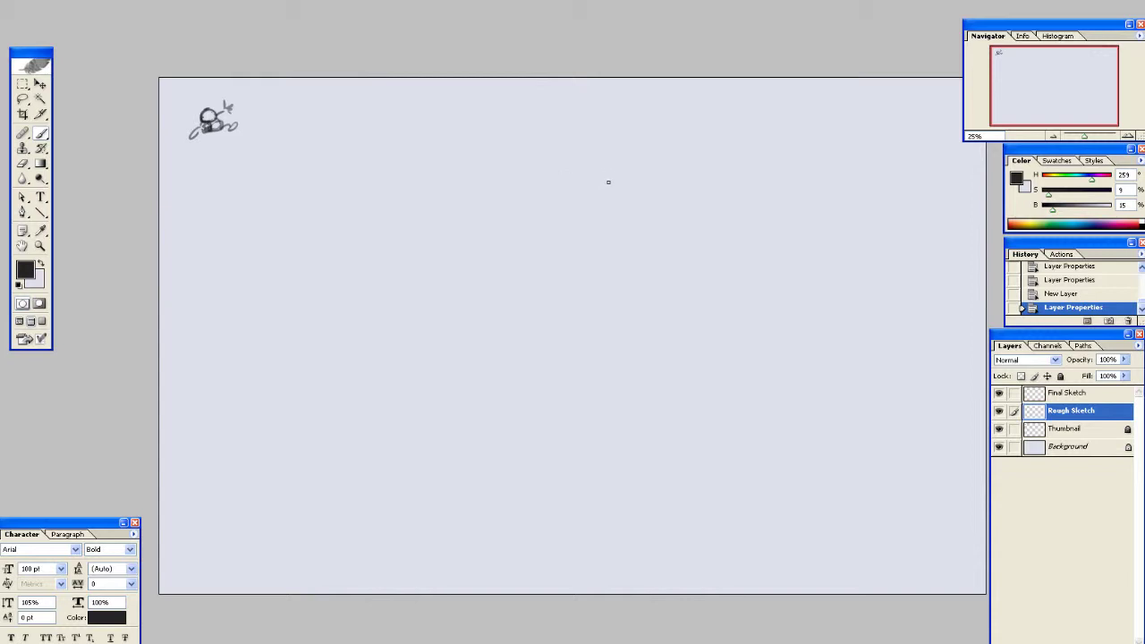
Sketch a round circle for the character's head in the upper middle of the canvas on the Rough Sketch layer
{"action": "left_click_drag", "start_coordinate": [632, 212], "coordinate": [581, 224]}
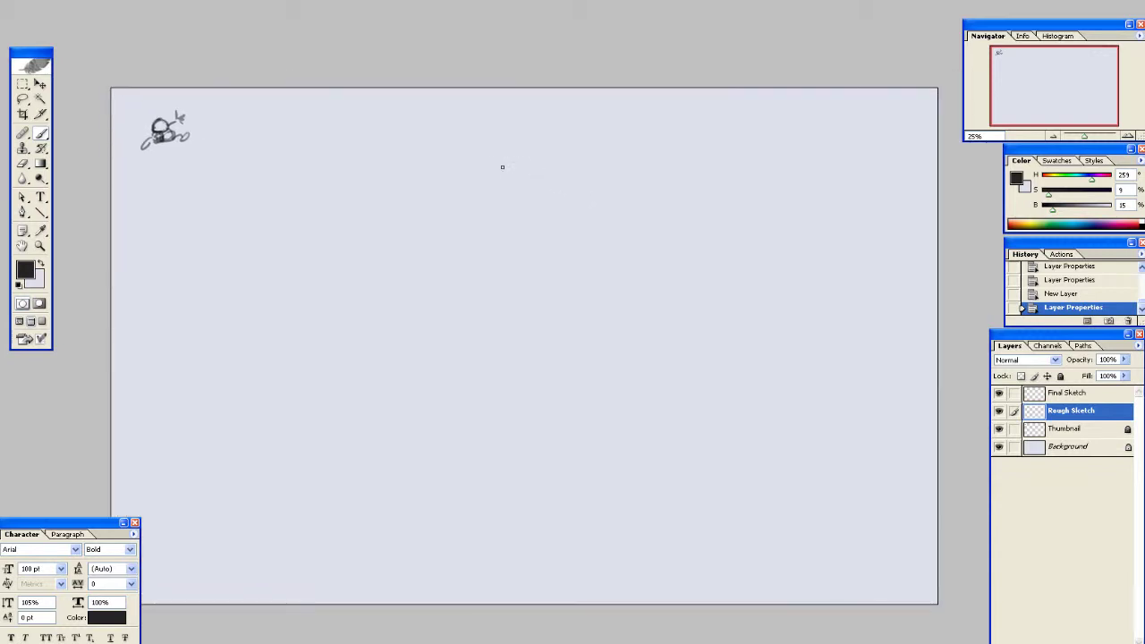
{"action": "left_click_drag", "start_coordinate": [504, 159], "coordinate": [493, 211]}
{"action": "mouse_move", "coordinate": [513, 158]}
{"action": "left_mouse_down"}
{"action": "mouse_move", "coordinate": [489, 204]}
{"action": "mouse_move", "coordinate": [501, 218]}
{"action": "left_mouse_up"}
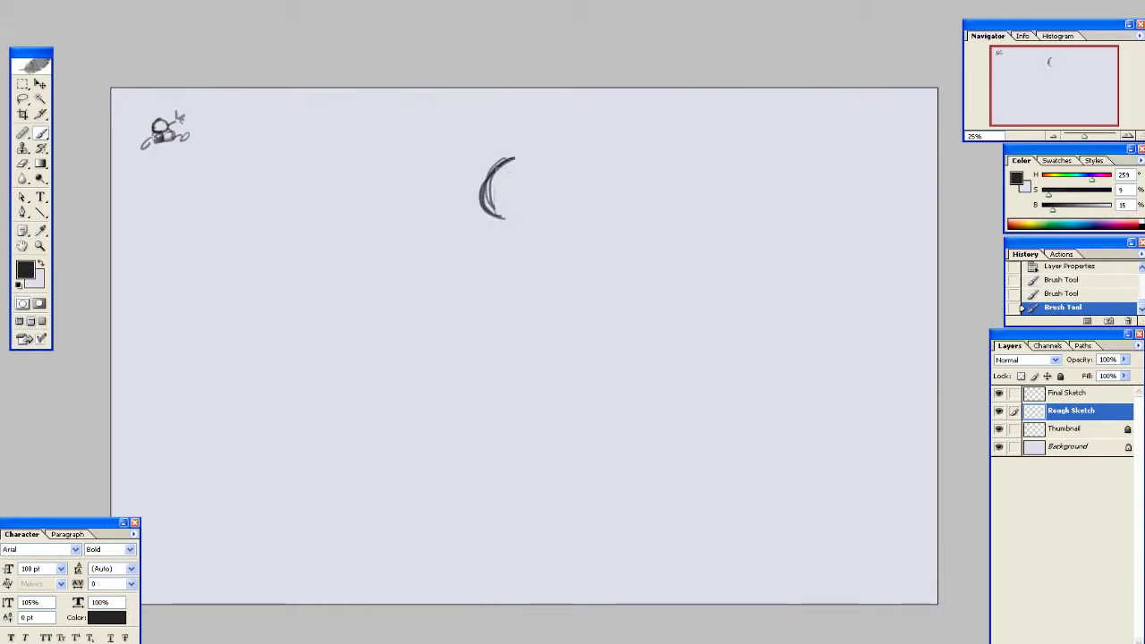
{"action": "mouse_move", "coordinate": [506, 165]}
{"action": "left_mouse_down"}
{"action": "mouse_move", "coordinate": [510, 224]}
{"action": "mouse_move", "coordinate": [539, 223]}
{"action": "left_mouse_up"}
{"action": "mouse_move", "coordinate": [487, 186]}
{"action": "left_mouse_down"}
{"action": "mouse_move", "coordinate": [505, 224]}
{"action": "mouse_move", "coordinate": [535, 226]}
{"action": "left_mouse_up"}
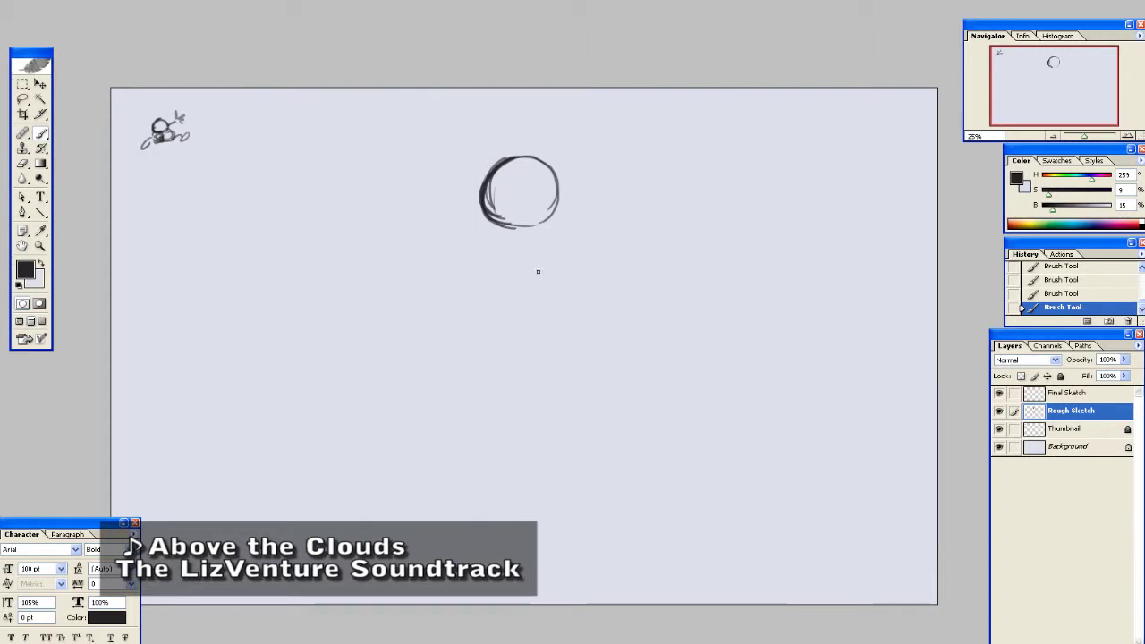
Sketch a rounded lower body below the head, trim its excess outline, and connect it to the head with two torso lines
{"action": "mouse_move", "coordinate": [515, 285]}
{"action": "left_mouse_down"}
{"action": "mouse_move", "coordinate": [571, 243]}
{"action": "mouse_move", "coordinate": [527, 299]}
{"action": "left_mouse_up"}
{"action": "left_click_drag", "start_coordinate": [573, 237], "coordinate": [537, 304]}
{"action": "left_click_drag", "start_coordinate": [548, 238], "coordinate": [566, 305]}
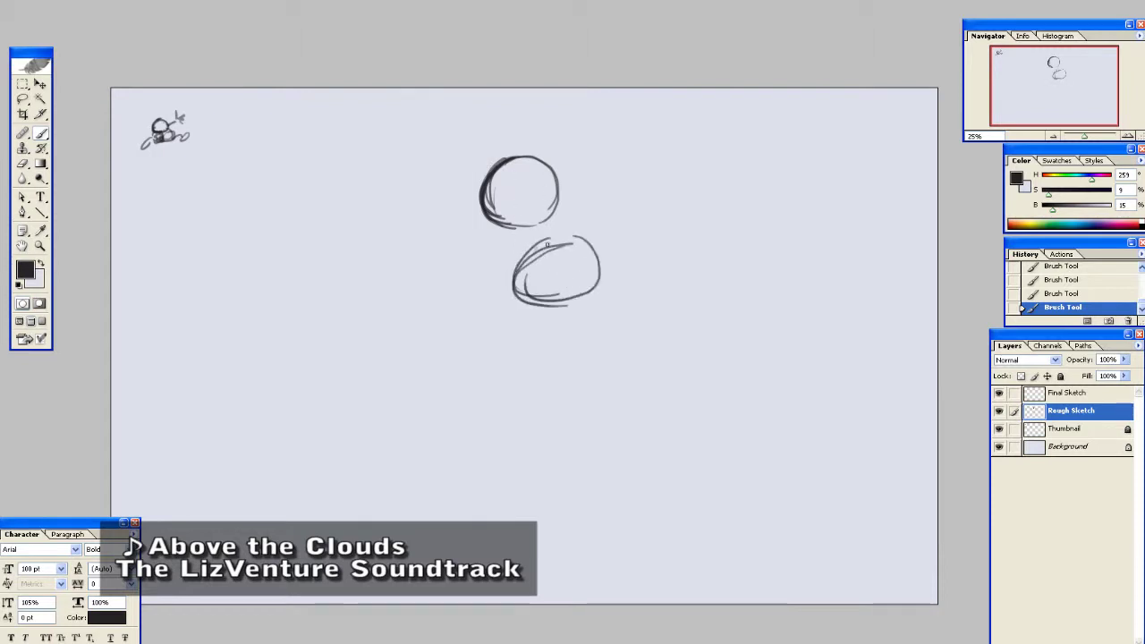
{"action": "mouse_move", "coordinate": [549, 244]}
{"action": "left_mouse_down"}
{"action": "mouse_move", "coordinate": [589, 283]}
{"action": "mouse_move", "coordinate": [553, 242]}
{"action": "mouse_move", "coordinate": [577, 242]}
{"action": "mouse_move", "coordinate": [562, 235]}
{"action": "mouse_move", "coordinate": [596, 285]}
{"action": "left_mouse_up"}
{"action": "key", "text": "e"}
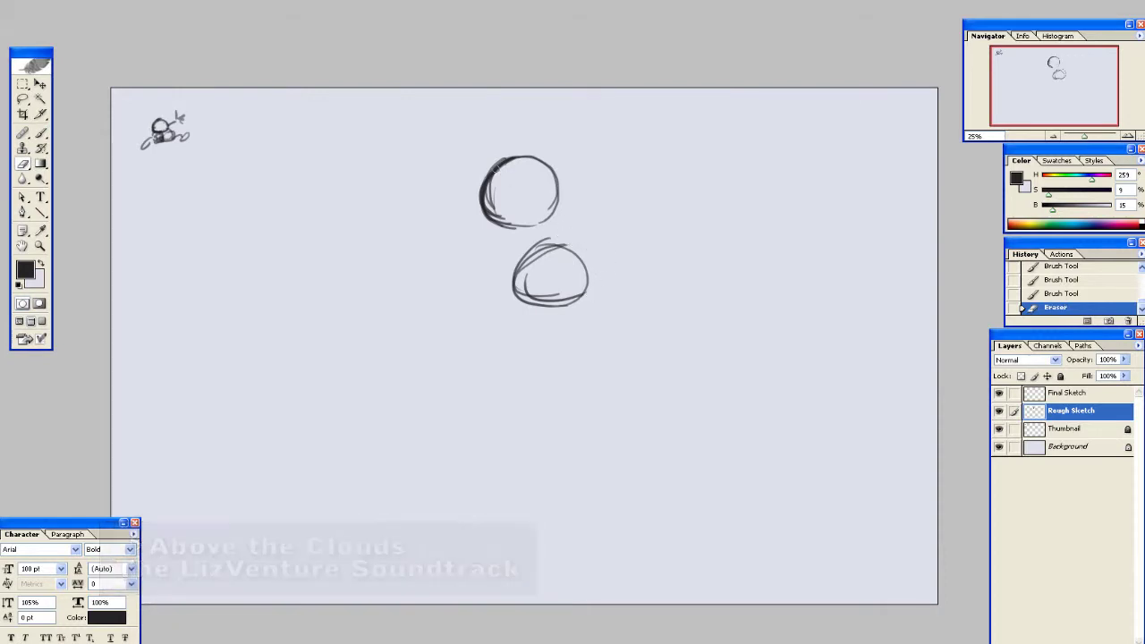
{"action": "key", "text": "b"}
{"action": "mouse_move", "coordinate": [522, 232]}
{"action": "left_mouse_down"}
{"action": "mouse_move", "coordinate": [548, 226]}
{"action": "mouse_move", "coordinate": [564, 254]}
{"action": "left_mouse_up"}
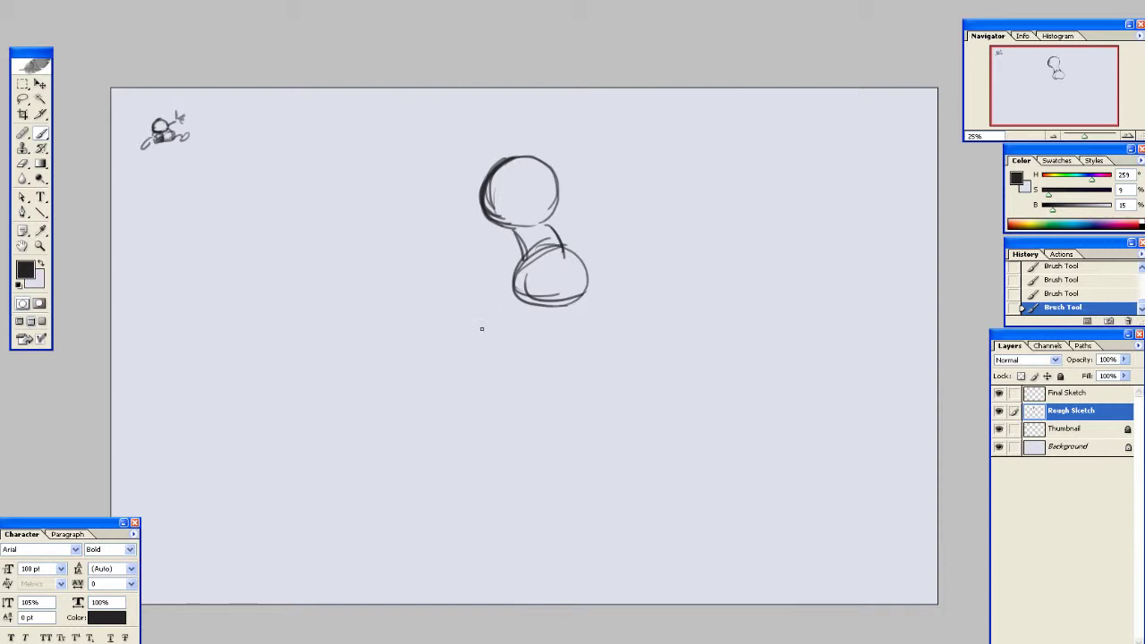
{"action": "mouse_move", "coordinate": [449, 347]}
{"action": "left_mouse_down"}
{"action": "mouse_move", "coordinate": [490, 311]}
{"action": "mouse_move", "coordinate": [462, 343]}
{"action": "mouse_move", "coordinate": [466, 318]}
{"action": "mouse_move", "coordinate": [453, 349]}
{"action": "left_mouse_up"}
{"action": "mouse_move", "coordinate": [498, 309]}
{"action": "left_mouse_down"}
{"action": "mouse_move", "coordinate": [534, 315]}
{"action": "mouse_move", "coordinate": [534, 300]}
{"action": "mouse_move", "coordinate": [540, 316]}
{"action": "mouse_move", "coordinate": [456, 322]}
{"action": "mouse_move", "coordinate": [465, 333]}
{"action": "mouse_move", "coordinate": [539, 319]}
{"action": "mouse_move", "coordinate": [457, 353]}
{"action": "mouse_move", "coordinate": [481, 334]}
{"action": "left_mouse_up"}
{"action": "key", "text": "e"}
Sketch the near arm bent across the body and the far arm stretched out with a spread-fingered hand
{"action": "key", "text": "b"}
{"action": "mouse_move", "coordinate": [514, 233]}
{"action": "left_mouse_down"}
{"action": "mouse_move", "coordinate": [502, 268]}
{"action": "mouse_move", "coordinate": [555, 274]}
{"action": "left_mouse_up"}
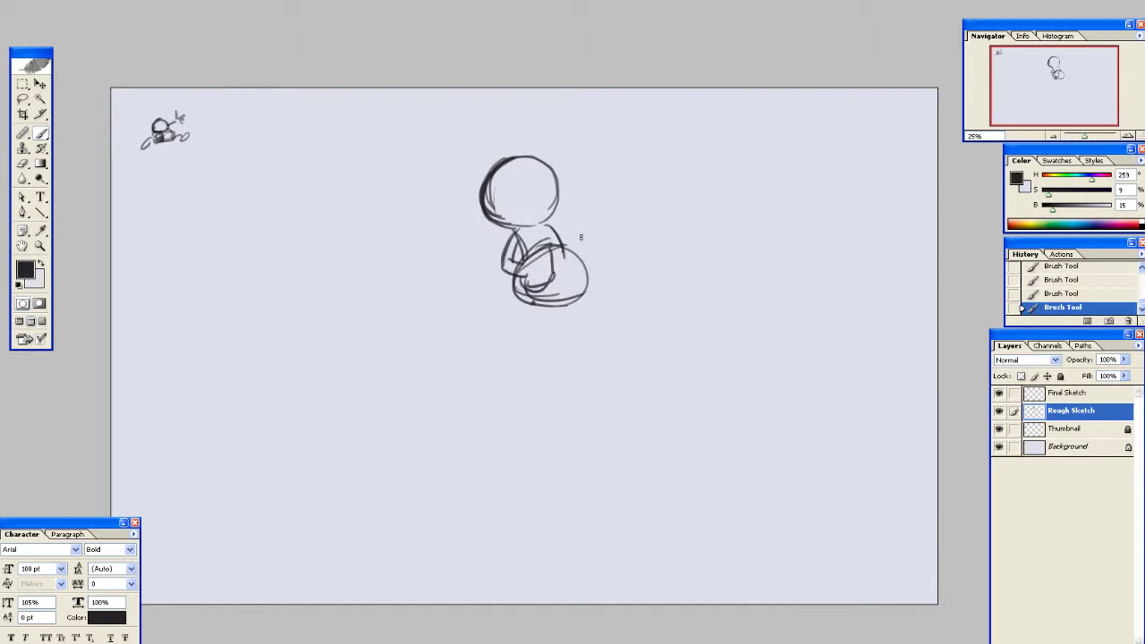
{"action": "mouse_move", "coordinate": [544, 224]}
{"action": "left_mouse_down"}
{"action": "mouse_move", "coordinate": [598, 204]}
{"action": "mouse_move", "coordinate": [594, 163]}
{"action": "mouse_move", "coordinate": [629, 176]}
{"action": "mouse_move", "coordinate": [619, 223]}
{"action": "mouse_move", "coordinate": [609, 218]}
{"action": "mouse_move", "coordinate": [619, 231]}
{"action": "left_mouse_up"}
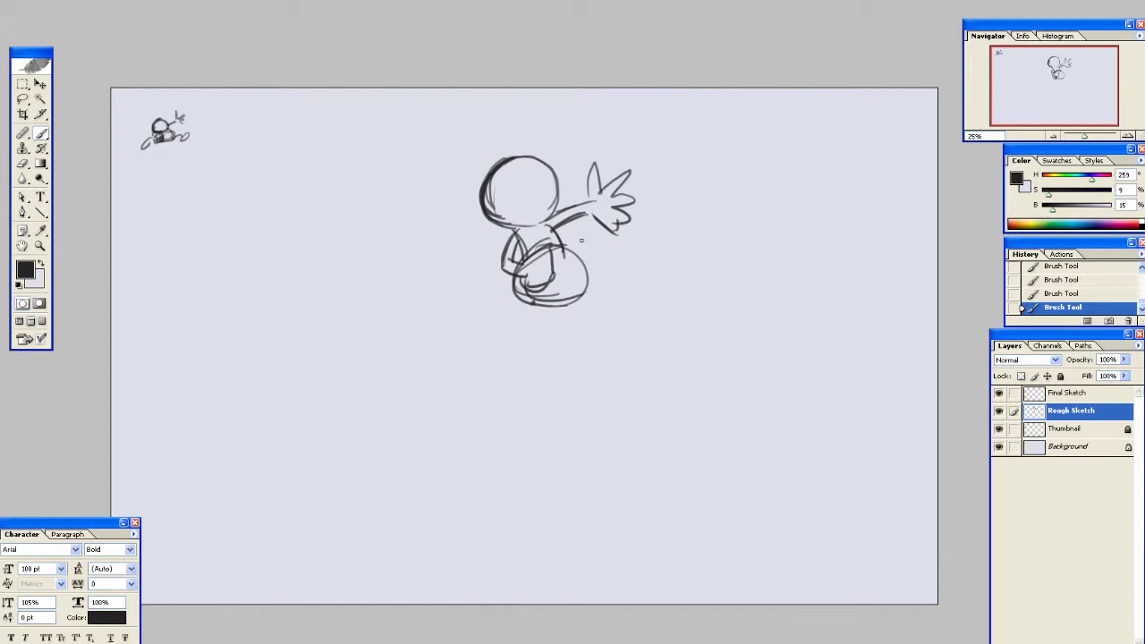
Sketch both legs in a running stride with large oval shoes, one kicked back and one reaching forward
{"action": "mouse_move", "coordinate": [526, 300]}
{"action": "left_mouse_down"}
{"action": "mouse_move", "coordinate": [506, 319]}
{"action": "mouse_move", "coordinate": [499, 305]}
{"action": "mouse_move", "coordinate": [534, 319]}
{"action": "mouse_move", "coordinate": [540, 307]}
{"action": "mouse_move", "coordinate": [601, 303]}
{"action": "mouse_move", "coordinate": [574, 315]}
{"action": "mouse_move", "coordinate": [653, 294]}
{"action": "left_mouse_up"}
{"action": "key", "text": "e"}
{"action": "key", "text": "b"}
{"action": "mouse_move", "coordinate": [523, 299]}
{"action": "left_mouse_down"}
{"action": "mouse_move", "coordinate": [485, 274]}
{"action": "mouse_move", "coordinate": [446, 308]}
{"action": "mouse_move", "coordinate": [449, 331]}
{"action": "mouse_move", "coordinate": [528, 317]}
{"action": "left_mouse_up"}
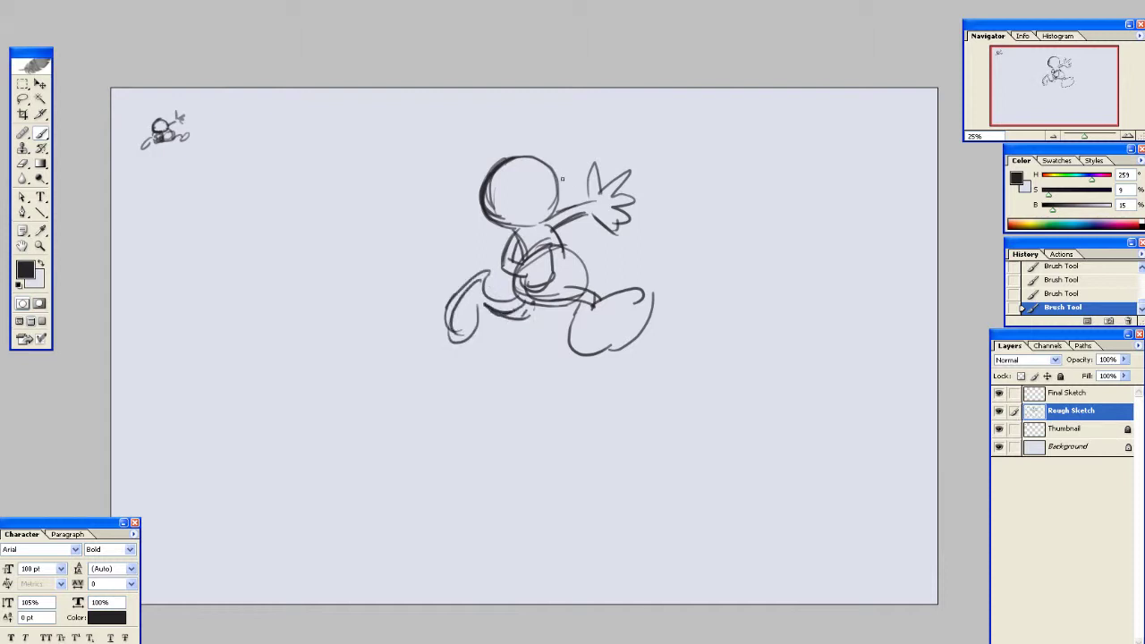
Scale up the whole rough figure with Free Transform and reposition it so it fills the canvas height
{"action": "left_click_drag", "start_coordinate": [551, 254], "coordinate": [555, 251]}
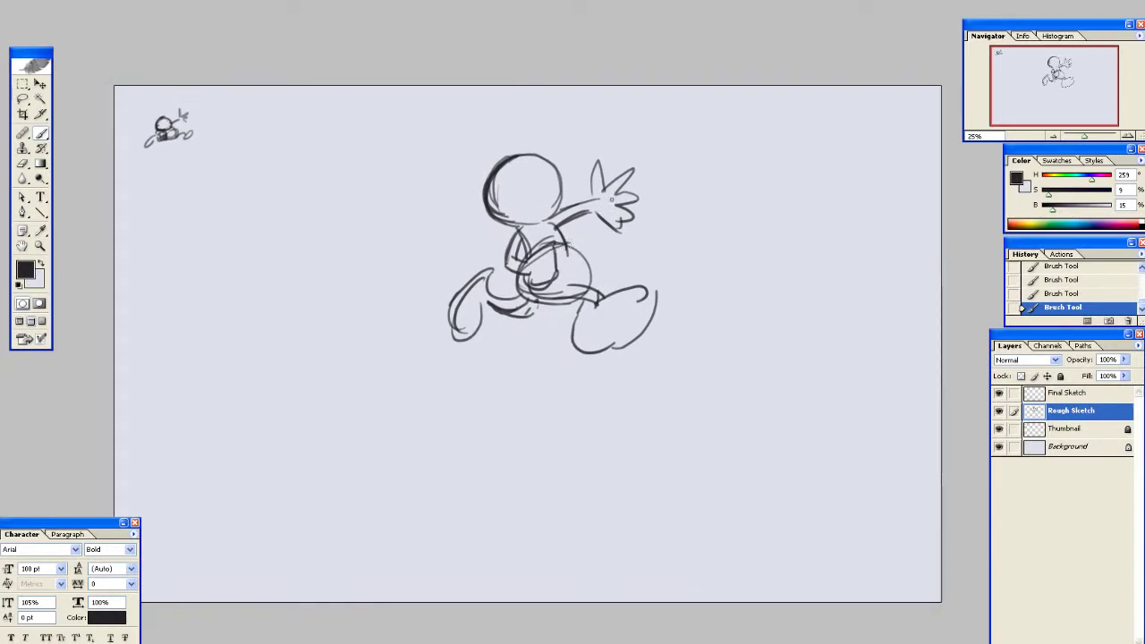
{"action": "key", "text": "ctrl+t"}
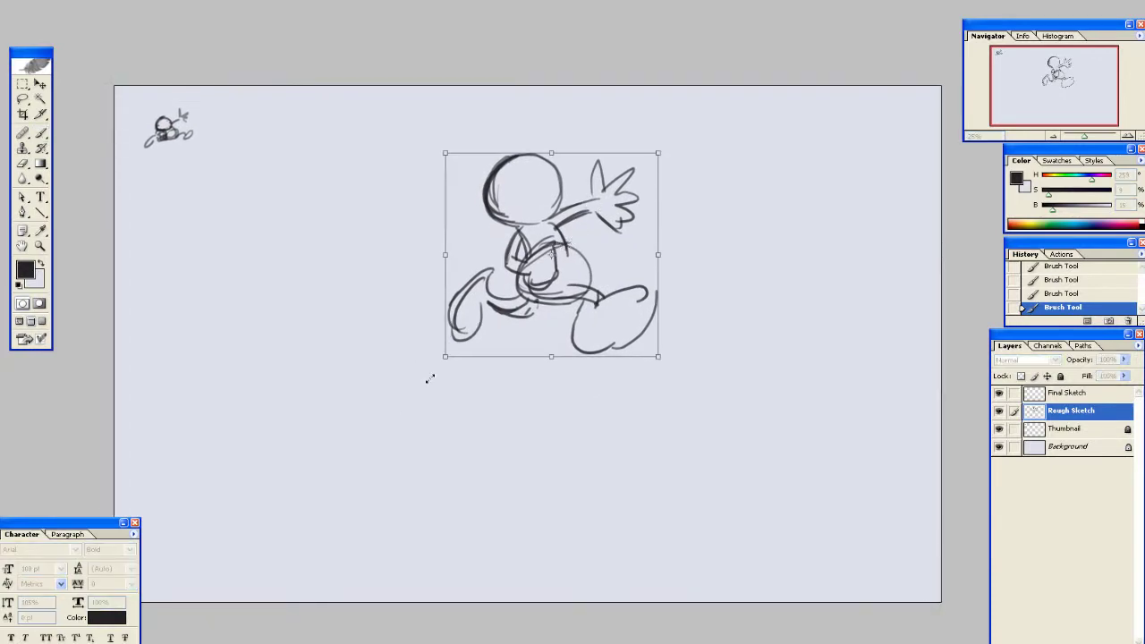
{"action": "mouse_move", "coordinate": [444, 365]}
{"action": "left_mouse_down"}
{"action": "mouse_move", "coordinate": [321, 505]}
{"action": "mouse_move", "coordinate": [273, 522]}
{"action": "left_mouse_up"}
{"action": "left_click_drag", "start_coordinate": [659, 152], "coordinate": [706, 108]}
{"action": "mouse_move", "coordinate": [528, 248]}
{"action": "left_mouse_down"}
{"action": "mouse_move", "coordinate": [600, 273]}
{"action": "mouse_move", "coordinate": [575, 268]}
{"action": "left_mouse_up"}
{"action": "left_click_drag", "start_coordinate": [754, 128], "coordinate": [696, 183]}
{"action": "key", "text": "b"}
{"action": "key", "text": "Return"}
Sketch two large round ears on the head, one on top and one at the back
{"action": "key", "text": "space"}
{"action": "left_click_drag", "start_coordinate": [466, 266], "coordinate": [494, 270]}
{"action": "mouse_move", "coordinate": [404, 231]}
{"action": "left_mouse_down"}
{"action": "mouse_move", "coordinate": [349, 277]}
{"action": "mouse_move", "coordinate": [417, 216]}
{"action": "mouse_move", "coordinate": [387, 253]}
{"action": "left_mouse_up"}
{"action": "mouse_move", "coordinate": [469, 181]}
{"action": "left_mouse_down"}
{"action": "mouse_move", "coordinate": [438, 141]}
{"action": "mouse_move", "coordinate": [434, 198]}
{"action": "left_mouse_up"}
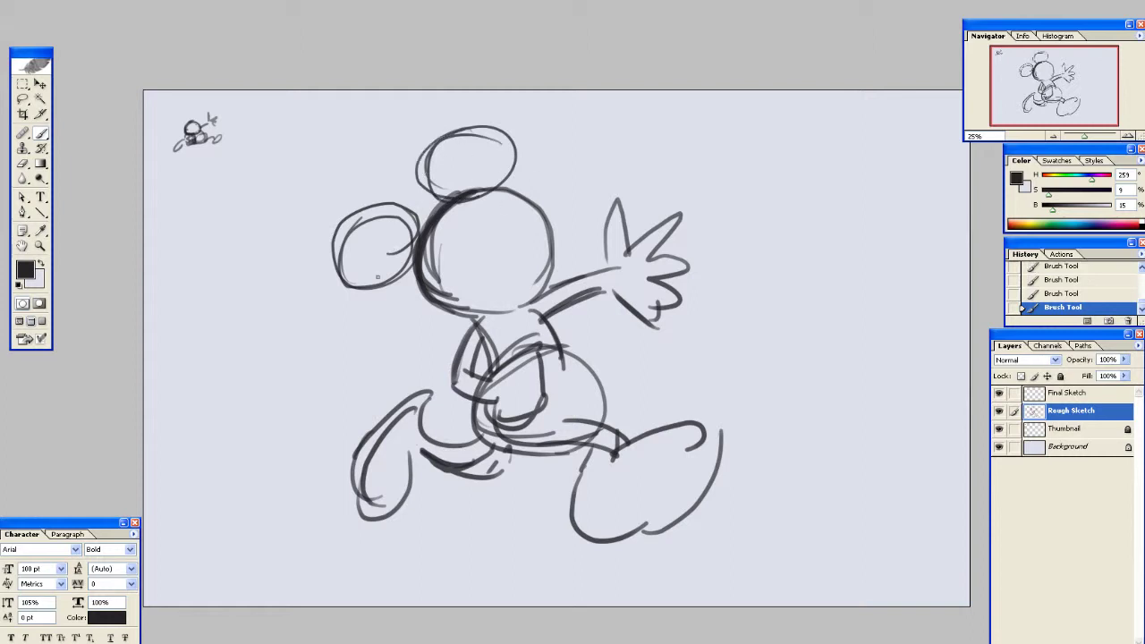
Sketch a small example head with two round ears in the empty area beside the figure and clear it
{"action": "mouse_move", "coordinate": [840, 171]}
{"action": "left_mouse_down"}
{"action": "mouse_move", "coordinate": [811, 223]}
{"action": "mouse_move", "coordinate": [890, 201]}
{"action": "mouse_move", "coordinate": [810, 237]}
{"action": "left_mouse_up"}
{"action": "mouse_move", "coordinate": [808, 134]}
{"action": "left_mouse_down"}
{"action": "mouse_move", "coordinate": [773, 189]}
{"action": "mouse_move", "coordinate": [818, 179]}
{"action": "mouse_move", "coordinate": [794, 186]}
{"action": "left_mouse_up"}
{"action": "left_click_drag", "start_coordinate": [864, 131], "coordinate": [878, 145]}
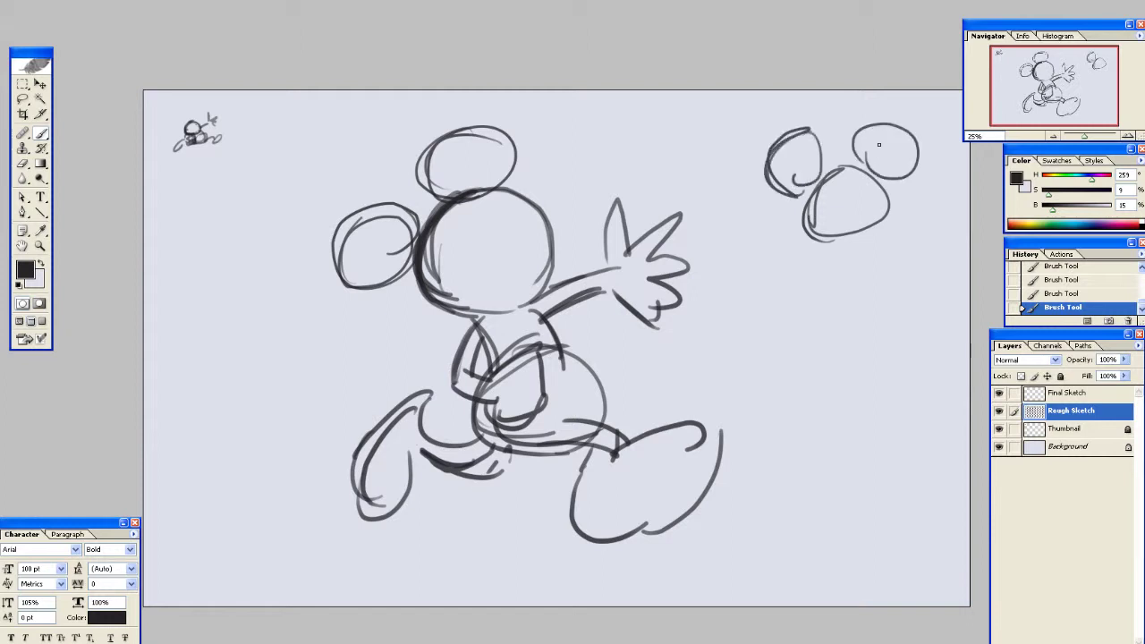
{"action": "key", "text": "m"}
{"action": "left_click_drag", "start_coordinate": [739, 103], "coordinate": [943, 274]}
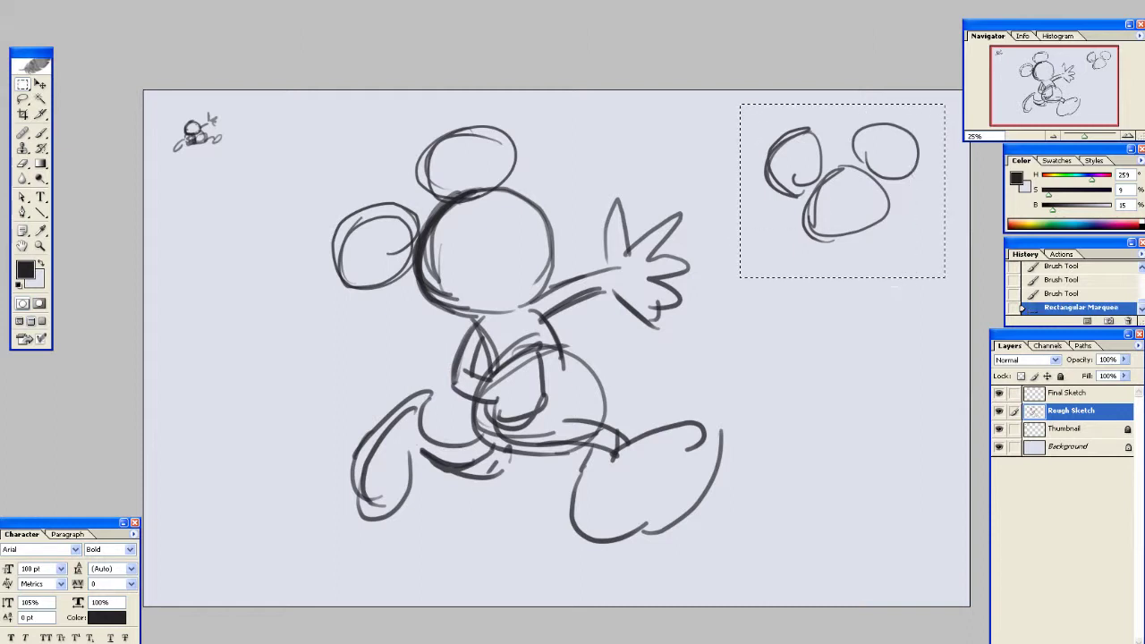
{"action": "key", "text": "Delete"}
{"action": "key", "text": "ctrl+d"}
{"action": "key", "text": "b"}
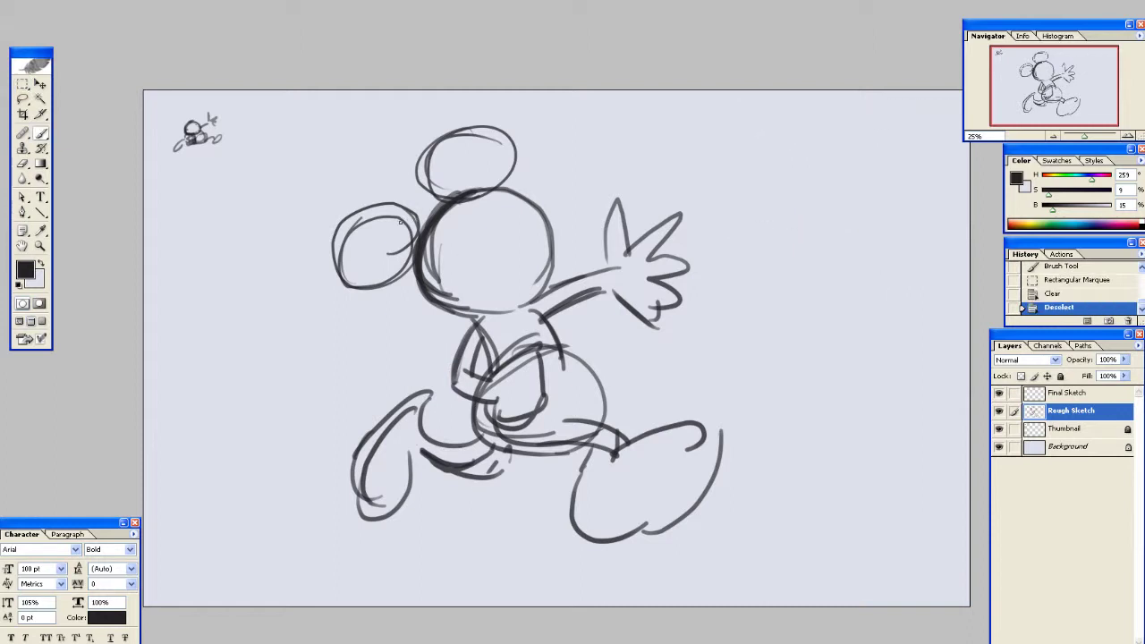
Sketch a small example head with long pointed ears and an eye beside the figure and clear it
{"action": "mouse_move", "coordinate": [386, 224]}
{"action": "left_mouse_down"}
{"action": "mouse_move", "coordinate": [374, 153]}
{"action": "mouse_move", "coordinate": [424, 245]}
{"action": "mouse_move", "coordinate": [384, 220]}
{"action": "left_mouse_up"}
{"action": "key", "text": "ctrl+z"}
{"action": "mouse_move", "coordinate": [827, 179]}
{"action": "left_mouse_down"}
{"action": "mouse_move", "coordinate": [814, 193]}
{"action": "mouse_move", "coordinate": [816, 240]}
{"action": "left_mouse_up"}
{"action": "left_click_drag", "start_coordinate": [821, 177], "coordinate": [811, 234]}
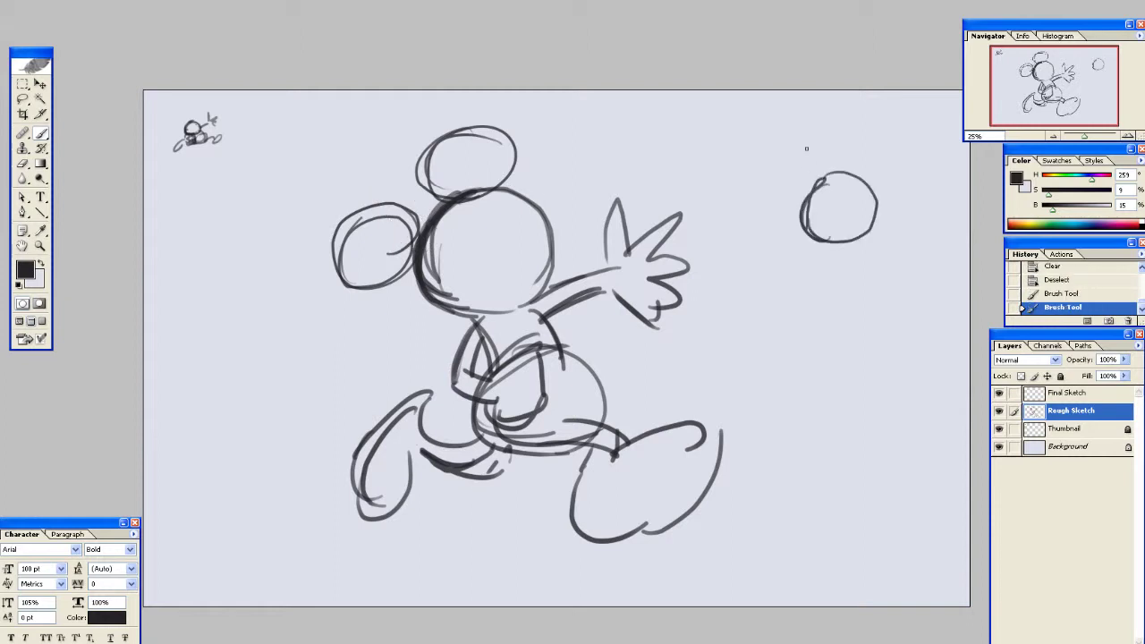
{"action": "mouse_move", "coordinate": [806, 148]}
{"action": "left_mouse_down"}
{"action": "mouse_move", "coordinate": [811, 202]}
{"action": "mouse_move", "coordinate": [830, 170]}
{"action": "mouse_move", "coordinate": [862, 205]}
{"action": "left_mouse_up"}
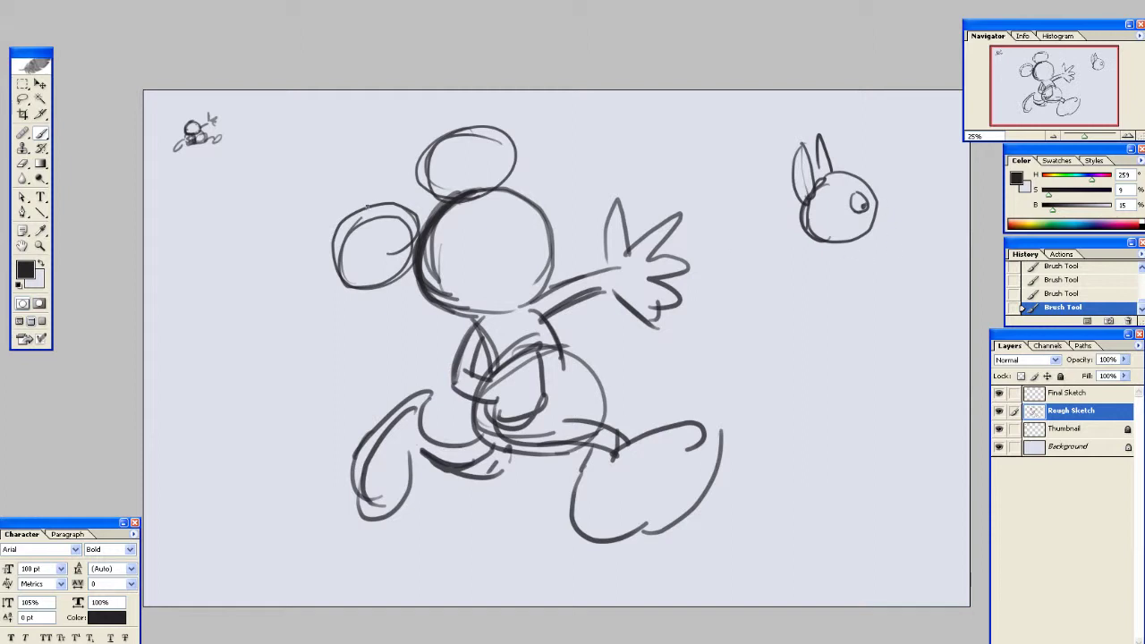
{"action": "key", "text": "m"}
{"action": "left_click_drag", "start_coordinate": [784, 112], "coordinate": [904, 274]}
{"action": "key", "text": "Delete"}
{"action": "key", "text": "ctrl+d"}
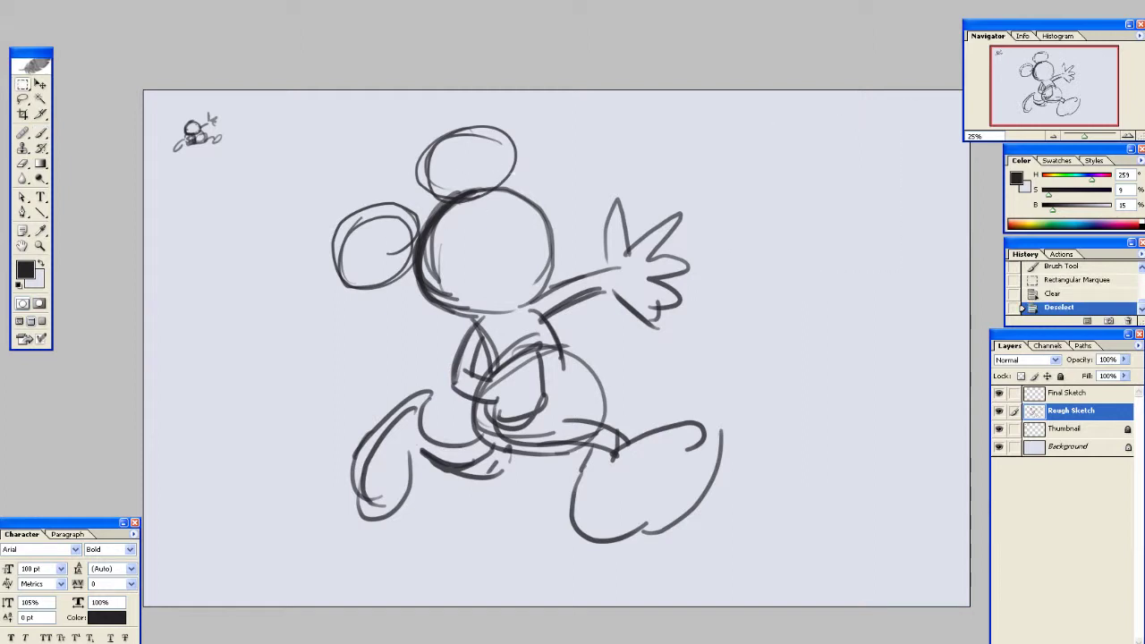
Draw curved vertical and horizontal guidelines across the head to set the direction of the face, redoing strokes as needed
{"action": "key", "text": "b"}
{"action": "left_click", "coordinate": [1129, 136]}
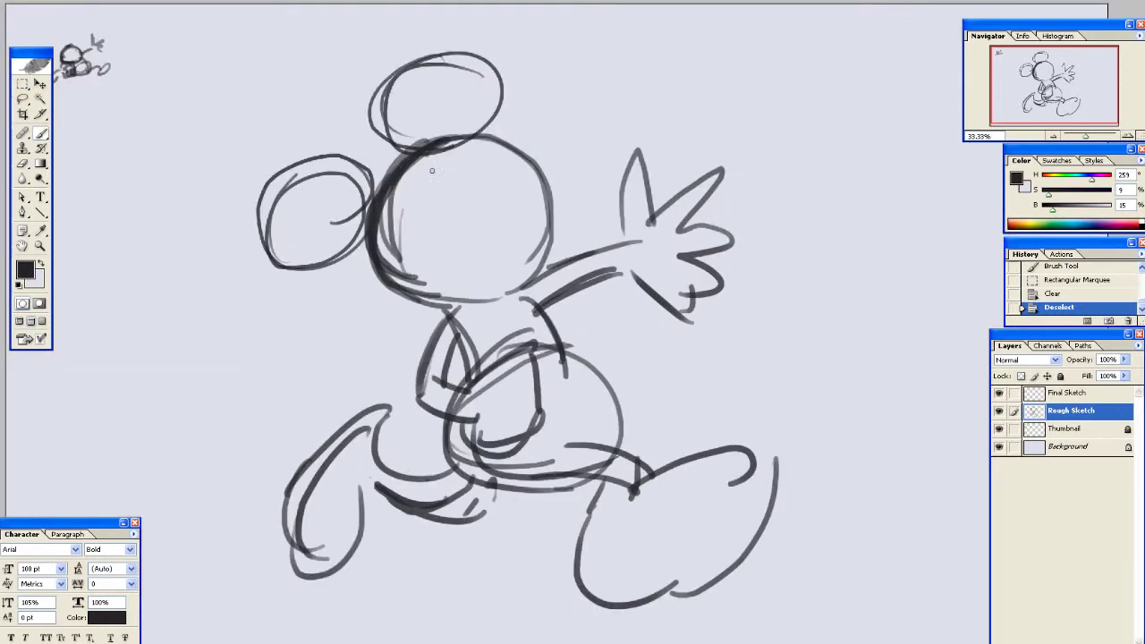
{"action": "left_click_drag", "start_coordinate": [427, 248], "coordinate": [511, 251]}
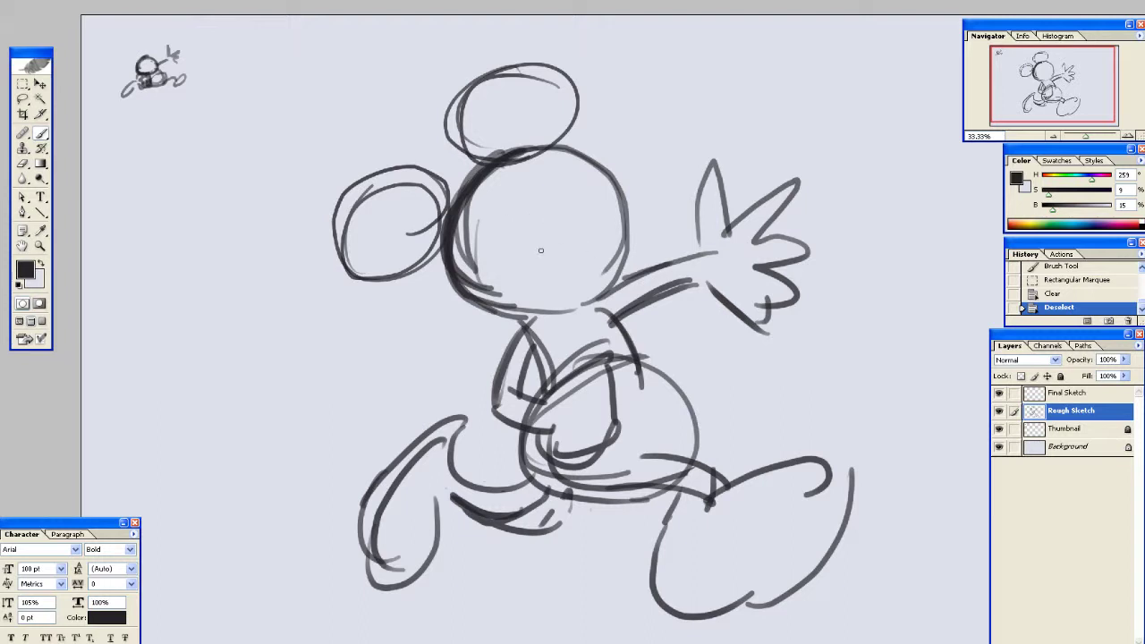
{"action": "left_click_drag", "start_coordinate": [550, 190], "coordinate": [585, 276]}
{"action": "key", "text": "ctrl+z"}
{"action": "mouse_move", "coordinate": [557, 181]}
{"action": "left_mouse_down"}
{"action": "mouse_move", "coordinate": [597, 268]}
{"action": "mouse_move", "coordinate": [619, 243]}
{"action": "left_mouse_up"}
{"action": "left_click_drag", "start_coordinate": [545, 267], "coordinate": [619, 240]}
{"action": "key", "text": "ctrl+z"}
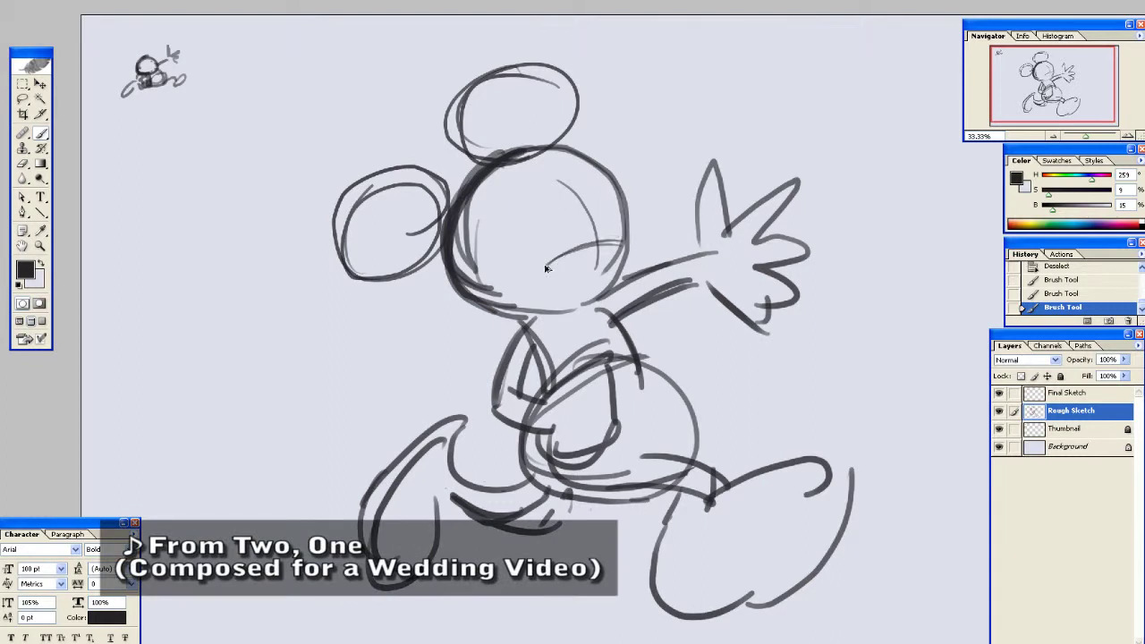
{"action": "key", "text": "ctrl+z"}
{"action": "left_click_drag", "start_coordinate": [549, 265], "coordinate": [625, 241]}
Outline the face mask with a rounded cheek, a curve around the near eye area and an arc on the forehead
{"action": "mouse_move", "coordinate": [517, 269]}
{"action": "left_mouse_down"}
{"action": "mouse_move", "coordinate": [497, 303]}
{"action": "mouse_move", "coordinate": [514, 199]}
{"action": "mouse_move", "coordinate": [547, 200]}
{"action": "mouse_move", "coordinate": [597, 166]}
{"action": "left_mouse_up"}
{"action": "key", "text": "ctrl+z"}
{"action": "mouse_move", "coordinate": [515, 266]}
{"action": "left_mouse_down"}
{"action": "mouse_move", "coordinate": [552, 184]}
{"action": "mouse_move", "coordinate": [569, 186]}
{"action": "left_mouse_up"}
{"action": "mouse_move", "coordinate": [514, 216]}
{"action": "left_mouse_down"}
{"action": "mouse_move", "coordinate": [550, 185]}
{"action": "mouse_move", "coordinate": [599, 166]}
{"action": "left_mouse_up"}
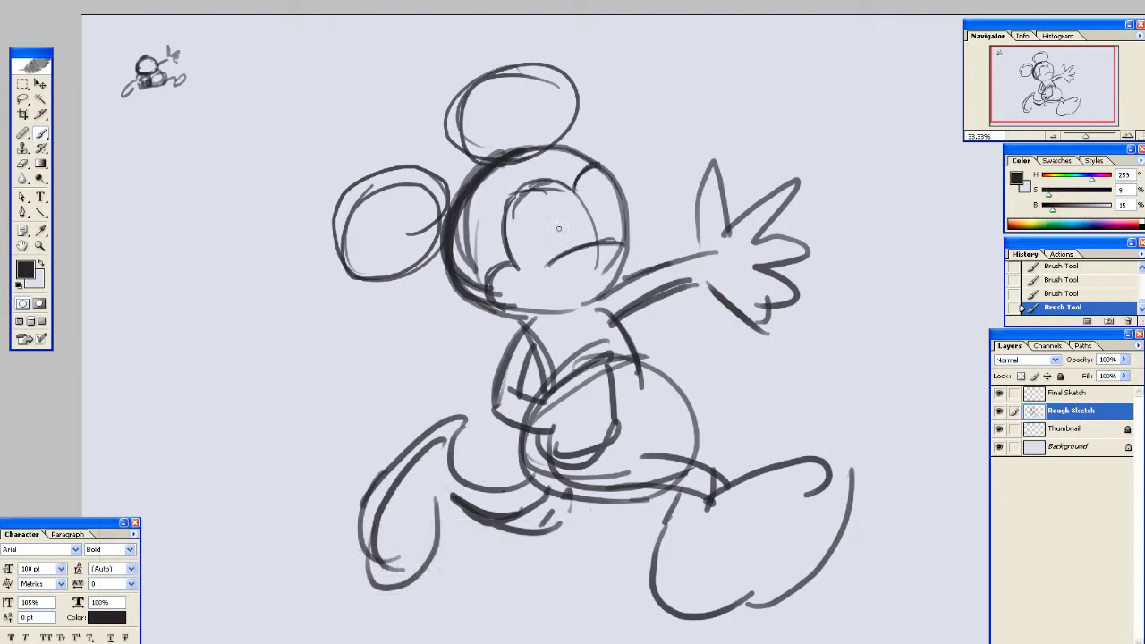
Erase part of the mask line beside the near eye area and redraw it as a cleaner curve
{"action": "mouse_move", "coordinate": [543, 260]}
{"action": "left_mouse_down"}
{"action": "mouse_move", "coordinate": [602, 206]}
{"action": "mouse_move", "coordinate": [610, 234]}
{"action": "mouse_move", "coordinate": [545, 243]}
{"action": "mouse_move", "coordinate": [550, 250]}
{"action": "mouse_move", "coordinate": [600, 225]}
{"action": "mouse_move", "coordinate": [583, 205]}
{"action": "mouse_move", "coordinate": [604, 217]}
{"action": "left_mouse_up"}
{"action": "key", "text": "e"}
{"action": "mouse_move", "coordinate": [530, 199]}
{"action": "left_mouse_down"}
{"action": "mouse_move", "coordinate": [517, 189]}
{"action": "mouse_move", "coordinate": [508, 219]}
{"action": "mouse_move", "coordinate": [541, 184]}
{"action": "mouse_move", "coordinate": [513, 214]}
{"action": "mouse_move", "coordinate": [511, 261]}
{"action": "mouse_move", "coordinate": [514, 223]}
{"action": "left_mouse_up"}
{"action": "key", "text": "b"}
{"action": "left_click_drag", "start_coordinate": [519, 190], "coordinate": [554, 183]}
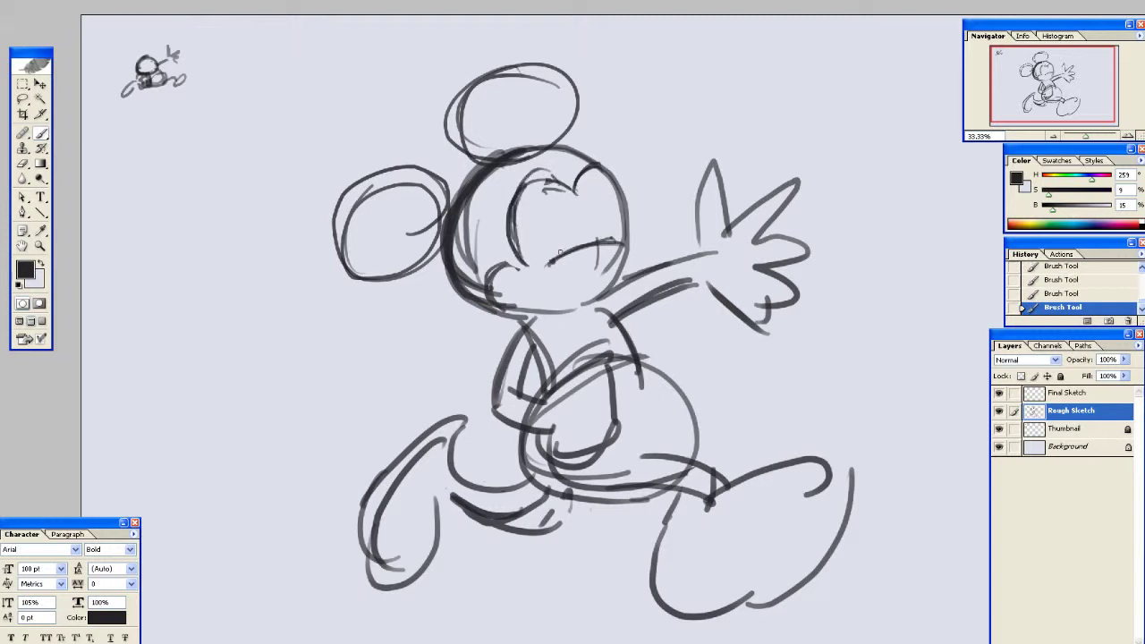
Draw two tall oval eyes with pupils above the muzzle line and an oval nose at its tip
{"action": "mouse_move", "coordinate": [560, 252]}
{"action": "left_mouse_down"}
{"action": "mouse_move", "coordinate": [553, 221]}
{"action": "mouse_move", "coordinate": [573, 246]}
{"action": "left_mouse_up"}
{"action": "mouse_move", "coordinate": [596, 239]}
{"action": "left_mouse_down"}
{"action": "mouse_move", "coordinate": [597, 209]}
{"action": "mouse_move", "coordinate": [609, 238]}
{"action": "mouse_move", "coordinate": [584, 261]}
{"action": "mouse_move", "coordinate": [606, 271]}
{"action": "mouse_move", "coordinate": [617, 252]}
{"action": "mouse_move", "coordinate": [597, 264]}
{"action": "mouse_move", "coordinate": [612, 255]}
{"action": "left_mouse_up"}
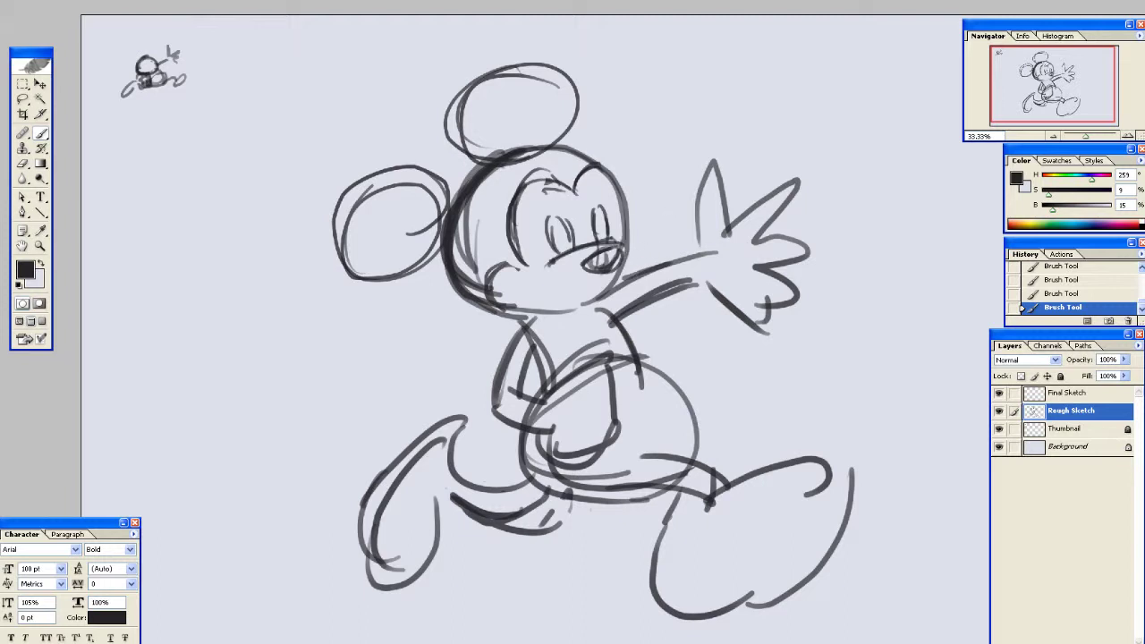
{"action": "mouse_move", "coordinate": [527, 263]}
{"action": "left_mouse_down"}
{"action": "mouse_move", "coordinate": [491, 274]}
{"action": "mouse_move", "coordinate": [490, 302]}
{"action": "mouse_move", "coordinate": [572, 306]}
{"action": "mouse_move", "coordinate": [617, 286]}
{"action": "mouse_move", "coordinate": [628, 260]}
{"action": "left_mouse_up"}
{"action": "mouse_move", "coordinate": [559, 229]}
{"action": "left_mouse_down"}
{"action": "mouse_move", "coordinate": [560, 254]}
{"action": "mouse_move", "coordinate": [552, 245]}
{"action": "mouse_move", "coordinate": [598, 238]}
{"action": "mouse_move", "coordinate": [564, 251]}
{"action": "left_mouse_up"}
{"action": "left_click_drag", "start_coordinate": [596, 225], "coordinate": [598, 239]}
Draw the smiling mouth below the muzzle and add the chin line under it
{"action": "left_click_drag", "start_coordinate": [524, 297], "coordinate": [577, 318]}
{"action": "left_click_drag", "start_coordinate": [581, 316], "coordinate": [598, 304]}
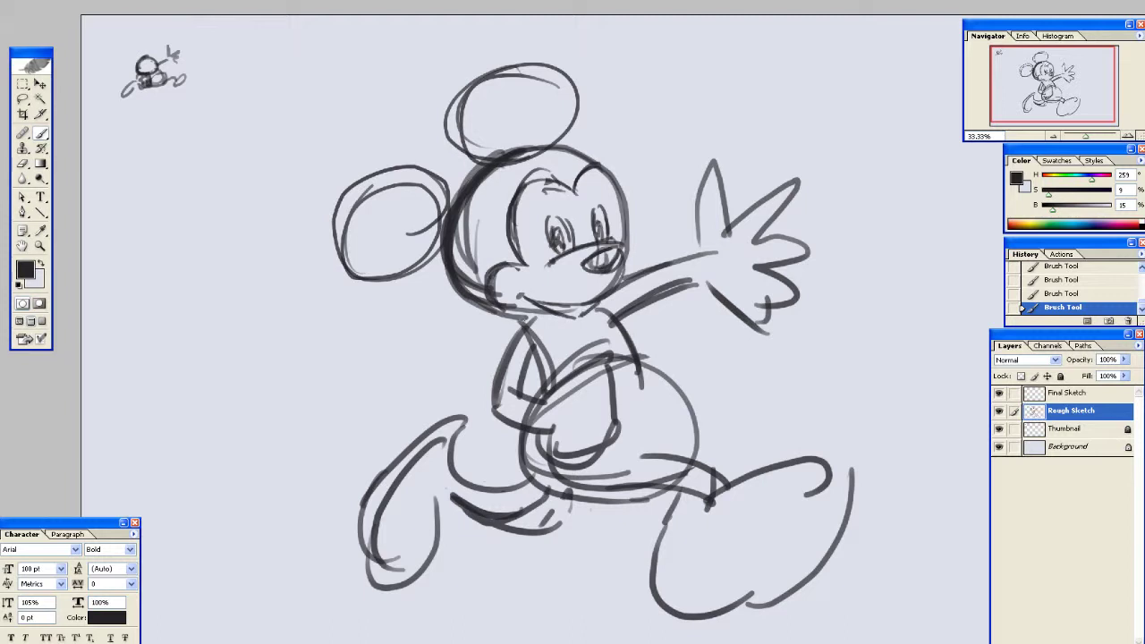
{"action": "mouse_move", "coordinate": [521, 315]}
{"action": "left_mouse_down"}
{"action": "mouse_move", "coordinate": [577, 329]}
{"action": "mouse_move", "coordinate": [612, 297]}
{"action": "left_mouse_up"}
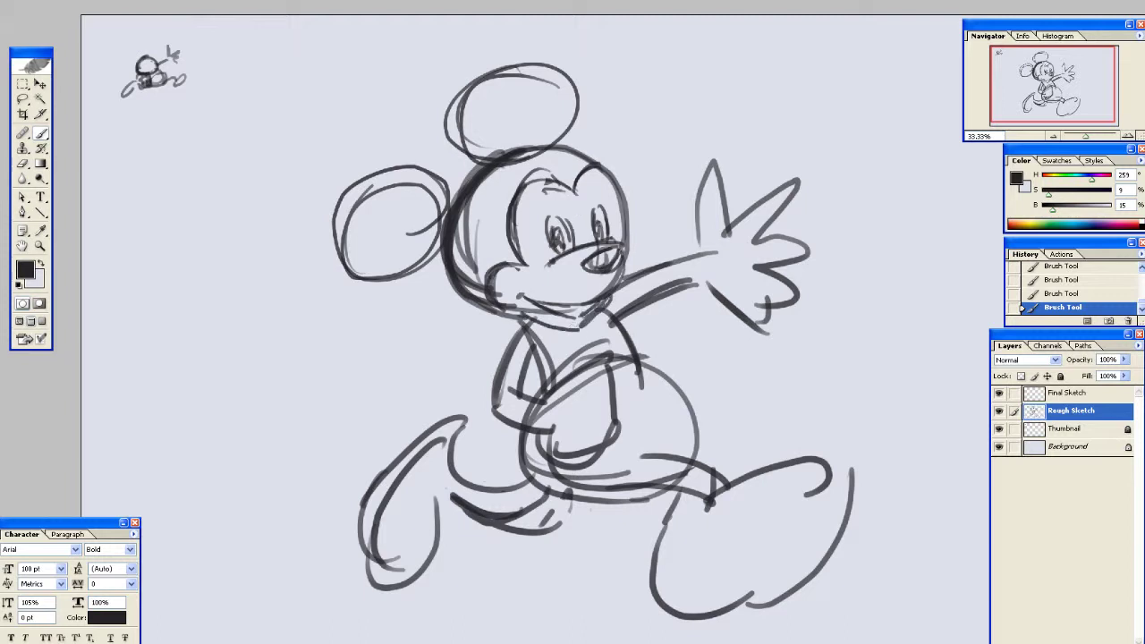
Strengthen the front outline of the head and refine the curves of both round ears
{"action": "left_click_drag", "start_coordinate": [604, 173], "coordinate": [624, 237]}
{"action": "left_click_drag", "start_coordinate": [378, 266], "coordinate": [408, 183]}
{"action": "left_click_drag", "start_coordinate": [484, 125], "coordinate": [477, 142]}
Refine the bent arm's hand, adding a glove cuff and angular outlines for the closed fist over the body
{"action": "left_click_drag", "start_coordinate": [595, 275], "coordinate": [463, 115]}
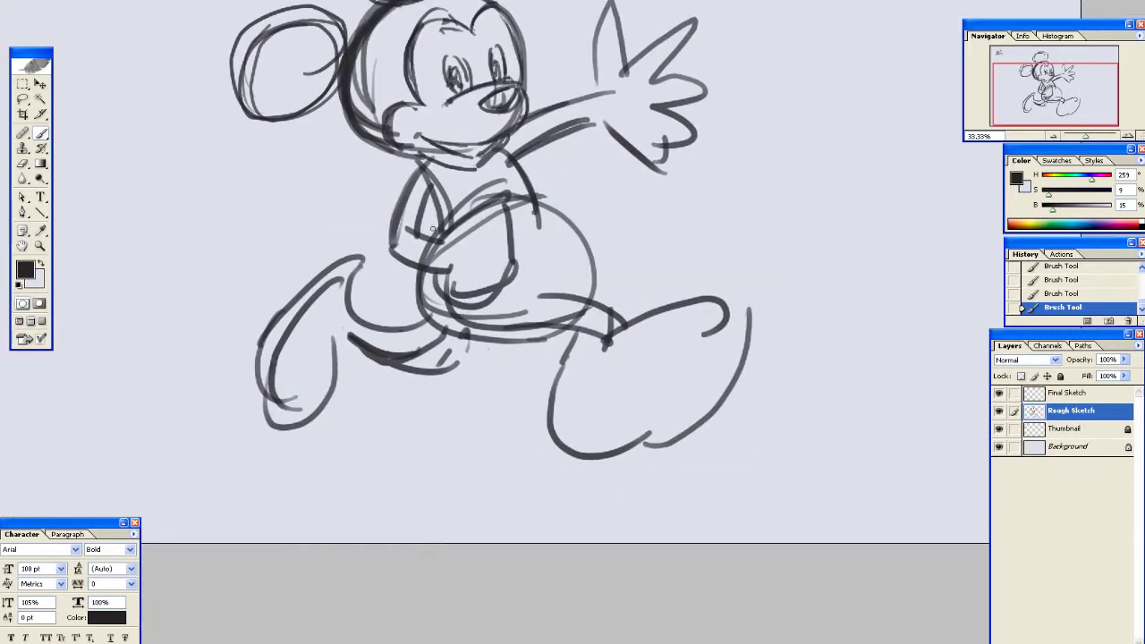
{"action": "left_click_drag", "start_coordinate": [433, 229], "coordinate": [418, 278]}
{"action": "mouse_move", "coordinate": [490, 203]}
{"action": "left_mouse_down"}
{"action": "mouse_move", "coordinate": [532, 238]}
{"action": "mouse_move", "coordinate": [511, 278]}
{"action": "left_mouse_up"}
{"action": "mouse_move", "coordinate": [431, 275]}
{"action": "left_mouse_down"}
{"action": "mouse_move", "coordinate": [492, 302]}
{"action": "mouse_move", "coordinate": [526, 258]}
{"action": "mouse_move", "coordinate": [503, 304]}
{"action": "left_mouse_up"}
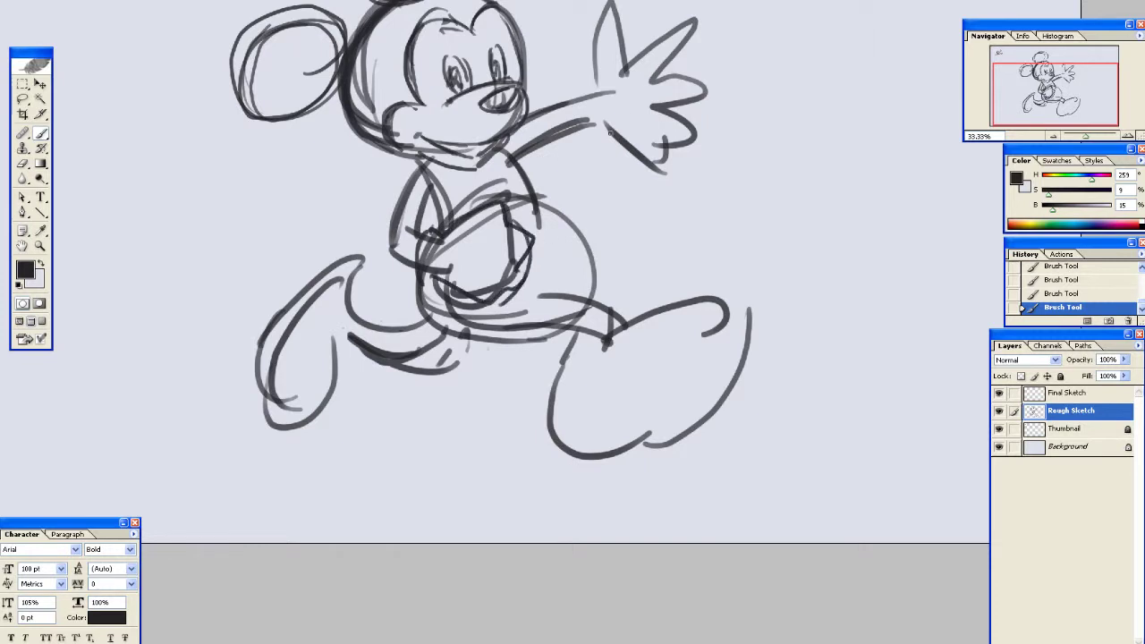
Add a glove cuff at the outstretched wrist and redraw the hand with a rounded palm and thick, blunt fingers
{"action": "left_click_drag", "start_coordinate": [609, 131], "coordinate": [509, 277]}
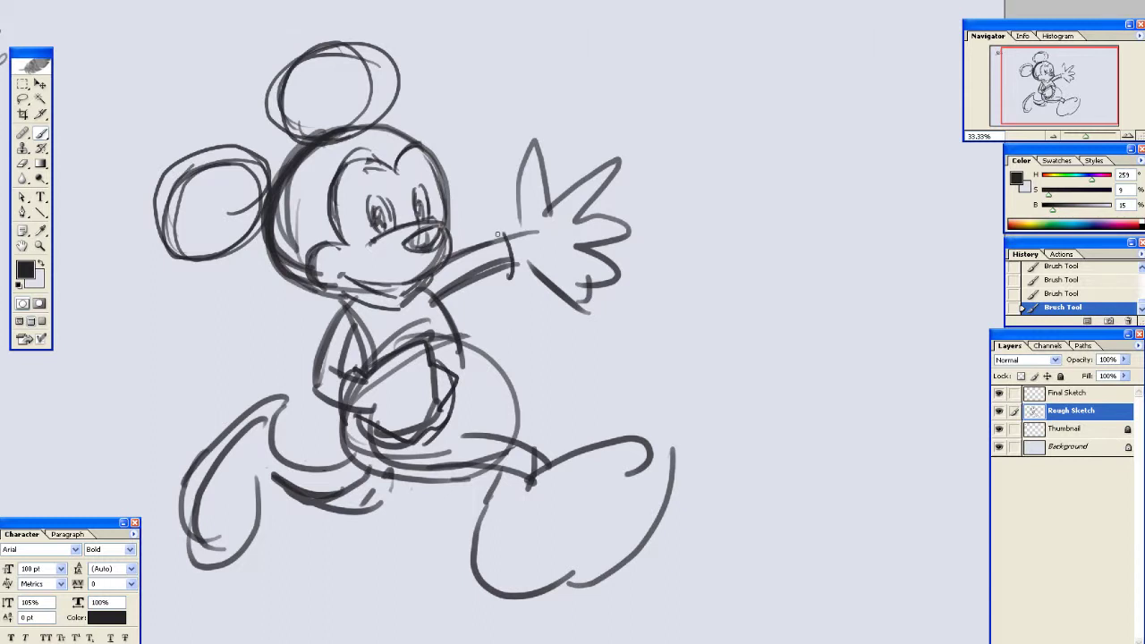
{"action": "left_click_drag", "start_coordinate": [499, 235], "coordinate": [518, 214]}
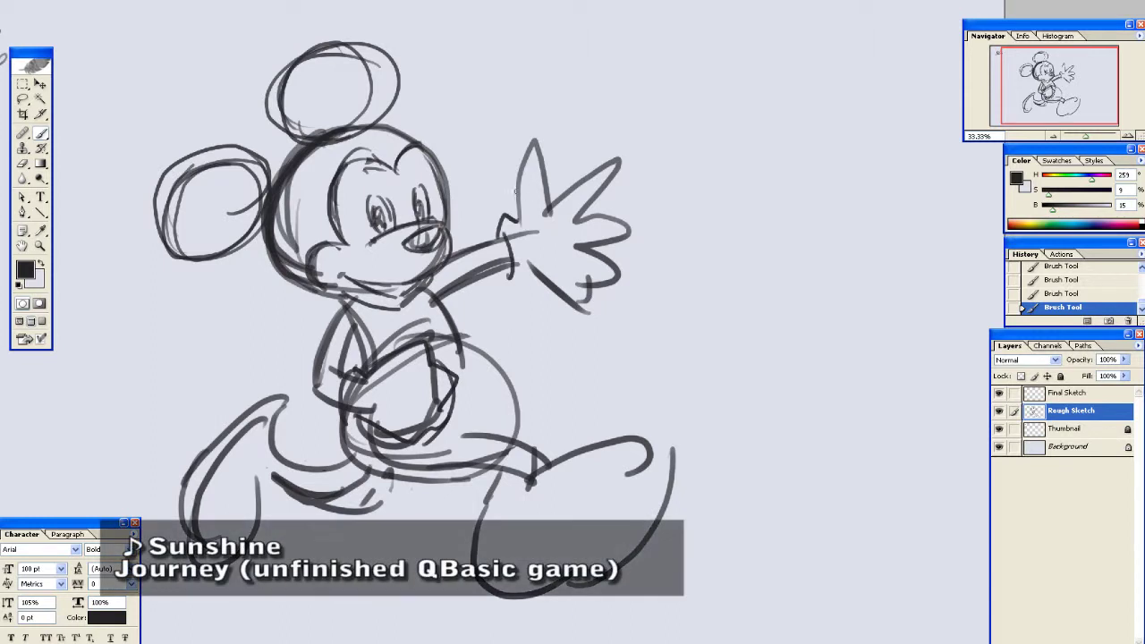
{"action": "mouse_move", "coordinate": [514, 174]}
{"action": "left_mouse_down"}
{"action": "mouse_move", "coordinate": [553, 206]}
{"action": "mouse_move", "coordinate": [615, 161]}
{"action": "mouse_move", "coordinate": [591, 213]}
{"action": "mouse_move", "coordinate": [651, 240]}
{"action": "mouse_move", "coordinate": [608, 255]}
{"action": "mouse_move", "coordinate": [637, 265]}
{"action": "left_mouse_up"}
{"action": "mouse_move", "coordinate": [524, 274]}
{"action": "left_mouse_down"}
{"action": "mouse_move", "coordinate": [580, 292]}
{"action": "mouse_move", "coordinate": [632, 285]}
{"action": "mouse_move", "coordinate": [617, 283]}
{"action": "left_mouse_up"}
{"action": "left_click_drag", "start_coordinate": [592, 231], "coordinate": [589, 256]}
Erase the old pointed fingertips and leftover lines around the outstretched gloved hand
{"action": "key", "text": "e"}
{"action": "left_click_drag", "start_coordinate": [597, 199], "coordinate": [614, 173]}
{"action": "mouse_move", "coordinate": [531, 152]}
{"action": "left_mouse_down"}
{"action": "mouse_move", "coordinate": [549, 140]}
{"action": "mouse_move", "coordinate": [540, 161]}
{"action": "left_mouse_up"}
{"action": "mouse_move", "coordinate": [635, 217]}
{"action": "left_mouse_down"}
{"action": "mouse_move", "coordinate": [621, 222]}
{"action": "mouse_move", "coordinate": [601, 267]}
{"action": "left_mouse_up"}
{"action": "left_click_drag", "start_coordinate": [564, 302], "coordinate": [586, 298]}
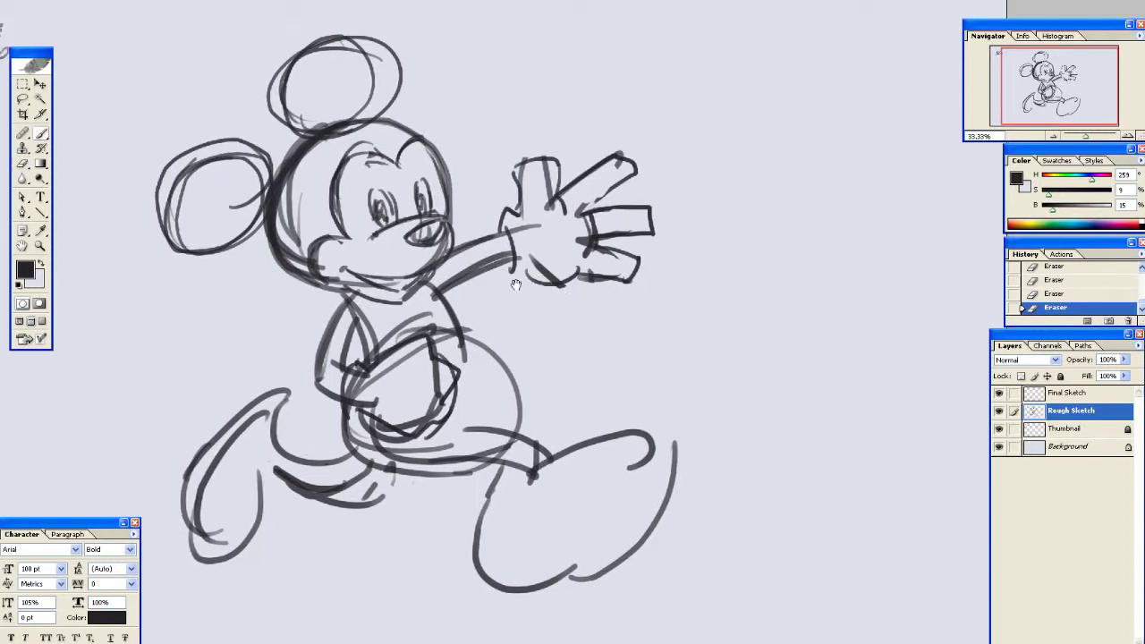
Draw the shorts around the lower body, with a fuller hip curve, an oval button and a leg opening
{"action": "left_click_drag", "start_coordinate": [517, 285], "coordinate": [574, 181]}
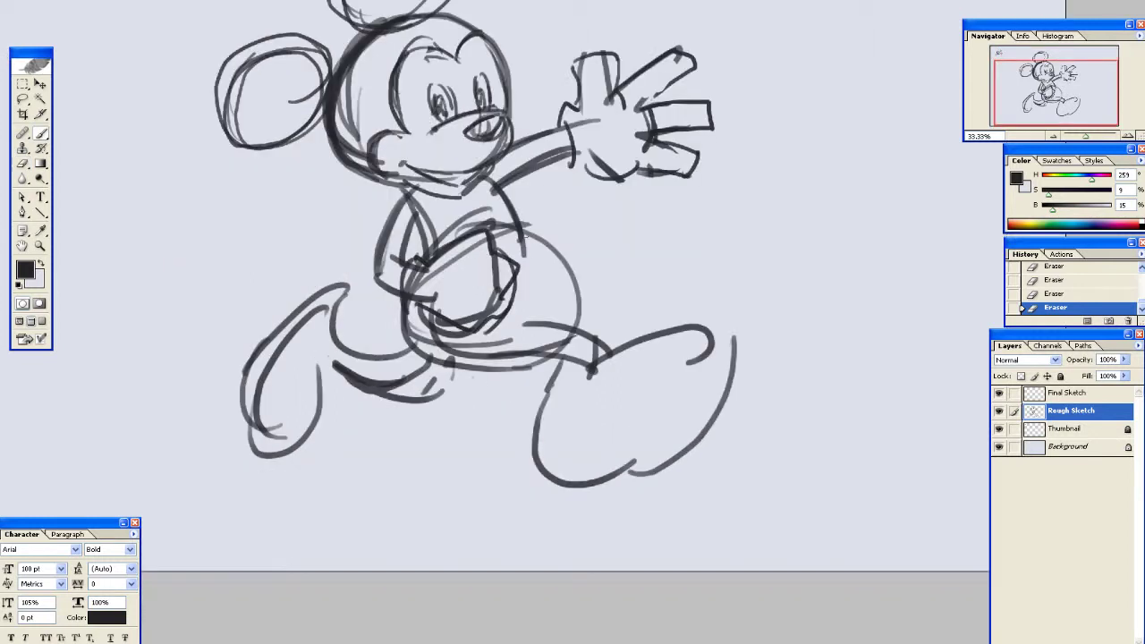
{"action": "mouse_move", "coordinate": [566, 235]}
{"action": "left_mouse_down"}
{"action": "mouse_move", "coordinate": [573, 331]}
{"action": "mouse_move", "coordinate": [569, 308]}
{"action": "left_mouse_up"}
{"action": "mouse_move", "coordinate": [484, 356]}
{"action": "left_mouse_down"}
{"action": "mouse_move", "coordinate": [560, 319]}
{"action": "mouse_move", "coordinate": [476, 306]}
{"action": "left_mouse_up"}
{"action": "mouse_move", "coordinate": [521, 253]}
{"action": "left_mouse_down"}
{"action": "mouse_move", "coordinate": [531, 280]}
{"action": "mouse_move", "coordinate": [522, 240]}
{"action": "left_mouse_up"}
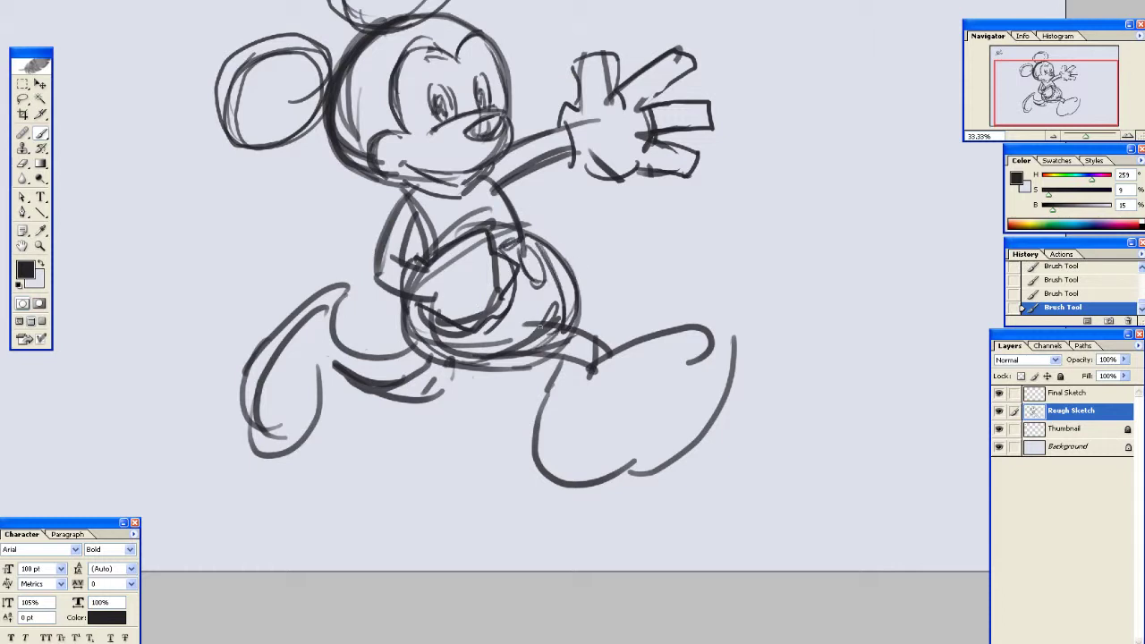
{"action": "left_click_drag", "start_coordinate": [439, 358], "coordinate": [556, 334]}
{"action": "left_click_drag", "start_coordinate": [555, 333], "coordinate": [532, 349]}
Erase the excess outline along the outer hip and the overlapping lines at the near shoulder
{"action": "key", "text": "e"}
{"action": "mouse_move", "coordinate": [550, 234]}
{"action": "left_mouse_down"}
{"action": "mouse_move", "coordinate": [578, 286]}
{"action": "mouse_move", "coordinate": [577, 236]}
{"action": "left_mouse_up"}
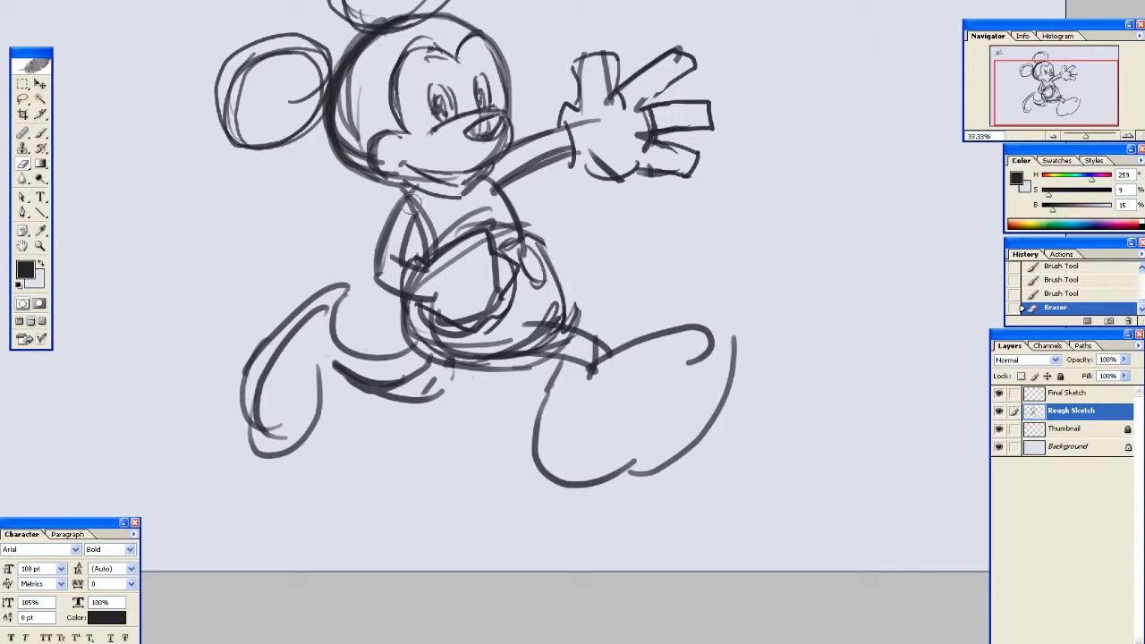
{"action": "mouse_move", "coordinate": [410, 204]}
{"action": "left_mouse_down"}
{"action": "mouse_move", "coordinate": [422, 201]}
{"action": "mouse_move", "coordinate": [435, 213]}
{"action": "mouse_move", "coordinate": [426, 218]}
{"action": "left_mouse_up"}
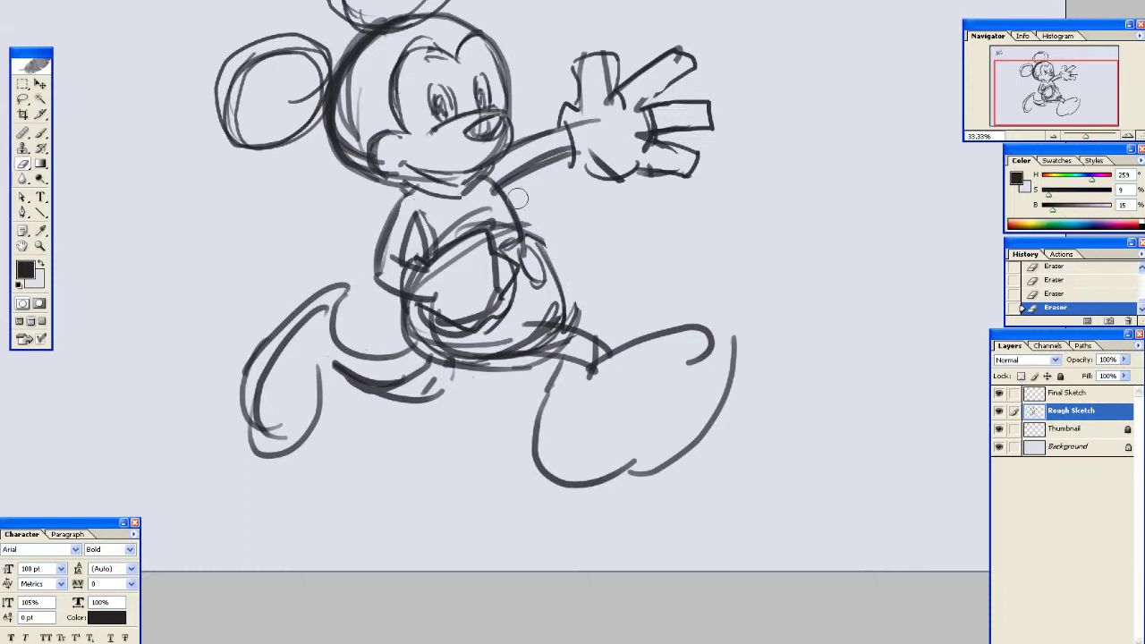
Draw the ankle cuff of the trailing foot and extend its shoe with a fuller outer edge and heel
{"action": "key", "text": "b"}
{"action": "left_click_drag", "start_coordinate": [333, 328], "coordinate": [322, 363]}
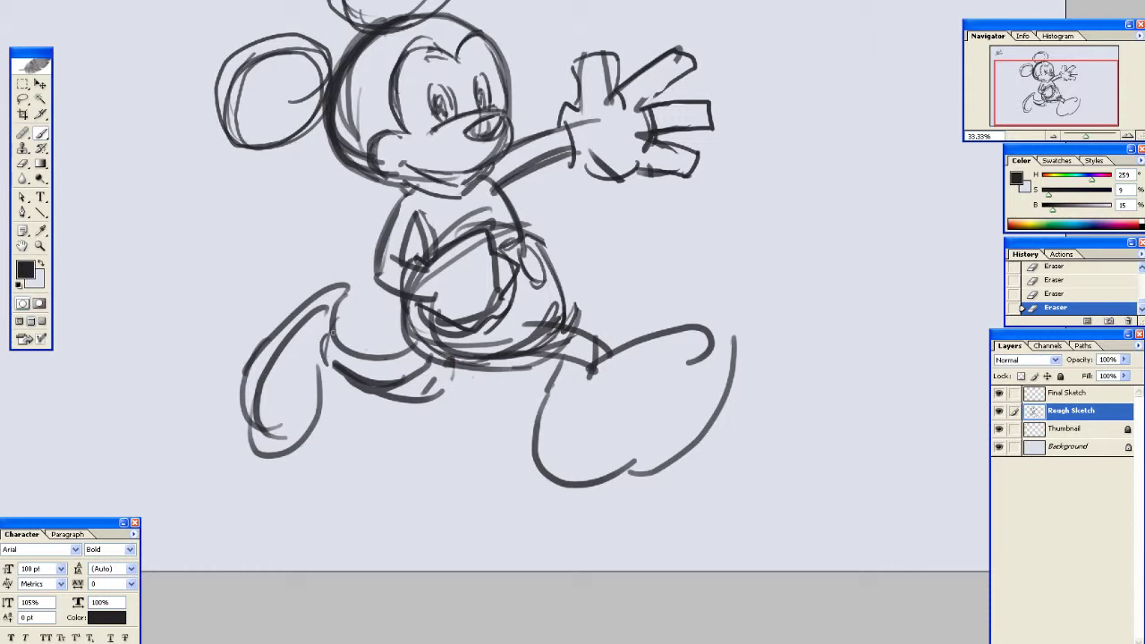
{"action": "left_click_drag", "start_coordinate": [345, 311], "coordinate": [311, 383]}
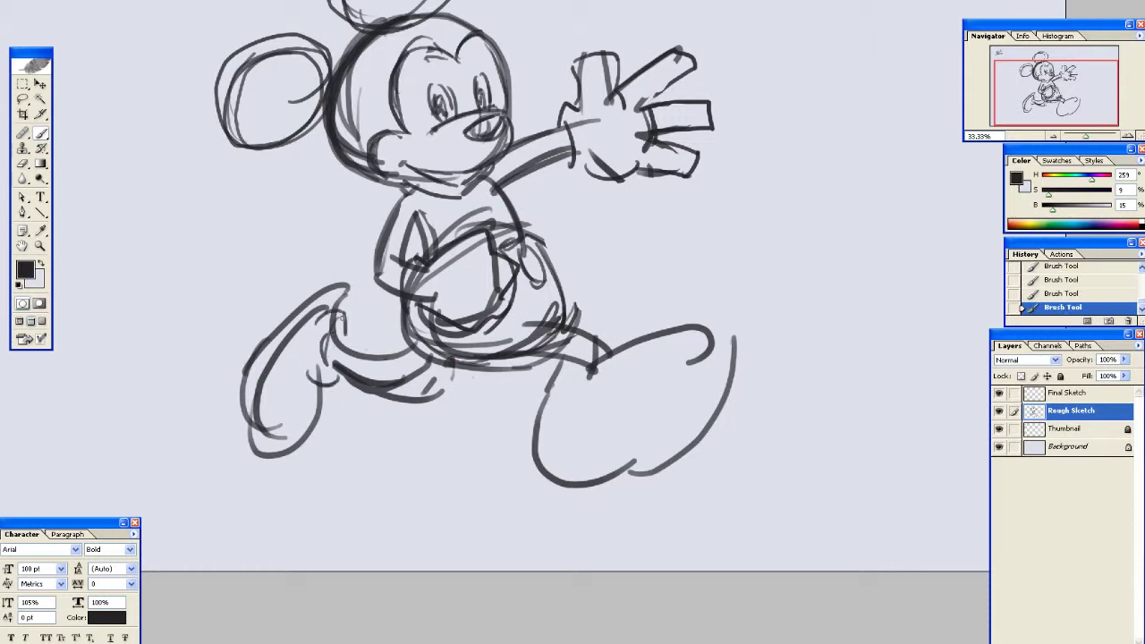
{"action": "left_click_drag", "start_coordinate": [303, 285], "coordinate": [251, 435]}
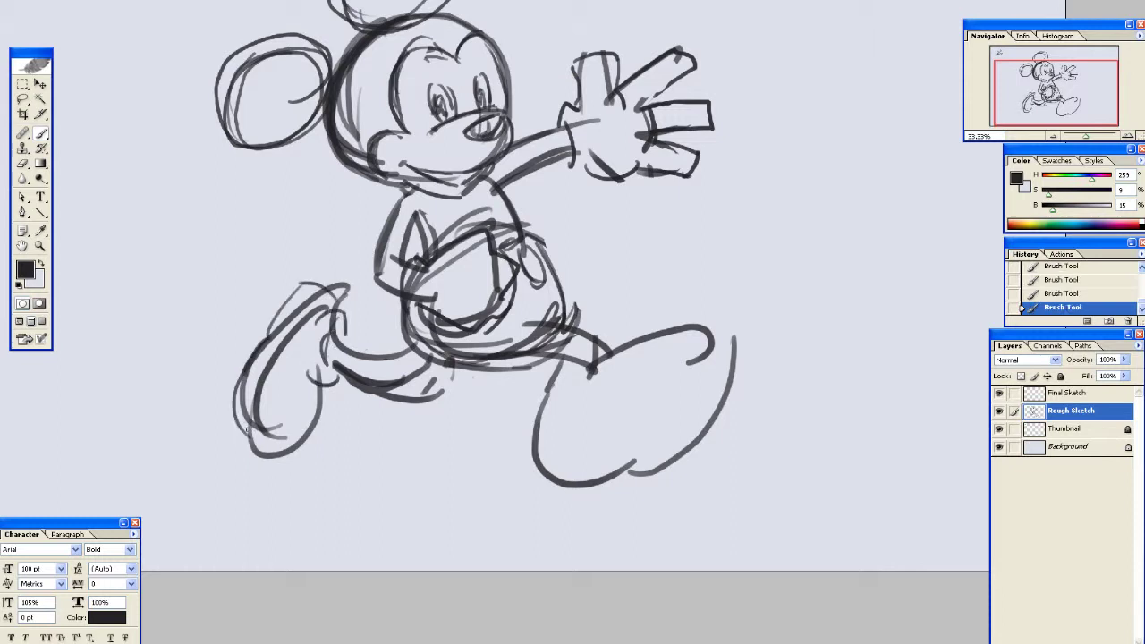
{"action": "left_click_drag", "start_coordinate": [325, 388], "coordinate": [249, 436]}
Draw the leading shoe inside its rough oval, with an ankle cuff, a heel, a rounded toe and a sole line
{"action": "mouse_move", "coordinate": [565, 325]}
{"action": "left_mouse_down"}
{"action": "mouse_move", "coordinate": [597, 360]}
{"action": "mouse_move", "coordinate": [564, 398]}
{"action": "mouse_move", "coordinate": [575, 461]}
{"action": "left_mouse_up"}
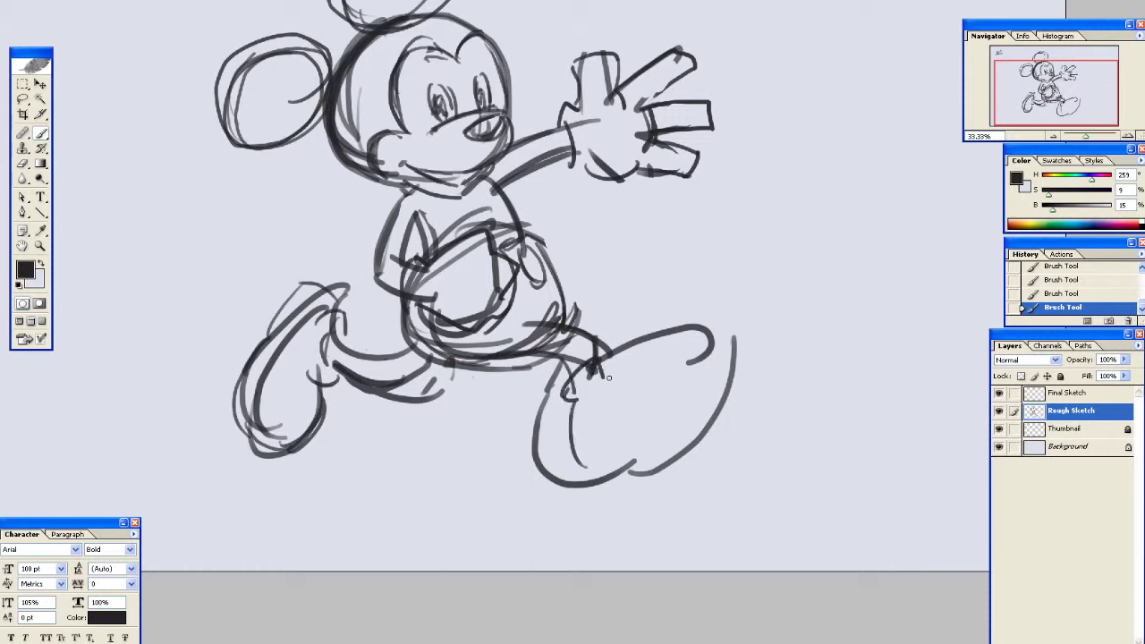
{"action": "mouse_move", "coordinate": [627, 385]}
{"action": "left_mouse_down"}
{"action": "mouse_move", "coordinate": [693, 334]}
{"action": "mouse_move", "coordinate": [717, 378]}
{"action": "left_mouse_up"}
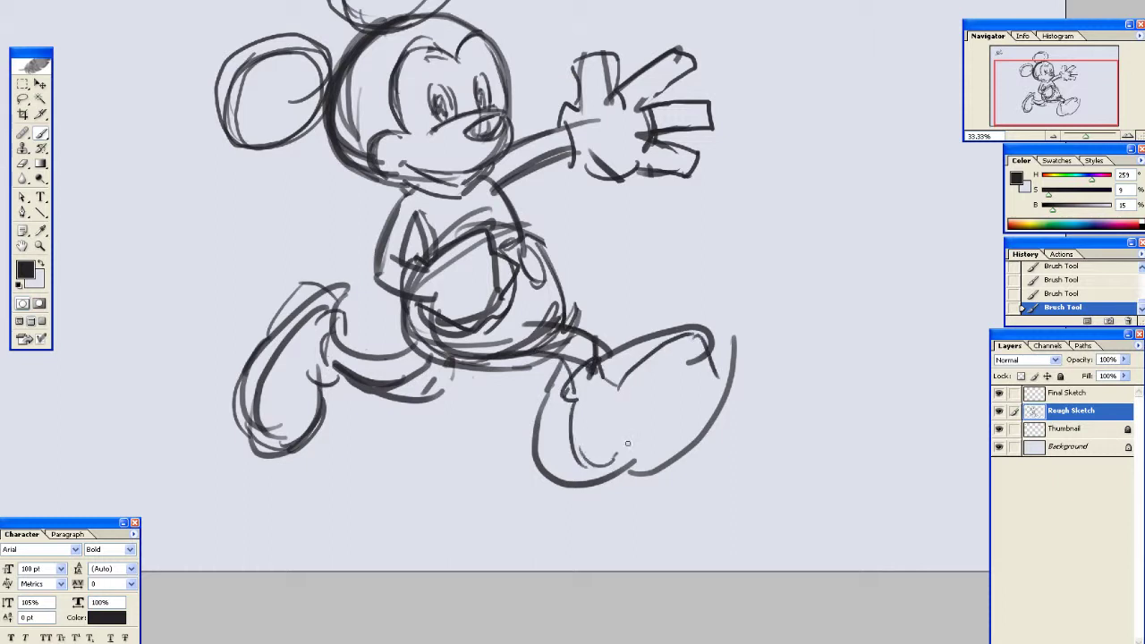
{"action": "mouse_move", "coordinate": [627, 442]}
{"action": "left_mouse_down"}
{"action": "mouse_move", "coordinate": [720, 387]}
{"action": "mouse_move", "coordinate": [672, 438]}
{"action": "left_mouse_up"}
{"action": "left_click_drag", "start_coordinate": [612, 458], "coordinate": [707, 424]}
{"action": "left_click_drag", "start_coordinate": [599, 455], "coordinate": [718, 376]}
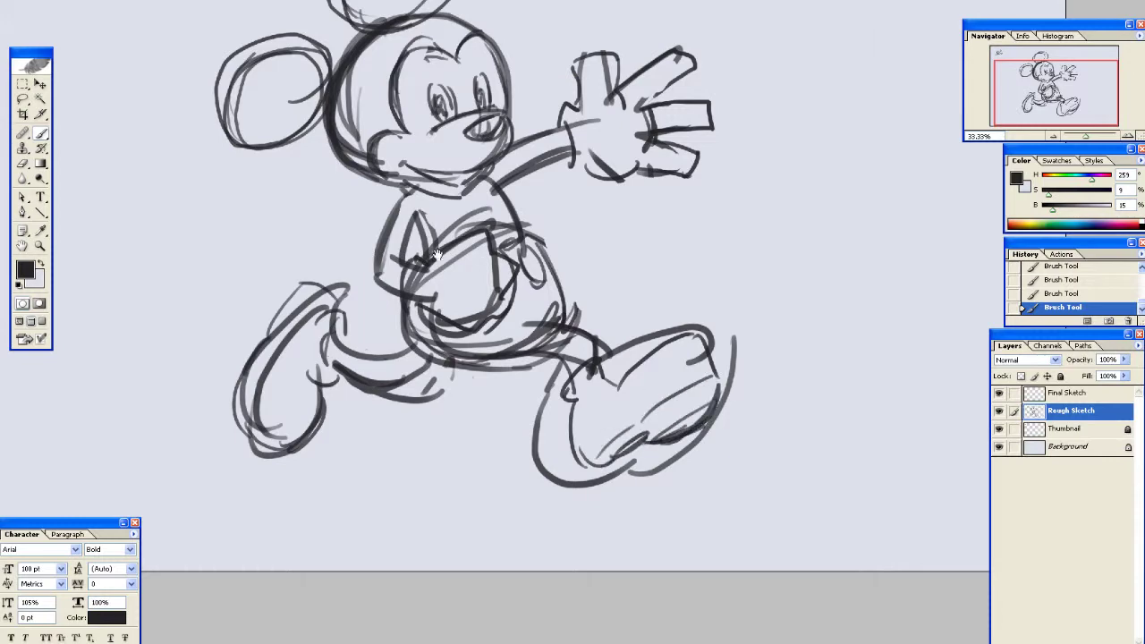
Redraw the ear at the back of the head as a rounder circle and erase its old outer outline
{"action": "left_click_drag", "start_coordinate": [437, 254], "coordinate": [485, 444]}
{"action": "left_click_drag", "start_coordinate": [585, 386], "coordinate": [606, 447]}
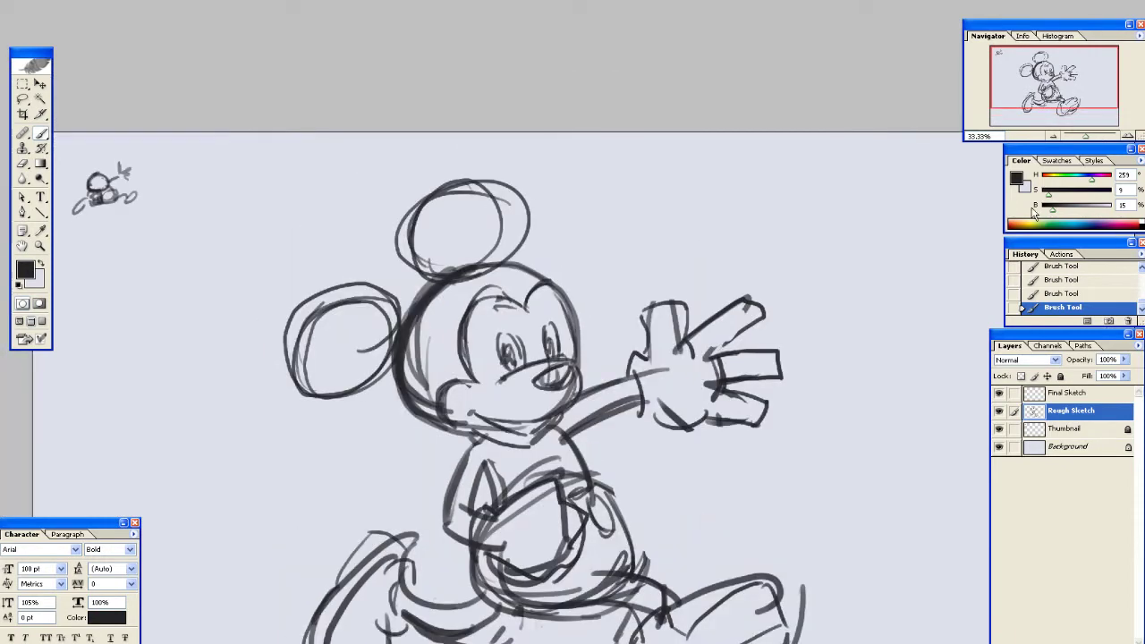
{"action": "left_click", "coordinate": [1129, 135]}
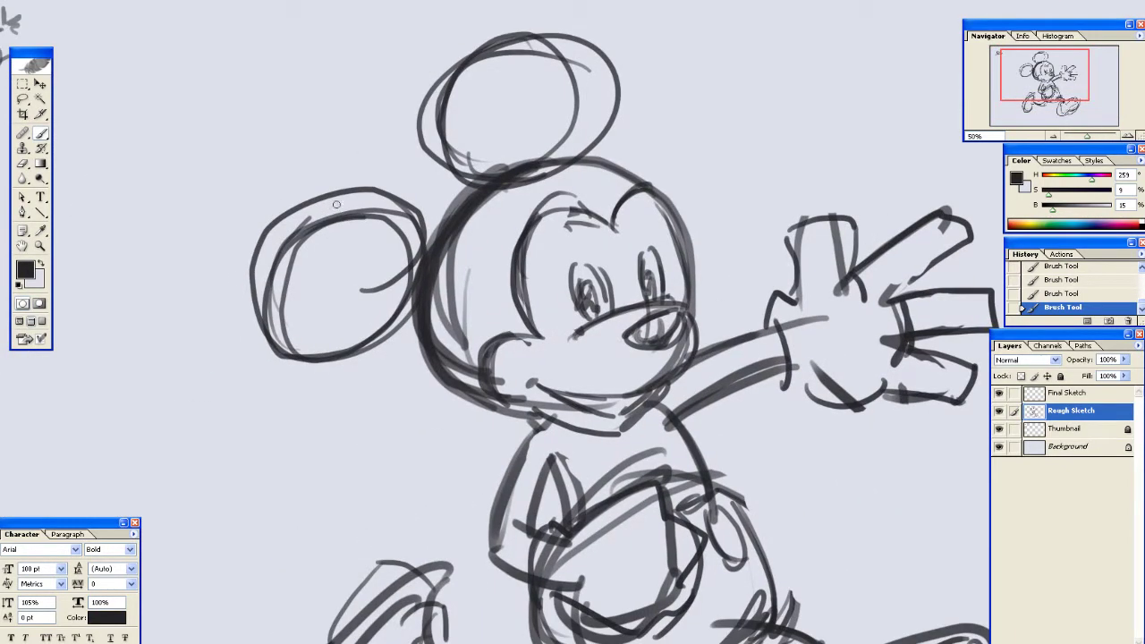
{"action": "left_click_drag", "start_coordinate": [336, 204], "coordinate": [287, 363]}
{"action": "mouse_move", "coordinate": [267, 313]}
{"action": "left_mouse_down"}
{"action": "mouse_move", "coordinate": [313, 225]}
{"action": "mouse_move", "coordinate": [402, 228]}
{"action": "left_mouse_up"}
{"action": "left_click_drag", "start_coordinate": [331, 218], "coordinate": [270, 327]}
{"action": "mouse_move", "coordinate": [258, 279]}
{"action": "left_mouse_down"}
{"action": "mouse_move", "coordinate": [323, 346]}
{"action": "mouse_move", "coordinate": [361, 217]}
{"action": "left_mouse_up"}
{"action": "key", "text": "e"}
{"action": "mouse_move", "coordinate": [265, 229]}
{"action": "left_mouse_down"}
{"action": "mouse_move", "coordinate": [347, 192]}
{"action": "mouse_move", "coordinate": [384, 191]}
{"action": "left_mouse_up"}
{"action": "left_click_drag", "start_coordinate": [394, 190], "coordinate": [411, 214]}
{"action": "mouse_move", "coordinate": [377, 222]}
{"action": "left_mouse_down"}
{"action": "mouse_move", "coordinate": [533, 186]}
{"action": "mouse_move", "coordinate": [553, 220]}
{"action": "mouse_move", "coordinate": [535, 288]}
{"action": "left_mouse_up"}
Reshape the ear on top of the head and erase the excess outline where it meets the skull
{"action": "scroll", "coordinate": [374, 224], "scroll_direction": "up", "scroll_amount": 3}
{"action": "key", "text": "b"}
{"action": "left_click_drag", "start_coordinate": [555, 226], "coordinate": [529, 290]}
{"action": "key", "text": "e"}
{"action": "mouse_move", "coordinate": [527, 167]}
{"action": "left_mouse_down"}
{"action": "mouse_move", "coordinate": [553, 175]}
{"action": "mouse_move", "coordinate": [585, 233]}
{"action": "mouse_move", "coordinate": [571, 277]}
{"action": "left_mouse_up"}
{"action": "left_click_drag", "start_coordinate": [524, 315], "coordinate": [514, 337]}
{"action": "left_click_drag", "start_coordinate": [542, 320], "coordinate": [527, 342]}
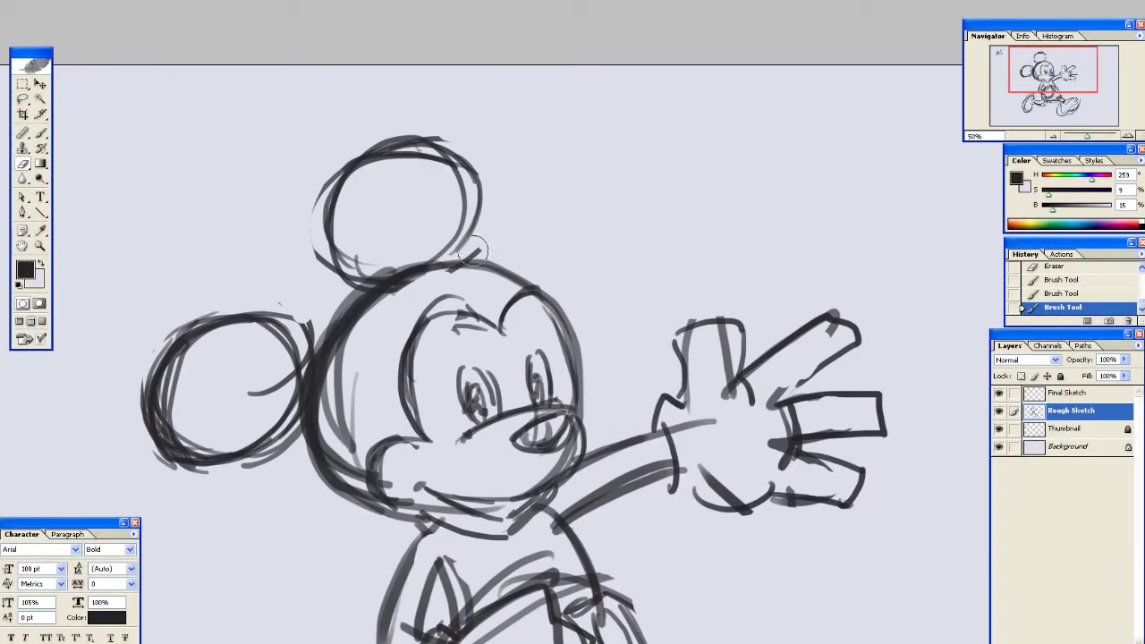
{"action": "left_click_drag", "start_coordinate": [472, 252], "coordinate": [492, 234]}
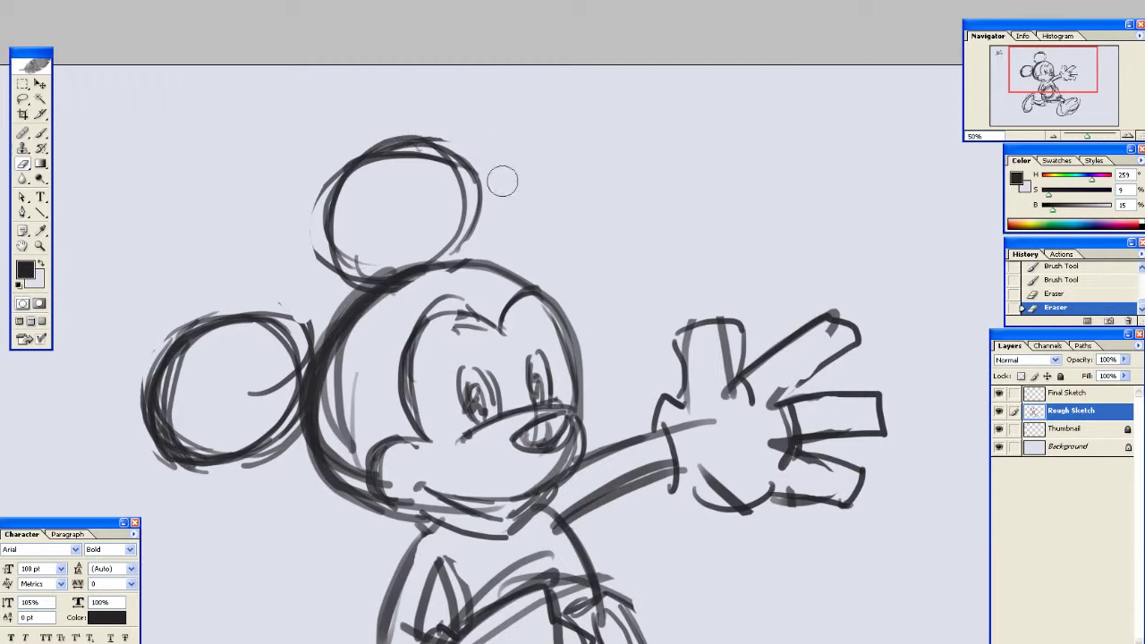
{"action": "key", "text": "b"}
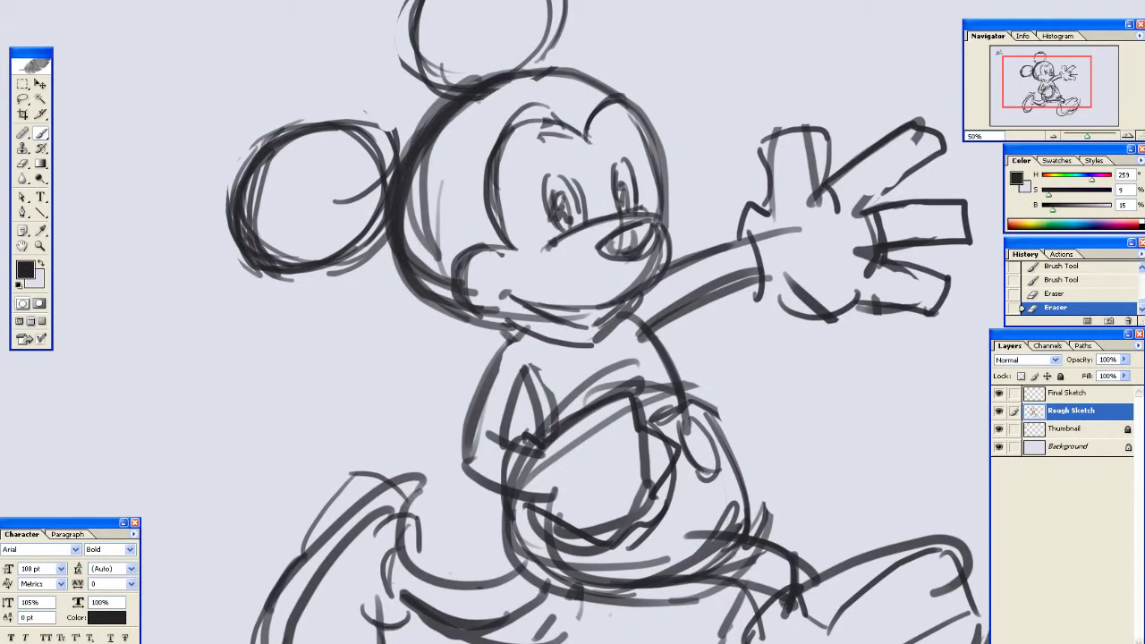
Erase the stray guide line inside the head, strengthen the face-side head outline and add a small far-cheek bump beside the nose
{"action": "key", "text": "e"}
{"action": "mouse_move", "coordinate": [437, 175]}
{"action": "left_mouse_down"}
{"action": "mouse_move", "coordinate": [432, 232]}
{"action": "mouse_move", "coordinate": [456, 194]}
{"action": "left_mouse_up"}
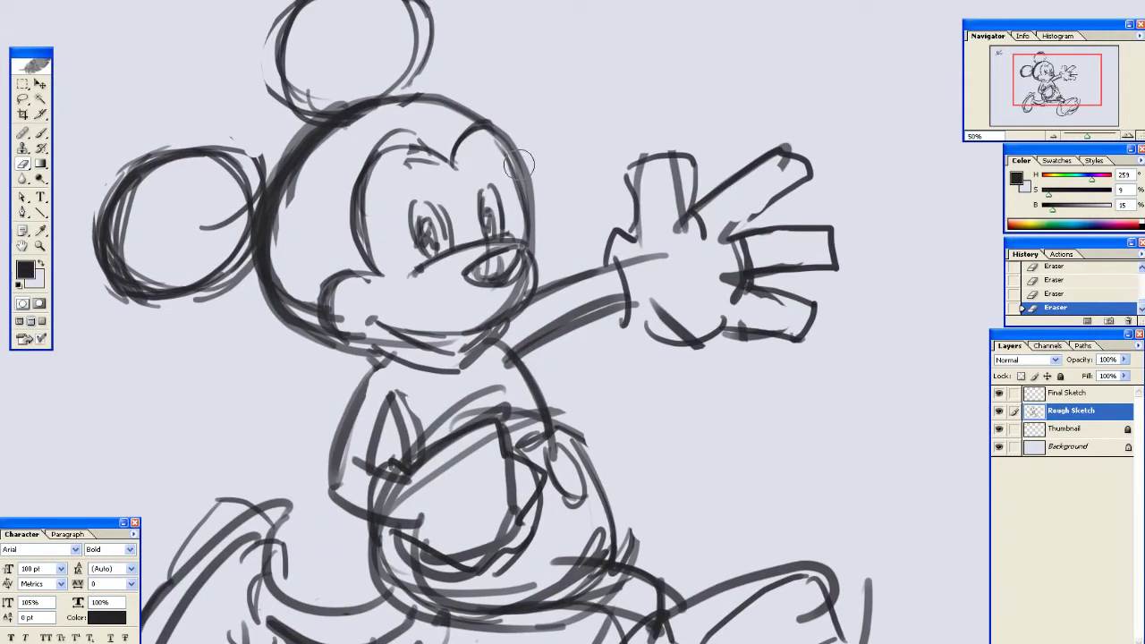
{"action": "key", "text": "b"}
{"action": "left_click_drag", "start_coordinate": [493, 132], "coordinate": [534, 256]}
{"action": "left_click_drag", "start_coordinate": [537, 267], "coordinate": [553, 258]}
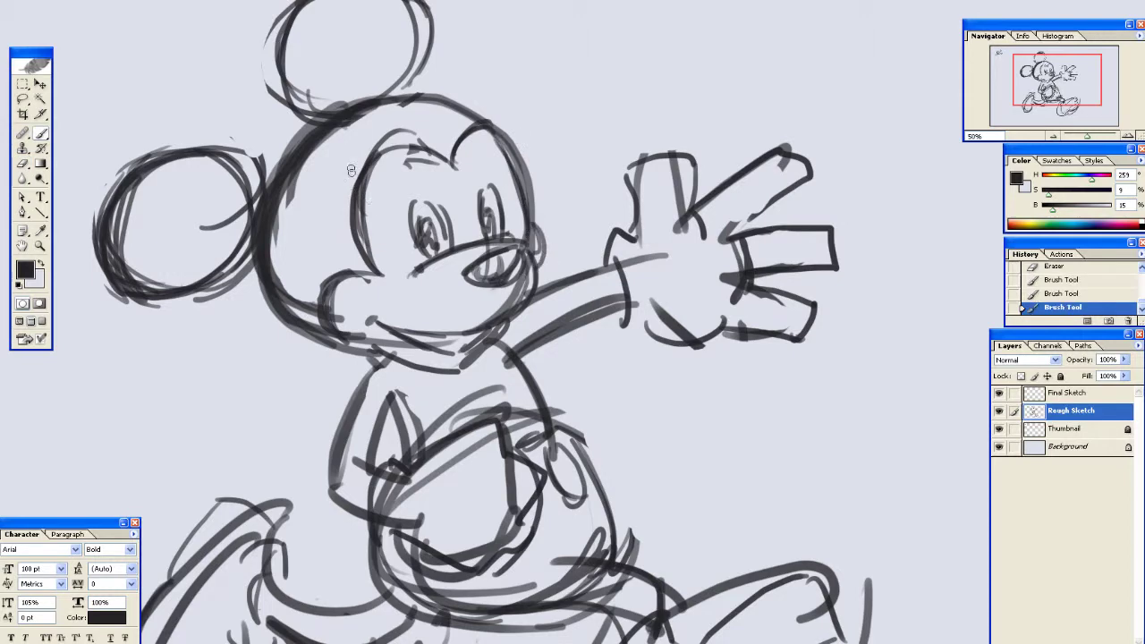
Draw a rounder leg opening and hip curve on the shorts above the leading leg
{"action": "left_click_drag", "start_coordinate": [360, 289], "coordinate": [331, 181]}
{"action": "left_click_drag", "start_coordinate": [429, 254], "coordinate": [363, 172]}
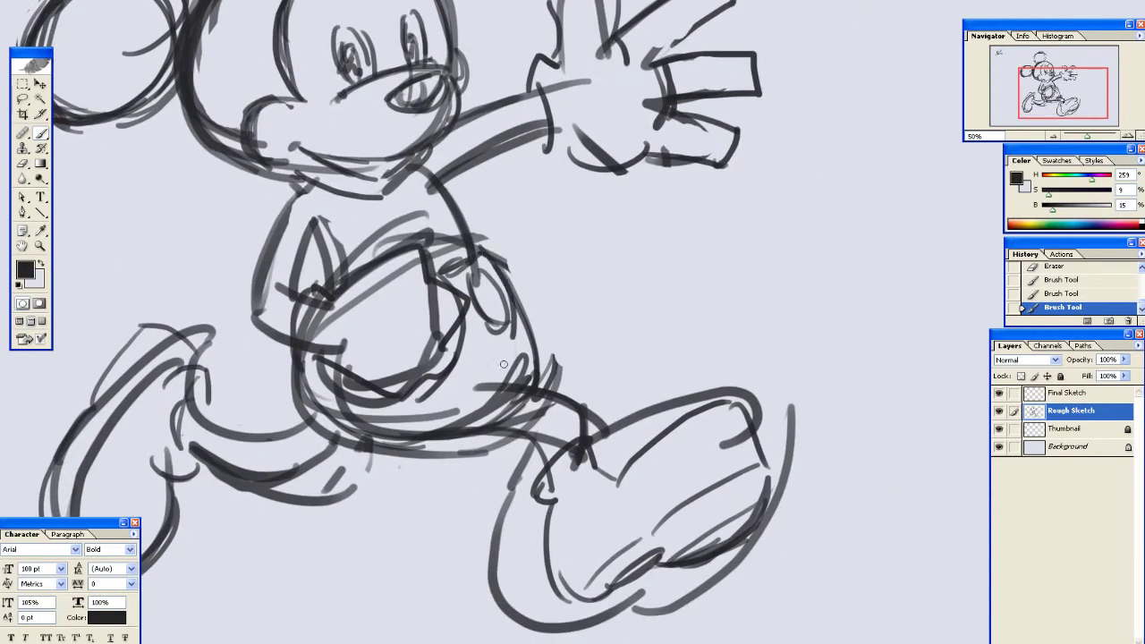
{"action": "left_click_drag", "start_coordinate": [333, 407], "coordinate": [498, 401]}
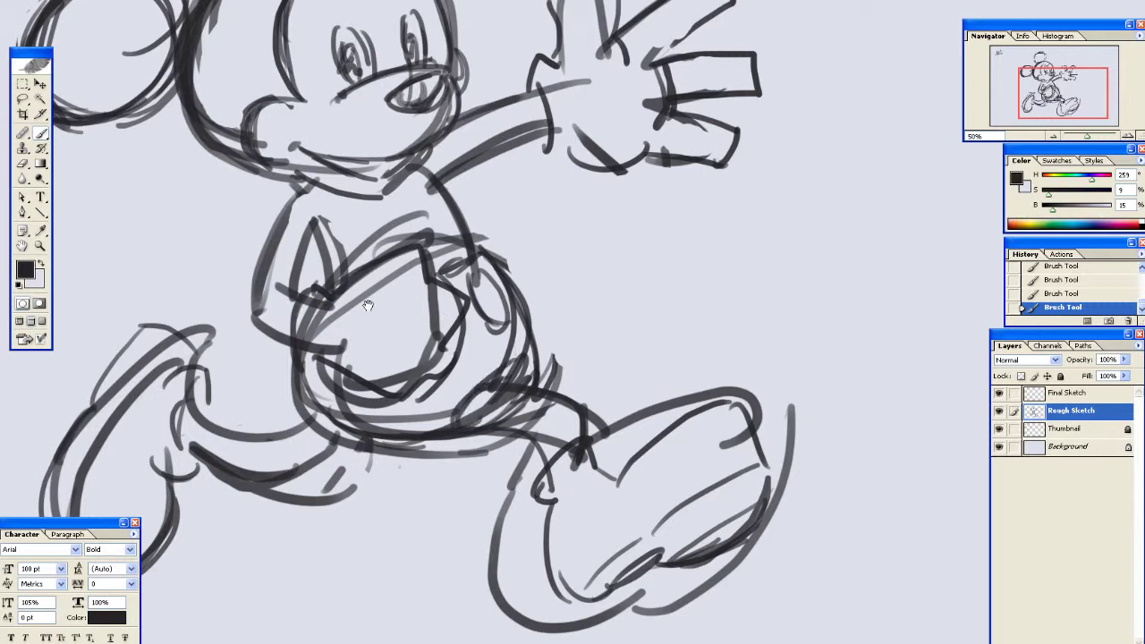
Erase the rough eyes and the sketchy lines around the bridge of the nose
{"action": "mouse_move", "coordinate": [367, 305]}
{"action": "left_mouse_down"}
{"action": "mouse_move", "coordinate": [471, 424]}
{"action": "mouse_move", "coordinate": [474, 574]}
{"action": "left_mouse_up"}
{"action": "key", "text": "e"}
{"action": "mouse_move", "coordinate": [448, 289]}
{"action": "left_mouse_down"}
{"action": "mouse_move", "coordinate": [450, 317]}
{"action": "mouse_move", "coordinate": [526, 308]}
{"action": "left_mouse_up"}
{"action": "key", "text": "ctrl+plus"}
{"action": "left_click_drag", "start_coordinate": [371, 246], "coordinate": [362, 252]}
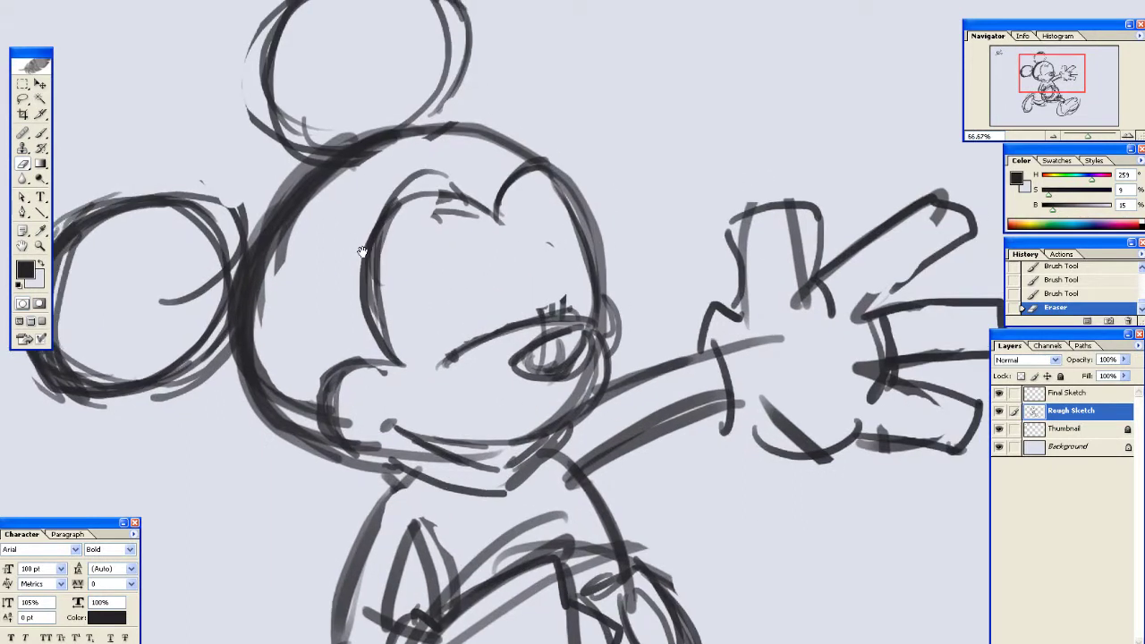
{"action": "key", "text": "b"}
{"action": "key", "text": "e"}
{"action": "mouse_move", "coordinate": [447, 350]}
{"action": "left_mouse_down"}
{"action": "mouse_move", "coordinate": [531, 317]}
{"action": "mouse_move", "coordinate": [556, 383]}
{"action": "mouse_move", "coordinate": [577, 367]}
{"action": "left_mouse_up"}
Redraw both eyes as tall pointed ovals with solid black pupils resting on a redrawn nose bridge line
{"action": "key", "text": "b"}
{"action": "mouse_move", "coordinate": [472, 270]}
{"action": "left_mouse_down"}
{"action": "mouse_move", "coordinate": [483, 342]}
{"action": "mouse_move", "coordinate": [494, 344]}
{"action": "left_mouse_up"}
{"action": "mouse_move", "coordinate": [523, 252]}
{"action": "left_mouse_down"}
{"action": "mouse_move", "coordinate": [527, 306]}
{"action": "mouse_move", "coordinate": [551, 288]}
{"action": "mouse_move", "coordinate": [542, 315]}
{"action": "left_mouse_up"}
{"action": "left_click_drag", "start_coordinate": [476, 297], "coordinate": [478, 315]}
{"action": "mouse_move", "coordinate": [528, 279]}
{"action": "left_mouse_down"}
{"action": "mouse_move", "coordinate": [533, 288]}
{"action": "mouse_move", "coordinate": [481, 329]}
{"action": "mouse_move", "coordinate": [490, 313]}
{"action": "mouse_move", "coordinate": [537, 309]}
{"action": "left_mouse_up"}
{"action": "key", "text": "ctrl+alt+z"}
{"action": "key", "text": "ctrl+alt+z"}
{"action": "key", "text": "ctrl+z"}
{"action": "left_click_drag", "start_coordinate": [478, 345], "coordinate": [562, 320]}
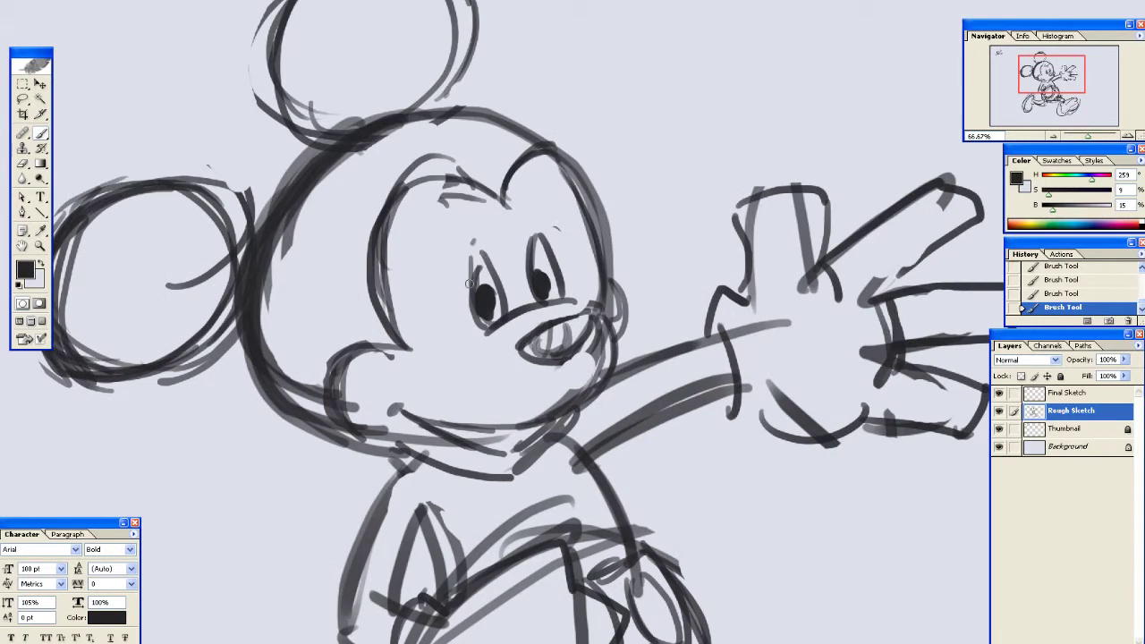
{"action": "mouse_move", "coordinate": [470, 245]}
{"action": "left_mouse_down"}
{"action": "mouse_move", "coordinate": [480, 331]}
{"action": "mouse_move", "coordinate": [508, 325]}
{"action": "left_mouse_up"}
Strengthen the near cheek and mouth corner, and erase the excess lines under the lower lip
{"action": "mouse_move", "coordinate": [370, 356]}
{"action": "left_mouse_down"}
{"action": "mouse_move", "coordinate": [362, 443]}
{"action": "mouse_move", "coordinate": [393, 447]}
{"action": "left_mouse_up"}
{"action": "left_click_drag", "start_coordinate": [405, 408], "coordinate": [400, 403]}
{"action": "left_click_drag", "start_coordinate": [418, 447], "coordinate": [332, 305]}
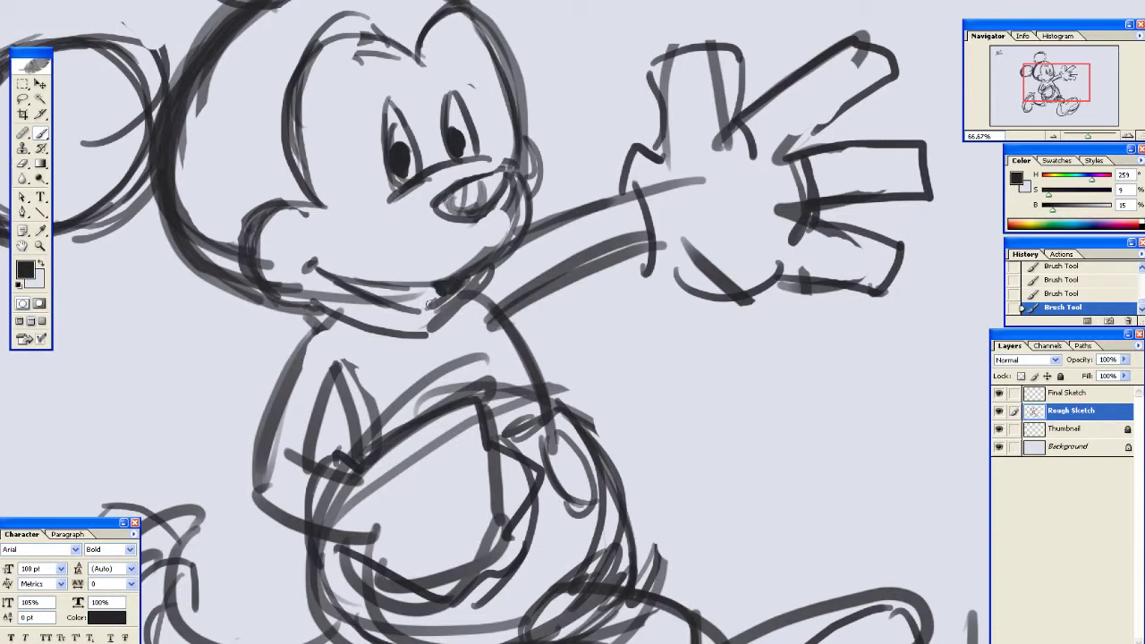
{"action": "key", "text": "e"}
{"action": "mouse_move", "coordinate": [422, 323]}
{"action": "left_mouse_down"}
{"action": "mouse_move", "coordinate": [471, 285]}
{"action": "mouse_move", "coordinate": [436, 320]}
{"action": "left_mouse_up"}
{"action": "mouse_move", "coordinate": [438, 319]}
{"action": "left_mouse_down"}
{"action": "mouse_move", "coordinate": [483, 277]}
{"action": "mouse_move", "coordinate": [460, 312]}
{"action": "left_mouse_up"}
{"action": "key", "text": "b"}
Reinforce the near arm and the gloved hand at the hip with darker strokes
{"action": "left_click_drag", "start_coordinate": [368, 266], "coordinate": [600, 496]}
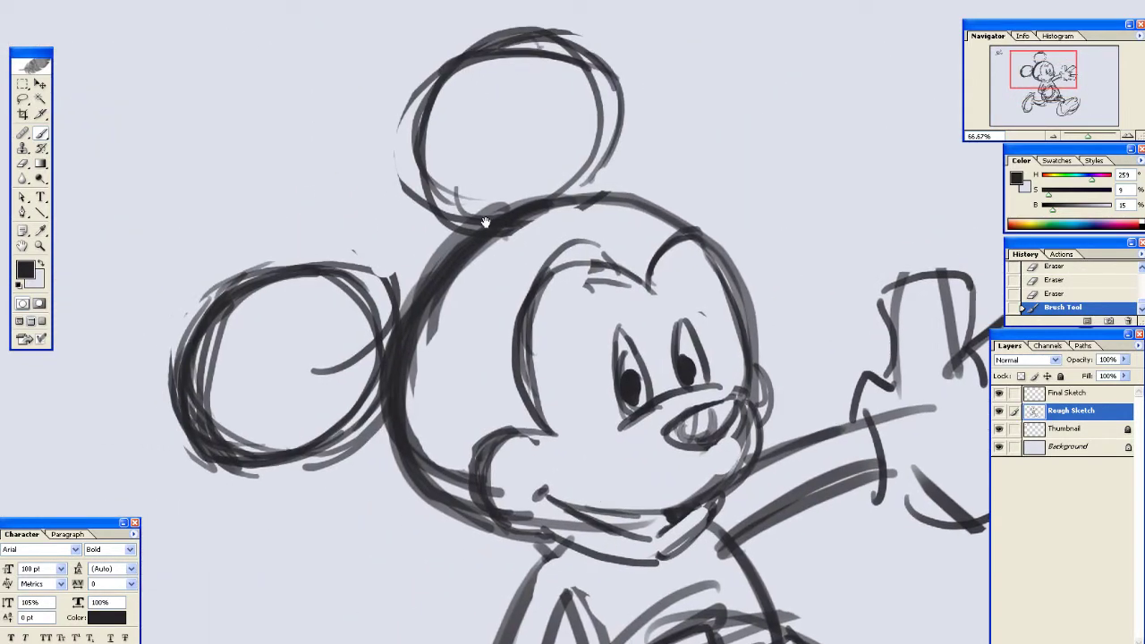
{"action": "left_click_drag", "start_coordinate": [484, 222], "coordinate": [375, 71]}
{"action": "mouse_move", "coordinate": [501, 411]}
{"action": "left_mouse_down"}
{"action": "mouse_move", "coordinate": [418, 186]}
{"action": "mouse_move", "coordinate": [440, 329]}
{"action": "left_mouse_up"}
{"action": "mouse_move", "coordinate": [349, 367]}
{"action": "left_mouse_down"}
{"action": "mouse_move", "coordinate": [336, 418]}
{"action": "mouse_move", "coordinate": [370, 440]}
{"action": "left_mouse_up"}
{"action": "mouse_move", "coordinate": [365, 351]}
{"action": "left_mouse_down"}
{"action": "mouse_move", "coordinate": [498, 302]}
{"action": "mouse_move", "coordinate": [518, 347]}
{"action": "mouse_move", "coordinate": [565, 372]}
{"action": "mouse_move", "coordinate": [541, 467]}
{"action": "mouse_move", "coordinate": [498, 474]}
{"action": "left_mouse_up"}
{"action": "left_click_drag", "start_coordinate": [386, 450], "coordinate": [509, 474]}
{"action": "mouse_move", "coordinate": [420, 190]}
{"action": "left_mouse_down"}
{"action": "mouse_move", "coordinate": [445, 392]}
{"action": "mouse_move", "coordinate": [426, 246]}
{"action": "mouse_move", "coordinate": [512, 345]}
{"action": "mouse_move", "coordinate": [578, 454]}
{"action": "left_mouse_up"}
{"action": "left_click_drag", "start_coordinate": [914, 403], "coordinate": [856, 385]}
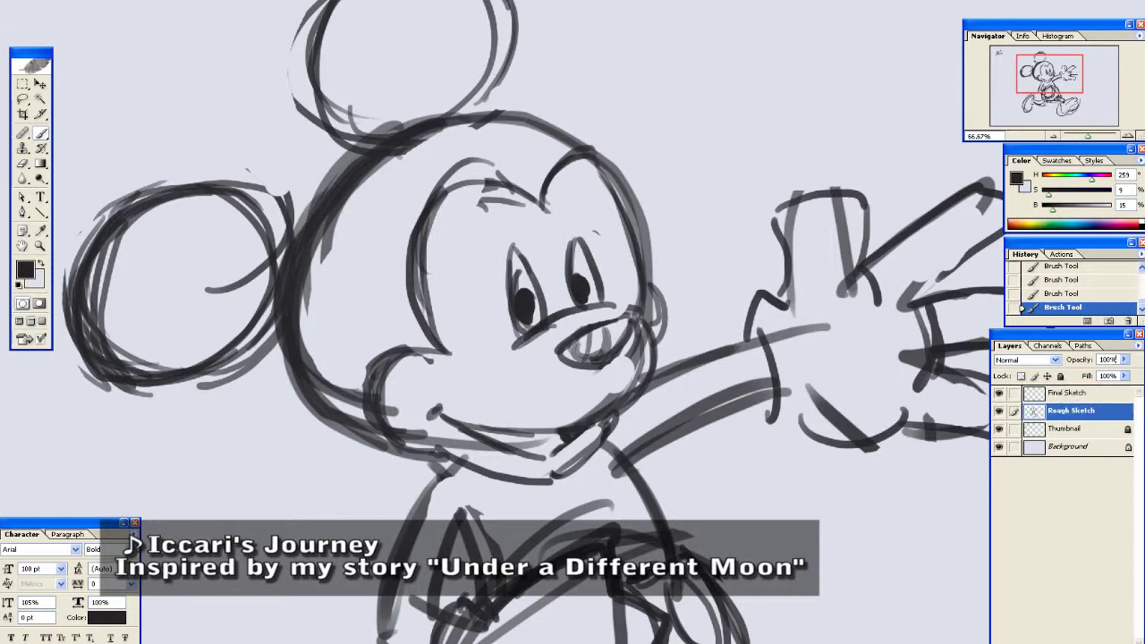
Set the Rough Sketch layer to 25% opacity and, with Thumbnail hidden, make Final Sketch the active layer
{"action": "left_click_drag", "start_coordinate": [1116, 360], "coordinate": [1071, 375]}
{"action": "type", "text": "25"}
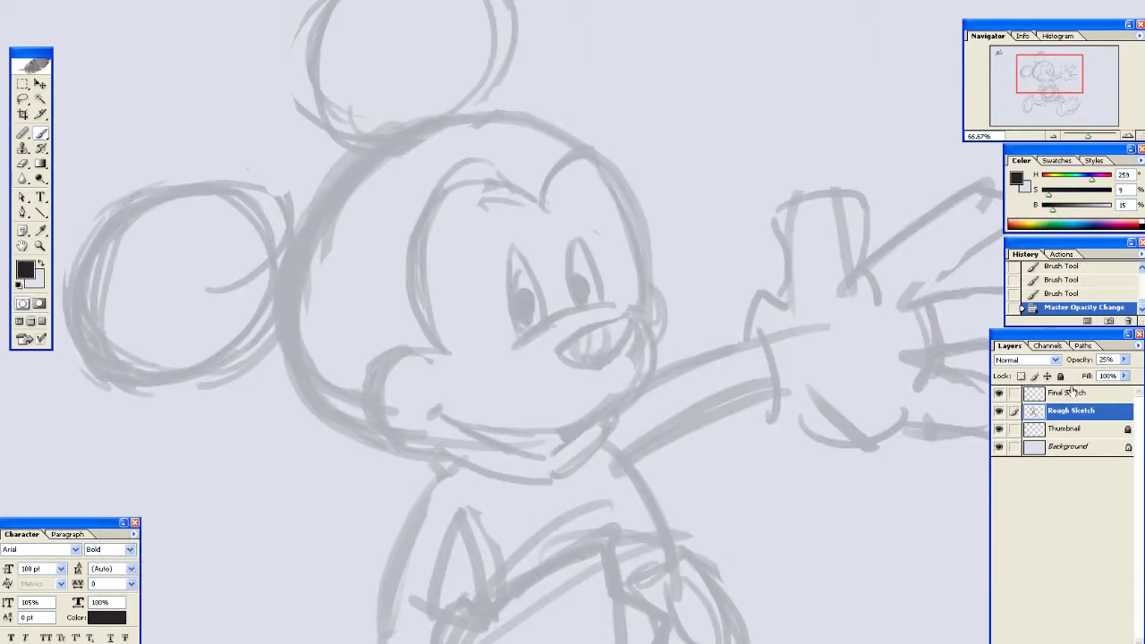
{"action": "left_click", "coordinate": [1073, 394]}
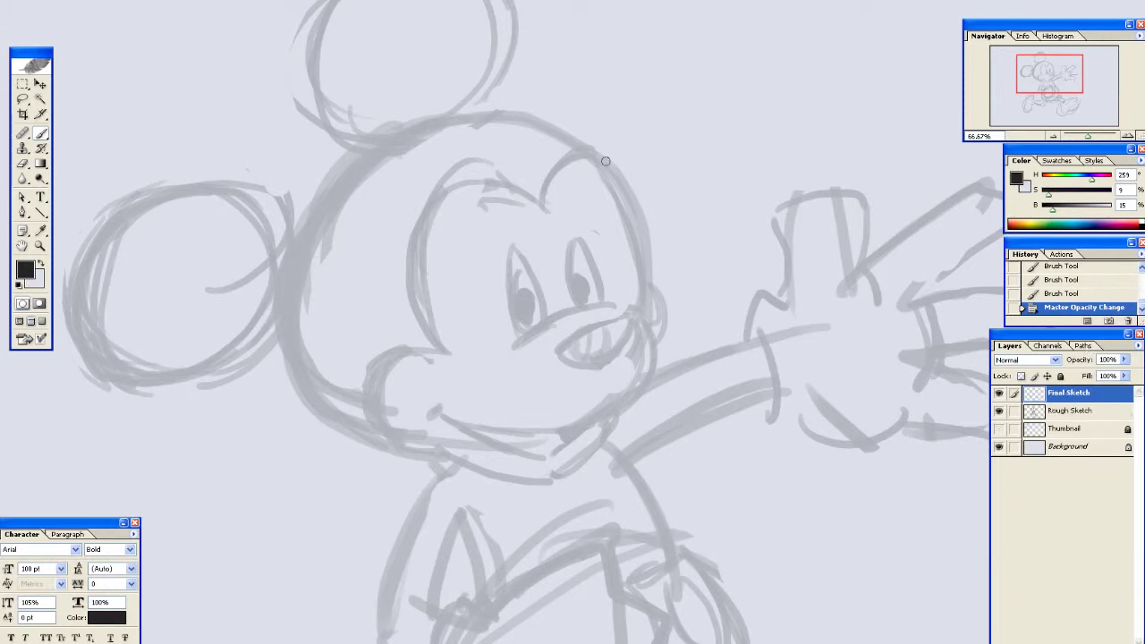
Trace the ear on top of the head with clean dark curves on the Final Sketch layer
{"action": "left_click_drag", "start_coordinate": [420, 161], "coordinate": [476, 278]}
{"action": "left_click_drag", "start_coordinate": [439, 80], "coordinate": [393, 249]}
{"action": "mouse_move", "coordinate": [420, 101]}
{"action": "left_mouse_down"}
{"action": "mouse_move", "coordinate": [386, 243]}
{"action": "mouse_move", "coordinate": [474, 78]}
{"action": "mouse_move", "coordinate": [536, 202]}
{"action": "mouse_move", "coordinate": [510, 228]}
{"action": "left_mouse_up"}
{"action": "mouse_move", "coordinate": [548, 173]}
{"action": "left_mouse_down"}
{"action": "mouse_move", "coordinate": [496, 239]}
{"action": "mouse_move", "coordinate": [590, 90]}
{"action": "left_mouse_up"}
Trace the round ear at the back of the head with clean curves, following the rough circle
{"action": "left_click_drag", "start_coordinate": [314, 179], "coordinate": [252, 333]}
{"action": "left_click_drag", "start_coordinate": [283, 198], "coordinate": [277, 369]}
{"action": "mouse_move", "coordinate": [254, 230]}
{"action": "left_mouse_down"}
{"action": "mouse_move", "coordinate": [303, 379]}
{"action": "mouse_move", "coordinate": [403, 326]}
{"action": "left_mouse_up"}
{"action": "left_click_drag", "start_coordinate": [310, 386], "coordinate": [407, 320]}
{"action": "left_click_drag", "start_coordinate": [288, 195], "coordinate": [409, 220]}
{"action": "mouse_move", "coordinate": [366, 184]}
{"action": "left_mouse_down"}
{"action": "mouse_move", "coordinate": [435, 259]}
{"action": "mouse_move", "coordinate": [329, 328]}
{"action": "mouse_move", "coordinate": [410, 223]}
{"action": "left_mouse_up"}
Trace the head outline along the crown, the forehead side and the lower back of the skull
{"action": "mouse_move", "coordinate": [339, 333]}
{"action": "left_mouse_down"}
{"action": "mouse_move", "coordinate": [429, 211]}
{"action": "mouse_move", "coordinate": [647, 277]}
{"action": "left_mouse_up"}
{"action": "left_click_drag", "start_coordinate": [615, 218], "coordinate": [677, 351]}
{"action": "left_click_drag", "start_coordinate": [499, 385], "coordinate": [458, 265]}
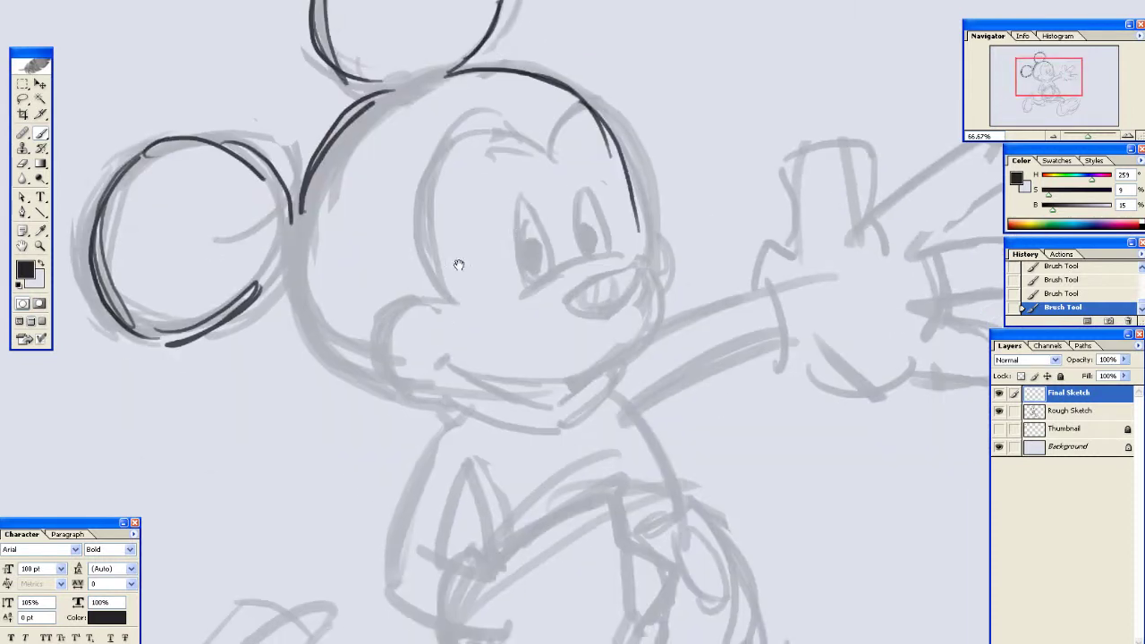
{"action": "left_click_drag", "start_coordinate": [364, 238], "coordinate": [347, 267]}
{"action": "left_click_drag", "start_coordinate": [283, 322], "coordinate": [380, 417]}
Trace the face mask's near cheek, its side edge and the brow line with its central peak
{"action": "left_click_drag", "start_coordinate": [414, 333], "coordinate": [369, 420]}
{"action": "mouse_move", "coordinate": [387, 447]}
{"action": "left_mouse_down"}
{"action": "mouse_move", "coordinate": [388, 333]}
{"action": "mouse_move", "coordinate": [442, 336]}
{"action": "left_mouse_up"}
{"action": "mouse_move", "coordinate": [470, 166]}
{"action": "left_mouse_down"}
{"action": "mouse_move", "coordinate": [416, 201]}
{"action": "mouse_move", "coordinate": [393, 394]}
{"action": "left_mouse_up"}
{"action": "left_click_drag", "start_coordinate": [386, 204], "coordinate": [494, 226]}
{"action": "mouse_move", "coordinate": [489, 221]}
{"action": "left_mouse_down"}
{"action": "mouse_move", "coordinate": [511, 177]}
{"action": "mouse_move", "coordinate": [488, 222]}
{"action": "left_mouse_up"}
Redraw the near side edge of the face mask as a heavier curve and erase its old inner line
{"action": "key", "text": "e"}
{"action": "left_click_drag", "start_coordinate": [383, 396], "coordinate": [413, 387]}
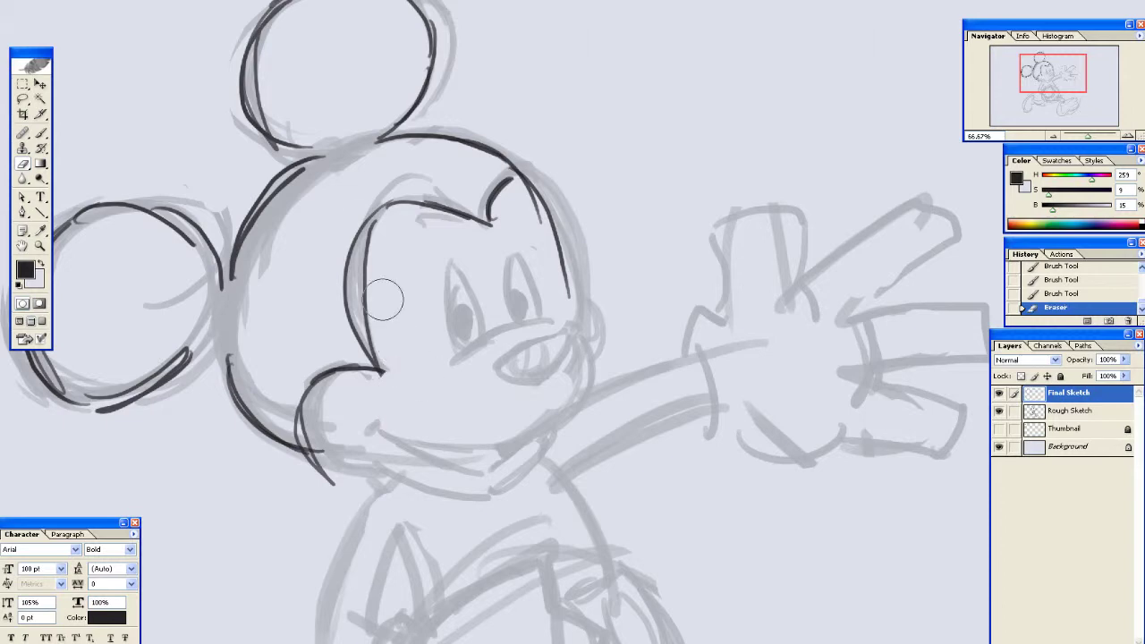
{"action": "key", "text": "b"}
{"action": "mouse_move", "coordinate": [373, 231]}
{"action": "left_mouse_down"}
{"action": "mouse_move", "coordinate": [383, 369]}
{"action": "mouse_move", "coordinate": [399, 243]}
{"action": "mouse_move", "coordinate": [391, 383]}
{"action": "mouse_move", "coordinate": [360, 351]}
{"action": "left_mouse_up"}
{"action": "key", "text": "e"}
{"action": "key", "text": "b"}
{"action": "key", "text": "ctrl+z"}
{"action": "left_click_drag", "start_coordinate": [374, 218], "coordinate": [385, 361]}
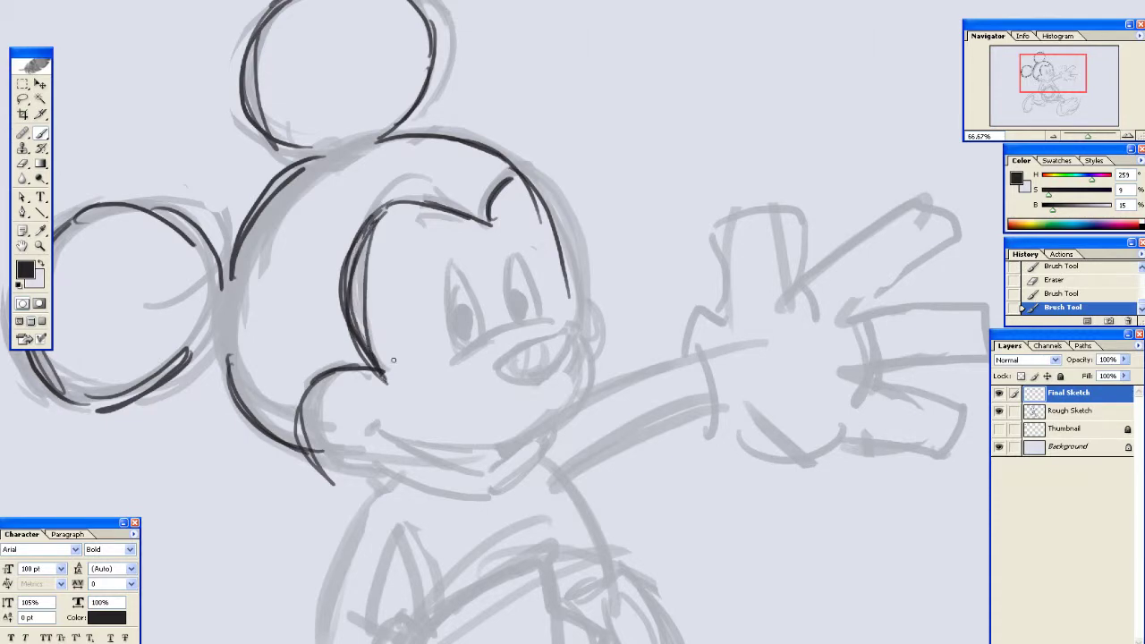
{"action": "key", "text": "e"}
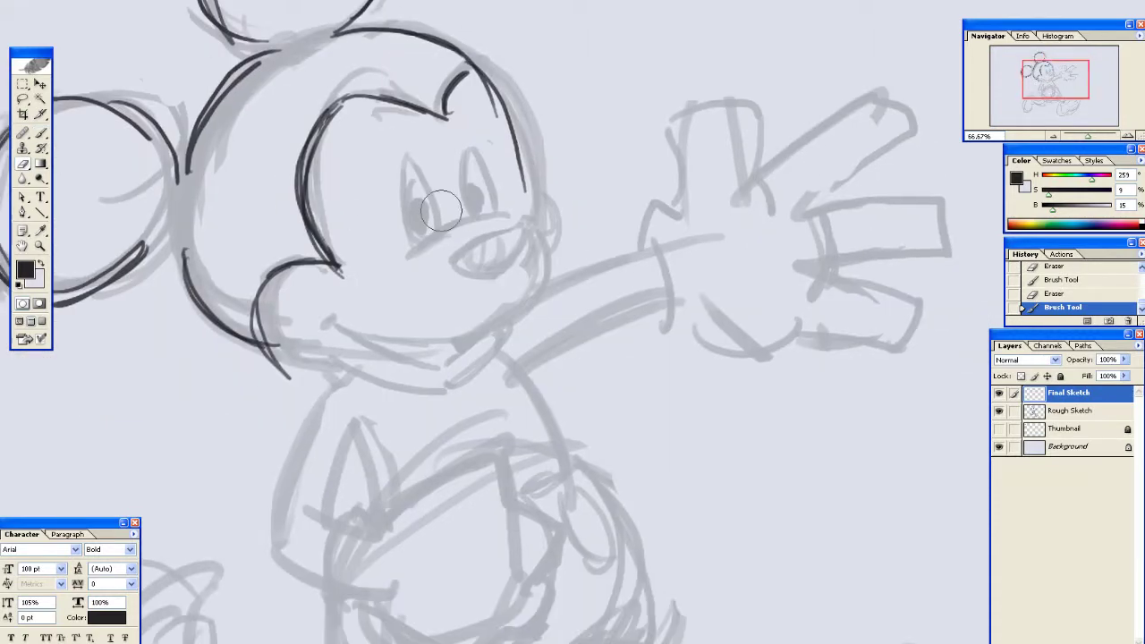
Trace the nose bridge curve and the oval nose, undoing the strokes that miss the shape
{"action": "key", "text": "b"}
{"action": "left_click_drag", "start_coordinate": [423, 247], "coordinate": [506, 216]}
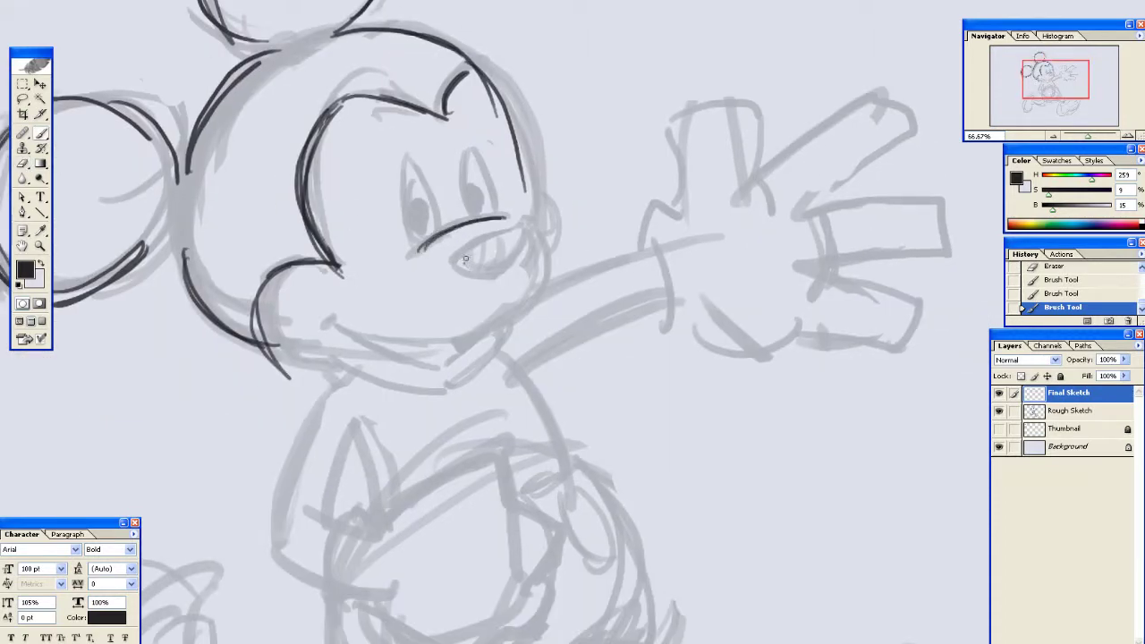
{"action": "mouse_move", "coordinate": [465, 259]}
{"action": "left_mouse_down"}
{"action": "mouse_move", "coordinate": [504, 237]}
{"action": "mouse_move", "coordinate": [484, 267]}
{"action": "mouse_move", "coordinate": [497, 260]}
{"action": "mouse_move", "coordinate": [480, 265]}
{"action": "mouse_move", "coordinate": [511, 240]}
{"action": "mouse_move", "coordinate": [498, 275]}
{"action": "left_mouse_up"}
{"action": "key", "text": "ctrl+z"}
{"action": "key", "text": "ctrl+alt+z"}
{"action": "key", "text": "ctrl+alt+z"}
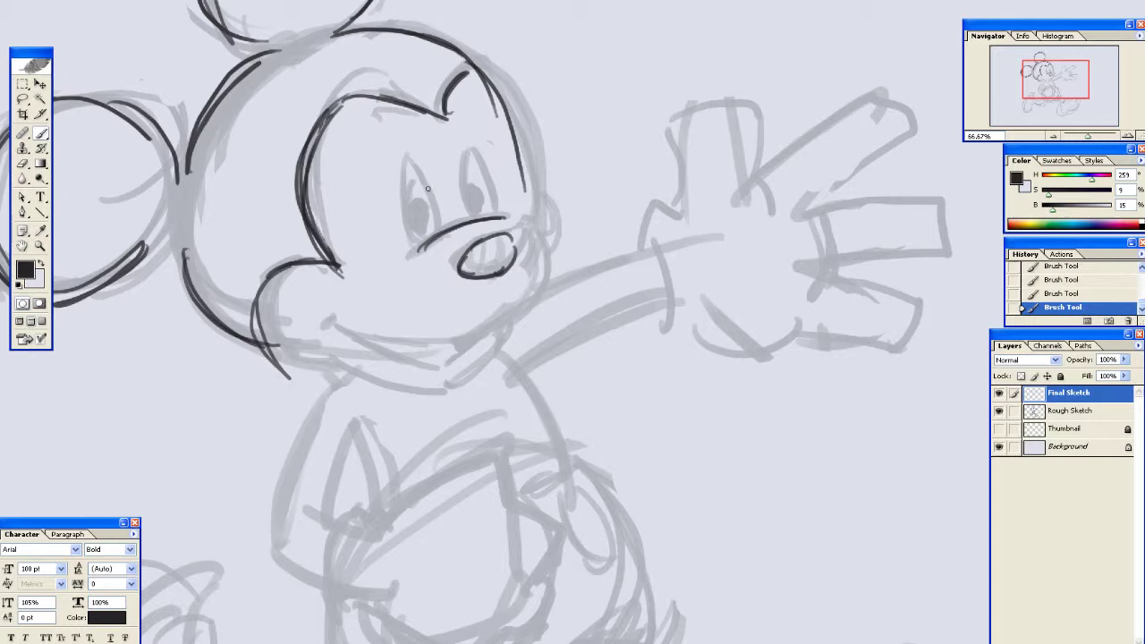
Trace the outer edge of the near eye, replacing the first stroke with a cleaner one
{"action": "left_click_drag", "start_coordinate": [396, 220], "coordinate": [428, 232]}
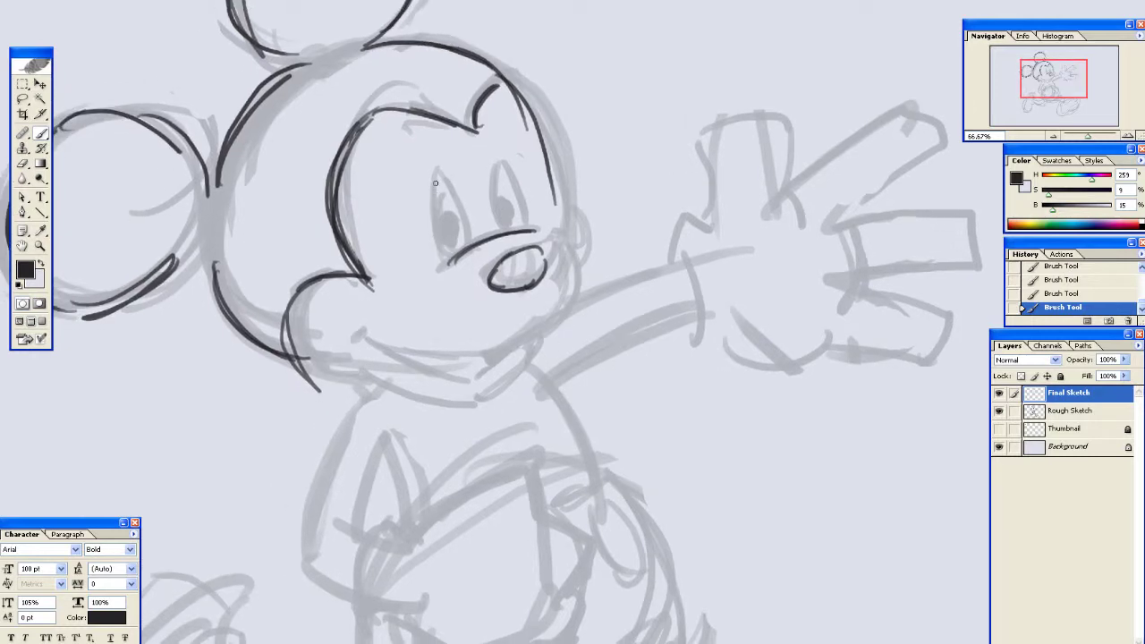
{"action": "left_click_drag", "start_coordinate": [435, 184], "coordinate": [445, 246]}
{"action": "key", "text": "ctrl+z"}
{"action": "left_click_drag", "start_coordinate": [438, 183], "coordinate": [444, 246]}
Flip the canvas horizontally to check the drawing in mirror image
{"action": "left_click", "coordinate": [37, 2]}
{"action": "mouse_move", "coordinate": [22, 2]}
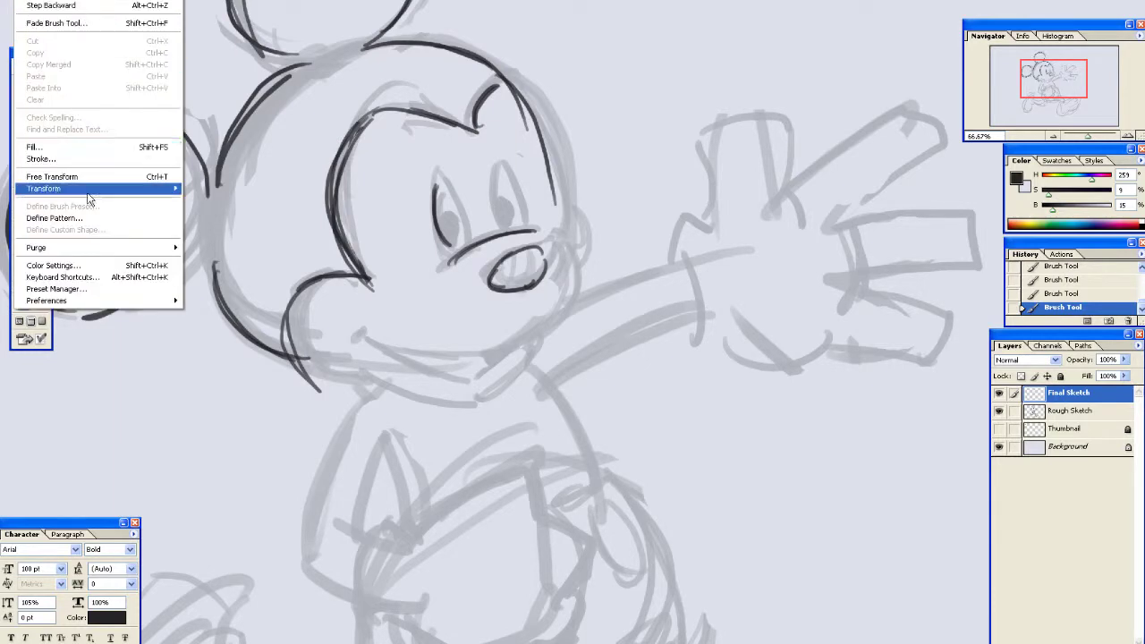
{"action": "mouse_move", "coordinate": [89, 191]}
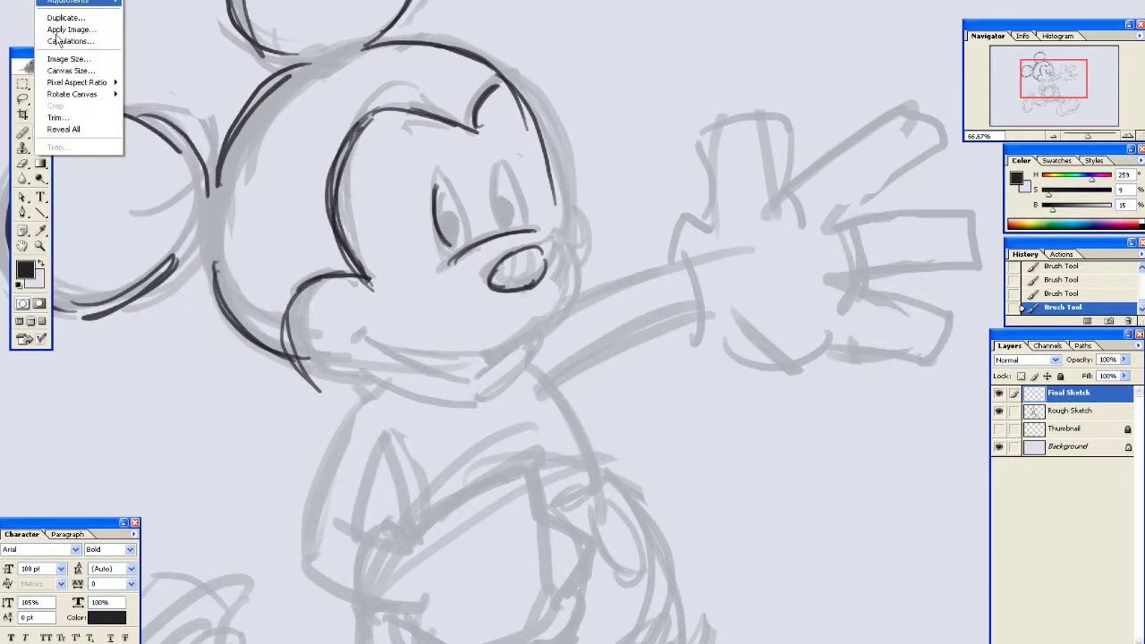
{"action": "mouse_move", "coordinate": [80, 97]}
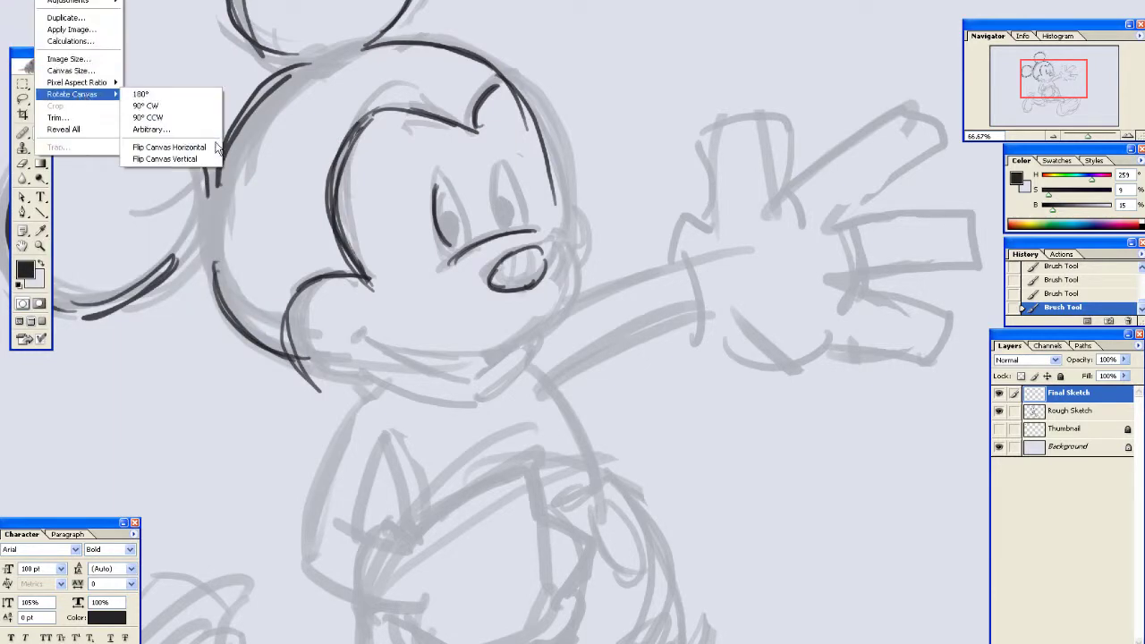
{"action": "left_click", "coordinate": [170, 146]}
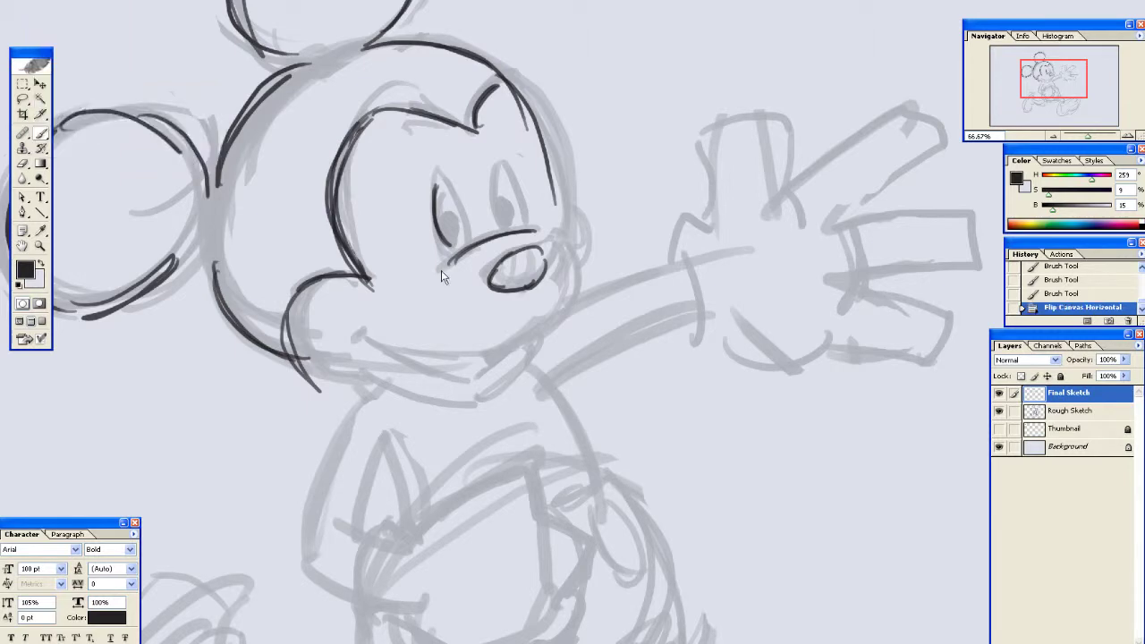
Redraw the forehead side of the head outline down past the brow on the mirrored drawing
{"action": "left_click_drag", "start_coordinate": [501, 217], "coordinate": [279, 279]}
{"action": "mouse_move", "coordinate": [434, 141]}
{"action": "left_mouse_down"}
{"action": "mouse_move", "coordinate": [454, 199]}
{"action": "mouse_move", "coordinate": [395, 328]}
{"action": "left_mouse_up"}
{"action": "left_click_drag", "start_coordinate": [441, 206], "coordinate": [395, 317]}
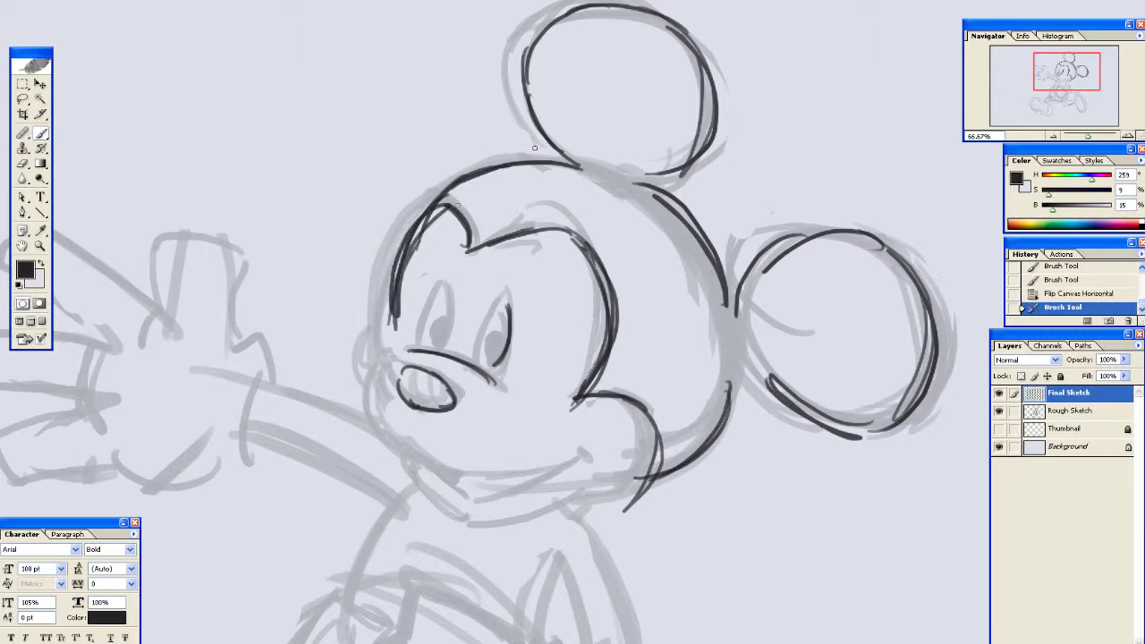
Hide the Final Sketch layer to view the rough drawing alone, and show it again
{"action": "left_click", "coordinate": [999, 393]}
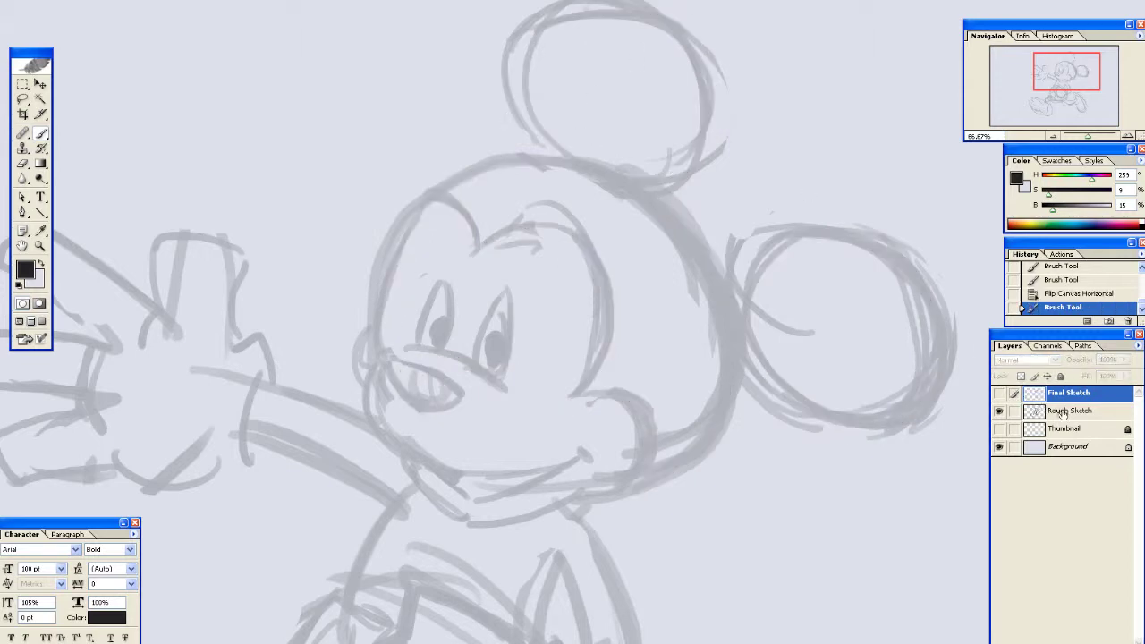
{"action": "left_click", "coordinate": [1063, 413]}
{"action": "left_click", "coordinate": [1083, 395]}
{"action": "left_click", "coordinate": [1000, 393]}
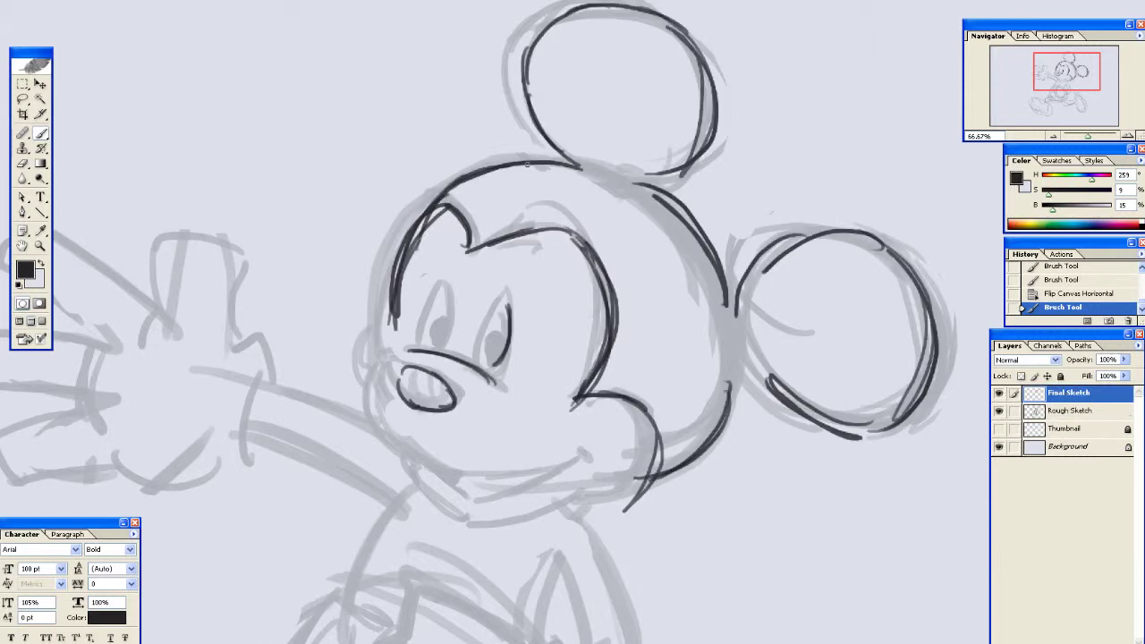
{"action": "left_click_drag", "start_coordinate": [293, 37], "coordinate": [347, 184]}
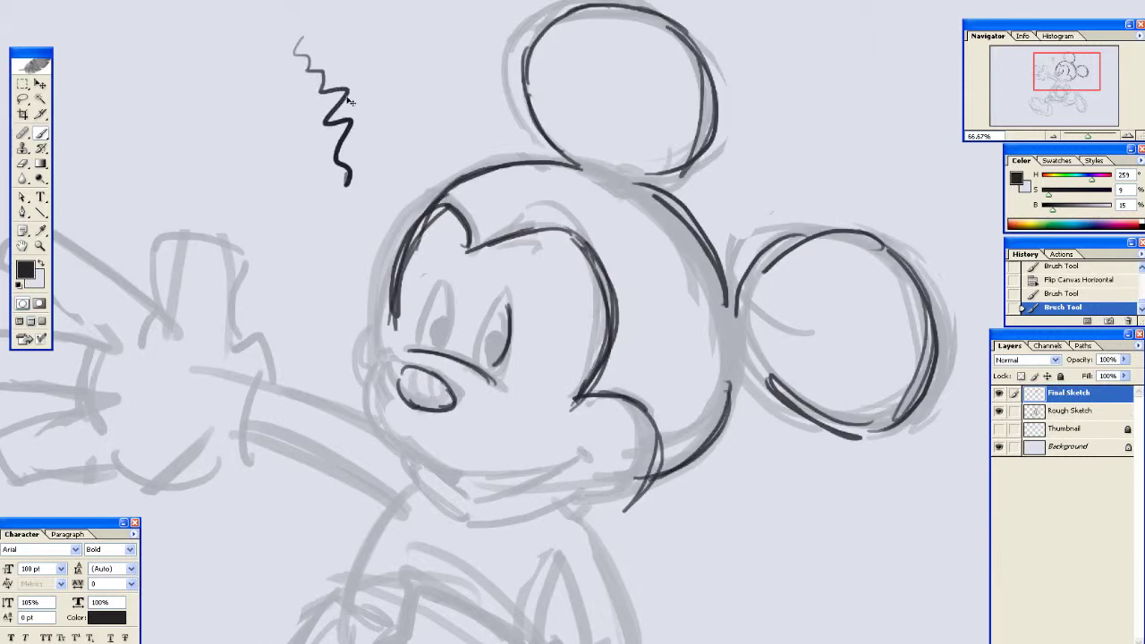
{"action": "key", "text": "ctrl+z"}
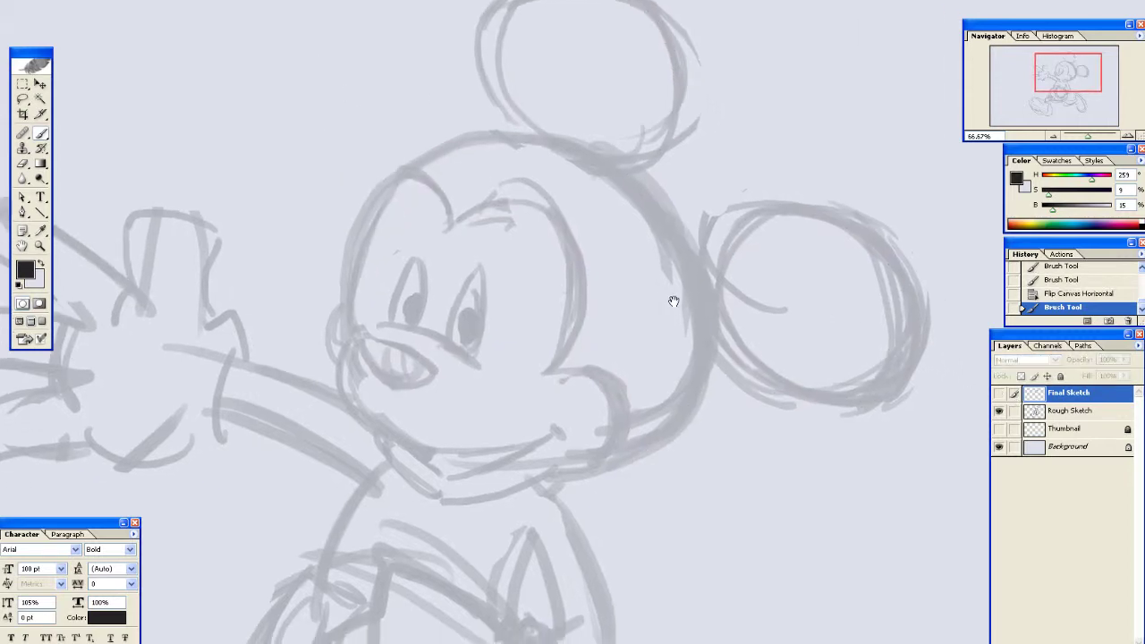
{"action": "key", "text": "ctrl+z"}
{"action": "key", "text": "ctrl+z"}
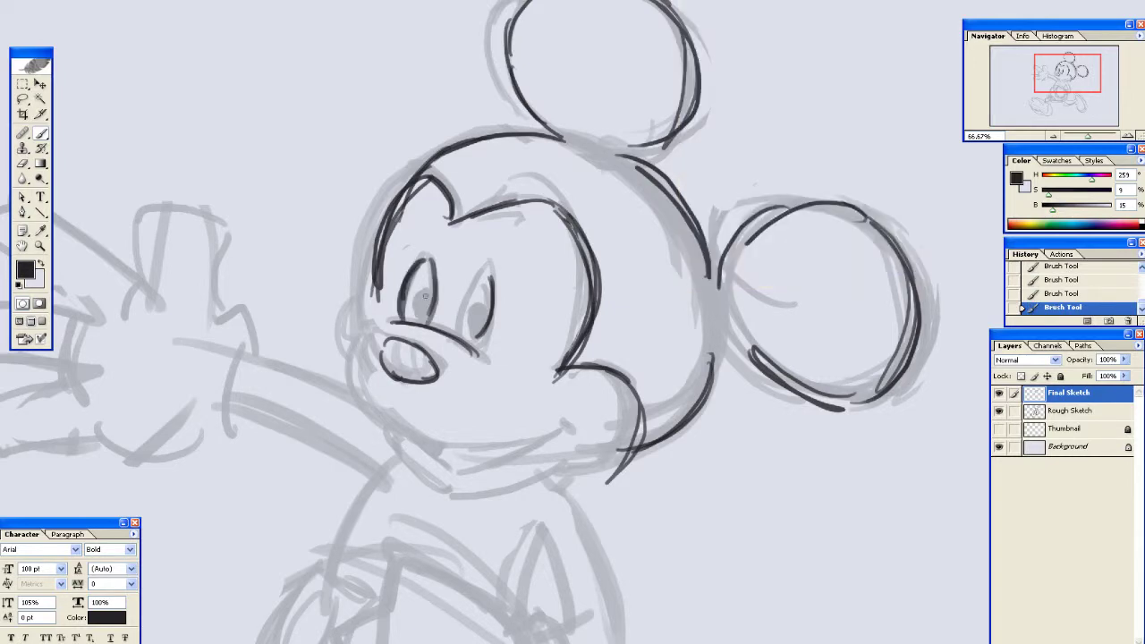
Finish the outlines of both eyes above the nose bridge
{"action": "left_click_drag", "start_coordinate": [449, 333], "coordinate": [490, 278]}
{"action": "left_click_drag", "start_coordinate": [371, 263], "coordinate": [374, 183]}
{"action": "left_click_drag", "start_coordinate": [420, 285], "coordinate": [441, 214]}
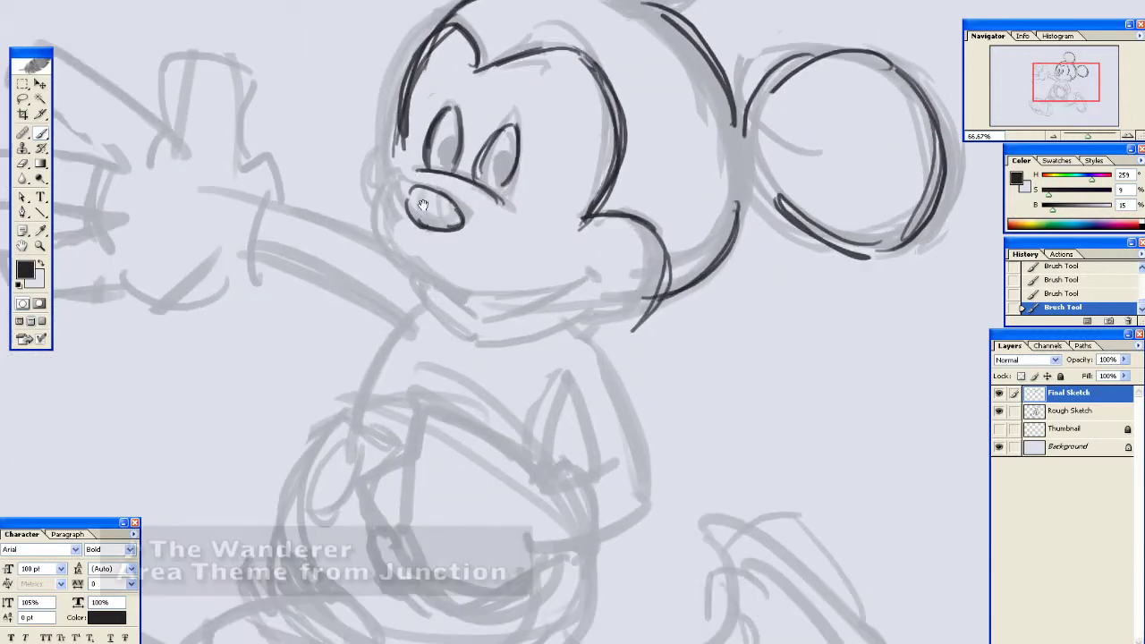
Trace the muzzle around the nose and the upper mouth line out to the cheek corner, undoing strokes that miss
{"action": "mouse_move", "coordinate": [396, 182]}
{"action": "left_mouse_down"}
{"action": "mouse_move", "coordinate": [372, 227]}
{"action": "mouse_move", "coordinate": [407, 265]}
{"action": "mouse_move", "coordinate": [504, 282]}
{"action": "mouse_move", "coordinate": [592, 274]}
{"action": "left_mouse_up"}
{"action": "key", "text": "ctrl+z"}
{"action": "mouse_move", "coordinate": [410, 271]}
{"action": "left_mouse_down"}
{"action": "mouse_move", "coordinate": [591, 271]}
{"action": "mouse_move", "coordinate": [579, 280]}
{"action": "left_mouse_up"}
{"action": "key", "text": "ctrl+z"}
{"action": "key", "text": "ctrl+z"}
{"action": "left_click_drag", "start_coordinate": [408, 269], "coordinate": [525, 276]}
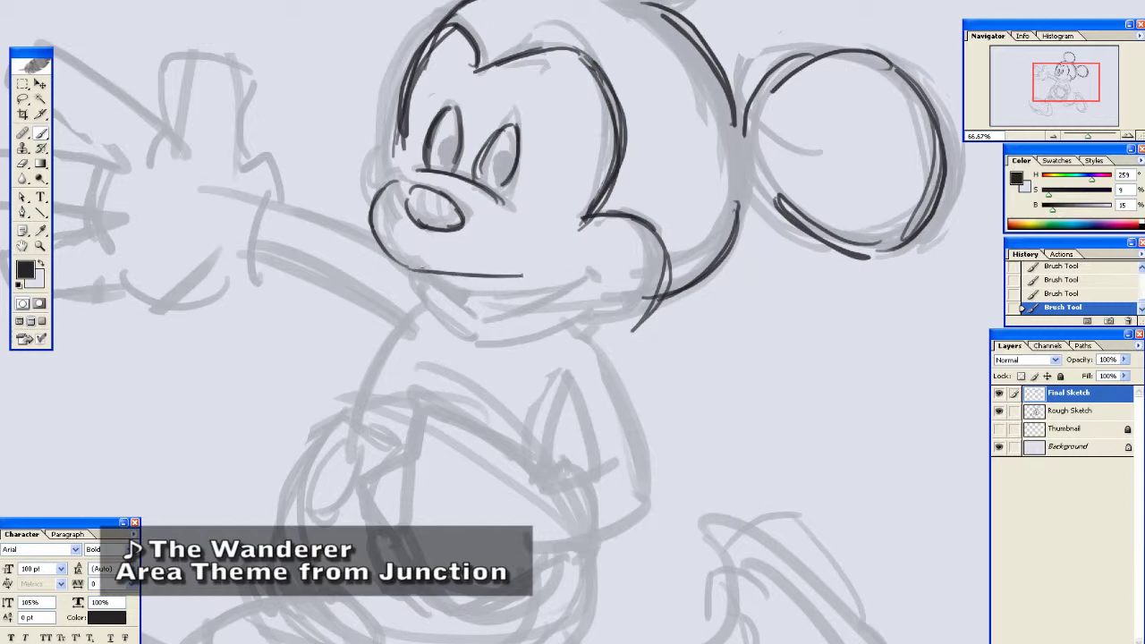
{"action": "key", "text": "ctrl+z"}
{"action": "left_click_drag", "start_coordinate": [411, 271], "coordinate": [614, 271]}
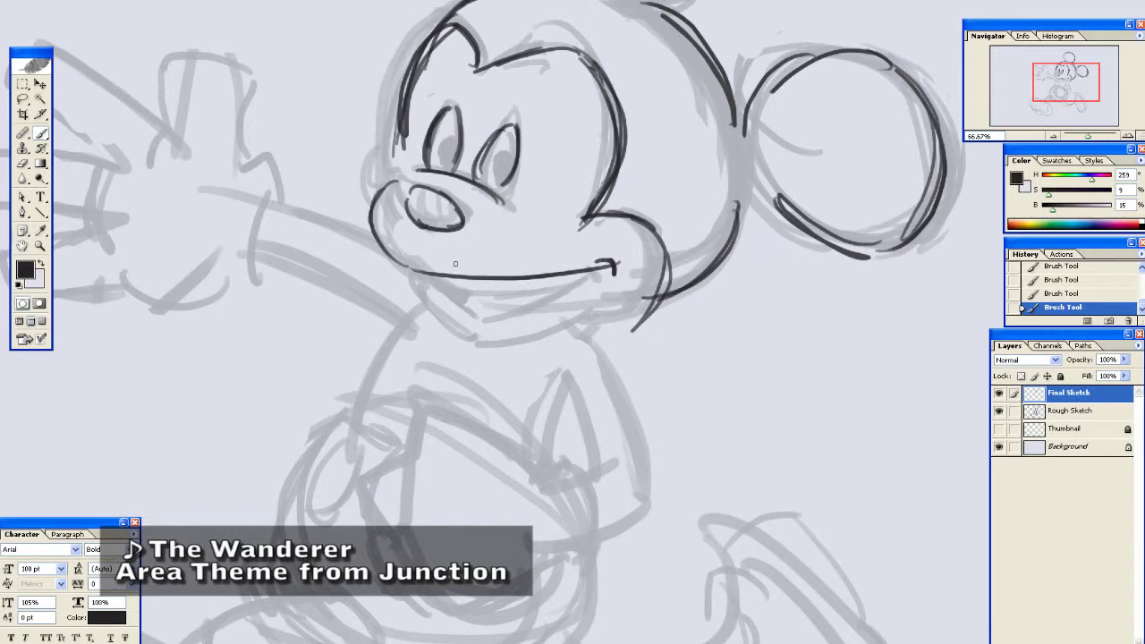
Trace the lower lip, chin and jaw line of the open mouth, cleaning up the mouth corner with the Eraser
{"action": "mouse_move", "coordinate": [413, 303]}
{"action": "left_mouse_down"}
{"action": "mouse_move", "coordinate": [454, 265]}
{"action": "mouse_move", "coordinate": [471, 269]}
{"action": "mouse_move", "coordinate": [459, 258]}
{"action": "mouse_move", "coordinate": [524, 280]}
{"action": "mouse_move", "coordinate": [608, 233]}
{"action": "mouse_move", "coordinate": [624, 243]}
{"action": "mouse_move", "coordinate": [583, 261]}
{"action": "left_mouse_up"}
{"action": "key", "text": "ctrl+z"}
{"action": "key", "text": "e"}
{"action": "key", "text": "b"}
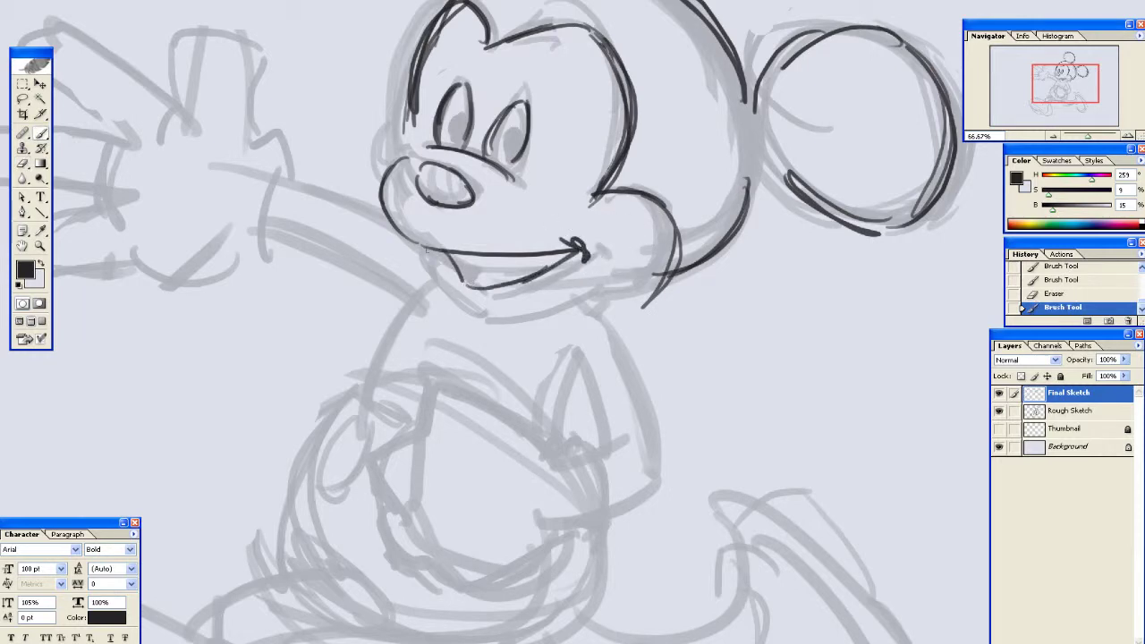
{"action": "mouse_move", "coordinate": [427, 247]}
{"action": "left_mouse_down"}
{"action": "mouse_move", "coordinate": [463, 311]}
{"action": "mouse_move", "coordinate": [675, 267]}
{"action": "left_mouse_up"}
{"action": "mouse_move", "coordinate": [419, 144]}
{"action": "left_mouse_down"}
{"action": "mouse_move", "coordinate": [449, 226]}
{"action": "mouse_move", "coordinate": [435, 210]}
{"action": "left_mouse_up"}
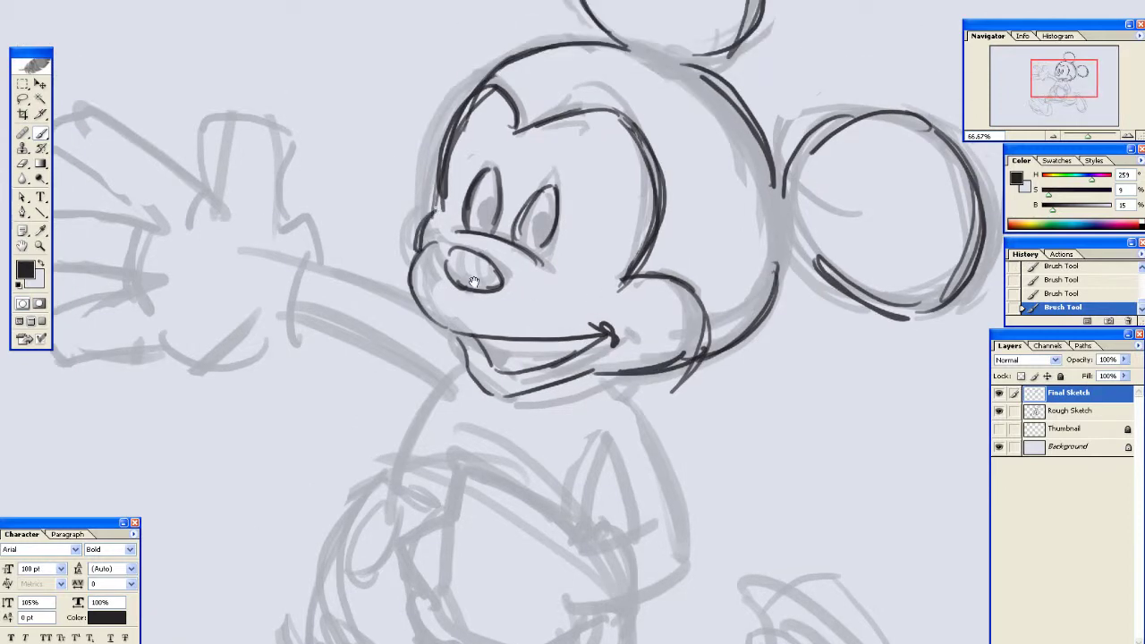
Erase the cheek line's overhang below the jaw and touch up the head outline with the Brush
{"action": "left_click_drag", "start_coordinate": [474, 282], "coordinate": [369, 305]}
{"action": "key", "text": "e"}
{"action": "left_click_drag", "start_coordinate": [597, 403], "coordinate": [563, 415]}
{"action": "left_click_drag", "start_coordinate": [404, 75], "coordinate": [411, 203]}
{"action": "key", "text": "b"}
{"action": "mouse_move", "coordinate": [349, 340]}
{"action": "left_mouse_down"}
{"action": "mouse_move", "coordinate": [401, 243]}
{"action": "mouse_move", "coordinate": [475, 197]}
{"action": "mouse_move", "coordinate": [401, 224]}
{"action": "mouse_move", "coordinate": [492, 196]}
{"action": "left_mouse_up"}
{"action": "left_click_drag", "start_coordinate": [404, 236], "coordinate": [452, 121]}
{"action": "left_click_drag", "start_coordinate": [430, 307], "coordinate": [394, 277]}
{"action": "left_click_drag", "start_coordinate": [424, 240], "coordinate": [416, 264]}
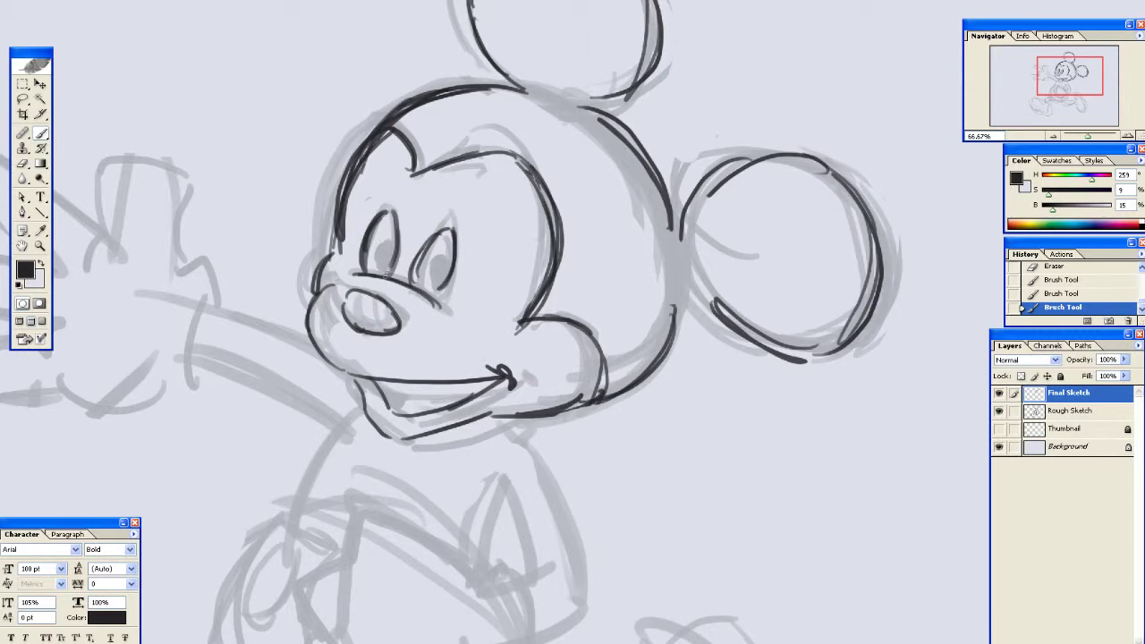
Fill in both pupils and darken the inner corner of the open mouth
{"action": "left_click_drag", "start_coordinate": [384, 274], "coordinate": [391, 239]}
{"action": "mouse_move", "coordinate": [427, 288]}
{"action": "left_mouse_down"}
{"action": "mouse_move", "coordinate": [442, 259]}
{"action": "mouse_move", "coordinate": [431, 284]}
{"action": "left_mouse_up"}
{"action": "key", "text": "ctrl+z"}
{"action": "mouse_move", "coordinate": [426, 217]}
{"action": "left_mouse_down"}
{"action": "mouse_move", "coordinate": [501, 126]}
{"action": "mouse_move", "coordinate": [446, 172]}
{"action": "mouse_move", "coordinate": [501, 204]}
{"action": "mouse_move", "coordinate": [506, 176]}
{"action": "left_mouse_up"}
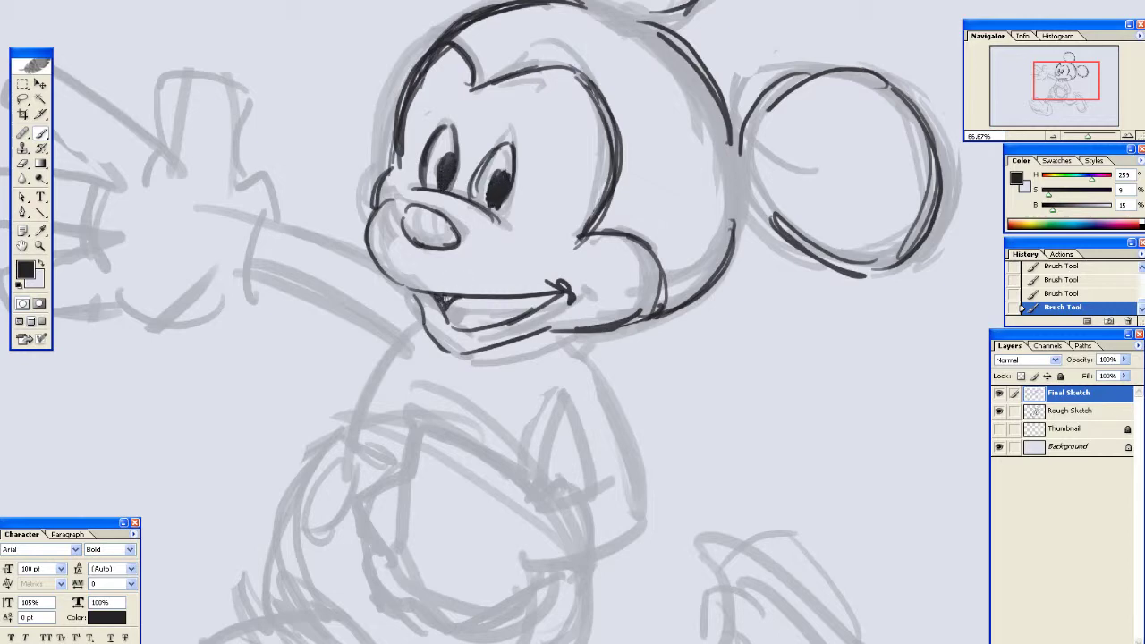
{"action": "mouse_move", "coordinate": [486, 228]}
{"action": "left_mouse_down"}
{"action": "mouse_move", "coordinate": [375, 397]}
{"action": "mouse_move", "coordinate": [396, 404]}
{"action": "mouse_move", "coordinate": [429, 322]}
{"action": "mouse_move", "coordinate": [485, 389]}
{"action": "mouse_move", "coordinate": [345, 405]}
{"action": "mouse_move", "coordinate": [527, 187]}
{"action": "left_mouse_up"}
{"action": "left_click_drag", "start_coordinate": [475, 264], "coordinate": [426, 210]}
{"action": "left_click_drag", "start_coordinate": [340, 270], "coordinate": [455, 228]}
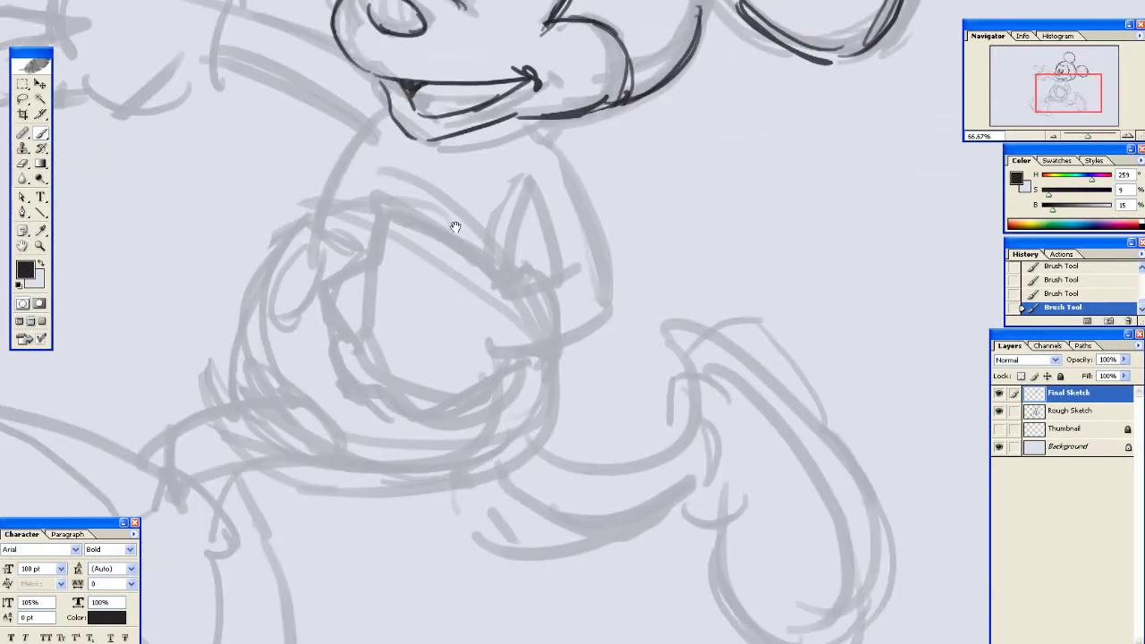
{"action": "left_click_drag", "start_coordinate": [385, 169], "coordinate": [429, 142]}
{"action": "mouse_move", "coordinate": [408, 239]}
{"action": "left_mouse_down"}
{"action": "mouse_move", "coordinate": [430, 189]}
{"action": "mouse_move", "coordinate": [483, 201]}
{"action": "mouse_move", "coordinate": [529, 240]}
{"action": "left_mouse_up"}
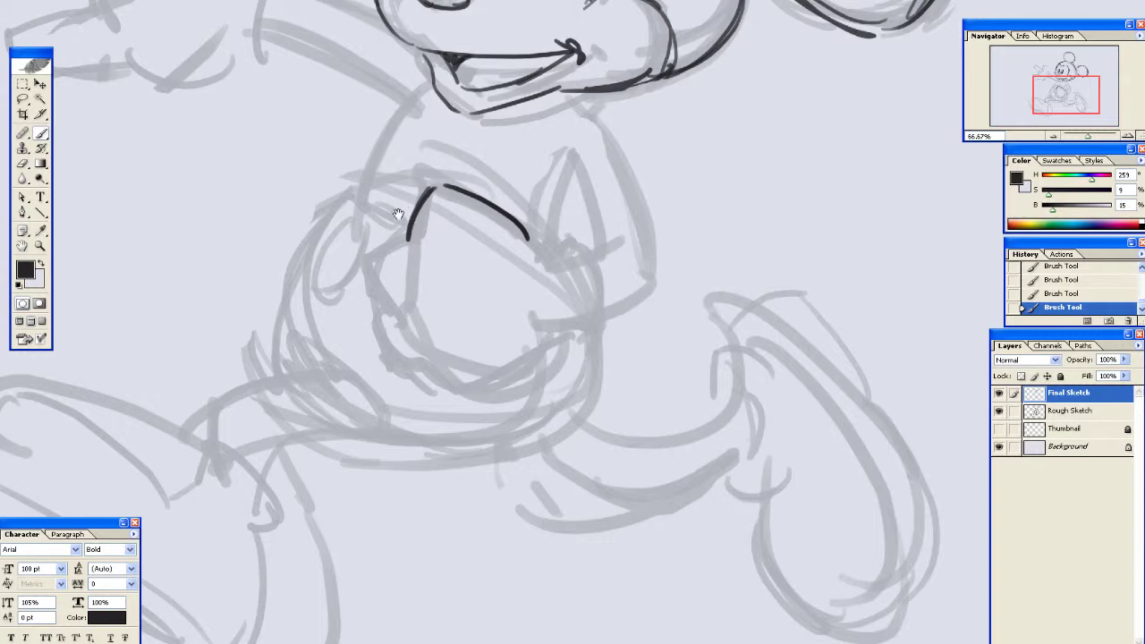
{"action": "mouse_move", "coordinate": [399, 215]}
{"action": "left_mouse_down"}
{"action": "mouse_move", "coordinate": [450, 238]}
{"action": "mouse_move", "coordinate": [420, 185]}
{"action": "mouse_move", "coordinate": [424, 202]}
{"action": "left_mouse_up"}
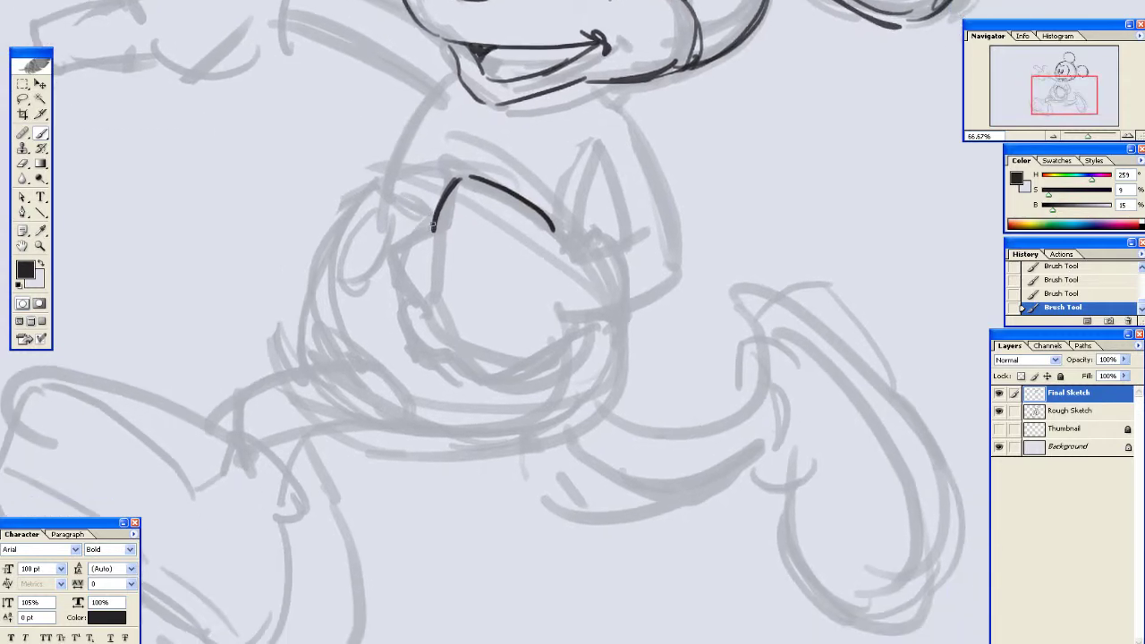
{"action": "key", "text": "ctrl+alt+z"}
{"action": "key", "text": "ctrl+alt+z"}
{"action": "left_click_drag", "start_coordinate": [404, 240], "coordinate": [557, 224]}
{"action": "key", "text": "ctrl+alt+z"}
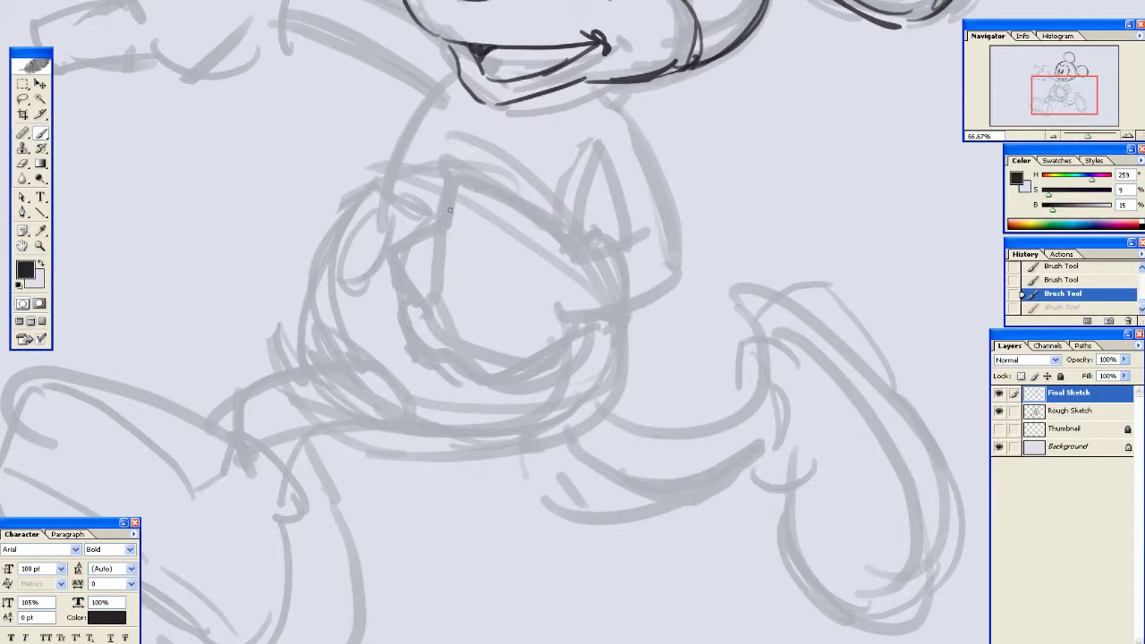
Trace the glove resting on the hip with its rounded top, scalloped underside and cuff edge
{"action": "mouse_move", "coordinate": [433, 223]}
{"action": "left_mouse_down"}
{"action": "mouse_move", "coordinate": [517, 200]}
{"action": "mouse_move", "coordinate": [564, 231]}
{"action": "left_mouse_up"}
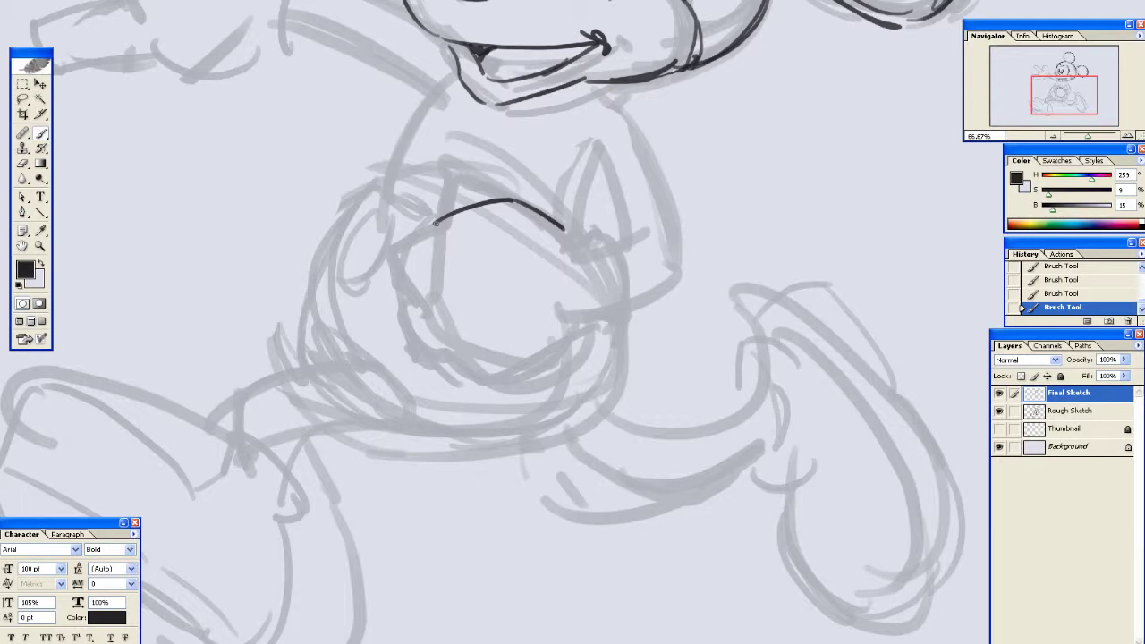
{"action": "mouse_move", "coordinate": [432, 224]}
{"action": "left_mouse_down"}
{"action": "mouse_move", "coordinate": [395, 259]}
{"action": "mouse_move", "coordinate": [438, 353]}
{"action": "left_mouse_up"}
{"action": "key", "text": "ctrl+alt+z"}
{"action": "mouse_move", "coordinate": [403, 284]}
{"action": "left_mouse_down"}
{"action": "mouse_move", "coordinate": [426, 324]}
{"action": "mouse_move", "coordinate": [480, 366]}
{"action": "mouse_move", "coordinate": [578, 327]}
{"action": "mouse_move", "coordinate": [547, 352]}
{"action": "left_mouse_up"}
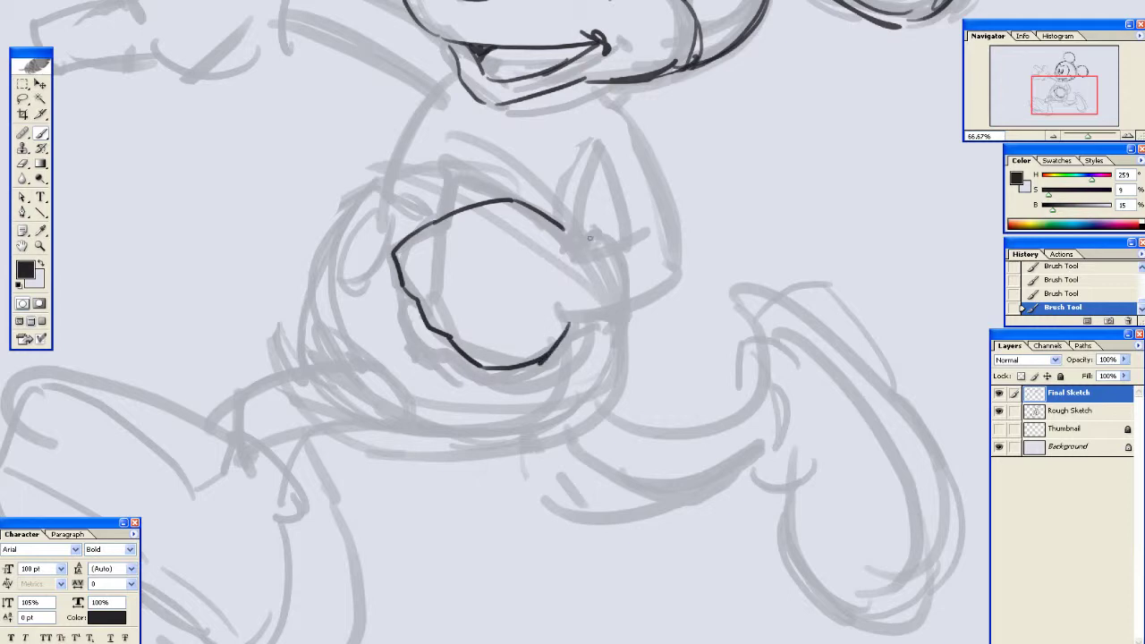
{"action": "mouse_move", "coordinate": [578, 222]}
{"action": "left_mouse_down"}
{"action": "mouse_move", "coordinate": [599, 314]}
{"action": "mouse_move", "coordinate": [570, 323]}
{"action": "left_mouse_up"}
Trace the outer edge of the bent arm from the shoulder to the elbow and the lower forearm into the cuff
{"action": "mouse_move", "coordinate": [631, 136]}
{"action": "left_mouse_down"}
{"action": "mouse_move", "coordinate": [549, 271]}
{"action": "mouse_move", "coordinate": [537, 351]}
{"action": "left_mouse_up"}
{"action": "key", "text": "ctrl+alt+z"}
{"action": "left_click_drag", "start_coordinate": [512, 283], "coordinate": [554, 351]}
{"action": "mouse_move", "coordinate": [546, 239]}
{"action": "left_mouse_down"}
{"action": "mouse_move", "coordinate": [501, 302]}
{"action": "mouse_move", "coordinate": [444, 312]}
{"action": "mouse_move", "coordinate": [448, 275]}
{"action": "mouse_move", "coordinate": [472, 425]}
{"action": "left_mouse_up"}
{"action": "left_click_drag", "start_coordinate": [410, 488], "coordinate": [472, 439]}
{"action": "mouse_move", "coordinate": [495, 335]}
{"action": "left_mouse_down"}
{"action": "mouse_move", "coordinate": [764, 383]}
{"action": "mouse_move", "coordinate": [764, 297]}
{"action": "left_mouse_up"}
{"action": "left_click_drag", "start_coordinate": [517, 253], "coordinate": [467, 329]}
{"action": "key", "text": "ctrl+z"}
{"action": "left_click_drag", "start_coordinate": [447, 118], "coordinate": [434, 240]}
{"action": "left_click_drag", "start_coordinate": [373, 261], "coordinate": [462, 273]}
{"action": "left_click_drag", "start_coordinate": [357, 305], "coordinate": [503, 355]}
{"action": "key", "text": "ctrl+alt+z"}
{"action": "key", "text": "ctrl+alt+z"}
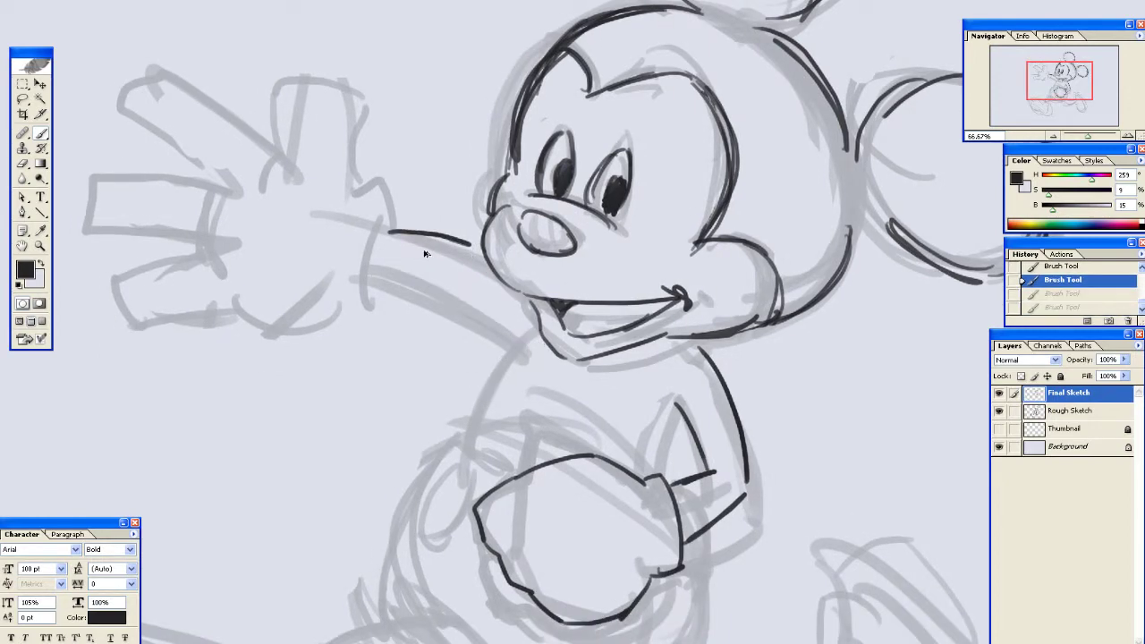
Trace the torso's side on the outstretched-arm side and the waistline running to the glove, redoing the waist stroke
{"action": "mouse_move", "coordinate": [417, 290]}
{"action": "left_mouse_down"}
{"action": "mouse_move", "coordinate": [437, 274]}
{"action": "mouse_move", "coordinate": [406, 302]}
{"action": "mouse_move", "coordinate": [394, 276]}
{"action": "mouse_move", "coordinate": [407, 234]}
{"action": "mouse_move", "coordinate": [401, 168]}
{"action": "left_mouse_up"}
{"action": "left_click_drag", "start_coordinate": [470, 279], "coordinate": [438, 353]}
{"action": "left_click_drag", "start_coordinate": [504, 258], "coordinate": [464, 315]}
{"action": "mouse_move", "coordinate": [461, 363]}
{"action": "left_mouse_down"}
{"action": "mouse_move", "coordinate": [496, 218]}
{"action": "mouse_move", "coordinate": [570, 220]}
{"action": "left_mouse_up"}
{"action": "key", "text": "ctrl+z"}
{"action": "left_click_drag", "start_coordinate": [471, 217], "coordinate": [556, 237]}
{"action": "key", "text": "ctrl+z"}
{"action": "left_click_drag", "start_coordinate": [472, 218], "coordinate": [541, 237]}
Trace both side edges of the shorts and close the inner gap of the bent arm
{"action": "mouse_move", "coordinate": [439, 229]}
{"action": "left_mouse_down"}
{"action": "mouse_move", "coordinate": [457, 177]}
{"action": "mouse_move", "coordinate": [488, 170]}
{"action": "mouse_move", "coordinate": [420, 329]}
{"action": "mouse_move", "coordinate": [345, 289]}
{"action": "left_mouse_up"}
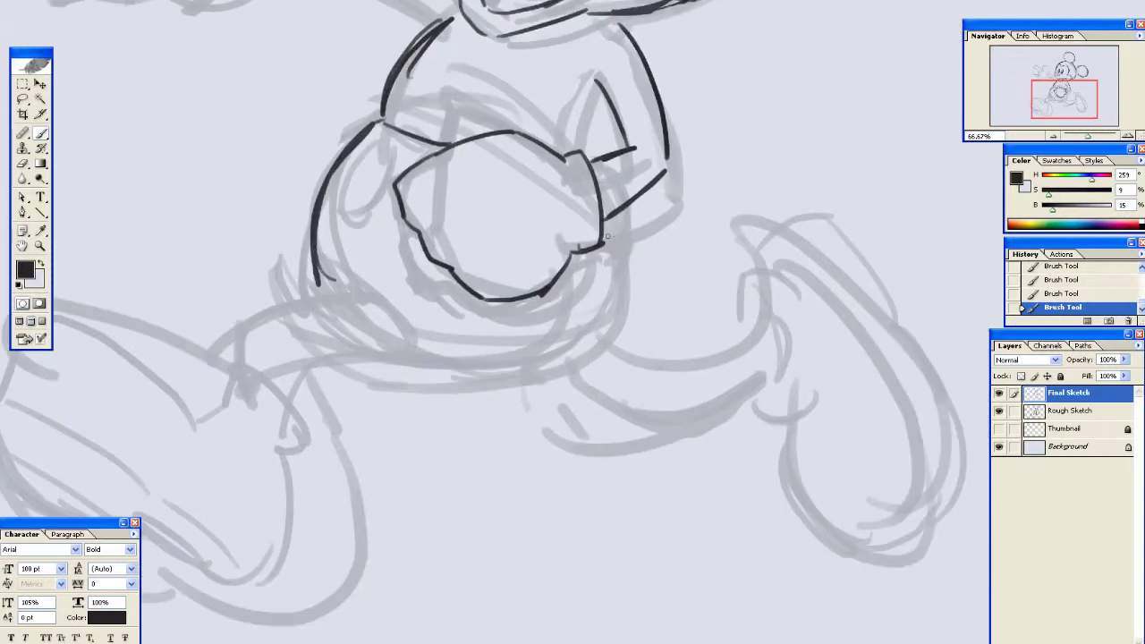
{"action": "left_click_drag", "start_coordinate": [606, 236], "coordinate": [578, 367]}
{"action": "left_click_drag", "start_coordinate": [596, 83], "coordinate": [577, 164]}
Draw the long curved tail as two tapering lines sweeping out behind the body
{"action": "left_click_drag", "start_coordinate": [648, 132], "coordinate": [446, 217]}
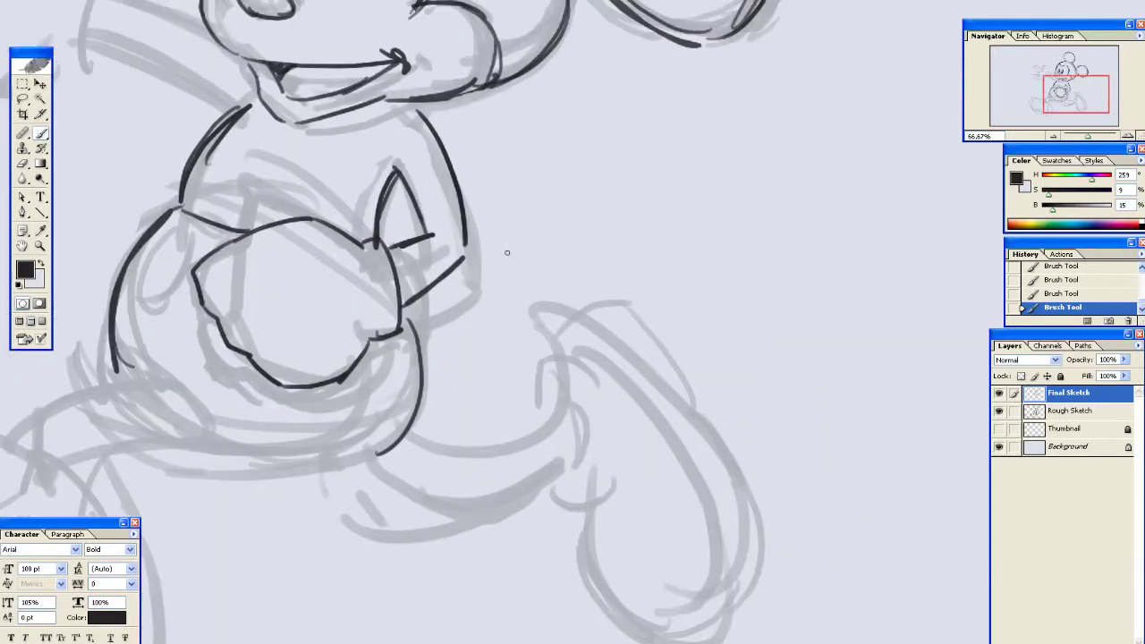
{"action": "left_click_drag", "start_coordinate": [464, 275], "coordinate": [825, 188]}
{"action": "left_click_drag", "start_coordinate": [420, 295], "coordinate": [541, 256]}
{"action": "key", "text": "ctrl+z"}
{"action": "mouse_move", "coordinate": [410, 308]}
{"action": "left_mouse_down"}
{"action": "mouse_move", "coordinate": [515, 272]}
{"action": "mouse_move", "coordinate": [653, 192]}
{"action": "left_mouse_up"}
{"action": "left_click_drag", "start_coordinate": [556, 240], "coordinate": [748, 181]}
{"action": "mouse_move", "coordinate": [621, 197]}
{"action": "left_mouse_down"}
{"action": "mouse_move", "coordinate": [812, 182]}
{"action": "mouse_move", "coordinate": [792, 179]}
{"action": "left_mouse_up"}
Trace the hem and both leg openings of the shorts, plus the oval button on the front
{"action": "left_click_drag", "start_coordinate": [408, 294], "coordinate": [661, 153]}
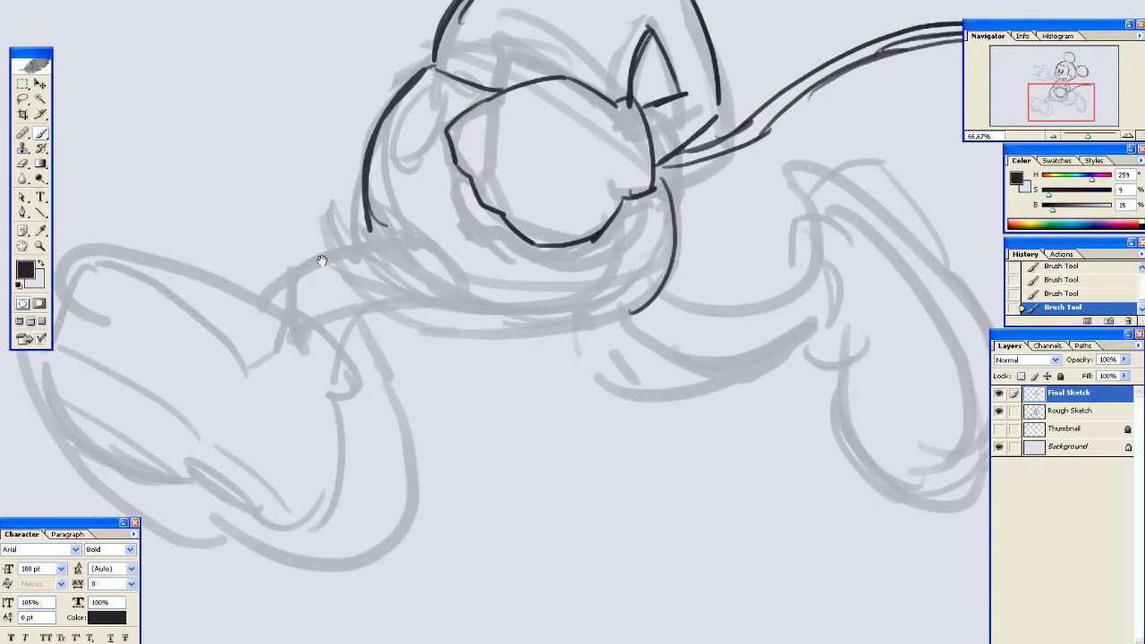
{"action": "mouse_move", "coordinate": [322, 260]}
{"action": "left_mouse_down"}
{"action": "mouse_move", "coordinate": [486, 298]}
{"action": "mouse_move", "coordinate": [507, 279]}
{"action": "left_mouse_up"}
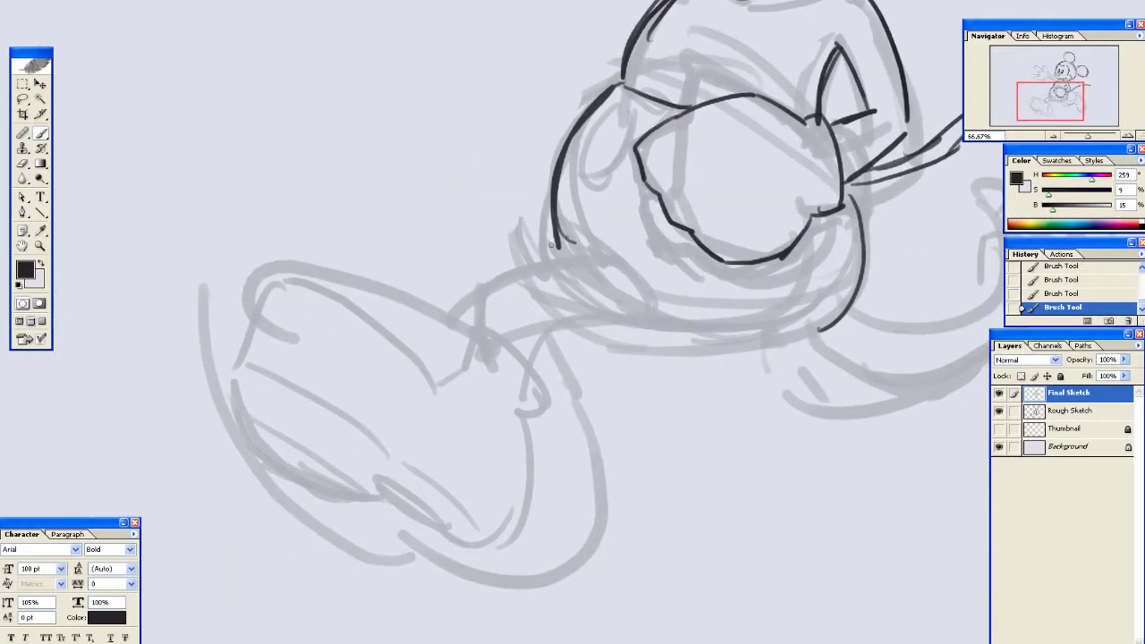
{"action": "mouse_move", "coordinate": [558, 238]}
{"action": "left_mouse_down"}
{"action": "mouse_move", "coordinate": [514, 261]}
{"action": "mouse_move", "coordinate": [596, 383]}
{"action": "mouse_move", "coordinate": [653, 318]}
{"action": "mouse_move", "coordinate": [828, 323]}
{"action": "left_mouse_up"}
{"action": "mouse_move", "coordinate": [651, 367]}
{"action": "left_mouse_down"}
{"action": "mouse_move", "coordinate": [517, 398]}
{"action": "mouse_move", "coordinate": [400, 405]}
{"action": "left_mouse_up"}
{"action": "left_click_drag", "start_coordinate": [501, 374], "coordinate": [565, 433]}
{"action": "mouse_move", "coordinate": [567, 437]}
{"action": "left_mouse_down"}
{"action": "mouse_move", "coordinate": [632, 366]}
{"action": "mouse_move", "coordinate": [617, 300]}
{"action": "mouse_move", "coordinate": [609, 419]}
{"action": "left_mouse_up"}
{"action": "mouse_move", "coordinate": [363, 267]}
{"action": "left_mouse_down"}
{"action": "mouse_move", "coordinate": [352, 329]}
{"action": "mouse_move", "coordinate": [341, 331]}
{"action": "mouse_move", "coordinate": [370, 267]}
{"action": "left_mouse_up"}
{"action": "left_click_drag", "start_coordinate": [426, 175], "coordinate": [361, 273]}
{"action": "left_click_drag", "start_coordinate": [425, 243], "coordinate": [325, 356]}
{"action": "key", "text": "ctrl+alt+z"}
{"action": "key", "text": "ctrl+alt+z"}
{"action": "mouse_move", "coordinate": [372, 239]}
{"action": "left_mouse_down"}
{"action": "mouse_move", "coordinate": [352, 268]}
{"action": "mouse_move", "coordinate": [345, 322]}
{"action": "left_mouse_up"}
{"action": "mouse_move", "coordinate": [483, 234]}
{"action": "left_mouse_down"}
{"action": "mouse_move", "coordinate": [417, 351]}
{"action": "mouse_move", "coordinate": [441, 340]}
{"action": "left_mouse_up"}
{"action": "key", "text": "ctrl+alt+z"}
{"action": "key", "text": "ctrl+alt+z"}
{"action": "key", "text": "ctrl+alt+z"}
{"action": "key", "text": "ctrl+alt+z"}
{"action": "key", "text": "ctrl+alt+z"}
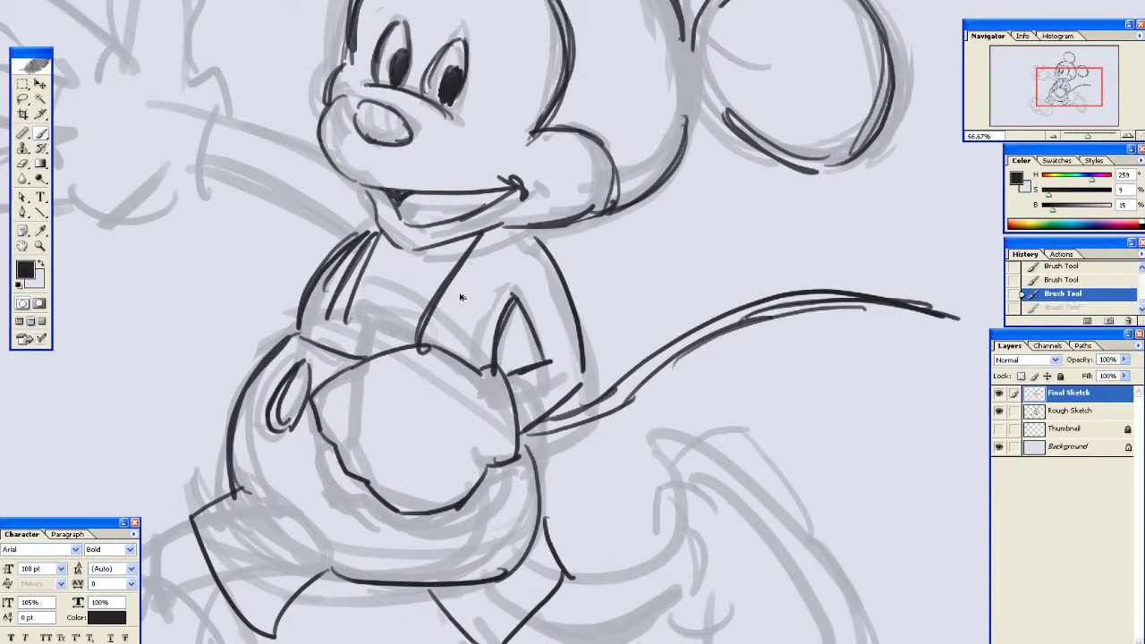
Darken the shorts' oval button and trace the two edges of the leading leg below the shorts
{"action": "mouse_move", "coordinate": [273, 411]}
{"action": "left_mouse_down"}
{"action": "mouse_move", "coordinate": [301, 359]}
{"action": "mouse_move", "coordinate": [279, 410]}
{"action": "left_mouse_up"}
{"action": "left_click_drag", "start_coordinate": [455, 264], "coordinate": [504, 125]}
{"action": "mouse_move", "coordinate": [240, 394]}
{"action": "left_mouse_down"}
{"action": "mouse_move", "coordinate": [434, 179]}
{"action": "mouse_move", "coordinate": [391, 233]}
{"action": "left_mouse_up"}
{"action": "left_click_drag", "start_coordinate": [445, 202], "coordinate": [424, 268]}
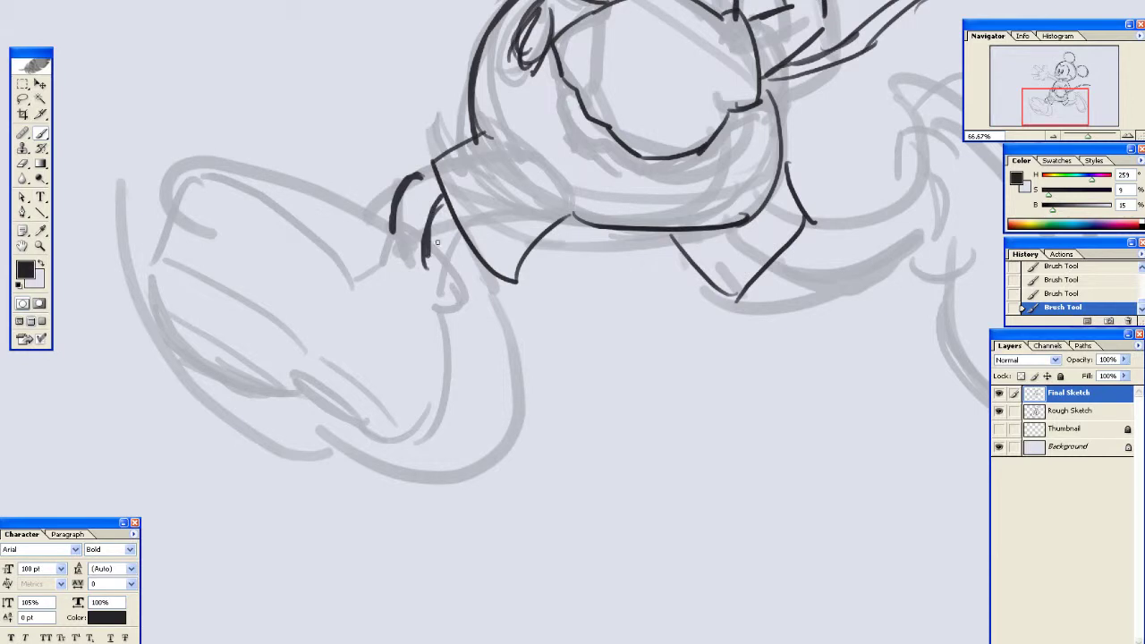
{"action": "key", "text": "ctrl+alt+z"}
{"action": "key", "text": "ctrl+alt+z"}
{"action": "left_click_drag", "start_coordinate": [447, 206], "coordinate": [431, 274]}
Thicken the leading leg's edges and trace the shoe collar around its ankle
{"action": "mouse_move", "coordinate": [429, 165]}
{"action": "left_mouse_down"}
{"action": "mouse_move", "coordinate": [397, 240]}
{"action": "mouse_move", "coordinate": [455, 197]}
{"action": "mouse_move", "coordinate": [506, 227]}
{"action": "left_mouse_up"}
{"action": "left_click_drag", "start_coordinate": [448, 189], "coordinate": [422, 207]}
{"action": "left_click_drag", "start_coordinate": [507, 223], "coordinate": [506, 246]}
{"action": "left_click_drag", "start_coordinate": [424, 196], "coordinate": [455, 254]}
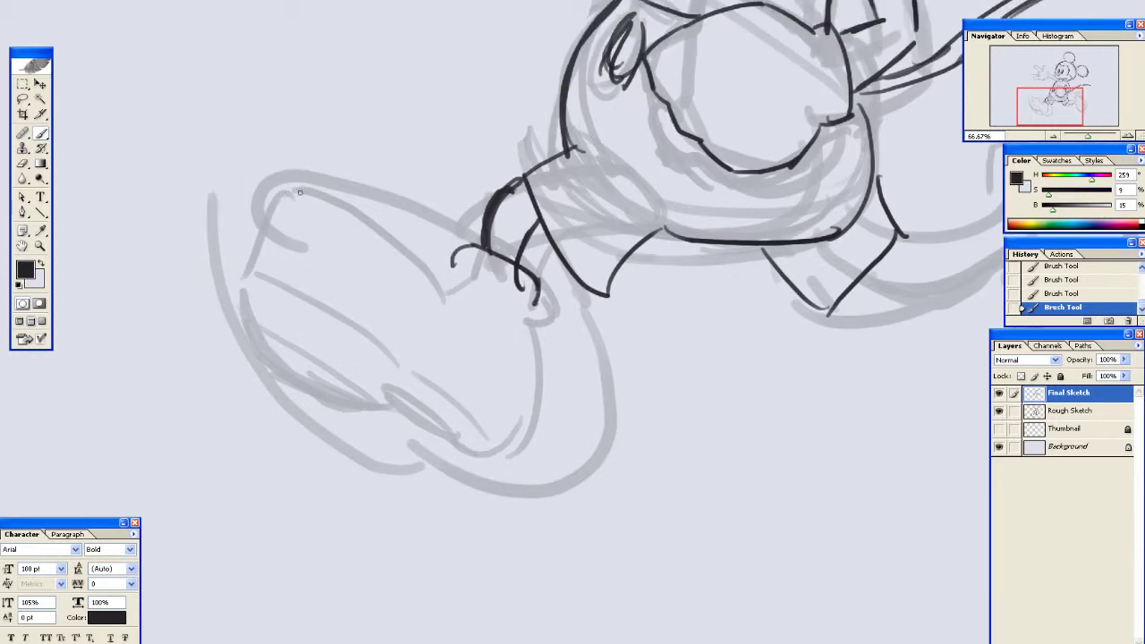
Trace the leading shoe's upper edge, sole and heel
{"action": "left_click_drag", "start_coordinate": [288, 191], "coordinate": [403, 244]}
{"action": "mouse_move", "coordinate": [268, 195]}
{"action": "left_mouse_down"}
{"action": "mouse_move", "coordinate": [277, 336]}
{"action": "mouse_move", "coordinate": [514, 425]}
{"action": "left_mouse_up"}
{"action": "mouse_move", "coordinate": [528, 326]}
{"action": "left_mouse_down"}
{"action": "mouse_move", "coordinate": [538, 383]}
{"action": "mouse_move", "coordinate": [516, 420]}
{"action": "left_mouse_up"}
Round off the leading shoe's toe and trace the seam toward its opening, undoing strokes that miss
{"action": "left_click_drag", "start_coordinate": [381, 218], "coordinate": [358, 211]}
{"action": "left_click_drag", "start_coordinate": [215, 221], "coordinate": [356, 205]}
{"action": "key", "text": "ctrl+z"}
{"action": "left_click_drag", "start_coordinate": [252, 212], "coordinate": [402, 223]}
{"action": "left_click_drag", "start_coordinate": [340, 193], "coordinate": [443, 253]}
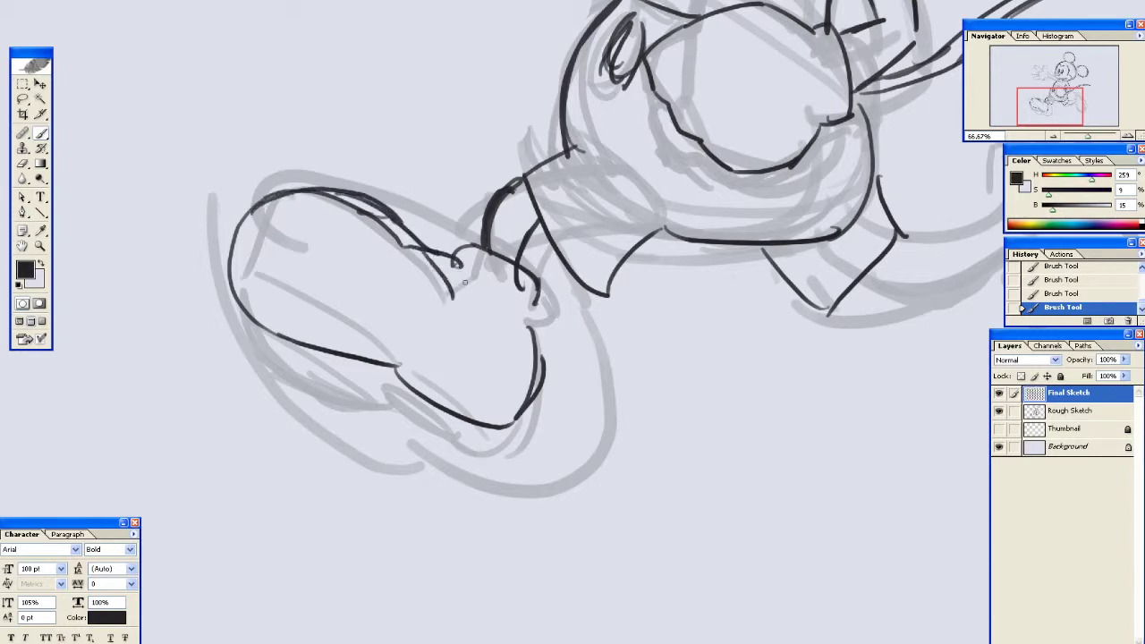
{"action": "key", "text": "ctrl+z"}
{"action": "mouse_move", "coordinate": [405, 239]}
{"action": "left_mouse_down"}
{"action": "mouse_move", "coordinate": [430, 287]}
{"action": "mouse_move", "coordinate": [465, 294]}
{"action": "left_mouse_up"}
Trace both edges of the trailing leg and the shoe collar around its ankle
{"action": "mouse_move", "coordinate": [933, 216]}
{"action": "left_mouse_down"}
{"action": "mouse_move", "coordinate": [429, 227]}
{"action": "mouse_move", "coordinate": [495, 213]}
{"action": "mouse_move", "coordinate": [420, 254]}
{"action": "left_mouse_up"}
{"action": "left_click_drag", "start_coordinate": [370, 288], "coordinate": [491, 271]}
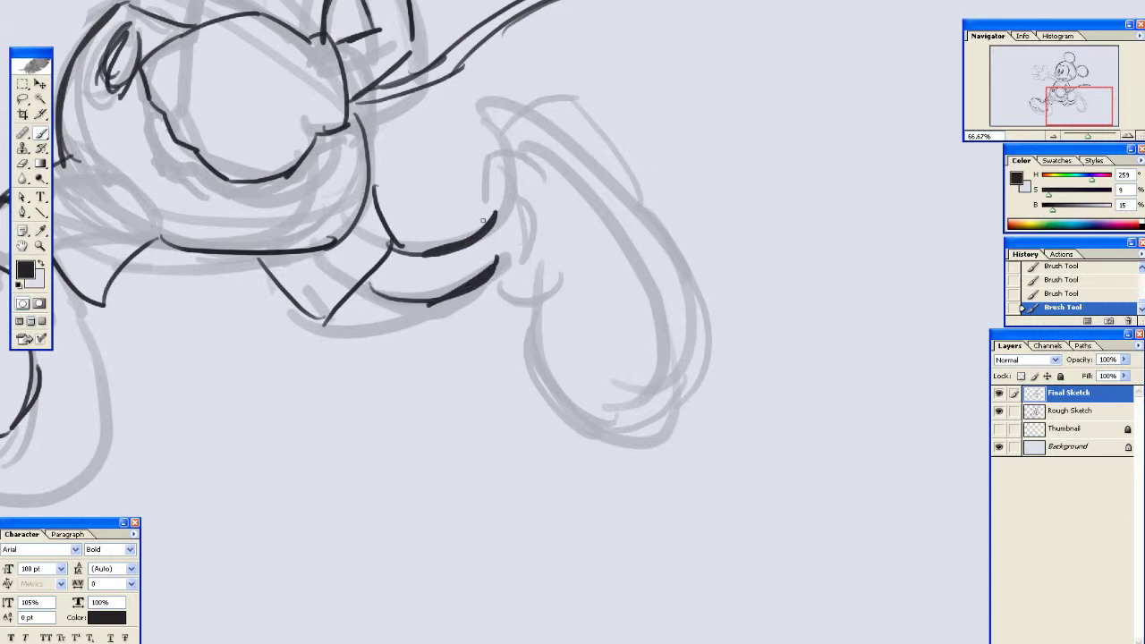
{"action": "left_click_drag", "start_coordinate": [494, 213], "coordinate": [516, 268]}
{"action": "left_click_drag", "start_coordinate": [517, 218], "coordinate": [515, 270]}
{"action": "mouse_move", "coordinate": [503, 191]}
{"action": "left_mouse_down"}
{"action": "mouse_move", "coordinate": [490, 257]}
{"action": "mouse_move", "coordinate": [505, 228]}
{"action": "mouse_move", "coordinate": [472, 299]}
{"action": "left_mouse_up"}
{"action": "key", "text": "ctrl+z"}
{"action": "mouse_move", "coordinate": [473, 360]}
{"action": "left_mouse_down"}
{"action": "mouse_move", "coordinate": [528, 360]}
{"action": "mouse_move", "coordinate": [541, 338]}
{"action": "left_mouse_up"}
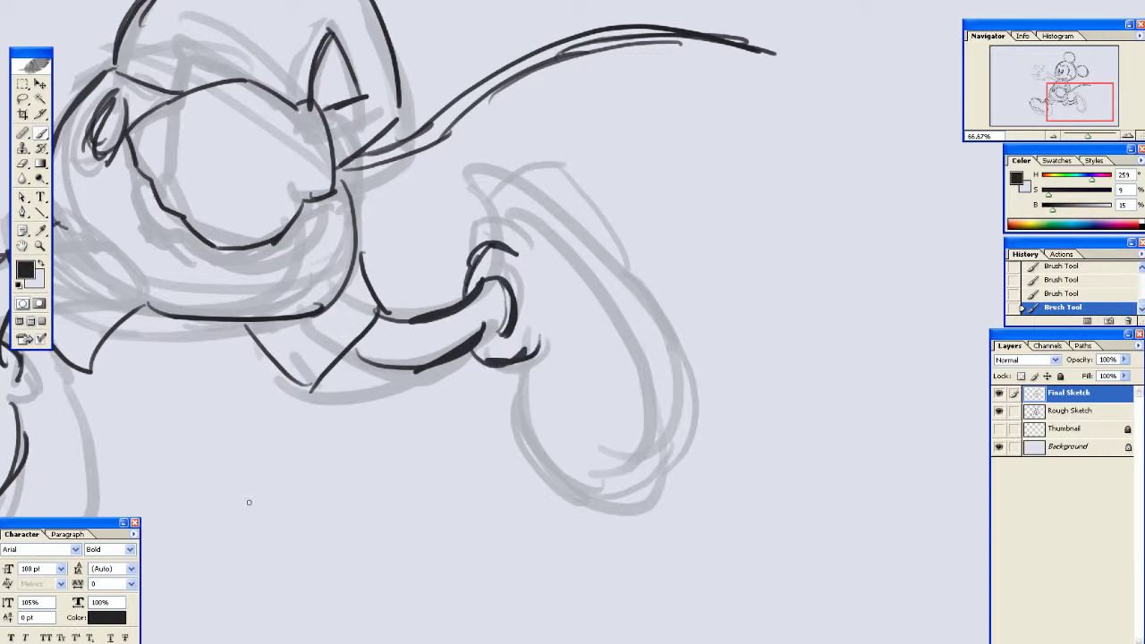
Trace the outline of the trailing shoe from the collar around the toe and sole
{"action": "mouse_move", "coordinate": [451, 208]}
{"action": "left_mouse_down"}
{"action": "mouse_move", "coordinate": [486, 224]}
{"action": "mouse_move", "coordinate": [586, 189]}
{"action": "mouse_move", "coordinate": [641, 238]}
{"action": "left_mouse_up"}
{"action": "left_click_drag", "start_coordinate": [593, 348], "coordinate": [526, 266]}
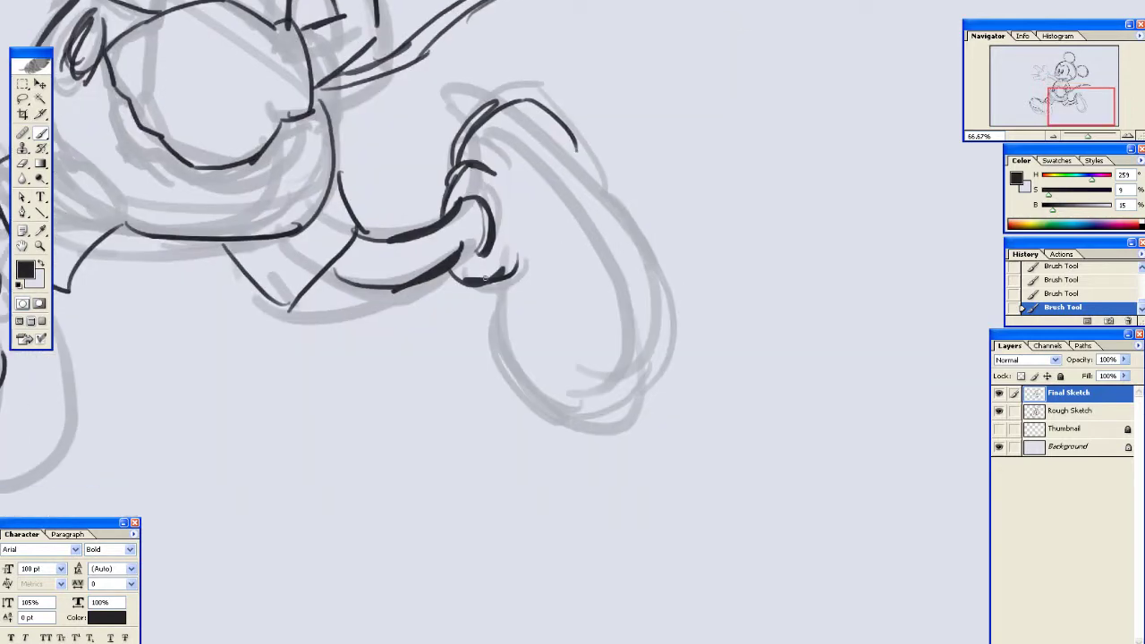
{"action": "mouse_move", "coordinate": [452, 313]}
{"action": "left_mouse_down"}
{"action": "mouse_move", "coordinate": [759, 337]}
{"action": "mouse_move", "coordinate": [624, 223]}
{"action": "mouse_move", "coordinate": [586, 267]}
{"action": "mouse_move", "coordinate": [645, 245]}
{"action": "left_mouse_up"}
{"action": "left_click_drag", "start_coordinate": [580, 268], "coordinate": [662, 390]}
{"action": "mouse_move", "coordinate": [653, 119]}
{"action": "left_mouse_down"}
{"action": "mouse_move", "coordinate": [709, 195]}
{"action": "mouse_move", "coordinate": [672, 401]}
{"action": "left_mouse_up"}
Reinforce the rounded toe outline of the leading shoe with additional strokes
{"action": "mouse_move", "coordinate": [358, 258]}
{"action": "left_mouse_down"}
{"action": "mouse_move", "coordinate": [714, 312]}
{"action": "mouse_move", "coordinate": [491, 302]}
{"action": "mouse_move", "coordinate": [448, 273]}
{"action": "mouse_move", "coordinate": [568, 215]}
{"action": "left_mouse_up"}
{"action": "mouse_move", "coordinate": [200, 245]}
{"action": "left_mouse_down"}
{"action": "mouse_move", "coordinate": [326, 209]}
{"action": "mouse_move", "coordinate": [365, 240]}
{"action": "left_mouse_up"}
{"action": "left_click_drag", "start_coordinate": [267, 214], "coordinate": [230, 313]}
{"action": "left_click_drag", "start_coordinate": [227, 222], "coordinate": [219, 332]}
{"action": "left_click_drag", "start_coordinate": [199, 237], "coordinate": [250, 362]}
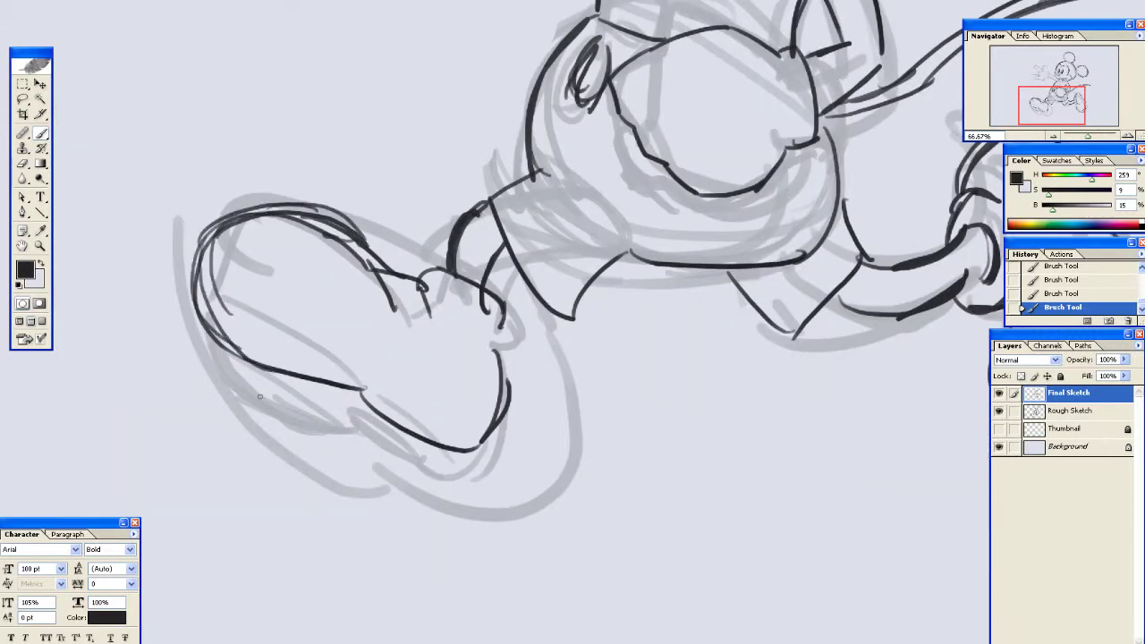
{"action": "left_click_drag", "start_coordinate": [407, 322], "coordinate": [299, 476]}
Trace the lower and upper edges of the outstretched arm from the wrist to the body
{"action": "mouse_move", "coordinate": [442, 33]}
{"action": "left_mouse_down"}
{"action": "mouse_move", "coordinate": [458, 243]}
{"action": "mouse_move", "coordinate": [418, 316]}
{"action": "left_mouse_up"}
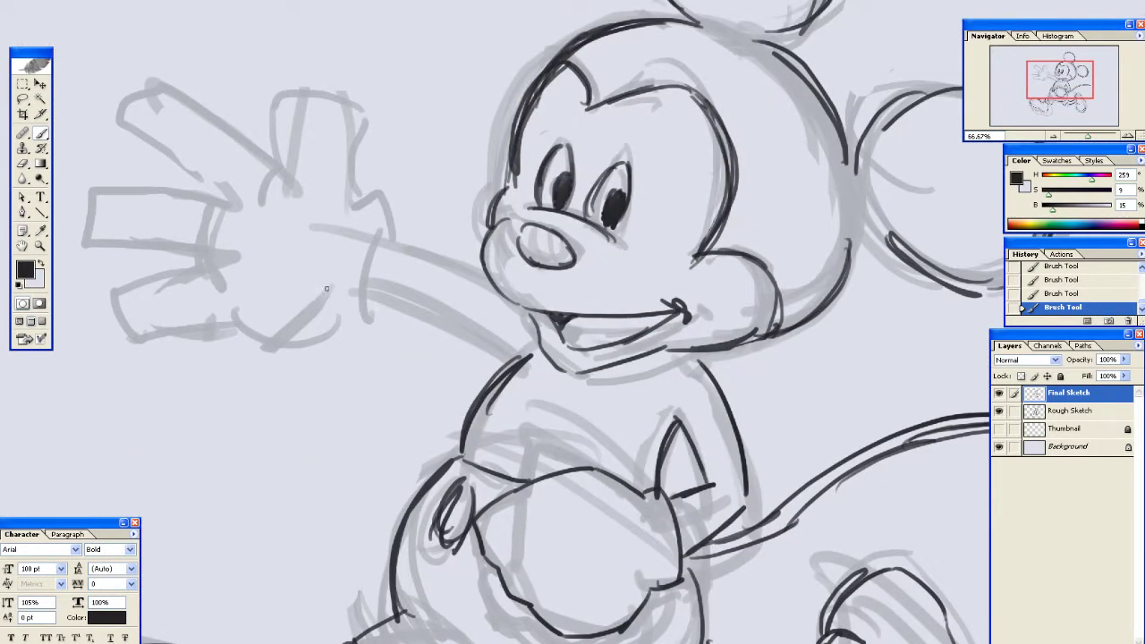
{"action": "left_click_drag", "start_coordinate": [374, 266], "coordinate": [517, 363]}
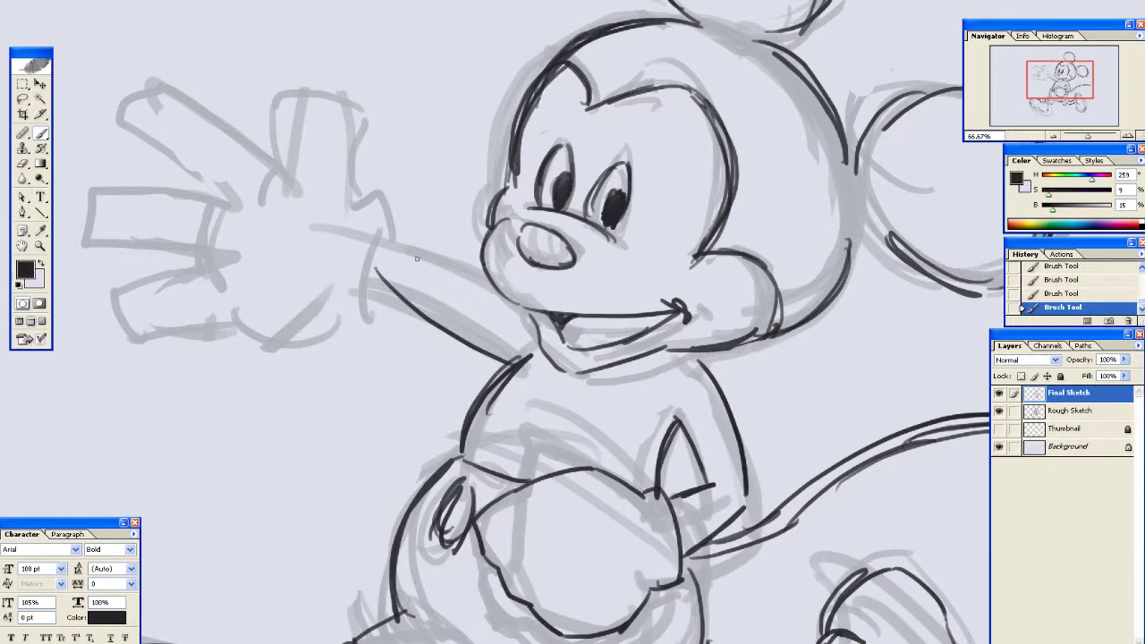
{"action": "left_click_drag", "start_coordinate": [402, 238], "coordinate": [526, 318]}
Trace the glove cuff around the wrist of the outstretched arm, replacing one missed stroke
{"action": "left_click_drag", "start_coordinate": [364, 209], "coordinate": [398, 259]}
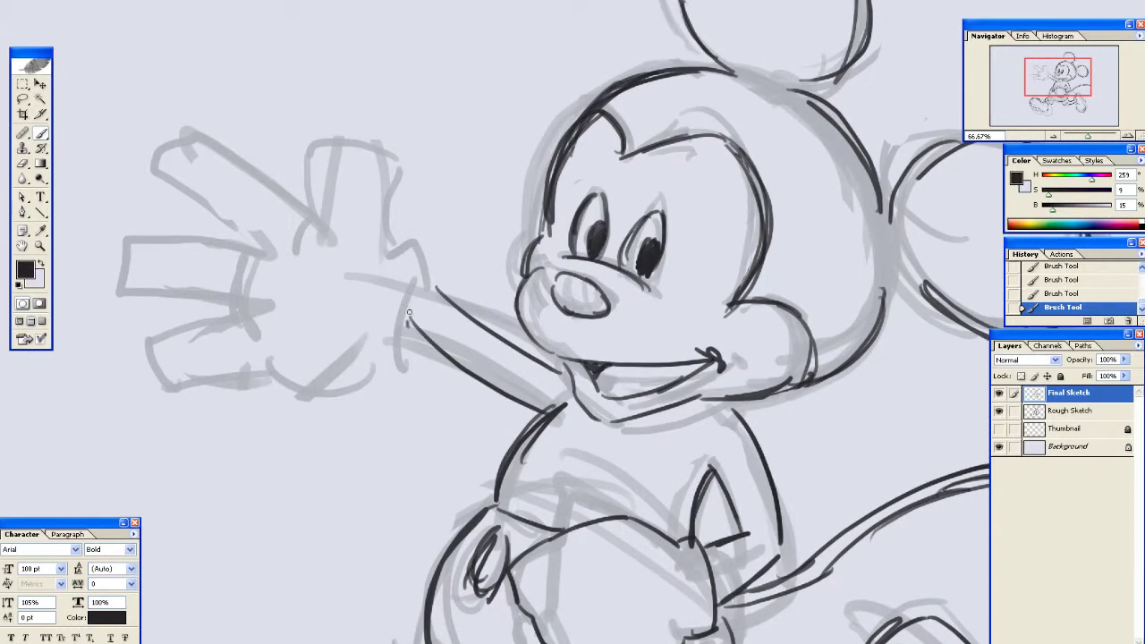
{"action": "left_click_drag", "start_coordinate": [405, 336], "coordinate": [447, 292]}
{"action": "left_click_drag", "start_coordinate": [377, 334], "coordinate": [425, 359]}
{"action": "left_click_drag", "start_coordinate": [457, 271], "coordinate": [479, 304]}
{"action": "key", "text": "ctrl+z"}
{"action": "left_click_drag", "start_coordinate": [459, 263], "coordinate": [461, 308]}
Trace the lower curve of the outstretched glove's palm and its raised thumb
{"action": "mouse_move", "coordinate": [381, 329]}
{"action": "left_mouse_down"}
{"action": "mouse_move", "coordinate": [432, 361]}
{"action": "mouse_move", "coordinate": [440, 403]}
{"action": "left_mouse_up"}
{"action": "left_click_drag", "start_coordinate": [306, 328], "coordinate": [374, 379]}
{"action": "left_click_drag", "start_coordinate": [459, 219], "coordinate": [463, 291]}
{"action": "left_click_drag", "start_coordinate": [425, 245], "coordinate": [427, 297]}
{"action": "mouse_move", "coordinate": [426, 412]}
{"action": "left_mouse_down"}
{"action": "mouse_move", "coordinate": [397, 149]}
{"action": "mouse_move", "coordinate": [397, 255]}
{"action": "mouse_move", "coordinate": [373, 289]}
{"action": "mouse_move", "coordinate": [397, 278]}
{"action": "mouse_move", "coordinate": [405, 223]}
{"action": "mouse_move", "coordinate": [442, 209]}
{"action": "mouse_move", "coordinate": [456, 266]}
{"action": "left_mouse_up"}
{"action": "left_click_drag", "start_coordinate": [363, 182], "coordinate": [394, 110]}
{"action": "scroll", "coordinate": [394, 111], "scroll_direction": "up", "scroll_amount": 3}
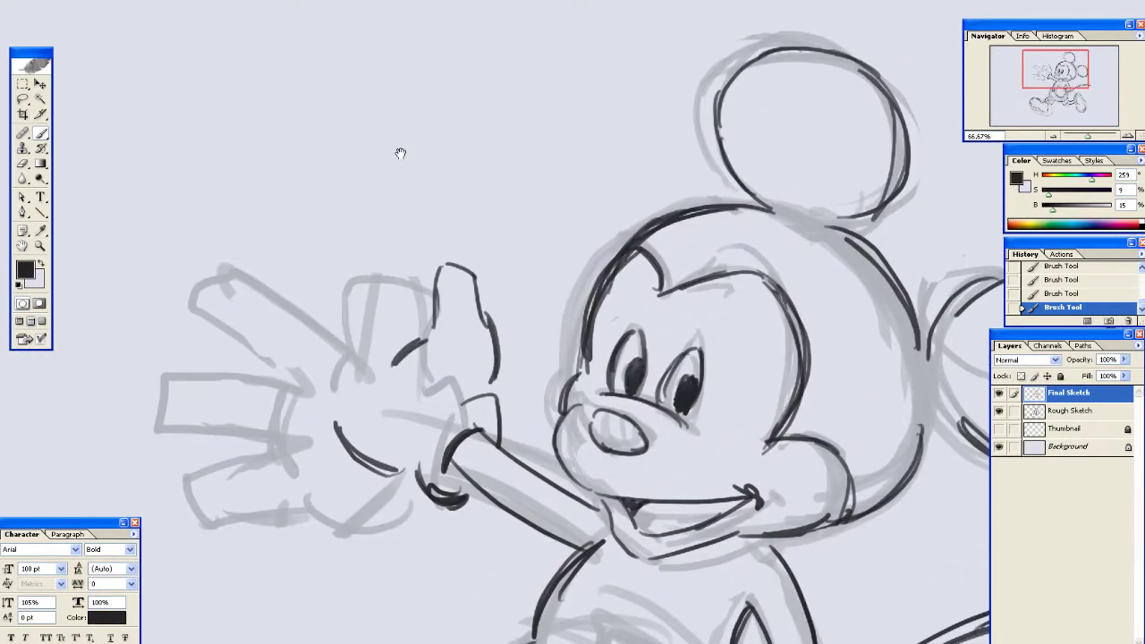
Erase the raised thumb and the lower palm curve of the outstretched glove
{"action": "key", "text": "e"}
{"action": "mouse_move", "coordinate": [446, 286]}
{"action": "left_mouse_down"}
{"action": "mouse_move", "coordinate": [450, 243]}
{"action": "mouse_move", "coordinate": [439, 306]}
{"action": "left_mouse_up"}
{"action": "key", "text": "b"}
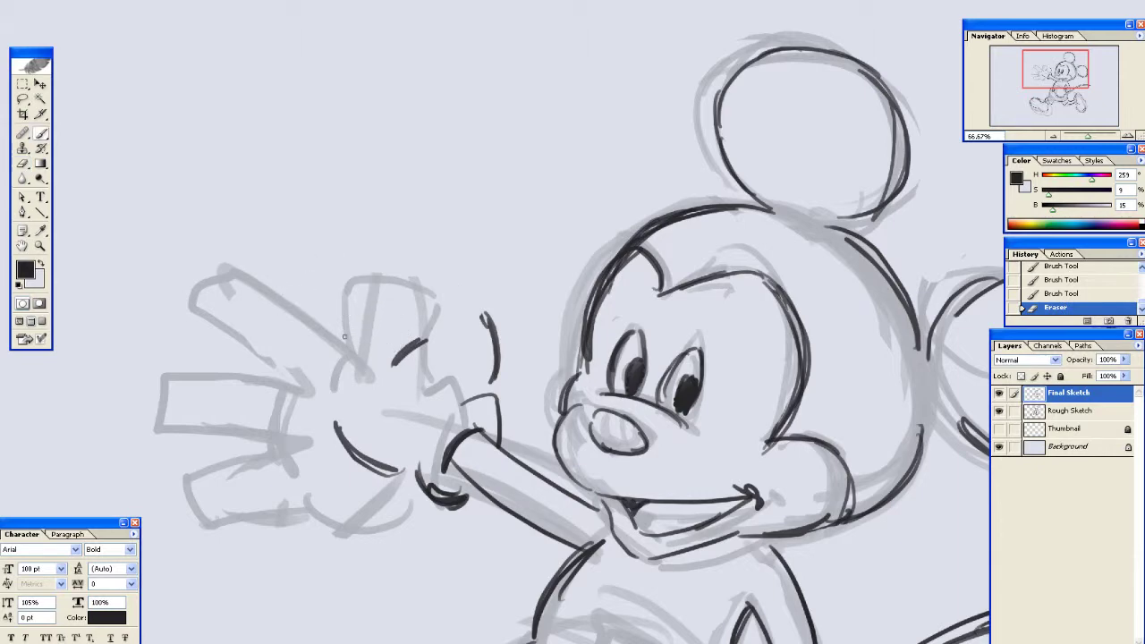
{"action": "mouse_move", "coordinate": [314, 442]}
{"action": "left_mouse_down"}
{"action": "mouse_move", "coordinate": [393, 456]}
{"action": "mouse_move", "coordinate": [362, 424]}
{"action": "mouse_move", "coordinate": [395, 443]}
{"action": "mouse_move", "coordinate": [349, 463]}
{"action": "mouse_move", "coordinate": [409, 465]}
{"action": "left_mouse_up"}
{"action": "key", "text": "e"}
{"action": "key", "text": "b"}
{"action": "key", "text": "e"}
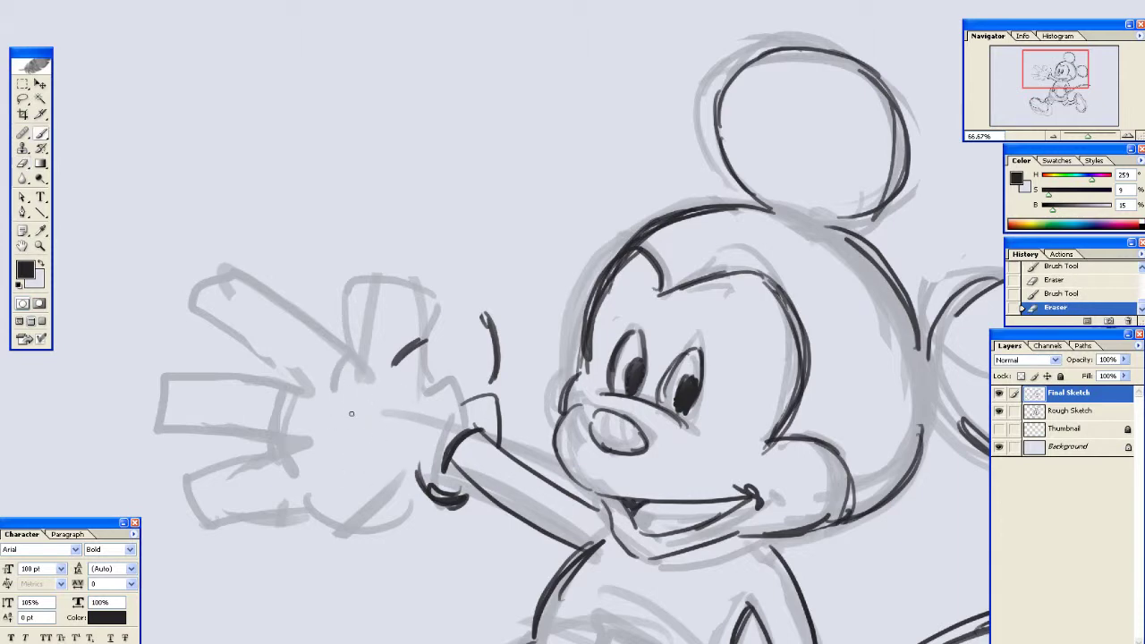
Redraw the outstretched glove's lower palm curve and its two lower fingers, undoing one misplaced stroke
{"action": "left_click_drag", "start_coordinate": [341, 424], "coordinate": [403, 461]}
{"action": "mouse_move", "coordinate": [318, 370]}
{"action": "left_mouse_down"}
{"action": "mouse_move", "coordinate": [252, 366]}
{"action": "mouse_move", "coordinate": [251, 410]}
{"action": "mouse_move", "coordinate": [327, 414]}
{"action": "left_mouse_up"}
{"action": "left_click_drag", "start_coordinate": [260, 305], "coordinate": [318, 361]}
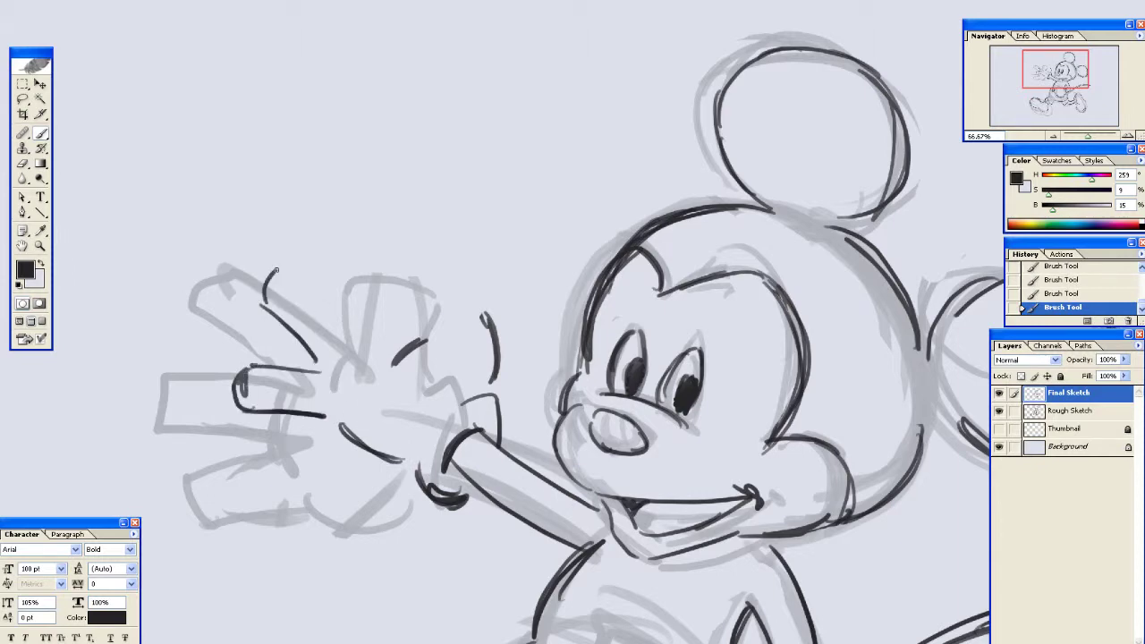
{"action": "mouse_move", "coordinate": [275, 270]}
{"action": "left_mouse_down"}
{"action": "mouse_move", "coordinate": [338, 304]}
{"action": "mouse_move", "coordinate": [373, 303]}
{"action": "mouse_move", "coordinate": [349, 228]}
{"action": "mouse_move", "coordinate": [374, 219]}
{"action": "mouse_move", "coordinate": [401, 298]}
{"action": "left_mouse_up"}
{"action": "key", "text": "ctrl+z"}
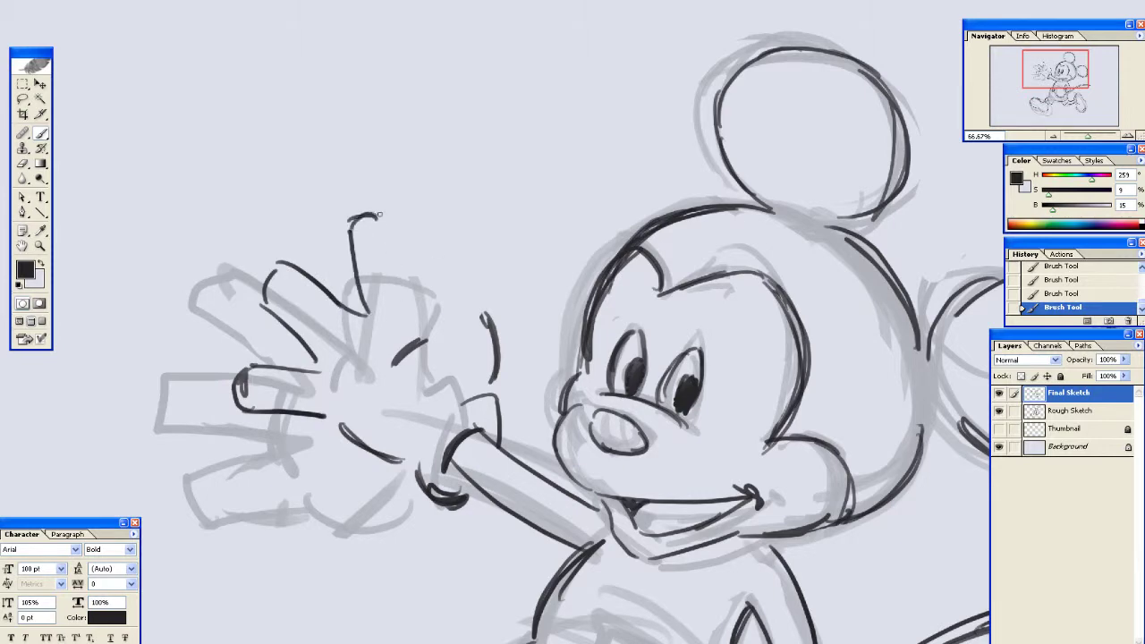
Draw the upper finger, the curved palm crease and the raised thumb of the outstretched glove
{"action": "left_click_drag", "start_coordinate": [387, 217], "coordinate": [410, 296]}
{"action": "left_click_drag", "start_coordinate": [362, 326], "coordinate": [330, 384]}
{"action": "left_click_drag", "start_coordinate": [425, 282], "coordinate": [356, 309]}
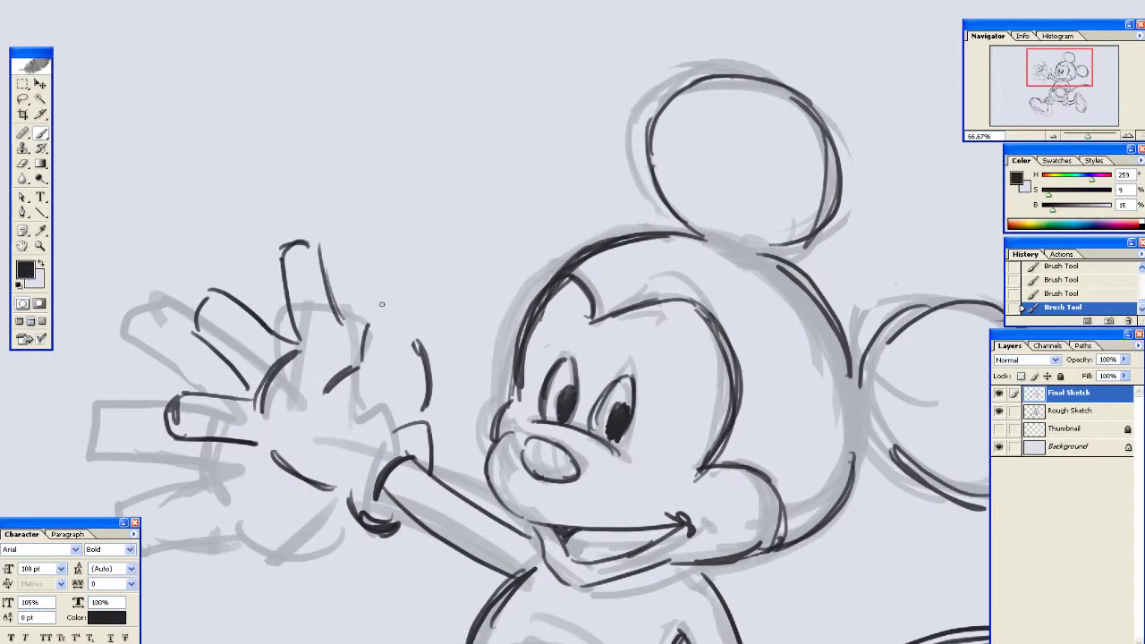
{"action": "left_click_drag", "start_coordinate": [415, 293], "coordinate": [414, 317]}
{"action": "left_click_drag", "start_coordinate": [345, 322], "coordinate": [361, 342]}
Add a cuff line and three short detail lines to the back of the glove resting on the hip
{"action": "mouse_move", "coordinate": [358, 346]}
{"action": "left_mouse_down"}
{"action": "mouse_move", "coordinate": [346, 295]}
{"action": "mouse_move", "coordinate": [444, 143]}
{"action": "mouse_move", "coordinate": [272, 289]}
{"action": "mouse_move", "coordinate": [313, 54]}
{"action": "left_mouse_up"}
{"action": "left_click_drag", "start_coordinate": [396, 208], "coordinate": [395, 107]}
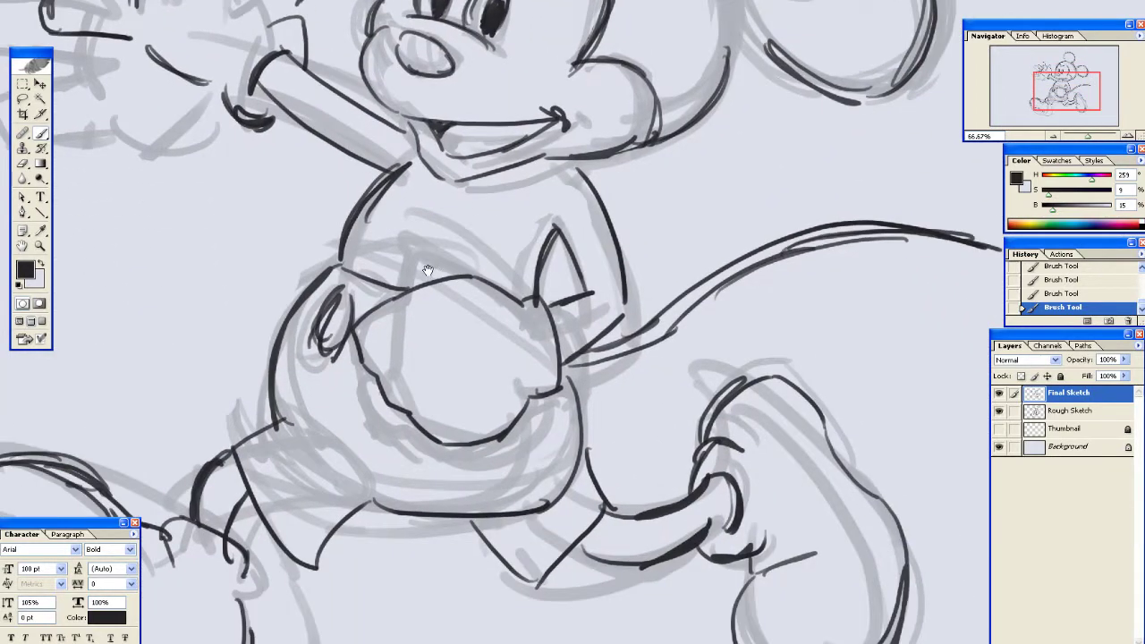
{"action": "mouse_move", "coordinate": [428, 270]}
{"action": "left_mouse_down"}
{"action": "mouse_move", "coordinate": [414, 259]}
{"action": "mouse_move", "coordinate": [433, 229]}
{"action": "left_mouse_up"}
{"action": "left_click_drag", "start_coordinate": [538, 269], "coordinate": [543, 325]}
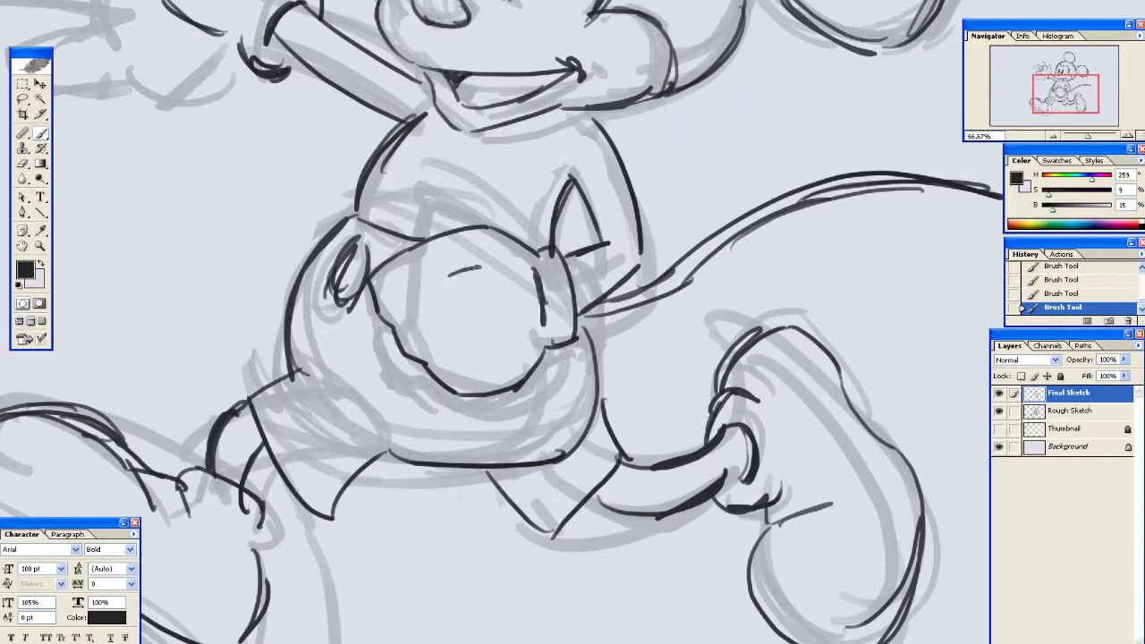
{"action": "mouse_move", "coordinate": [462, 296]}
{"action": "left_mouse_down"}
{"action": "mouse_move", "coordinate": [491, 290]}
{"action": "mouse_move", "coordinate": [489, 311]}
{"action": "left_mouse_up"}
{"action": "mouse_move", "coordinate": [497, 215]}
{"action": "left_mouse_down"}
{"action": "mouse_move", "coordinate": [545, 424]}
{"action": "mouse_move", "coordinate": [659, 521]}
{"action": "left_mouse_up"}
{"action": "left_click_drag", "start_coordinate": [311, 292], "coordinate": [343, 314]}
Reinforce the forehead outline with additional strokes and erase its stray outer edge
{"action": "left_click_drag", "start_coordinate": [388, 276], "coordinate": [285, 117]}
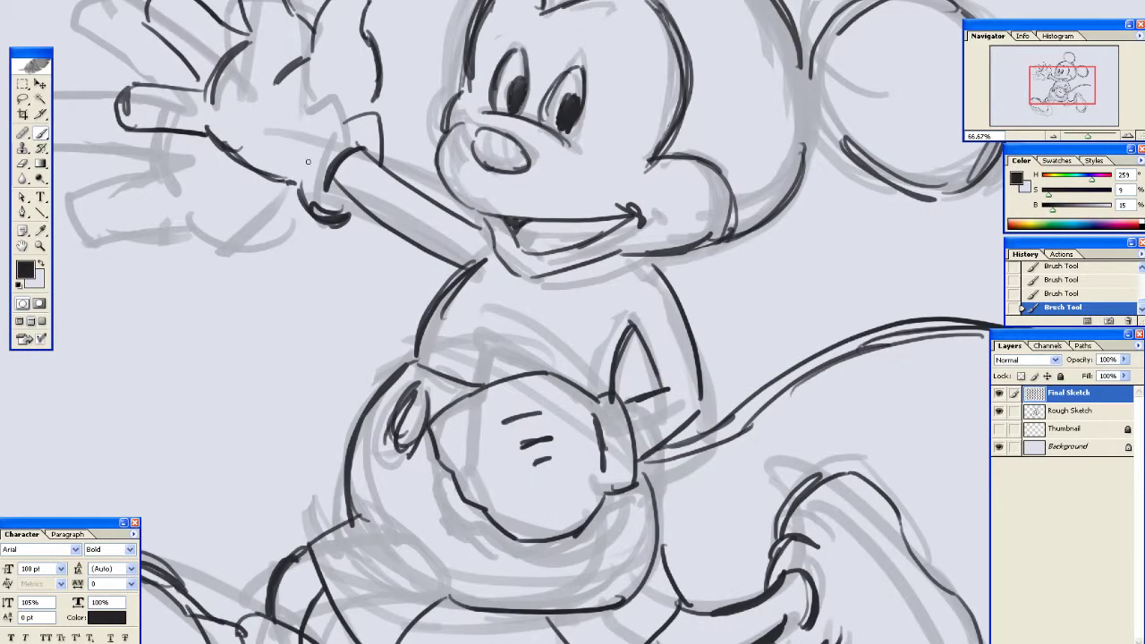
{"action": "left_click_drag", "start_coordinate": [308, 162], "coordinate": [366, 207]}
{"action": "left_click_drag", "start_coordinate": [596, 72], "coordinate": [488, 202]}
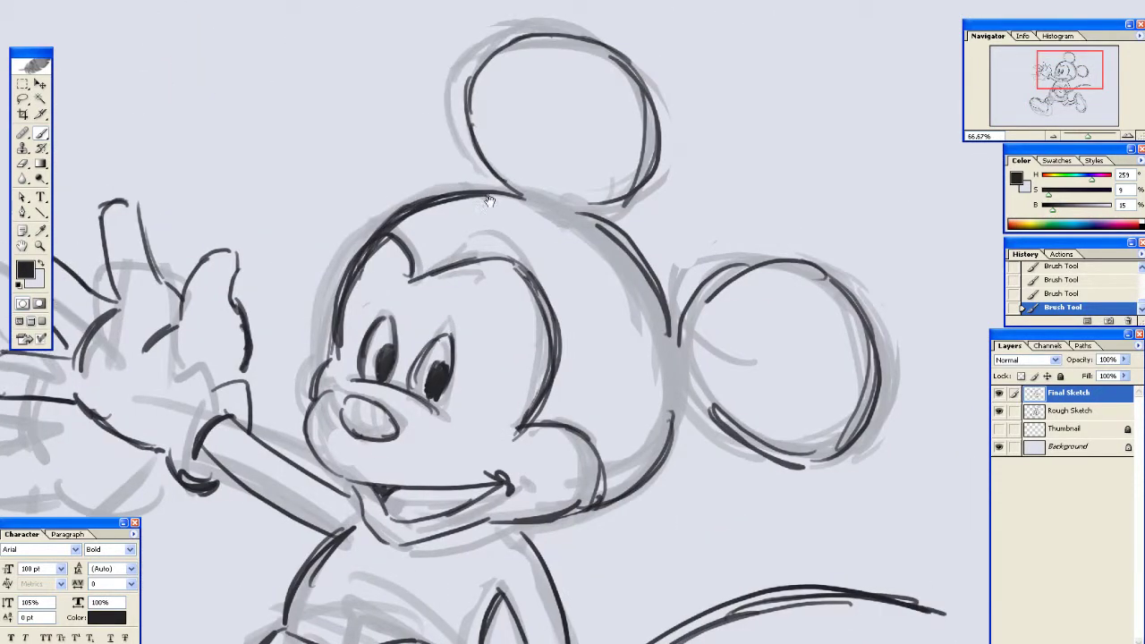
{"action": "left_click_drag", "start_coordinate": [343, 334], "coordinate": [434, 217]}
{"action": "left_click_drag", "start_coordinate": [352, 276], "coordinate": [481, 202]}
{"action": "left_click_drag", "start_coordinate": [390, 230], "coordinate": [479, 202]}
{"action": "key", "text": "e"}
{"action": "mouse_move", "coordinate": [406, 207]}
{"action": "left_mouse_down"}
{"action": "mouse_move", "coordinate": [347, 249]}
{"action": "mouse_move", "coordinate": [406, 198]}
{"action": "mouse_move", "coordinate": [454, 184]}
{"action": "left_mouse_up"}
{"action": "left_click_drag", "start_coordinate": [455, 184], "coordinate": [476, 179]}
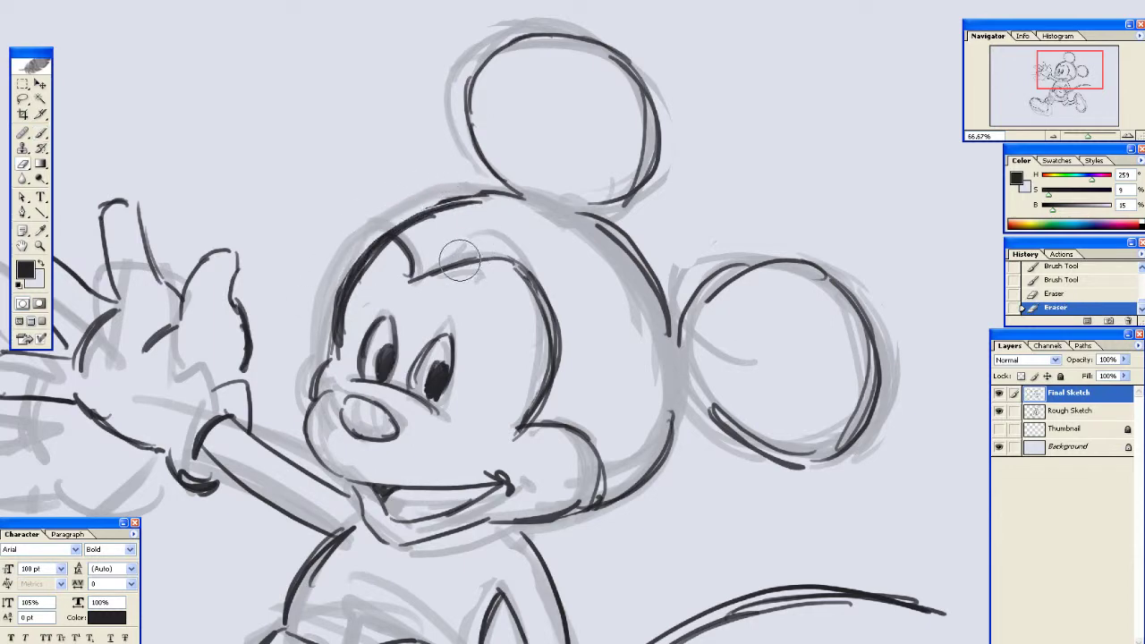
Erase the lower back of the head and redraw its curve down to the cheek
{"action": "mouse_move", "coordinate": [650, 421]}
{"action": "left_mouse_down"}
{"action": "mouse_move", "coordinate": [614, 459]}
{"action": "mouse_move", "coordinate": [600, 447]}
{"action": "mouse_move", "coordinate": [528, 506]}
{"action": "mouse_move", "coordinate": [535, 515]}
{"action": "mouse_move", "coordinate": [673, 388]}
{"action": "left_mouse_up"}
{"action": "key", "text": "b"}
{"action": "left_click_drag", "start_coordinate": [670, 329], "coordinate": [605, 468]}
Redraw the lower ear as a smaller circle closer to the head and erase its old outer outline
{"action": "mouse_move", "coordinate": [724, 268]}
{"action": "left_mouse_down"}
{"action": "mouse_move", "coordinate": [684, 403]}
{"action": "mouse_move", "coordinate": [769, 270]}
{"action": "mouse_move", "coordinate": [761, 452]}
{"action": "mouse_move", "coordinate": [817, 365]}
{"action": "mouse_move", "coordinate": [810, 399]}
{"action": "left_mouse_up"}
{"action": "left_click_drag", "start_coordinate": [748, 290], "coordinate": [771, 445]}
{"action": "key", "text": "e"}
{"action": "mouse_move", "coordinate": [865, 312]}
{"action": "left_mouse_down"}
{"action": "mouse_move", "coordinate": [865, 411]}
{"action": "mouse_move", "coordinate": [881, 368]}
{"action": "left_mouse_up"}
Narrow the upper ear with a new edge stroke and draw a small highlight oval inside the nose
{"action": "left_click_drag", "start_coordinate": [688, 225], "coordinate": [664, 337]}
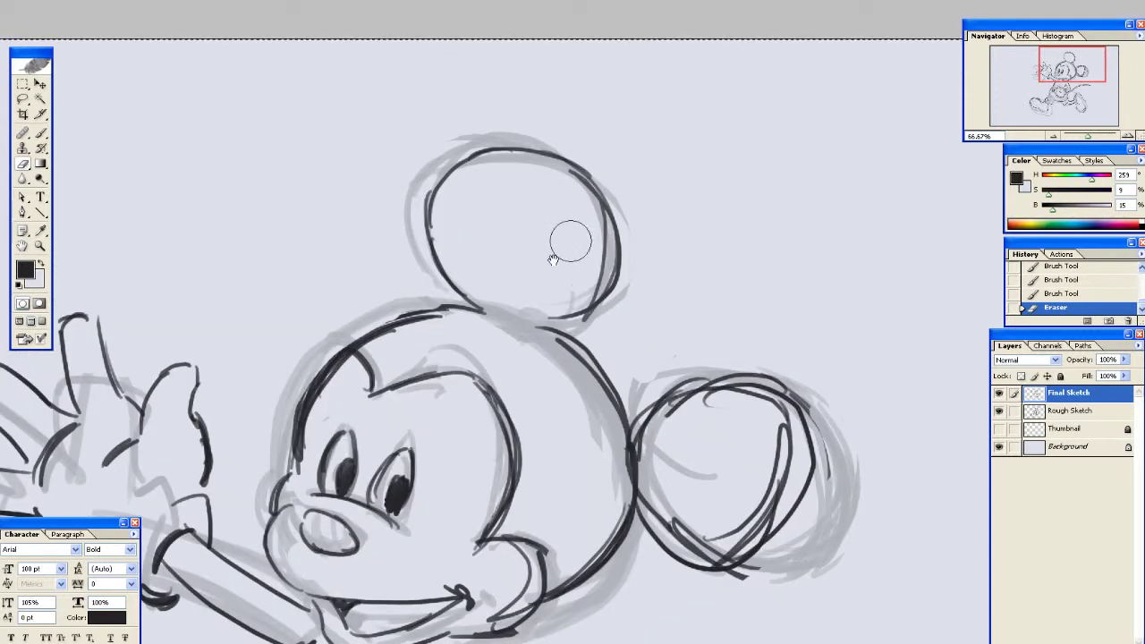
{"action": "mouse_move", "coordinate": [577, 242]}
{"action": "left_mouse_down"}
{"action": "mouse_move", "coordinate": [615, 167]}
{"action": "mouse_move", "coordinate": [546, 266]}
{"action": "left_mouse_up"}
{"action": "key", "text": "ctrl+d"}
{"action": "key", "text": "b"}
{"action": "mouse_move", "coordinate": [505, 119]}
{"action": "left_mouse_down"}
{"action": "mouse_move", "coordinate": [455, 184]}
{"action": "mouse_move", "coordinate": [481, 288]}
{"action": "mouse_move", "coordinate": [483, 271]}
{"action": "left_mouse_up"}
{"action": "mouse_move", "coordinate": [496, 309]}
{"action": "left_mouse_down"}
{"action": "mouse_move", "coordinate": [582, 123]}
{"action": "mouse_move", "coordinate": [520, 247]}
{"action": "left_mouse_up"}
{"action": "mouse_move", "coordinate": [496, 340]}
{"action": "left_mouse_down"}
{"action": "mouse_move", "coordinate": [539, 93]}
{"action": "mouse_move", "coordinate": [513, 75]}
{"action": "mouse_move", "coordinate": [591, 152]}
{"action": "left_mouse_up"}
{"action": "left_click_drag", "start_coordinate": [613, 271], "coordinate": [637, 246]}
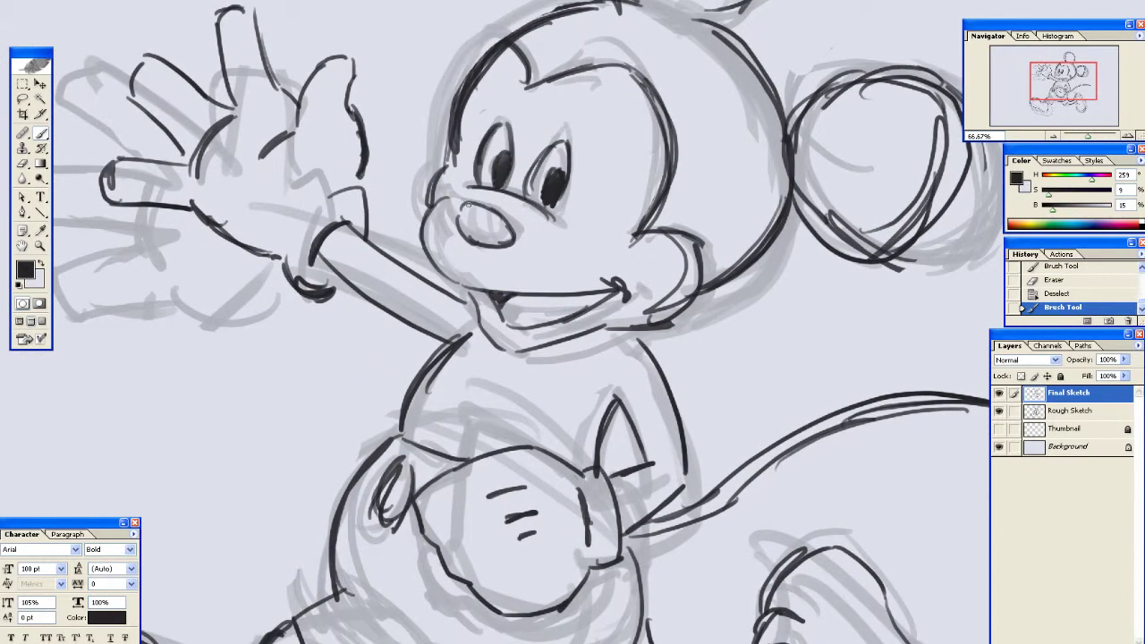
{"action": "mouse_move", "coordinate": [475, 227]}
{"action": "left_mouse_down"}
{"action": "mouse_move", "coordinate": [454, 187]}
{"action": "mouse_move", "coordinate": [459, 161]}
{"action": "left_mouse_up"}
{"action": "left_click_drag", "start_coordinate": [455, 155], "coordinate": [460, 161]}
{"action": "mouse_move", "coordinate": [539, 129]}
{"action": "left_mouse_down"}
{"action": "mouse_move", "coordinate": [392, 301]}
{"action": "mouse_move", "coordinate": [407, 313]}
{"action": "mouse_move", "coordinate": [371, 289]}
{"action": "left_mouse_up"}
{"action": "mouse_move", "coordinate": [291, 186]}
{"action": "left_mouse_down"}
{"action": "mouse_move", "coordinate": [332, 148]}
{"action": "mouse_move", "coordinate": [357, 190]}
{"action": "mouse_move", "coordinate": [420, 166]}
{"action": "mouse_move", "coordinate": [452, 170]}
{"action": "mouse_move", "coordinate": [488, 265]}
{"action": "left_mouse_up"}
Flip the Final Sketch layer horizontally
{"action": "left_click", "coordinate": [27, 0]}
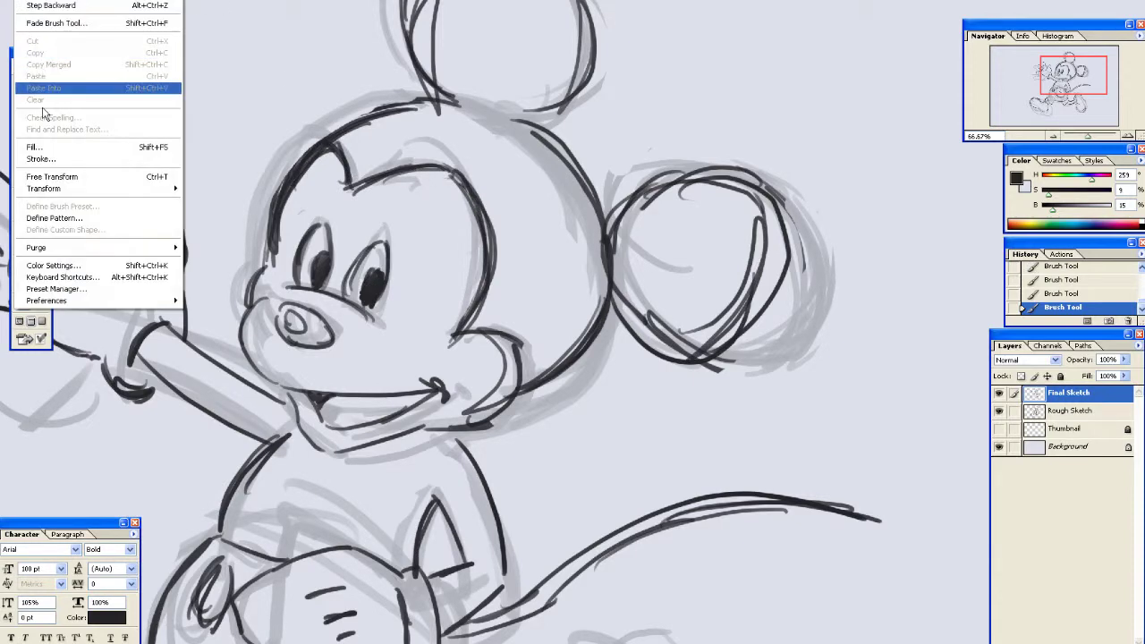
{"action": "mouse_move", "coordinate": [166, 195]}
{"action": "left_click", "coordinate": [238, 311]}
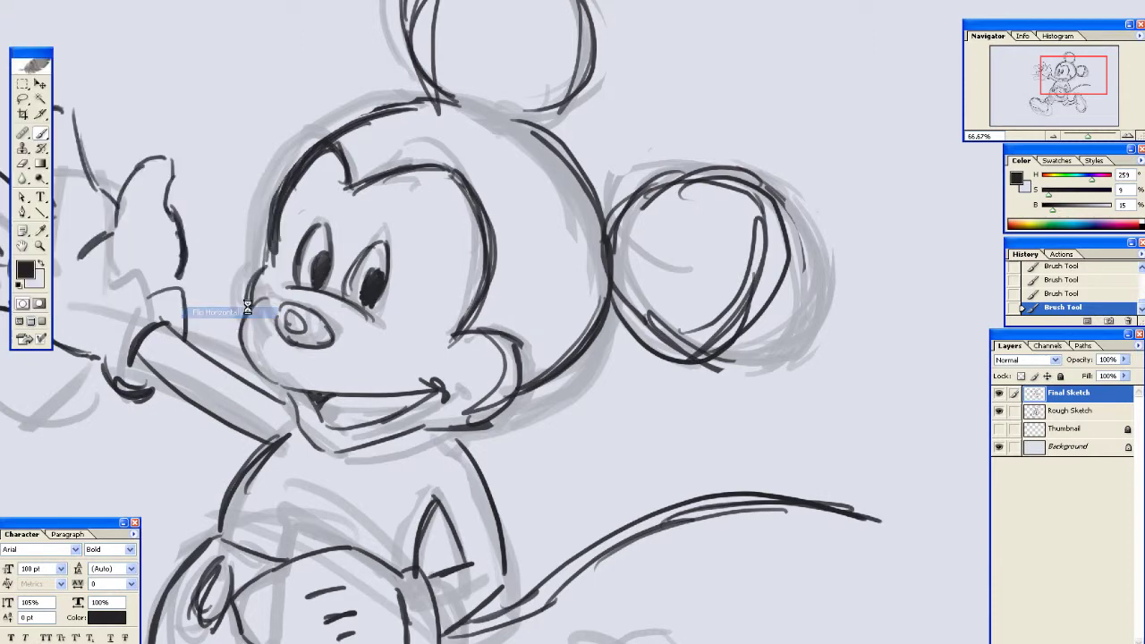
Hide the Rough Sketch layer and shift both ears with the back of the head slightly toward the face
{"action": "mouse_move", "coordinate": [393, 266]}
{"action": "left_mouse_down"}
{"action": "mouse_move", "coordinate": [494, 239]}
{"action": "mouse_move", "coordinate": [607, 266]}
{"action": "mouse_move", "coordinate": [648, 360]}
{"action": "mouse_move", "coordinate": [660, 355]}
{"action": "left_mouse_up"}
{"action": "key", "text": "l"}
{"action": "mouse_move", "coordinate": [321, 126]}
{"action": "left_mouse_down"}
{"action": "mouse_move", "coordinate": [157, 301]}
{"action": "mouse_move", "coordinate": [345, 465]}
{"action": "left_mouse_up"}
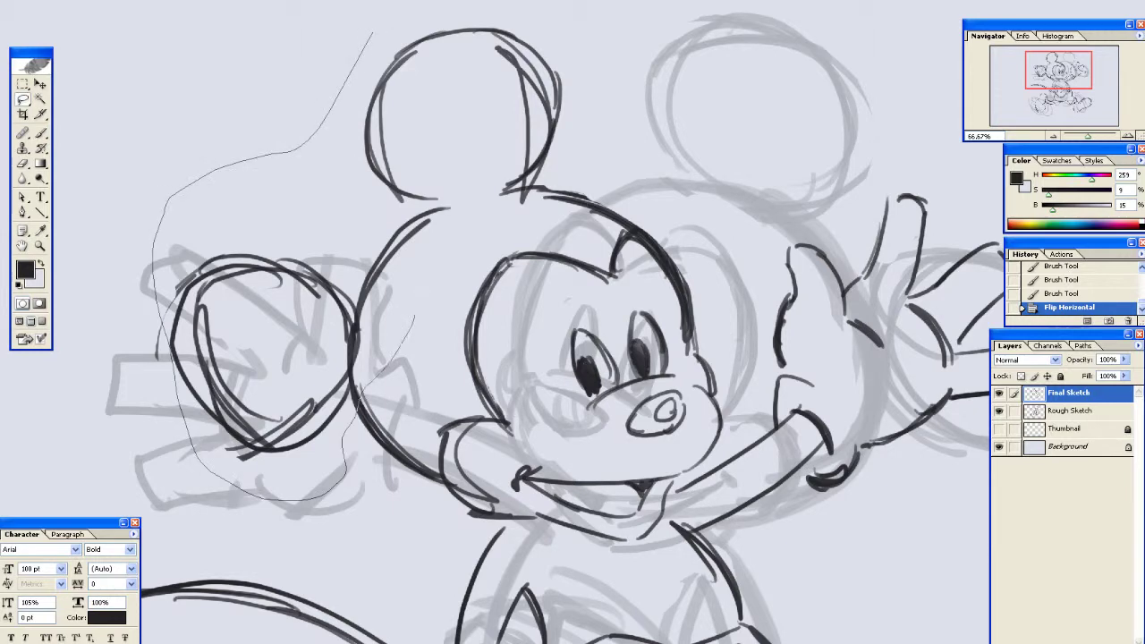
{"action": "mouse_move", "coordinate": [414, 315]}
{"action": "left_mouse_down"}
{"action": "mouse_move", "coordinate": [607, 100]}
{"action": "mouse_move", "coordinate": [372, 33]}
{"action": "left_mouse_up"}
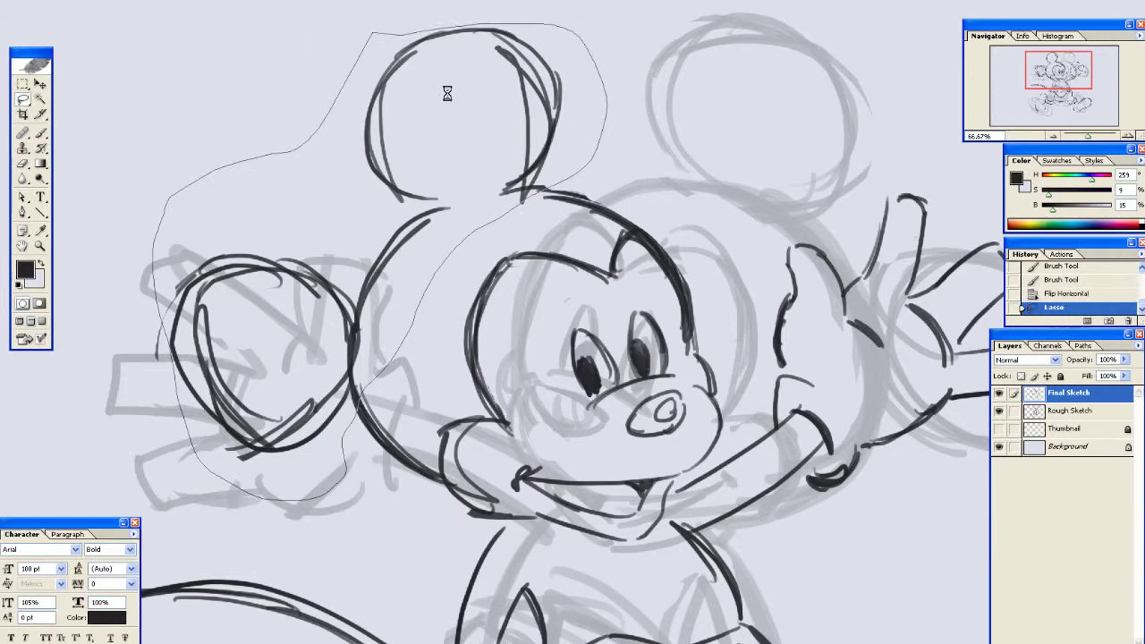
{"action": "left_click", "coordinate": [667, 229], "text": "alt"}
{"action": "left_click", "coordinate": [667, 229], "text": "alt"}
{"action": "left_click", "coordinate": [999, 412]}
{"action": "left_click_drag", "start_coordinate": [916, 371], "coordinate": [771, 308]}
{"action": "key", "text": "v"}
{"action": "left_click_drag", "start_coordinate": [391, 203], "coordinate": [404, 205]}
{"action": "key", "text": "ctrl+d"}
Erase the overlapping lines where the lower ear meets the head
{"action": "key", "text": "e"}
{"action": "mouse_move", "coordinate": [383, 273]}
{"action": "left_mouse_down"}
{"action": "mouse_move", "coordinate": [397, 286]}
{"action": "mouse_move", "coordinate": [405, 274]}
{"action": "mouse_move", "coordinate": [408, 299]}
{"action": "left_mouse_up"}
{"action": "key", "text": "b"}
Erase the nose and redraw it farther forward at the tip of the muzzle
{"action": "key", "text": "e"}
{"action": "mouse_move", "coordinate": [535, 254]}
{"action": "left_mouse_down"}
{"action": "mouse_move", "coordinate": [538, 282]}
{"action": "mouse_move", "coordinate": [523, 273]}
{"action": "mouse_move", "coordinate": [541, 252]}
{"action": "mouse_move", "coordinate": [509, 253]}
{"action": "mouse_move", "coordinate": [535, 285]}
{"action": "left_mouse_up"}
{"action": "key", "text": "b"}
{"action": "key", "text": "ctrl+z"}
{"action": "left_click_drag", "start_coordinate": [522, 246], "coordinate": [543, 259]}
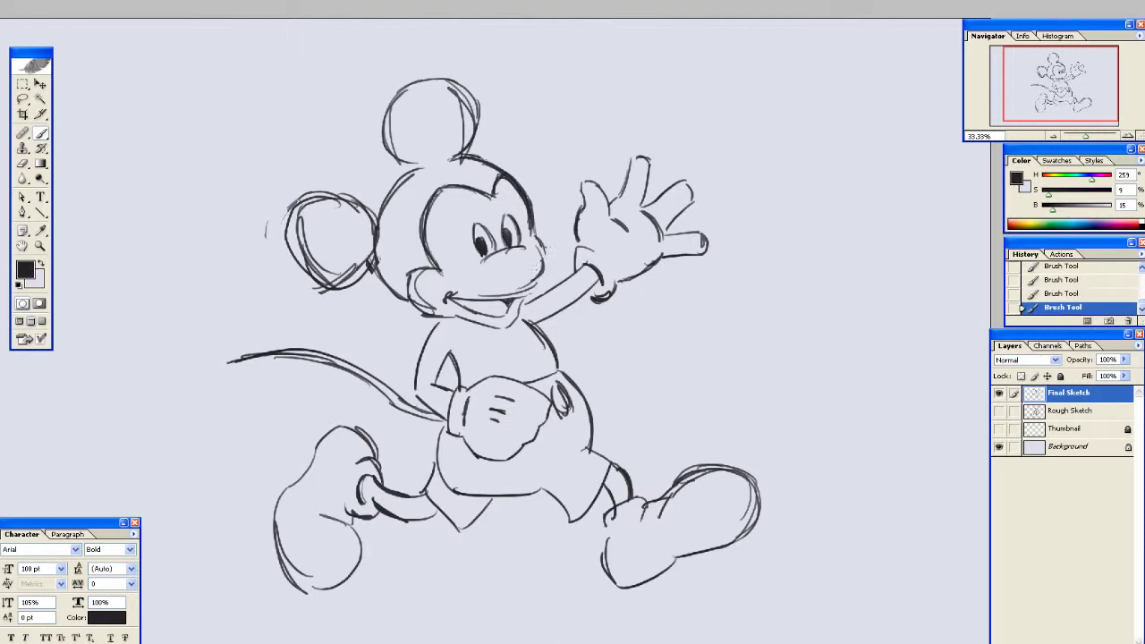
{"action": "mouse_move", "coordinate": [544, 241]}
{"action": "left_mouse_down"}
{"action": "mouse_move", "coordinate": [443, 244]}
{"action": "mouse_move", "coordinate": [449, 269]}
{"action": "left_mouse_up"}
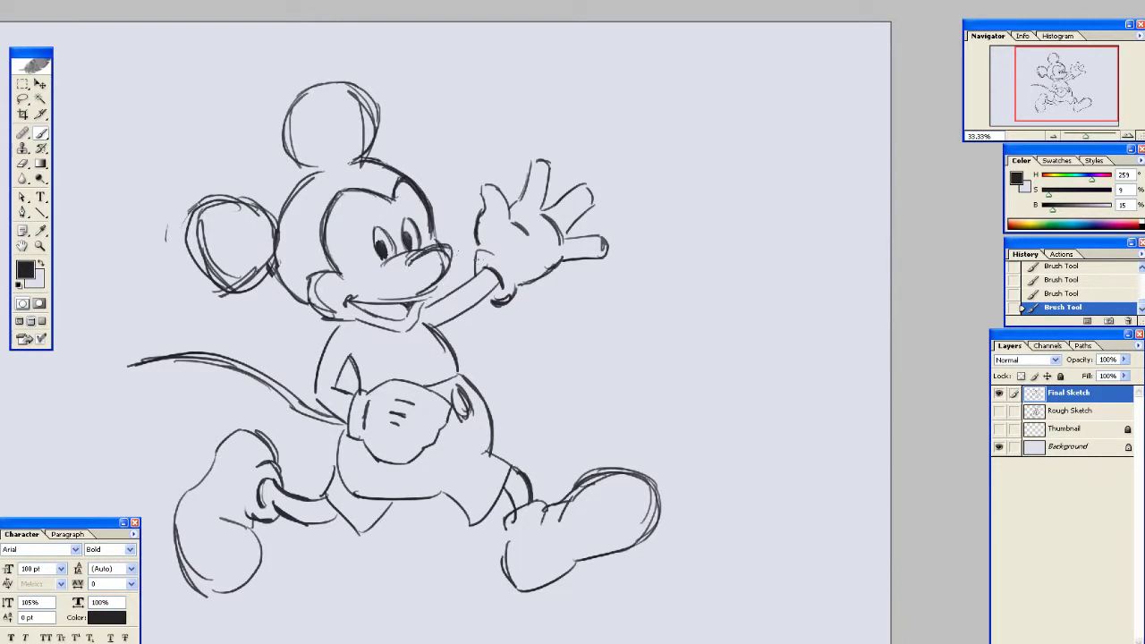
{"action": "left_click_drag", "start_coordinate": [533, 141], "coordinate": [625, 179]}
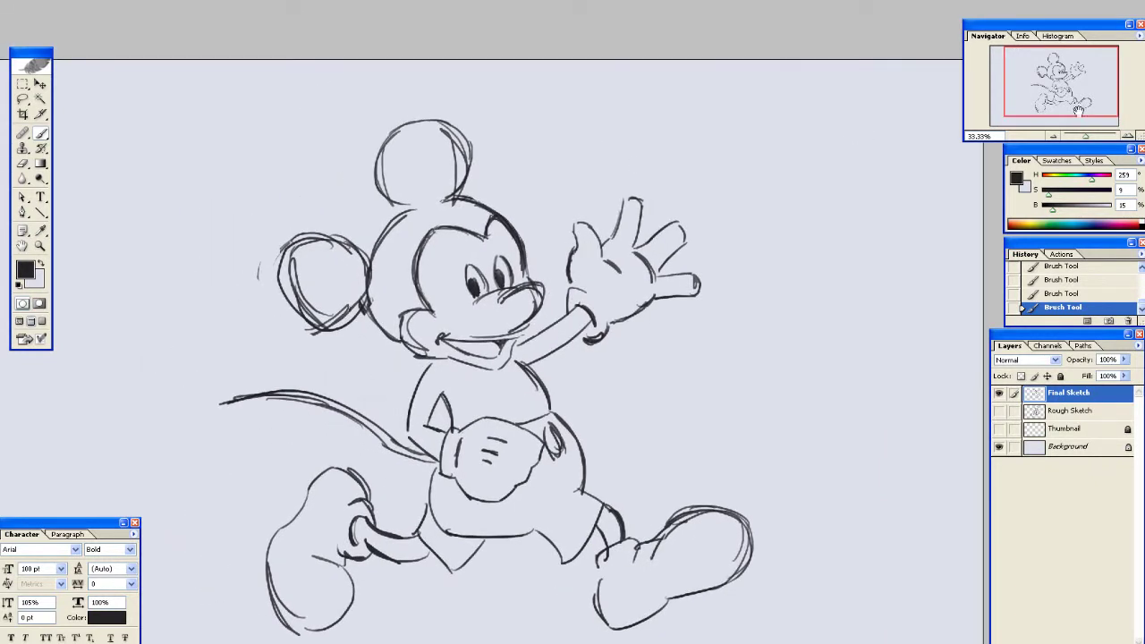
Erase the overlapping sketch lines around the nose and the upper tip of the muzzle
{"action": "left_click", "coordinate": [1128, 137]}
{"action": "left_click", "coordinate": [1128, 137]}
{"action": "key", "text": "e"}
{"action": "mouse_move", "coordinate": [494, 288]}
{"action": "left_mouse_down"}
{"action": "mouse_move", "coordinate": [500, 301]}
{"action": "mouse_move", "coordinate": [572, 269]}
{"action": "mouse_move", "coordinate": [501, 296]}
{"action": "mouse_move", "coordinate": [528, 297]}
{"action": "mouse_move", "coordinate": [548, 268]}
{"action": "left_mouse_up"}
{"action": "key", "text": "b"}
{"action": "key", "text": "e"}
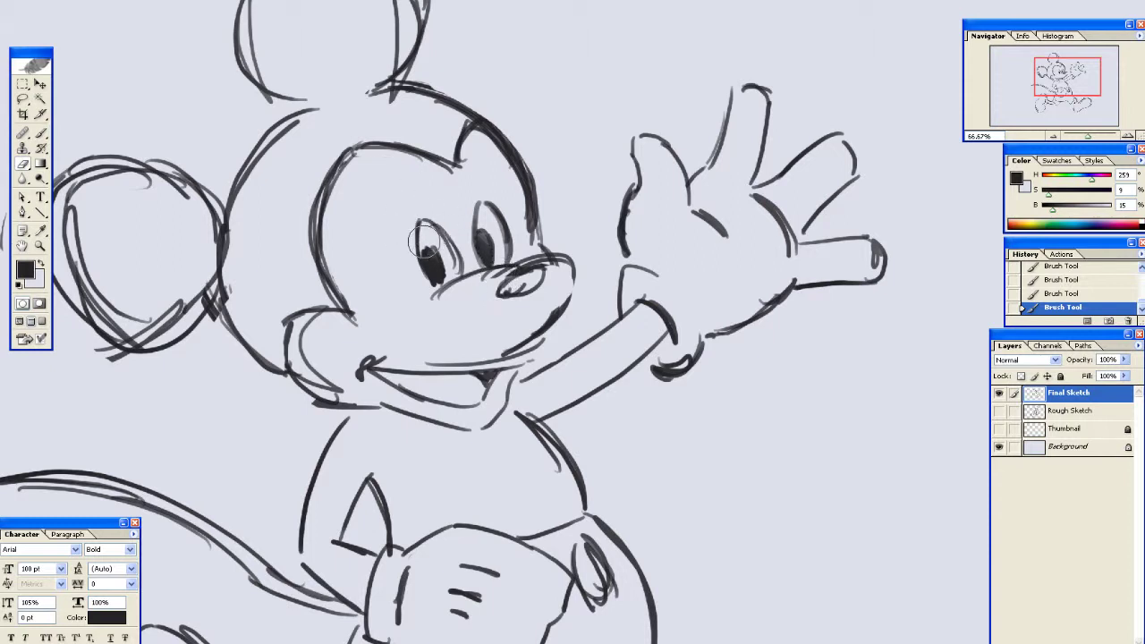
{"action": "mouse_move", "coordinate": [490, 282]}
{"action": "left_mouse_down"}
{"action": "mouse_move", "coordinate": [557, 256]}
{"action": "mouse_move", "coordinate": [561, 306]}
{"action": "mouse_move", "coordinate": [565, 278]}
{"action": "left_mouse_up"}
Redraw the muzzle tip around the nose and fill the nose oval with dark strokes
{"action": "key", "text": "b"}
{"action": "left_click_drag", "start_coordinate": [537, 236], "coordinate": [555, 279]}
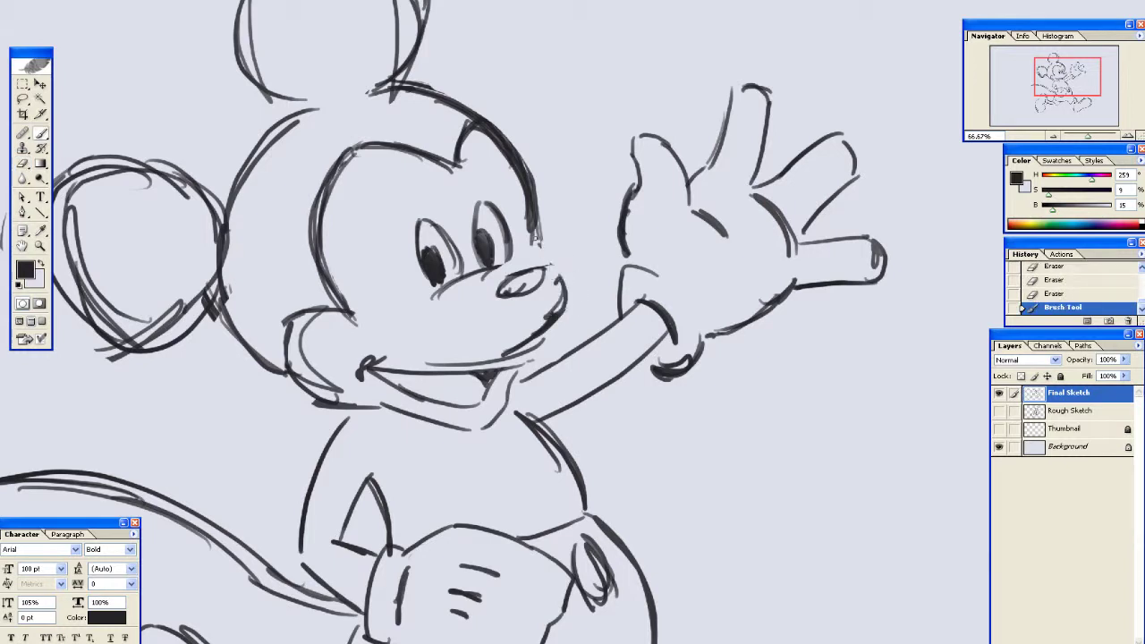
{"action": "left_click_drag", "start_coordinate": [536, 230], "coordinate": [562, 292]}
{"action": "mouse_move", "coordinate": [490, 294]}
{"action": "left_mouse_down"}
{"action": "mouse_move", "coordinate": [510, 279]}
{"action": "mouse_move", "coordinate": [535, 295]}
{"action": "mouse_move", "coordinate": [532, 272]}
{"action": "mouse_move", "coordinate": [513, 280]}
{"action": "mouse_move", "coordinate": [584, 161]}
{"action": "mouse_move", "coordinate": [499, 305]}
{"action": "left_mouse_up"}
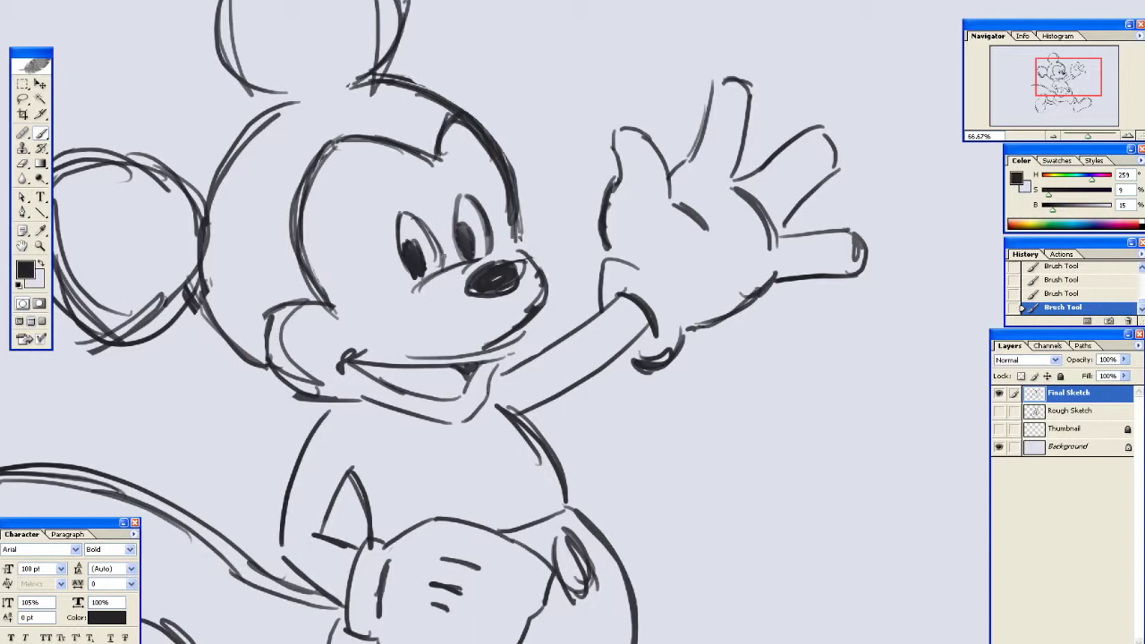
Add a stroke along the face mask's side and redraw the outstretched arm with a curved bend, erasing its straight edges
{"action": "mouse_move", "coordinate": [323, 167]}
{"action": "left_mouse_down"}
{"action": "mouse_move", "coordinate": [340, 309]}
{"action": "mouse_move", "coordinate": [327, 259]}
{"action": "mouse_move", "coordinate": [252, 280]}
{"action": "left_mouse_up"}
{"action": "left_click_drag", "start_coordinate": [426, 302], "coordinate": [512, 261]}
{"action": "mouse_move", "coordinate": [417, 341]}
{"action": "left_mouse_down"}
{"action": "mouse_move", "coordinate": [518, 319]}
{"action": "mouse_move", "coordinate": [551, 273]}
{"action": "left_mouse_up"}
{"action": "key", "text": "e"}
{"action": "mouse_move", "coordinate": [480, 263]}
{"action": "left_mouse_down"}
{"action": "mouse_move", "coordinate": [468, 281]}
{"action": "mouse_move", "coordinate": [503, 251]}
{"action": "left_mouse_up"}
{"action": "left_click_drag", "start_coordinate": [497, 309], "coordinate": [515, 296]}
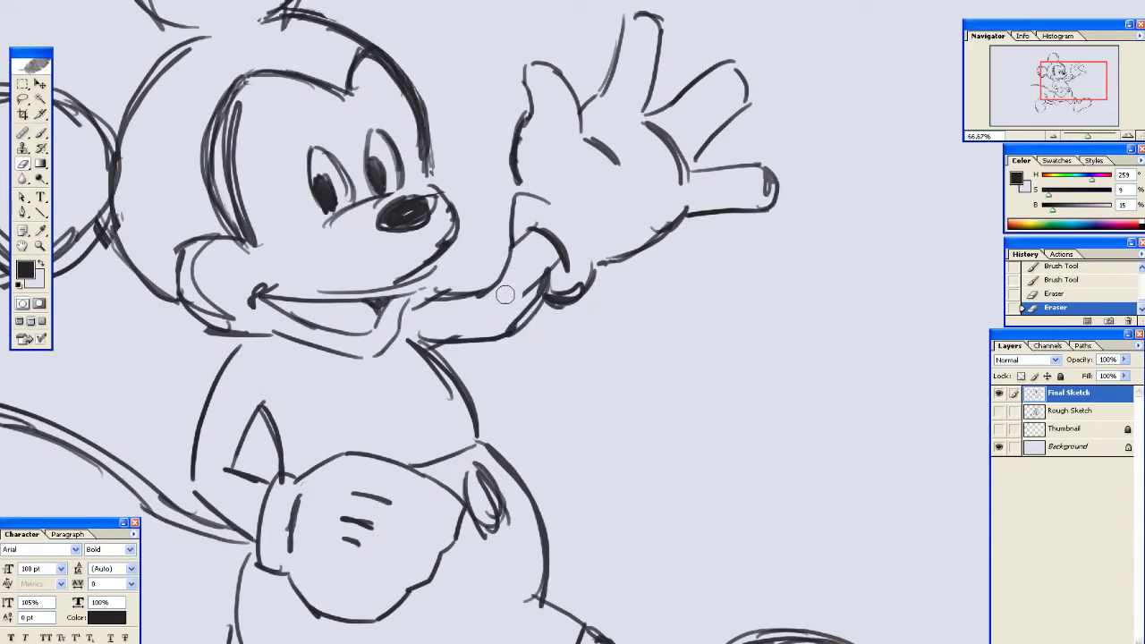
{"action": "left_click_drag", "start_coordinate": [508, 329], "coordinate": [707, 107]}
{"action": "left_click_drag", "start_coordinate": [958, 99], "coordinate": [761, 353]}
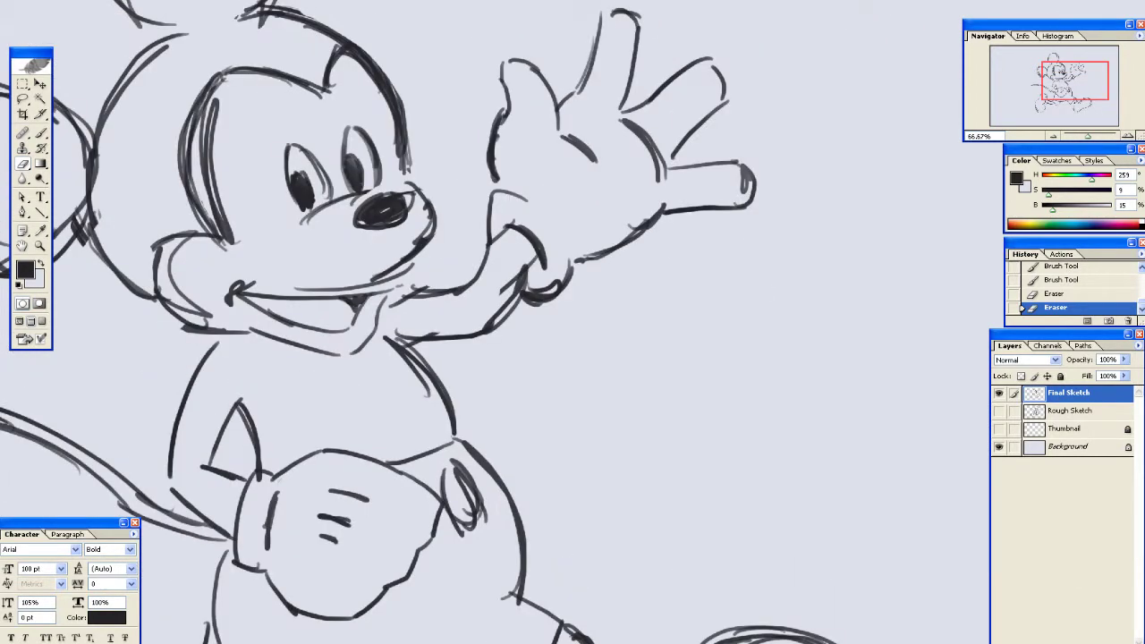
Create a new layer named Inking above Final Sketch
{"action": "key", "text": "ctrl+alt+shift+n"}
{"action": "double_click", "coordinate": [1067, 398]}
{"action": "type", "text": "Inking"}
{"action": "key", "text": "Return"}
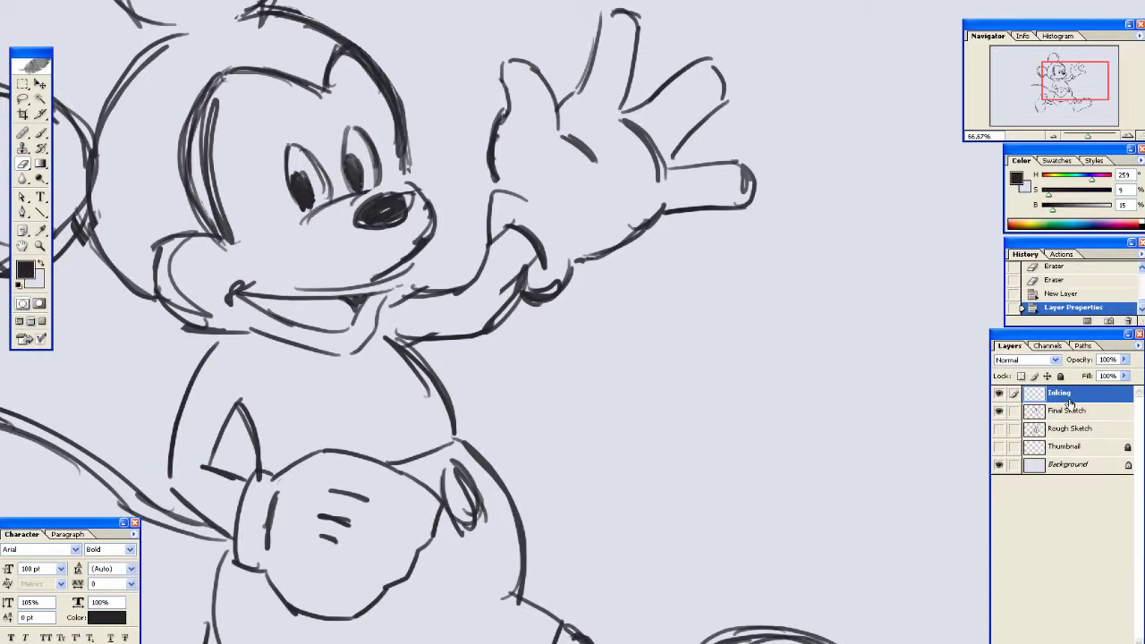
Set the eraser's brush options to use Shape Dynamics, with Other Dynamics turned off
{"action": "left_click", "coordinate": [704, 0]}
{"action": "left_click", "coordinate": [692, 35]}
{"action": "left_click", "coordinate": [693, 104]}
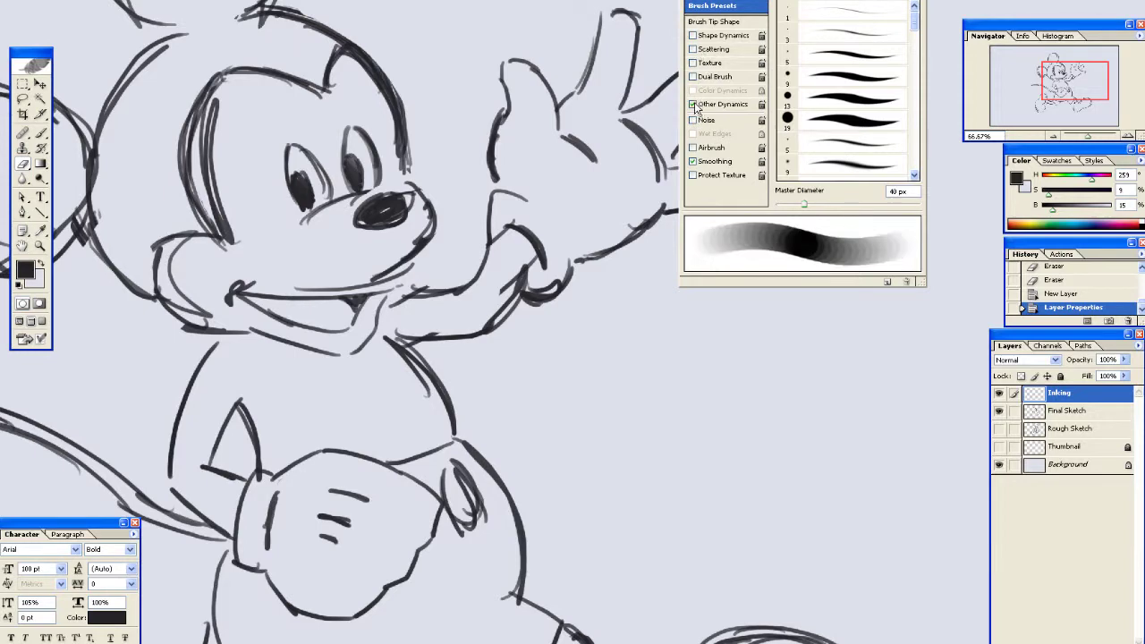
{"action": "left_click", "coordinate": [694, 104]}
{"action": "left_click", "coordinate": [692, 35]}
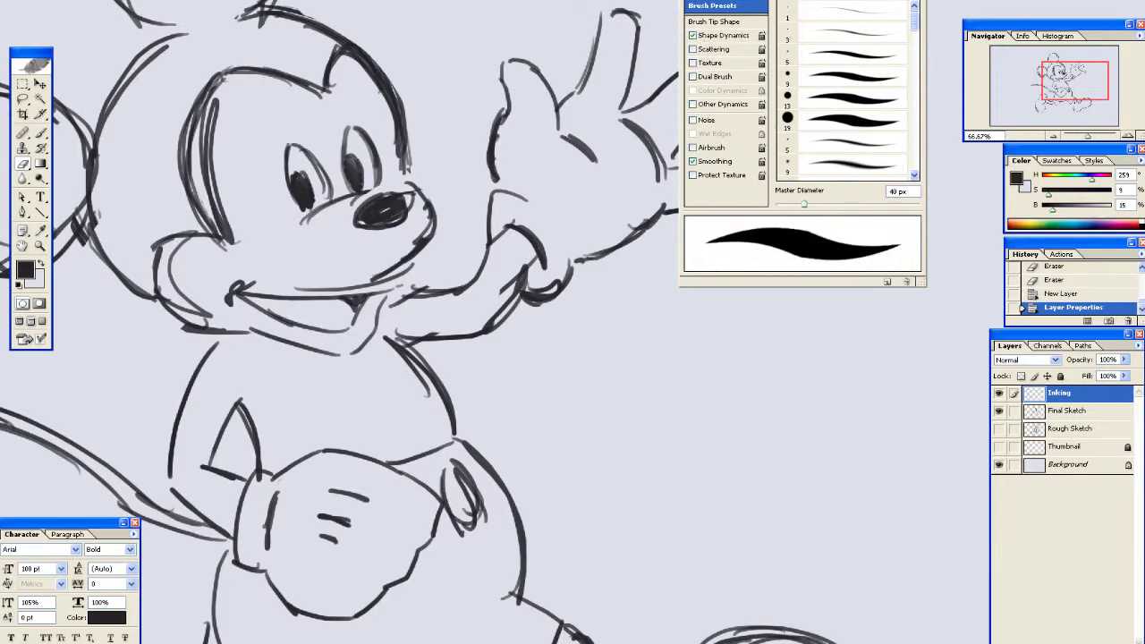
{"action": "left_click", "coordinate": [423, 81]}
Fade the Final Sketch layer to 25% opacity and get the Brush tool ready
{"action": "mouse_move", "coordinate": [417, 30]}
{"action": "left_mouse_down"}
{"action": "mouse_move", "coordinate": [639, 204]}
{"action": "mouse_move", "coordinate": [676, 205]}
{"action": "left_mouse_up"}
{"action": "key", "text": "b"}
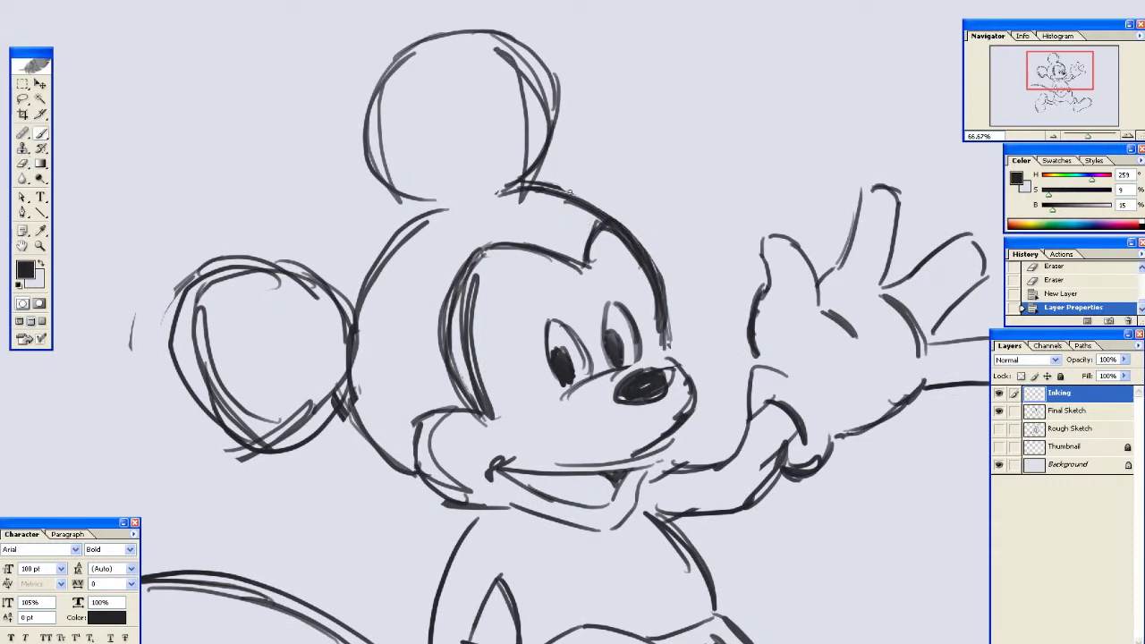
{"action": "mouse_move", "coordinate": [552, 200]}
{"action": "left_mouse_down"}
{"action": "mouse_move", "coordinate": [626, 206]}
{"action": "mouse_move", "coordinate": [608, 196]}
{"action": "left_mouse_up"}
{"action": "left_click", "coordinate": [1071, 412]}
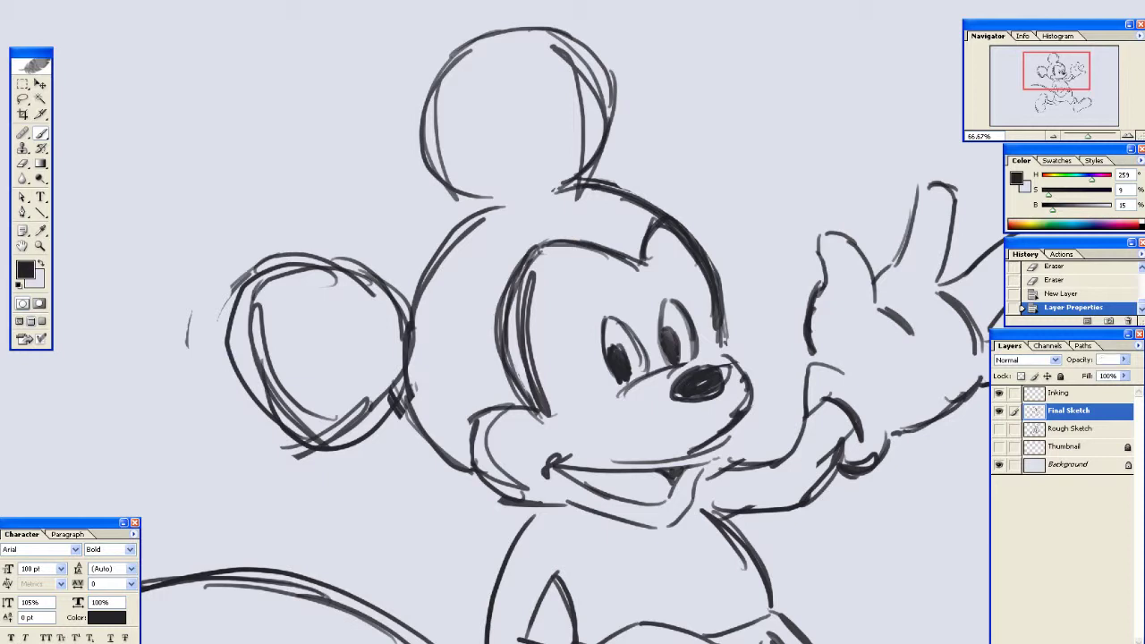
{"action": "left_click", "coordinate": [1091, 360]}
{"action": "type", "text": "2"}
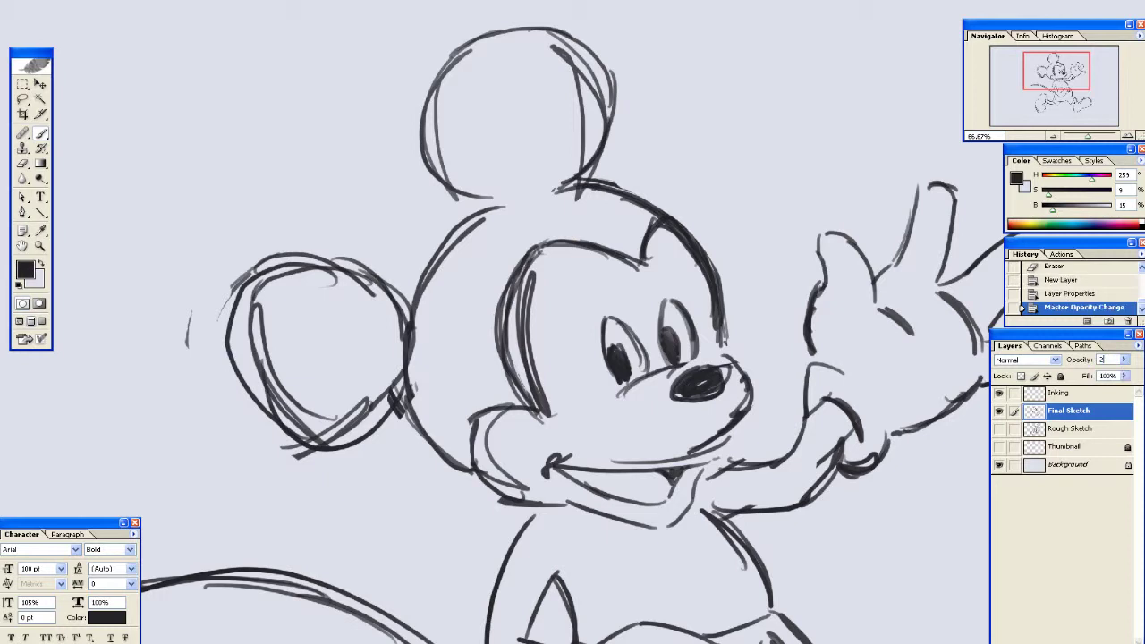
{"action": "type", "text": "5"}
{"action": "key", "text": "Return"}
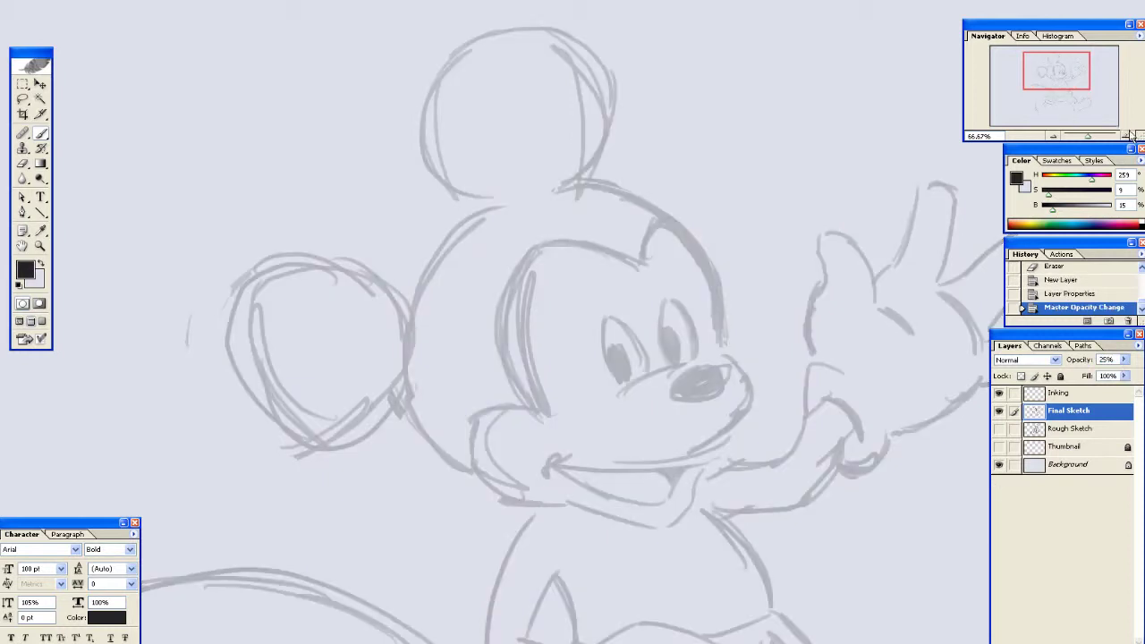
Make the Inking layer active and undo the trial brush strokes on the cheek
{"action": "left_click", "coordinate": [1129, 135]}
{"action": "mouse_move", "coordinate": [702, 242]}
{"action": "left_mouse_down"}
{"action": "mouse_move", "coordinate": [613, 169]}
{"action": "mouse_move", "coordinate": [510, 170]}
{"action": "left_mouse_up"}
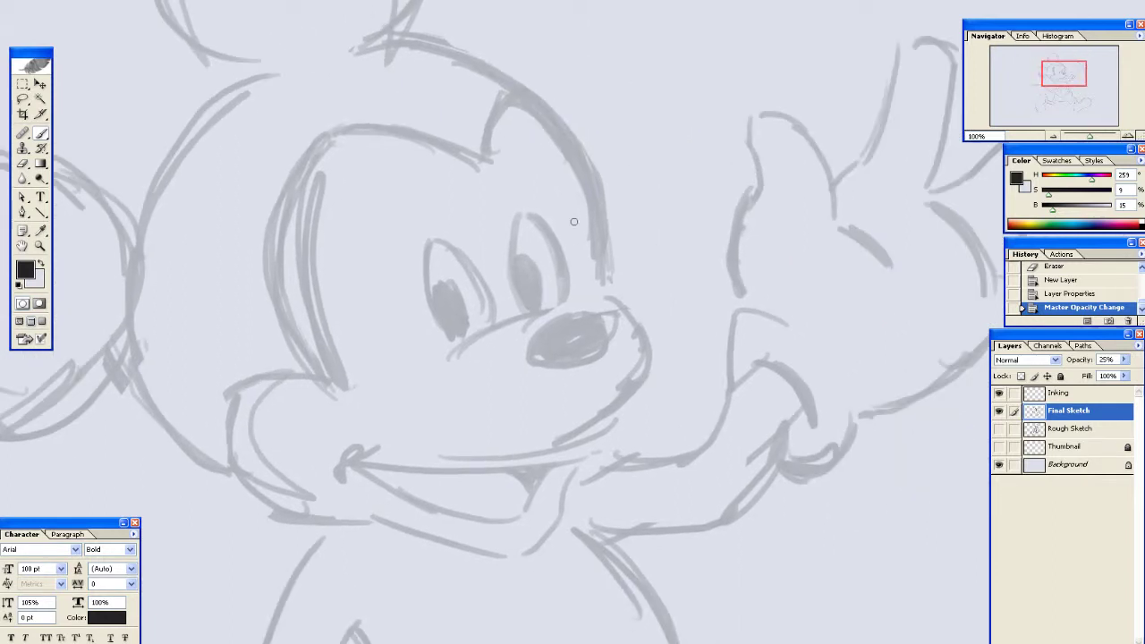
{"action": "left_click_drag", "start_coordinate": [309, 393], "coordinate": [376, 290]}
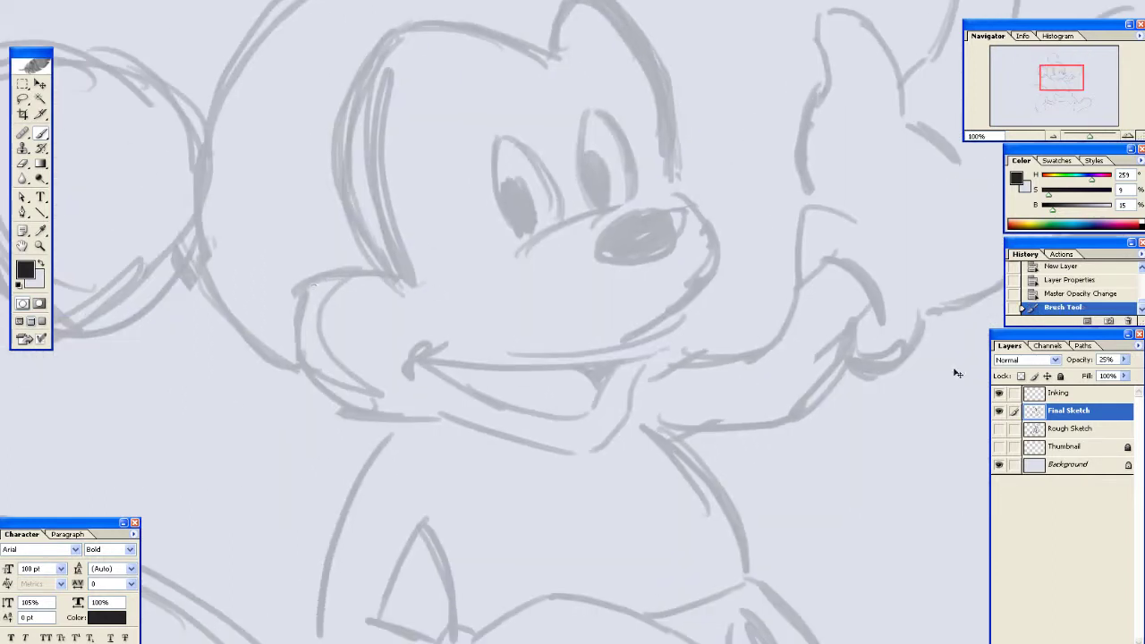
{"action": "left_click", "coordinate": [1060, 393]}
{"action": "left_click_drag", "start_coordinate": [406, 277], "coordinate": [324, 284]}
{"action": "key", "text": "ctrl+z"}
Turn off Other Dynamics for the 10 px brush, keeping Shape Dynamics on
{"action": "left_click", "coordinate": [696, 2]}
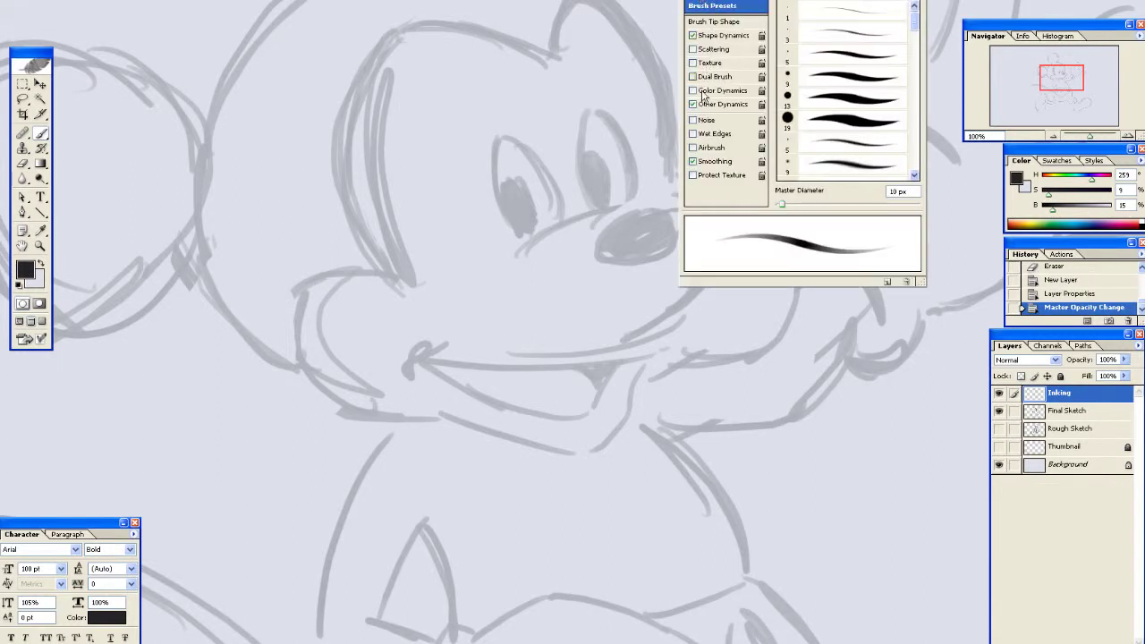
{"action": "left_click", "coordinate": [692, 104]}
{"action": "left_click", "coordinate": [606, 39]}
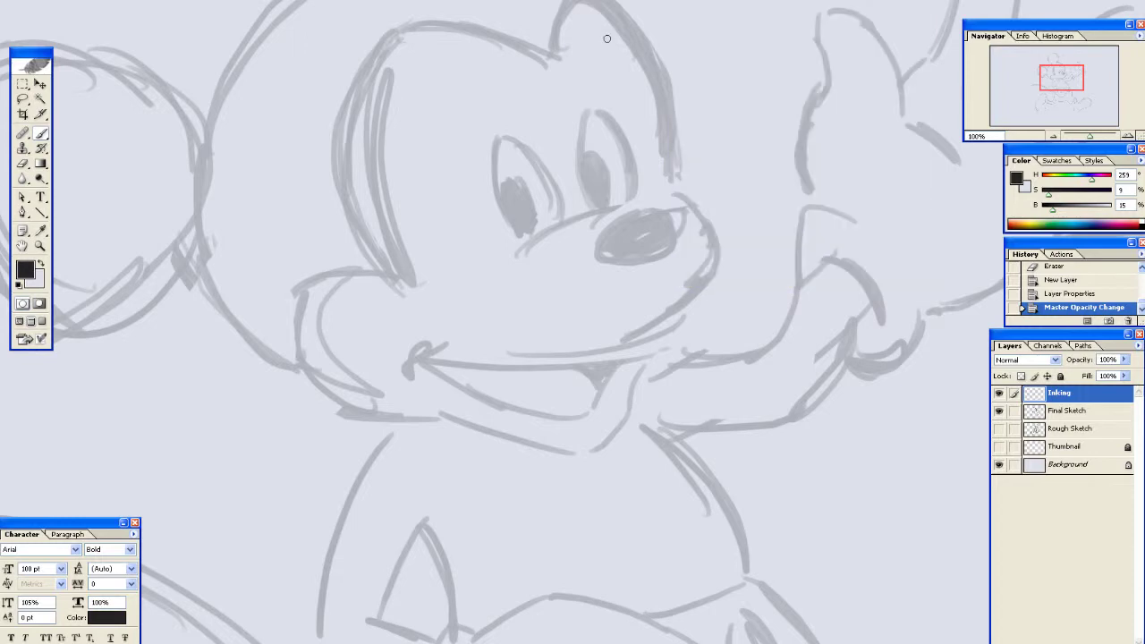
Ink the cheek outline in one curve from the base of the face mask around to the jaw, redoing strokes that miss the sketch
{"action": "mouse_move", "coordinate": [406, 276]}
{"action": "left_mouse_down"}
{"action": "mouse_move", "coordinate": [312, 283]}
{"action": "mouse_move", "coordinate": [297, 312]}
{"action": "left_mouse_up"}
{"action": "key", "text": "ctrl+alt+z"}
{"action": "key", "text": "ctrl+alt+z"}
{"action": "mouse_move", "coordinate": [405, 276]}
{"action": "left_mouse_down"}
{"action": "mouse_move", "coordinate": [321, 286]}
{"action": "mouse_move", "coordinate": [305, 356]}
{"action": "left_mouse_up"}
{"action": "key", "text": "ctrl+alt+z"}
{"action": "left_click_drag", "start_coordinate": [326, 281], "coordinate": [328, 403]}
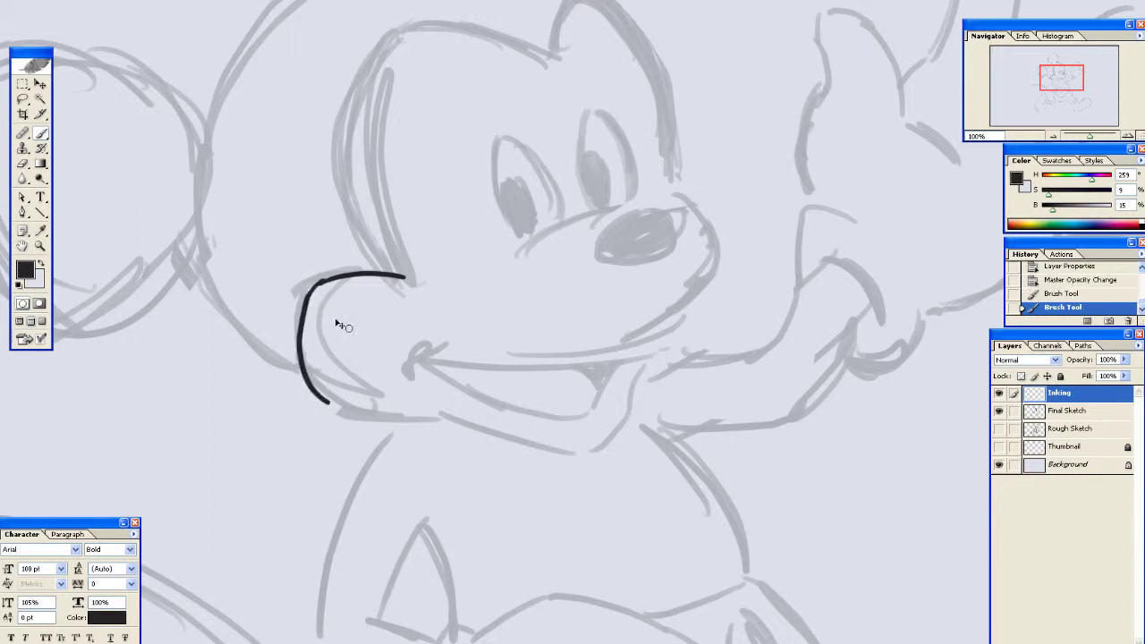
{"action": "key", "text": "ctrl+alt+z"}
{"action": "mouse_move", "coordinate": [320, 281]}
{"action": "left_mouse_down"}
{"action": "mouse_move", "coordinate": [301, 362]}
{"action": "mouse_move", "coordinate": [353, 405]}
{"action": "mouse_move", "coordinate": [428, 412]}
{"action": "left_mouse_up"}
Ink the crease at the corner of the smile and the curve under the eyes above the nose
{"action": "scroll", "coordinate": [519, 375], "scroll_direction": "right", "scroll_amount": 3}
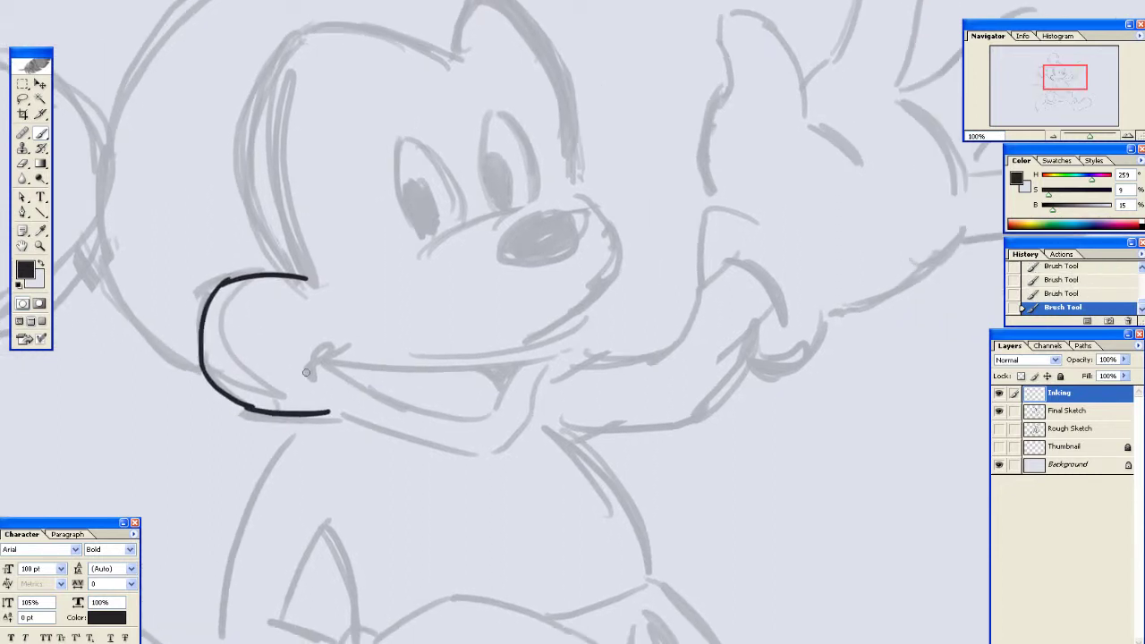
{"action": "mouse_move", "coordinate": [305, 372]}
{"action": "left_mouse_down"}
{"action": "mouse_move", "coordinate": [303, 359]}
{"action": "mouse_move", "coordinate": [342, 345]}
{"action": "left_mouse_up"}
{"action": "scroll", "coordinate": [402, 212], "scroll_direction": "up", "scroll_amount": 2}
{"action": "scroll", "coordinate": [420, 233], "scroll_direction": "right", "scroll_amount": 1}
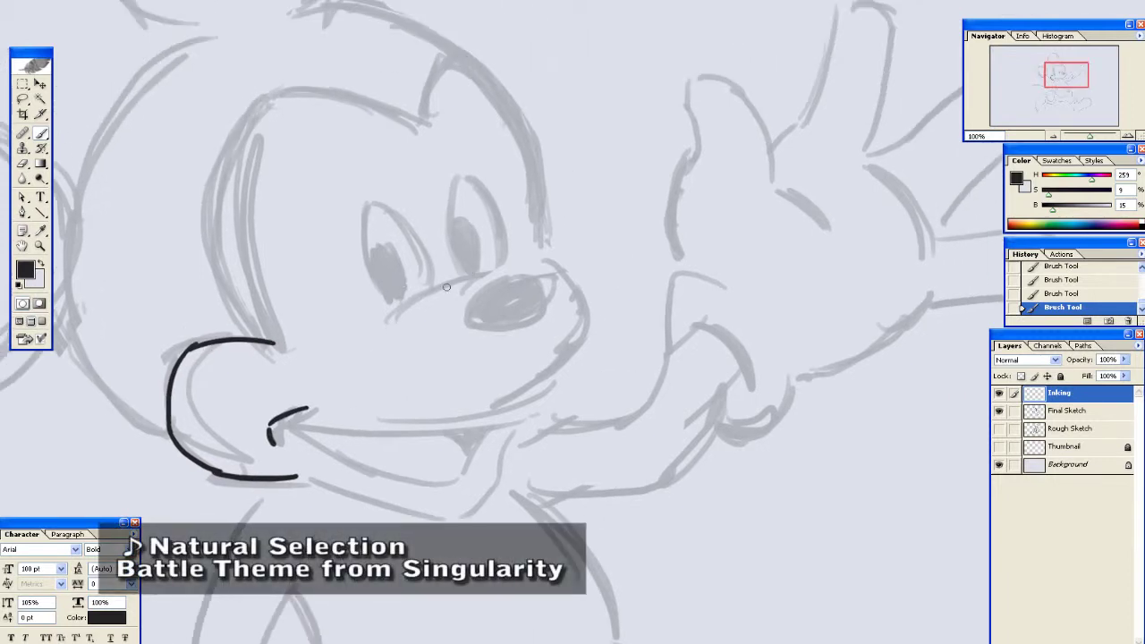
{"action": "left_click_drag", "start_coordinate": [395, 312], "coordinate": [495, 271]}
Ink the left edge of the face mask from the forehead down to the cheek, redoing strokes until the curve is smooth
{"action": "left_click_drag", "start_coordinate": [274, 96], "coordinate": [254, 238]}
{"action": "key", "text": "ctrl+z"}
{"action": "scroll", "coordinate": [439, 118], "scroll_direction": "up", "scroll_amount": 1}
{"action": "scroll", "coordinate": [439, 117], "scroll_direction": "left", "scroll_amount": 4}
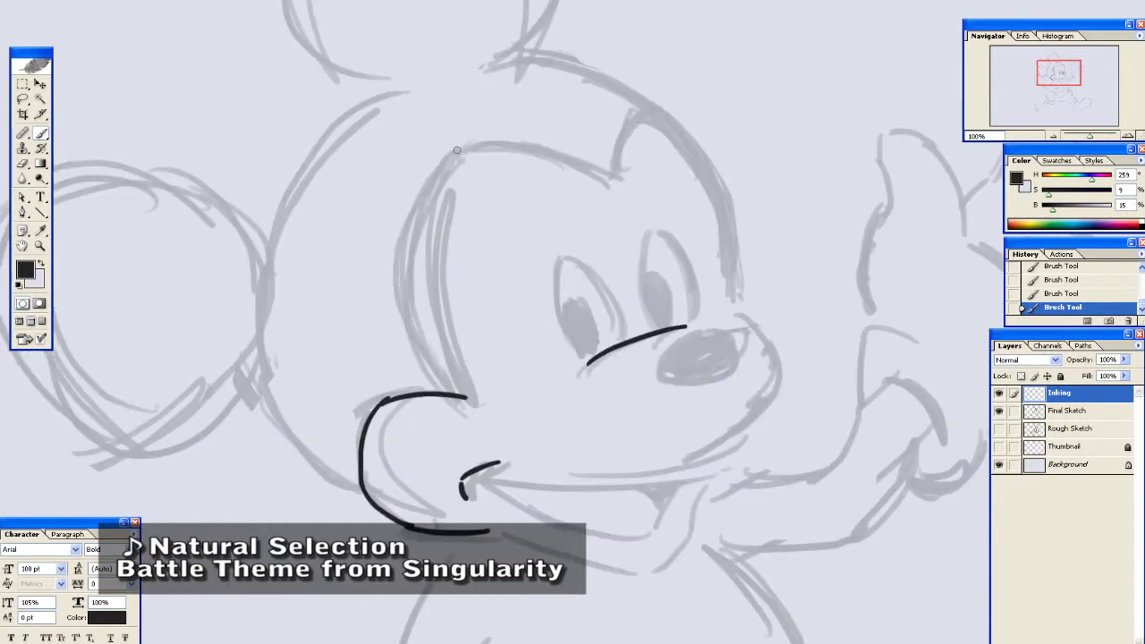
{"action": "scroll", "coordinate": [437, 260], "scroll_direction": "down", "scroll_amount": 1}
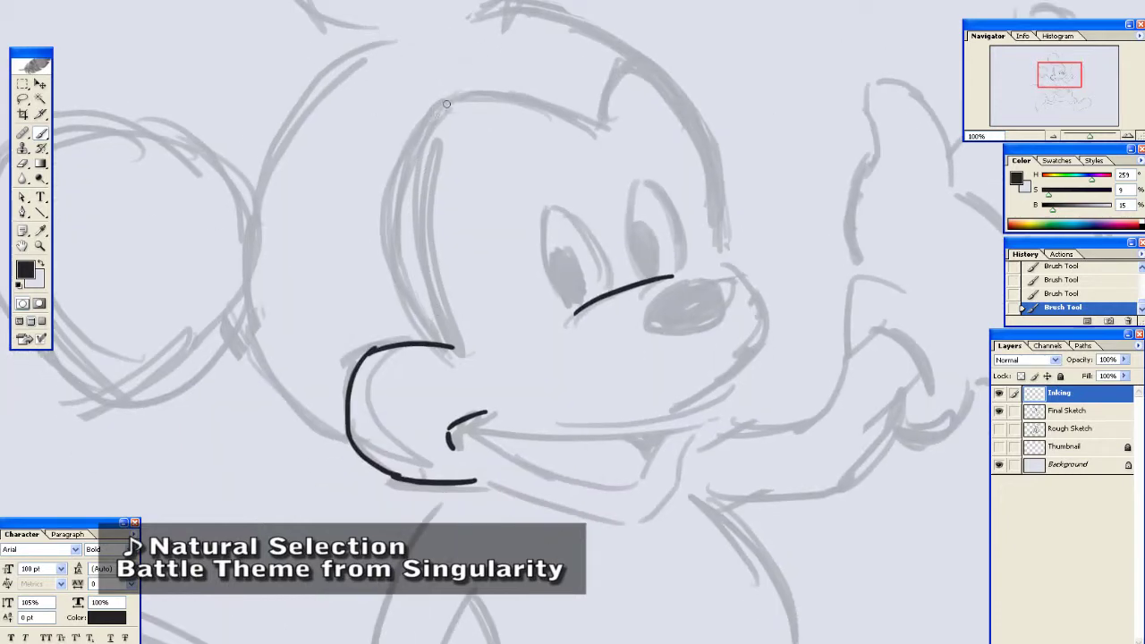
{"action": "mouse_move", "coordinate": [447, 99]}
{"action": "left_mouse_down"}
{"action": "mouse_move", "coordinate": [429, 122]}
{"action": "mouse_move", "coordinate": [413, 210]}
{"action": "mouse_move", "coordinate": [438, 309]}
{"action": "left_mouse_up"}
{"action": "key", "text": "ctrl+alt+z"}
{"action": "key", "text": "ctrl+alt+z"}
{"action": "key", "text": "ctrl+alt+z"}
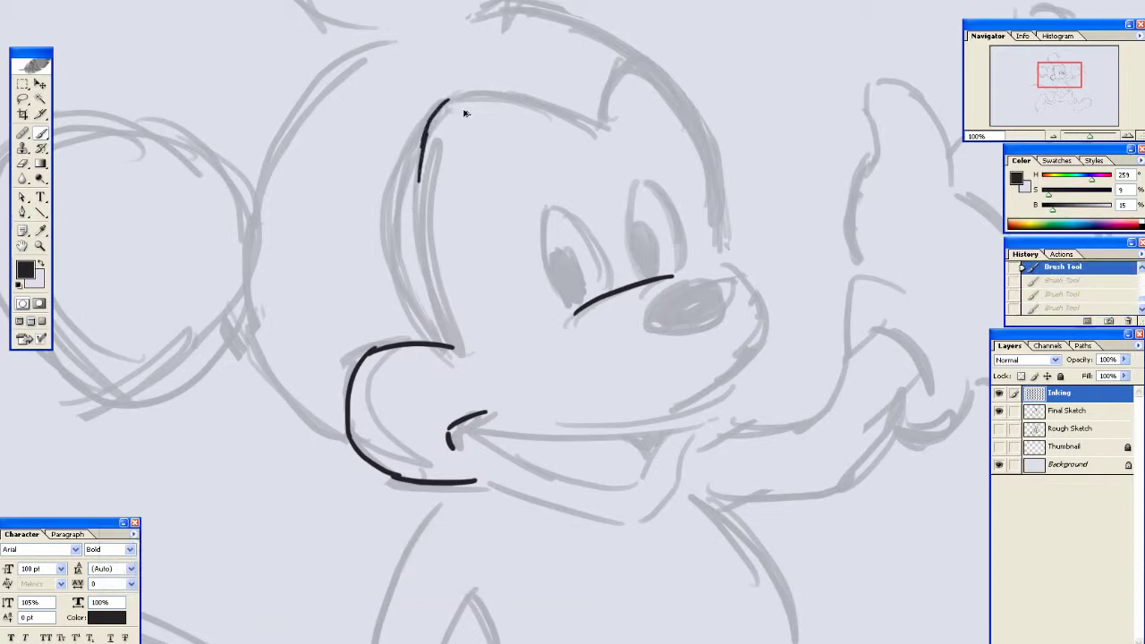
{"action": "left_click_drag", "start_coordinate": [447, 99], "coordinate": [405, 238]}
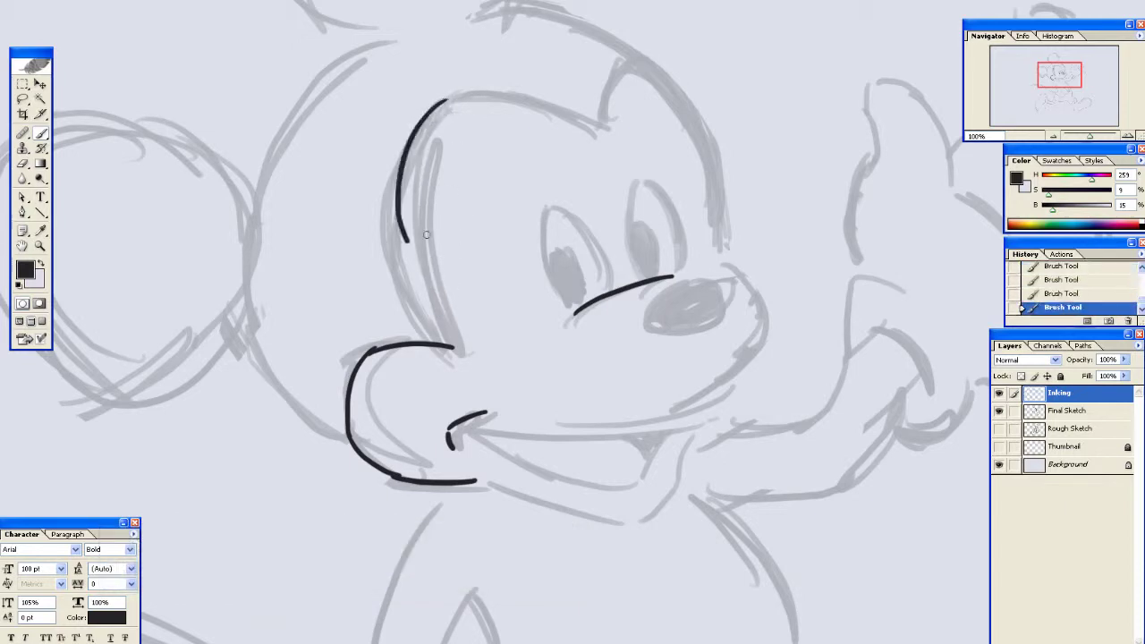
{"action": "key", "text": "ctrl+alt+z"}
{"action": "mouse_move", "coordinate": [452, 102]}
{"action": "left_mouse_down"}
{"action": "mouse_move", "coordinate": [422, 274]}
{"action": "mouse_move", "coordinate": [466, 350]}
{"action": "left_mouse_up"}
Ink the forehead hairline with its central peak and the front outline of the head down to the brow
{"action": "mouse_move", "coordinate": [492, 81]}
{"action": "left_mouse_down"}
{"action": "mouse_move", "coordinate": [377, 168]}
{"action": "mouse_move", "coordinate": [472, 208]}
{"action": "mouse_move", "coordinate": [505, 141]}
{"action": "left_mouse_up"}
{"action": "key", "text": "ctrl+z"}
{"action": "left_click_drag", "start_coordinate": [483, 207], "coordinate": [502, 152]}
{"action": "key", "text": "ctrl+z"}
{"action": "mouse_move", "coordinate": [483, 208]}
{"action": "left_mouse_down"}
{"action": "mouse_move", "coordinate": [506, 143]}
{"action": "mouse_move", "coordinate": [543, 173]}
{"action": "left_mouse_up"}
{"action": "left_click_drag", "start_coordinate": [515, 240], "coordinate": [561, 314]}
{"action": "left_click_drag", "start_coordinate": [420, 183], "coordinate": [576, 213]}
{"action": "key", "text": "ctrl+z"}
{"action": "left_click_drag", "start_coordinate": [420, 183], "coordinate": [587, 220]}
{"action": "key", "text": "ctrl+z"}
{"action": "left_click_drag", "start_coordinate": [421, 182], "coordinate": [586, 235]}
{"action": "mouse_move", "coordinate": [617, 274]}
{"action": "left_mouse_down"}
{"action": "mouse_move", "coordinate": [441, 168]}
{"action": "mouse_move", "coordinate": [466, 293]}
{"action": "left_mouse_up"}
{"action": "left_click_drag", "start_coordinate": [279, 175], "coordinate": [479, 176]}
Ink the back outline of the head above and below the left ear, ending at the cheek
{"action": "left_click_drag", "start_coordinate": [298, 121], "coordinate": [394, 103]}
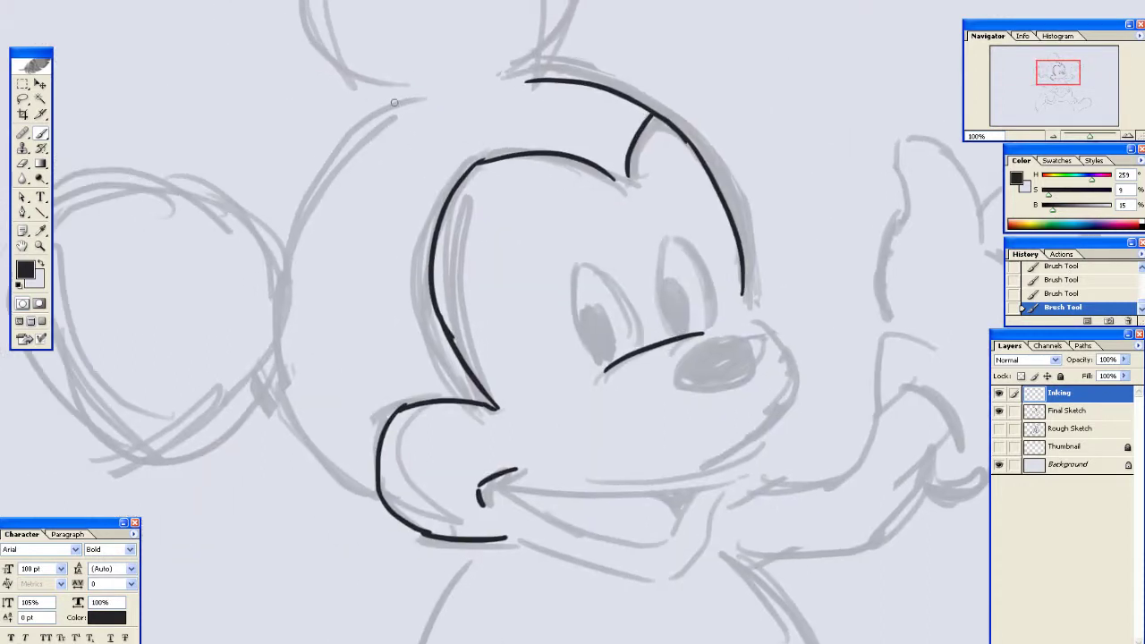
{"action": "left_click_drag", "start_coordinate": [528, 80], "coordinate": [391, 140]}
{"action": "key", "text": "ctrl+z"}
{"action": "mouse_move", "coordinate": [409, 102]}
{"action": "left_mouse_down"}
{"action": "mouse_move", "coordinate": [432, 99]}
{"action": "mouse_move", "coordinate": [339, 202]}
{"action": "left_mouse_up"}
{"action": "left_click_drag", "start_coordinate": [356, 160], "coordinate": [327, 255]}
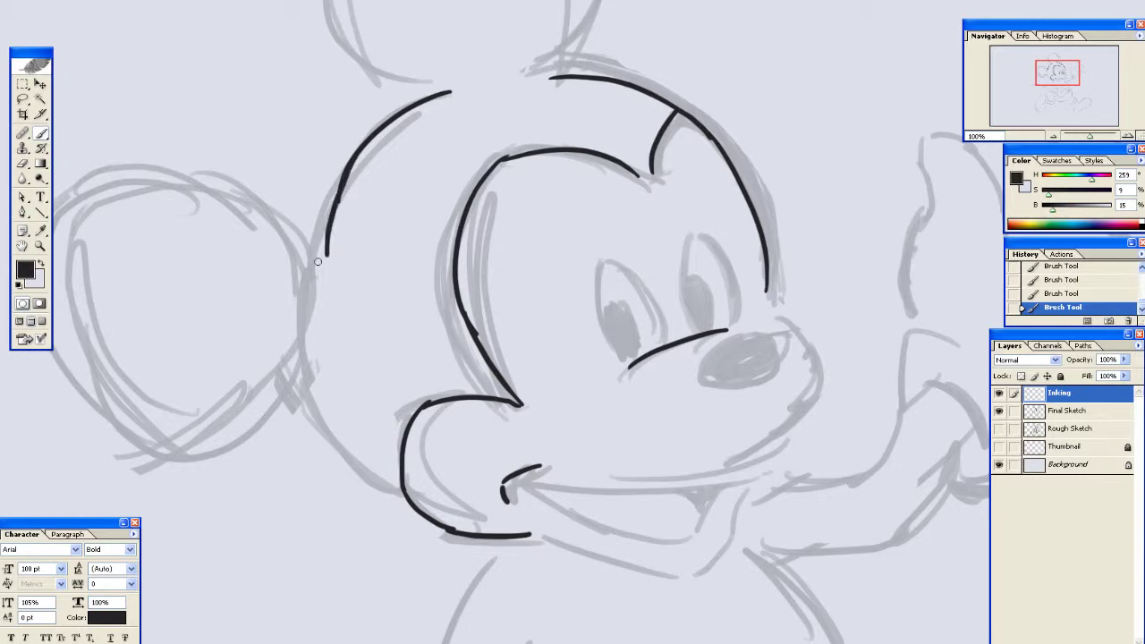
{"action": "left_click_drag", "start_coordinate": [318, 338], "coordinate": [400, 474]}
Ink the top arc of the left ear and bring it down to meet the back of the head
{"action": "mouse_move", "coordinate": [251, 282]}
{"action": "left_mouse_down"}
{"action": "mouse_move", "coordinate": [422, 274]}
{"action": "mouse_move", "coordinate": [344, 219]}
{"action": "left_mouse_up"}
{"action": "left_click_drag", "start_coordinate": [385, 143], "coordinate": [459, 191]}
{"action": "left_click_drag", "start_coordinate": [486, 236], "coordinate": [393, 157]}
{"action": "key", "text": "ctrl+z"}
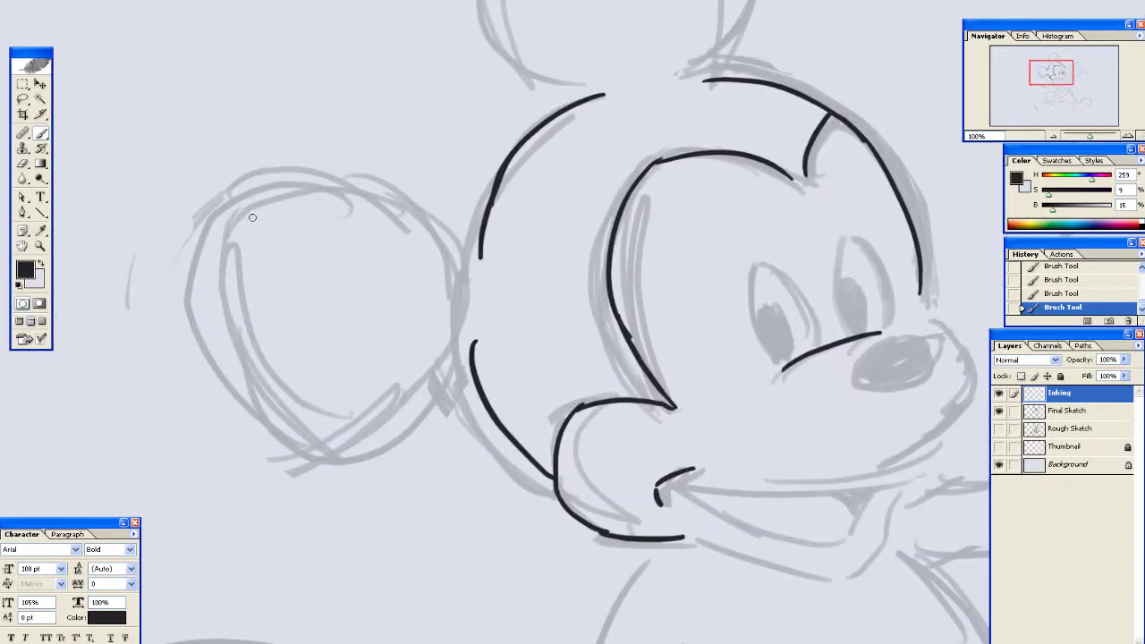
{"action": "mouse_move", "coordinate": [253, 229]}
{"action": "left_mouse_down"}
{"action": "mouse_move", "coordinate": [360, 166]}
{"action": "mouse_move", "coordinate": [449, 224]}
{"action": "left_mouse_up"}
{"action": "key", "text": "ctrl+z"}
{"action": "mouse_move", "coordinate": [358, 166]}
{"action": "left_mouse_down"}
{"action": "mouse_move", "coordinate": [409, 179]}
{"action": "mouse_move", "coordinate": [493, 248]}
{"action": "mouse_move", "coordinate": [492, 269]}
{"action": "left_mouse_up"}
{"action": "key", "text": "ctrl+z"}
{"action": "key", "text": "ctrl+z"}
{"action": "left_click_drag", "start_coordinate": [366, 167], "coordinate": [481, 259]}
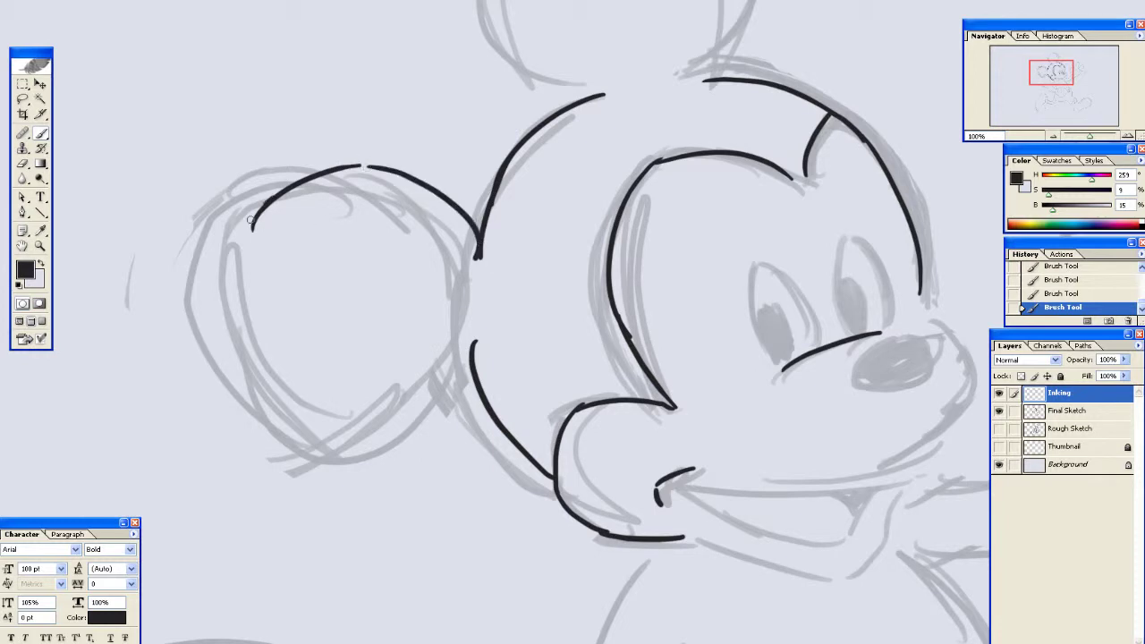
Ink the outer side and underside of the left ear, redoing the curve until it is round
{"action": "left_click_drag", "start_coordinate": [253, 221], "coordinate": [285, 402]}
{"action": "key", "text": "ctrl+z"}
{"action": "left_click_drag", "start_coordinate": [255, 222], "coordinate": [309, 443]}
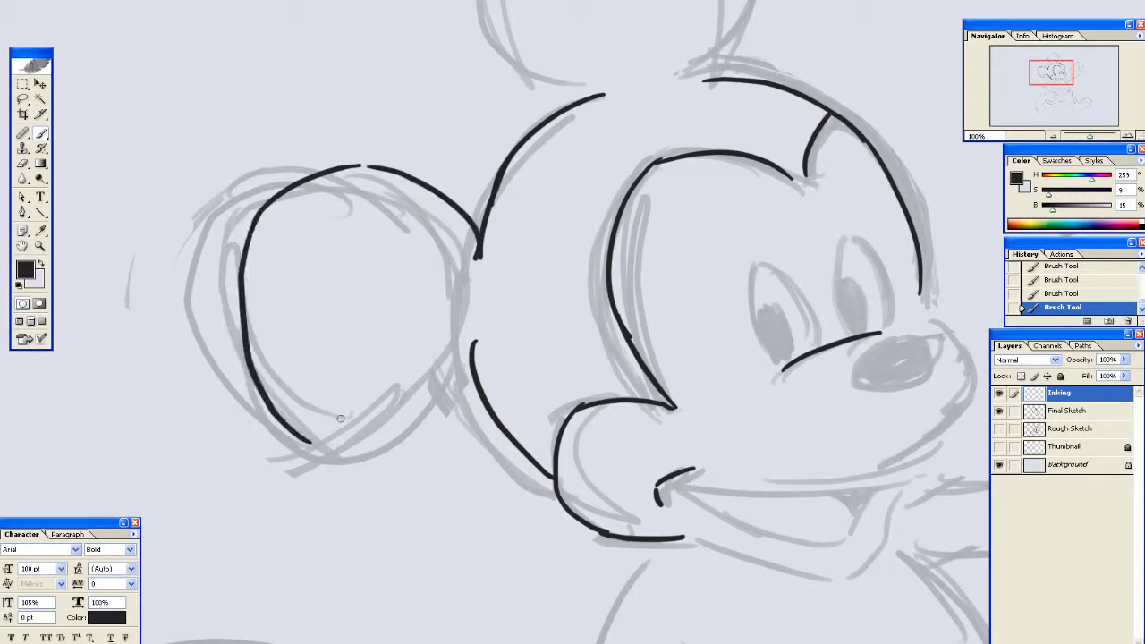
{"action": "key", "text": "ctrl+z"}
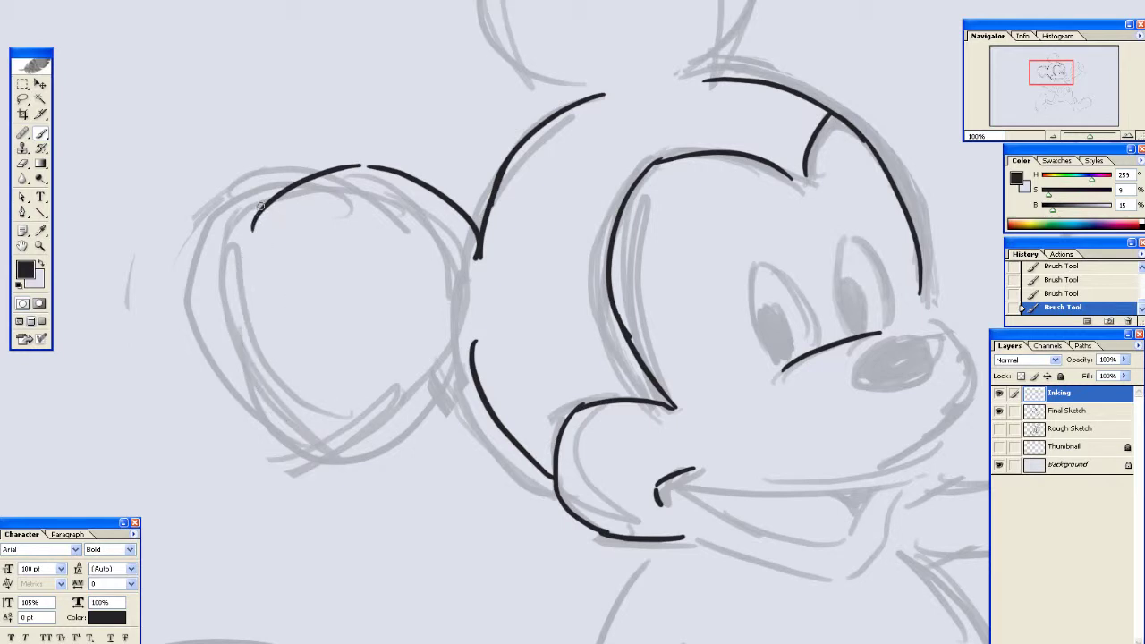
{"action": "mouse_move", "coordinate": [264, 200]}
{"action": "left_mouse_down"}
{"action": "mouse_move", "coordinate": [240, 265]}
{"action": "mouse_move", "coordinate": [283, 386]}
{"action": "left_mouse_up"}
{"action": "key", "text": "ctrl+z"}
{"action": "mouse_move", "coordinate": [261, 207]}
{"action": "left_mouse_down"}
{"action": "mouse_move", "coordinate": [268, 402]}
{"action": "mouse_move", "coordinate": [392, 422]}
{"action": "left_mouse_up"}
{"action": "key", "text": "ctrl+z"}
{"action": "left_click_drag", "start_coordinate": [268, 399], "coordinate": [413, 424]}
Close the left ear with a lower curve that joins its underside to the back of the head
{"action": "left_click_drag", "start_coordinate": [467, 354], "coordinate": [402, 427]}
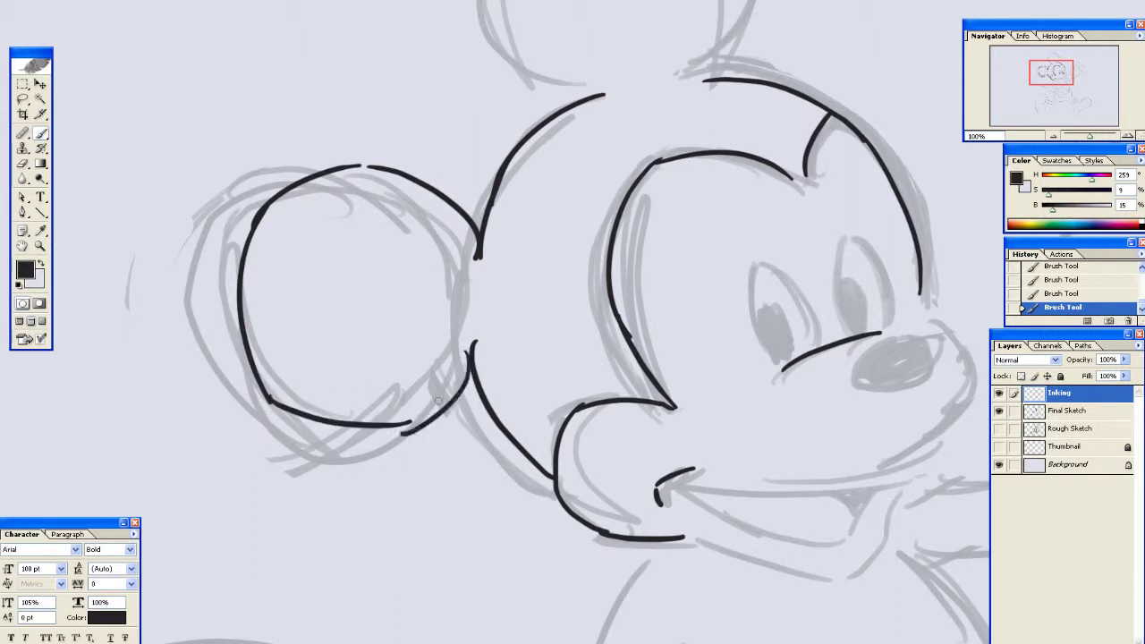
{"action": "key", "text": "ctrl+z"}
{"action": "left_click_drag", "start_coordinate": [469, 354], "coordinate": [403, 428]}
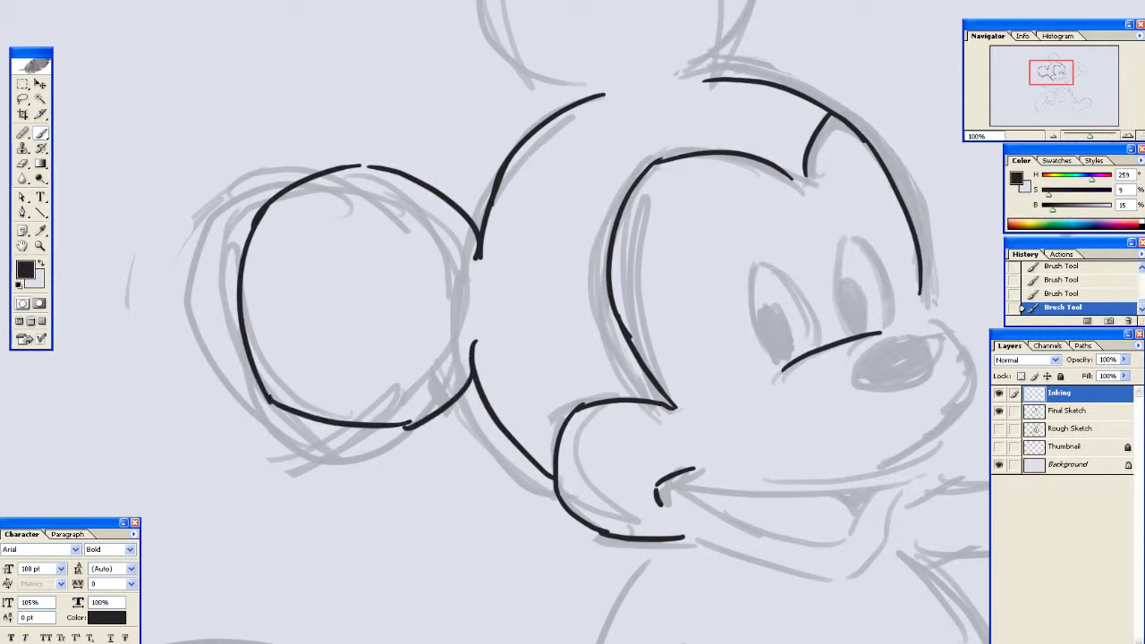
{"action": "key", "text": "ctrl+z"}
{"action": "left_click_drag", "start_coordinate": [474, 346], "coordinate": [417, 431]}
{"action": "key", "text": "ctrl+z"}
{"action": "left_click_drag", "start_coordinate": [474, 347], "coordinate": [406, 417]}
{"action": "key", "text": "ctrl+z"}
{"action": "mouse_move", "coordinate": [361, 165]}
{"action": "left_mouse_down"}
{"action": "mouse_move", "coordinate": [374, 167]}
{"action": "mouse_move", "coordinate": [386, 209]}
{"action": "mouse_move", "coordinate": [253, 417]}
{"action": "left_mouse_up"}
Ink the left side of the upper ear from its top down to the head
{"action": "mouse_move", "coordinate": [421, 72]}
{"action": "left_mouse_down"}
{"action": "mouse_move", "coordinate": [336, 181]}
{"action": "mouse_move", "coordinate": [381, 282]}
{"action": "mouse_move", "coordinate": [342, 144]}
{"action": "left_mouse_up"}
{"action": "key", "text": "ctrl+z"}
{"action": "left_click_drag", "start_coordinate": [390, 96], "coordinate": [345, 275]}
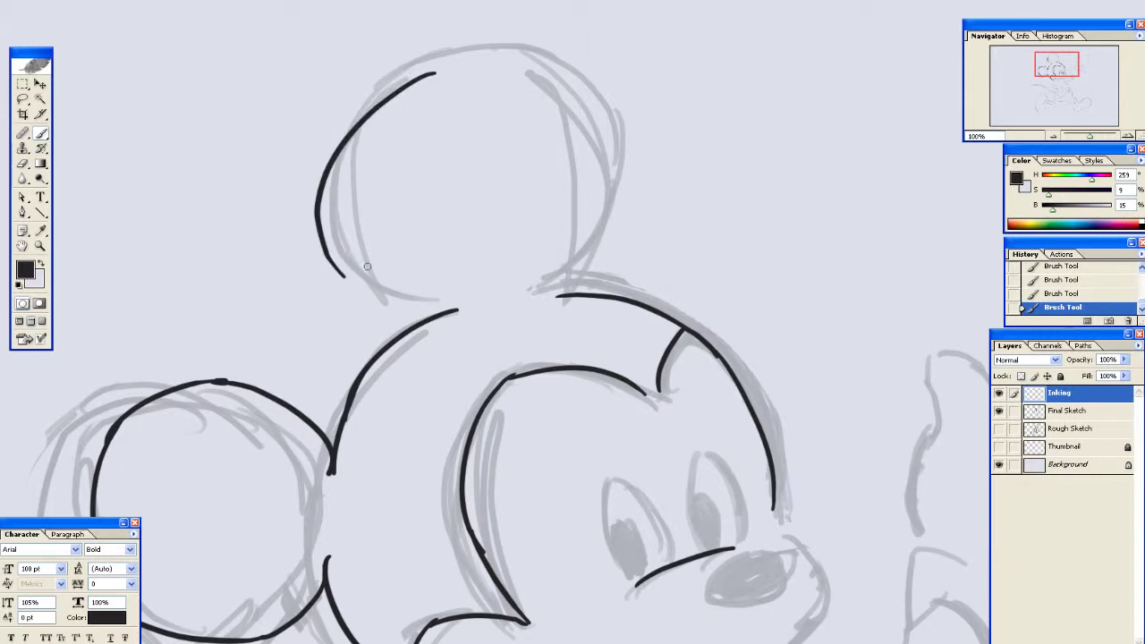
{"action": "key", "text": "ctrl+z"}
{"action": "mouse_move", "coordinate": [423, 87]}
{"action": "left_mouse_down"}
{"action": "mouse_move", "coordinate": [415, 295]}
{"action": "mouse_move", "coordinate": [469, 303]}
{"action": "left_mouse_up"}
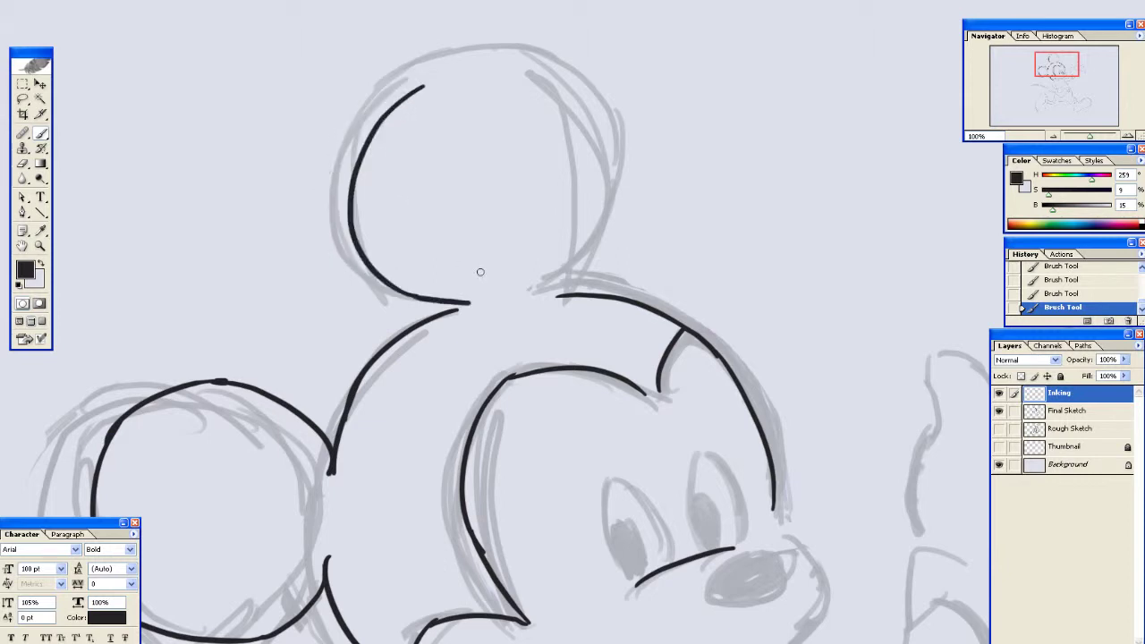
Ink the top and right side of the upper ear, bringing the curve back down to the head
{"action": "left_click_drag", "start_coordinate": [417, 89], "coordinate": [593, 97]}
{"action": "key", "text": "ctrl+z"}
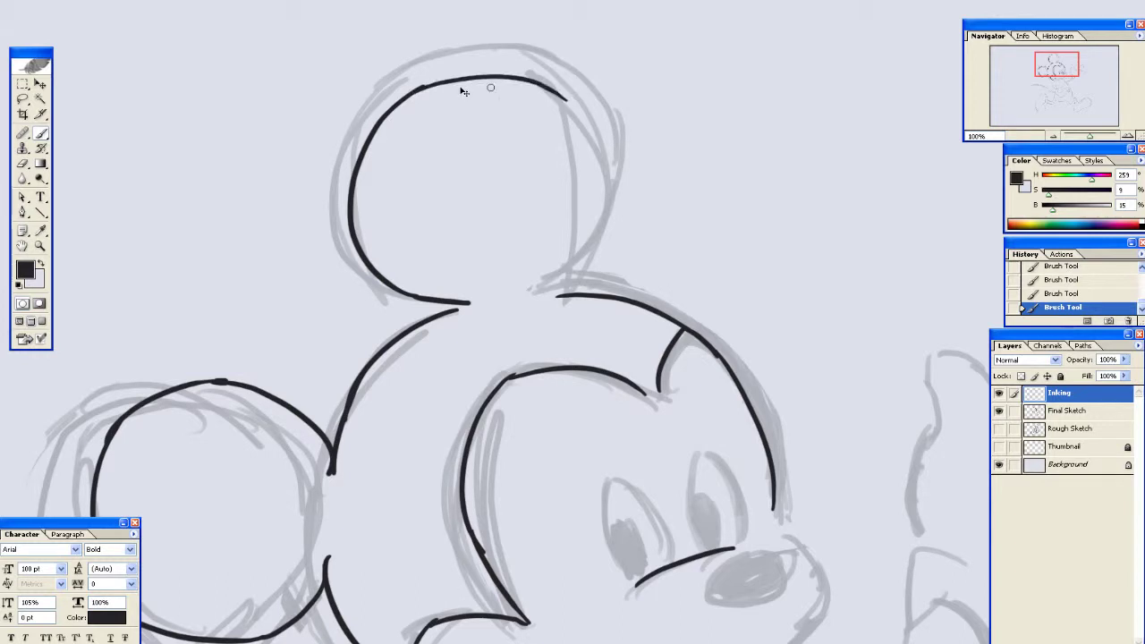
{"action": "mouse_move", "coordinate": [424, 86]}
{"action": "left_mouse_down"}
{"action": "mouse_move", "coordinate": [602, 105]}
{"action": "mouse_move", "coordinate": [627, 206]}
{"action": "mouse_move", "coordinate": [578, 284]}
{"action": "left_mouse_up"}
{"action": "key", "text": "ctrl+z"}
{"action": "left_click_drag", "start_coordinate": [627, 206], "coordinate": [558, 287]}
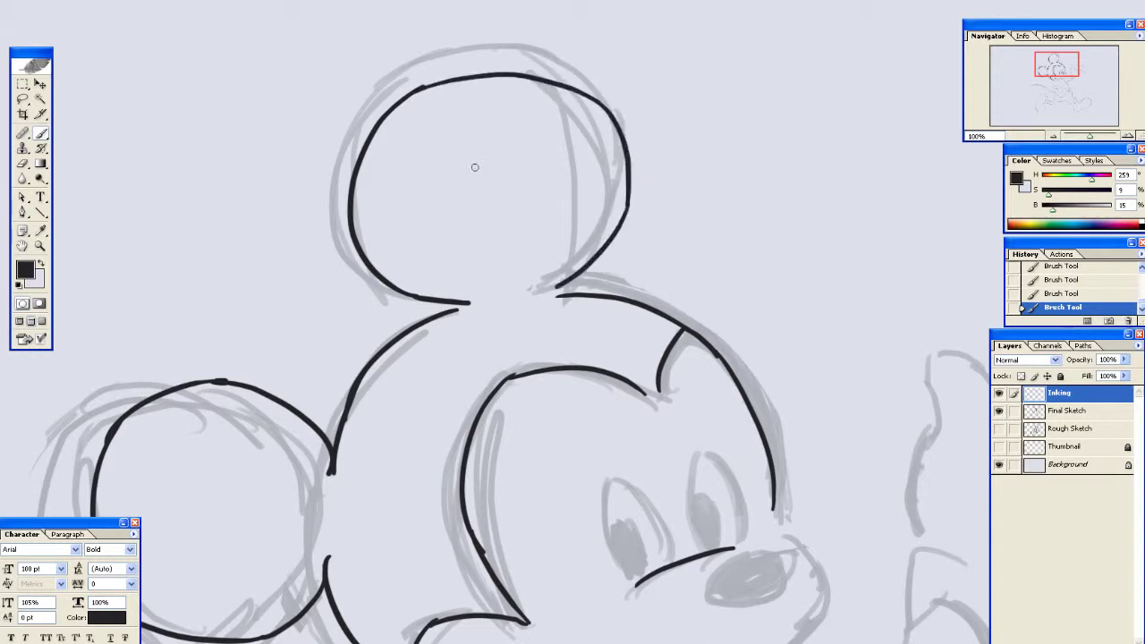
Join the head outline to both ends of the upper ear with short brush strokes
{"action": "key", "text": "w"}
{"action": "key", "text": "b"}
{"action": "left_click_drag", "start_coordinate": [446, 313], "coordinate": [468, 304]}
{"action": "mouse_move", "coordinate": [563, 283]}
{"action": "left_mouse_down"}
{"action": "mouse_move", "coordinate": [551, 292]}
{"action": "mouse_move", "coordinate": [610, 297]}
{"action": "left_mouse_up"}
Ink the small bump between the front of the head outline and the muzzle
{"action": "mouse_move", "coordinate": [481, 402]}
{"action": "left_mouse_down"}
{"action": "mouse_move", "coordinate": [465, 197]}
{"action": "mouse_move", "coordinate": [428, 143]}
{"action": "left_mouse_up"}
{"action": "left_click_drag", "start_coordinate": [551, 261], "coordinate": [421, 261]}
{"action": "mouse_move", "coordinate": [601, 254]}
{"action": "left_mouse_down"}
{"action": "mouse_move", "coordinate": [593, 211]}
{"action": "mouse_move", "coordinate": [608, 218]}
{"action": "mouse_move", "coordinate": [605, 231]}
{"action": "left_mouse_up"}
{"action": "key", "text": "ctrl+z"}
{"action": "key", "text": "ctrl+z"}
Ink the upper smile line from the mouth corner toward the muzzle, redoing it until it follows the sketch
{"action": "left_click_drag", "start_coordinate": [332, 395], "coordinate": [474, 406]}
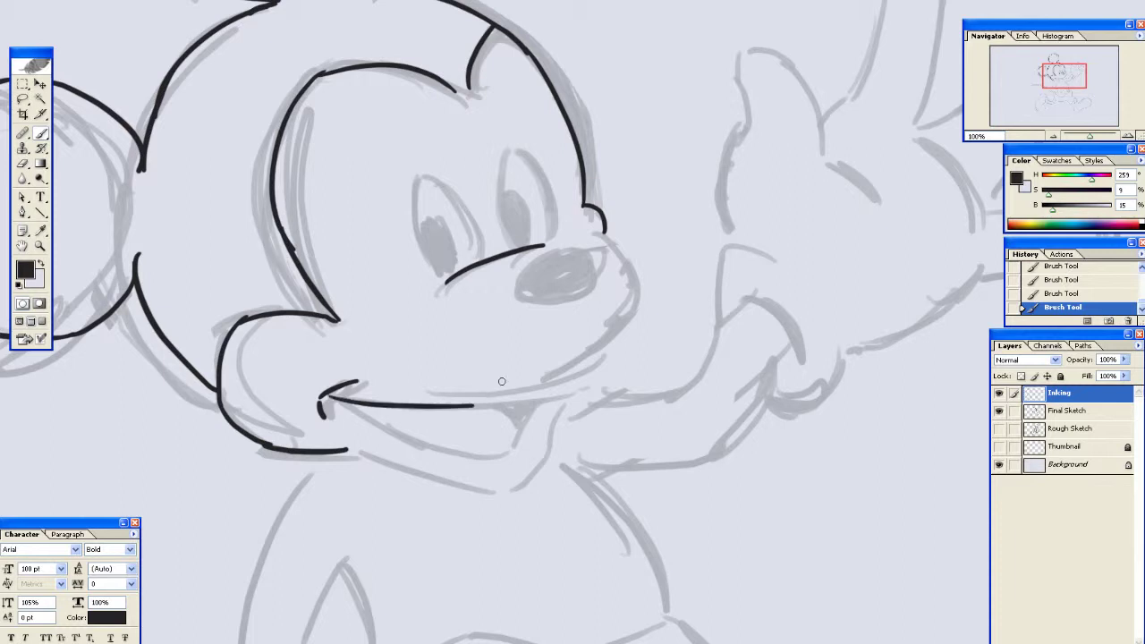
{"action": "key", "text": "ctrl+z"}
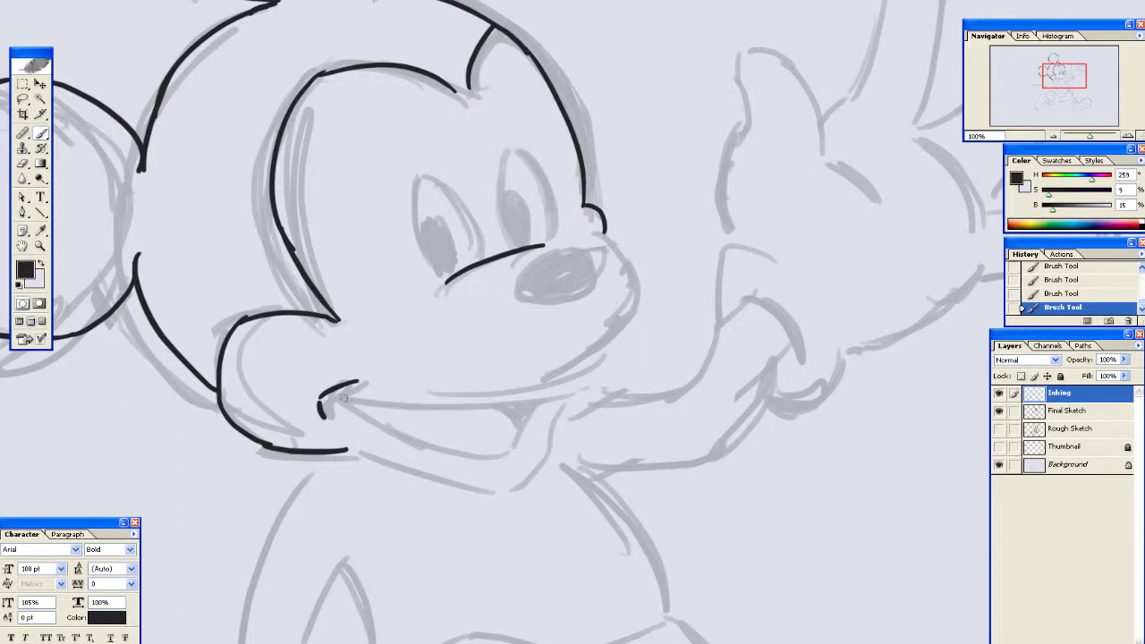
{"action": "left_click_drag", "start_coordinate": [400, 355], "coordinate": [325, 337]}
{"action": "left_click_drag", "start_coordinate": [253, 382], "coordinate": [418, 363]}
{"action": "key", "text": "ctrl+z"}
{"action": "left_click_drag", "start_coordinate": [254, 382], "coordinate": [399, 379]}
{"action": "key", "text": "ctrl+z"}
{"action": "left_click_drag", "start_coordinate": [246, 384], "coordinate": [401, 379]}
{"action": "key", "text": "ctrl+z"}
{"action": "left_click_drag", "start_coordinate": [245, 386], "coordinate": [434, 381]}
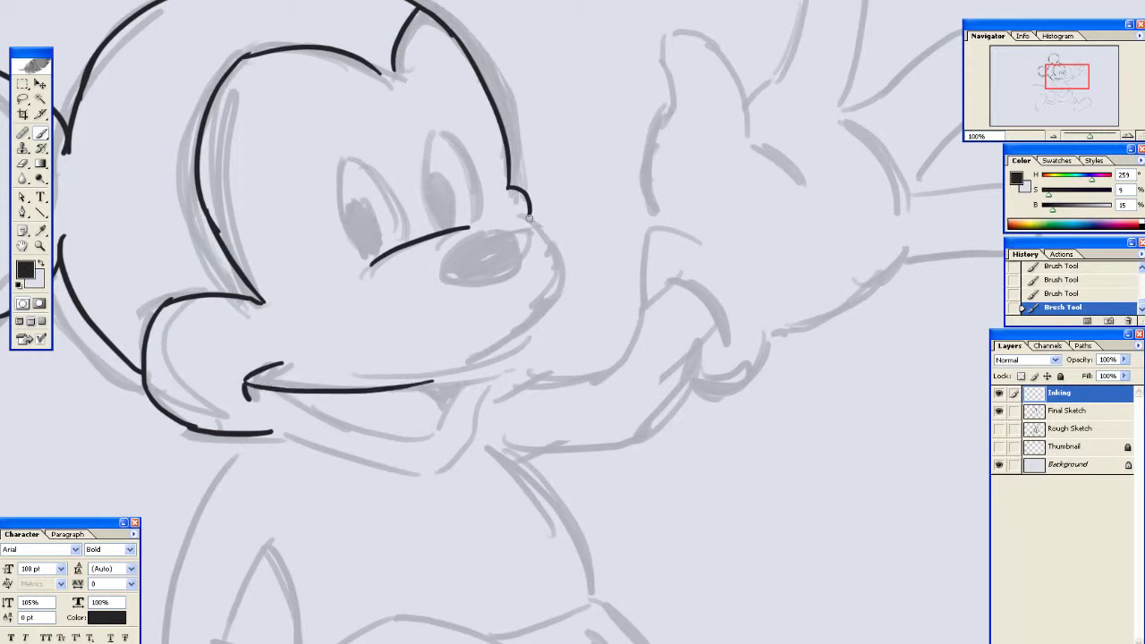
Ink the front of the muzzle from beside the nose around and down to the end of the smile line
{"action": "left_click_drag", "start_coordinate": [529, 218], "coordinate": [577, 287]}
{"action": "key", "text": "ctrl+z"}
{"action": "left_click_drag", "start_coordinate": [529, 217], "coordinate": [553, 302]}
{"action": "left_click_drag", "start_coordinate": [560, 252], "coordinate": [554, 305]}
{"action": "left_click_drag", "start_coordinate": [561, 291], "coordinate": [498, 361]}
{"action": "key", "text": "ctrl+z"}
{"action": "left_click_drag", "start_coordinate": [434, 382], "coordinate": [519, 340]}
{"action": "key", "text": "ctrl+z"}
{"action": "mouse_move", "coordinate": [561, 297]}
{"action": "left_mouse_down"}
{"action": "mouse_move", "coordinate": [497, 352]}
{"action": "mouse_move", "coordinate": [505, 347]}
{"action": "left_mouse_up"}
{"action": "left_click_drag", "start_coordinate": [370, 377], "coordinate": [376, 307]}
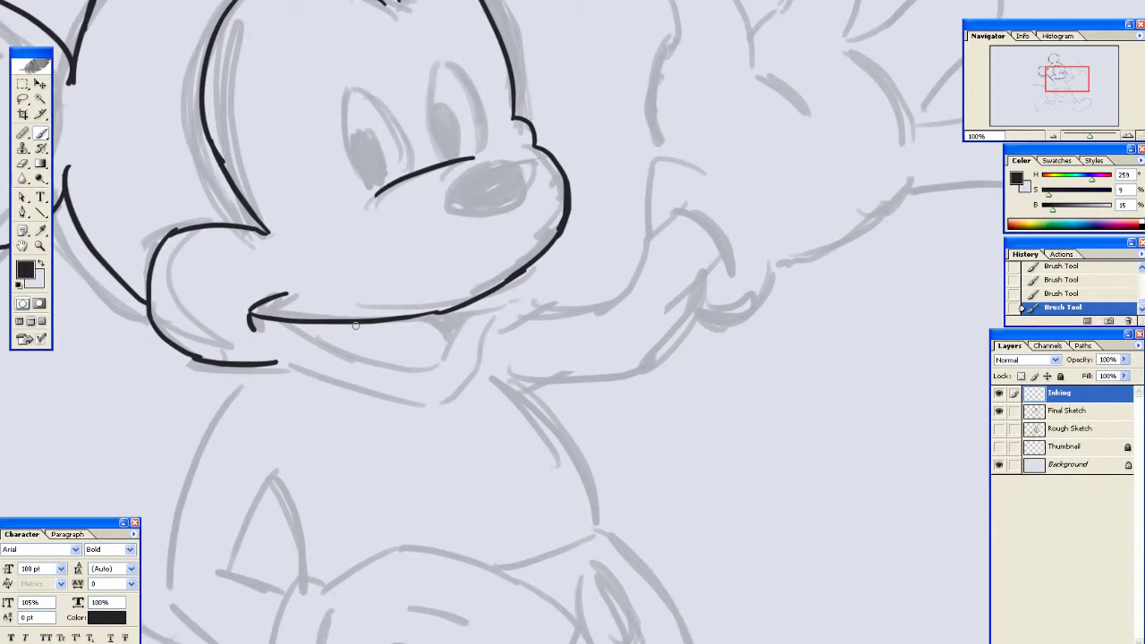
Ink the lower lip and right edge of the open mouth, and erase the excess ink where they meet
{"action": "left_click_drag", "start_coordinate": [252, 319], "coordinate": [391, 358]}
{"action": "key", "text": "ctrl+z"}
{"action": "mouse_move", "coordinate": [265, 318]}
{"action": "left_mouse_down"}
{"action": "mouse_move", "coordinate": [373, 355]}
{"action": "mouse_move", "coordinate": [444, 363]}
{"action": "left_mouse_up"}
{"action": "mouse_move", "coordinate": [506, 284]}
{"action": "left_mouse_down"}
{"action": "mouse_move", "coordinate": [483, 337]}
{"action": "mouse_move", "coordinate": [492, 338]}
{"action": "left_mouse_up"}
{"action": "key", "text": "e"}
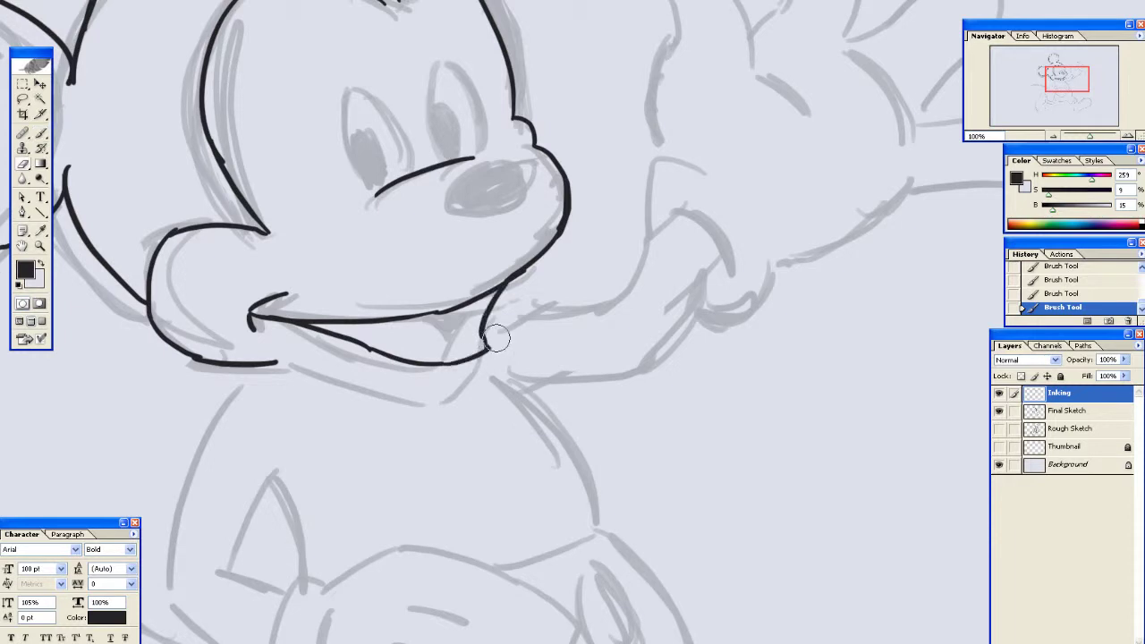
{"action": "left_click", "coordinate": [497, 338]}
Ink the jaw and chin below the mouth and add the short curve inside the mouth opening
{"action": "key", "text": "b"}
{"action": "left_click_drag", "start_coordinate": [275, 362], "coordinate": [467, 384]}
{"action": "left_click_drag", "start_coordinate": [534, 262], "coordinate": [513, 328]}
{"action": "mouse_move", "coordinate": [468, 385]}
{"action": "left_mouse_down"}
{"action": "mouse_move", "coordinate": [513, 349]}
{"action": "mouse_move", "coordinate": [480, 452]}
{"action": "left_mouse_up"}
{"action": "left_click_drag", "start_coordinate": [492, 366], "coordinate": [424, 360]}
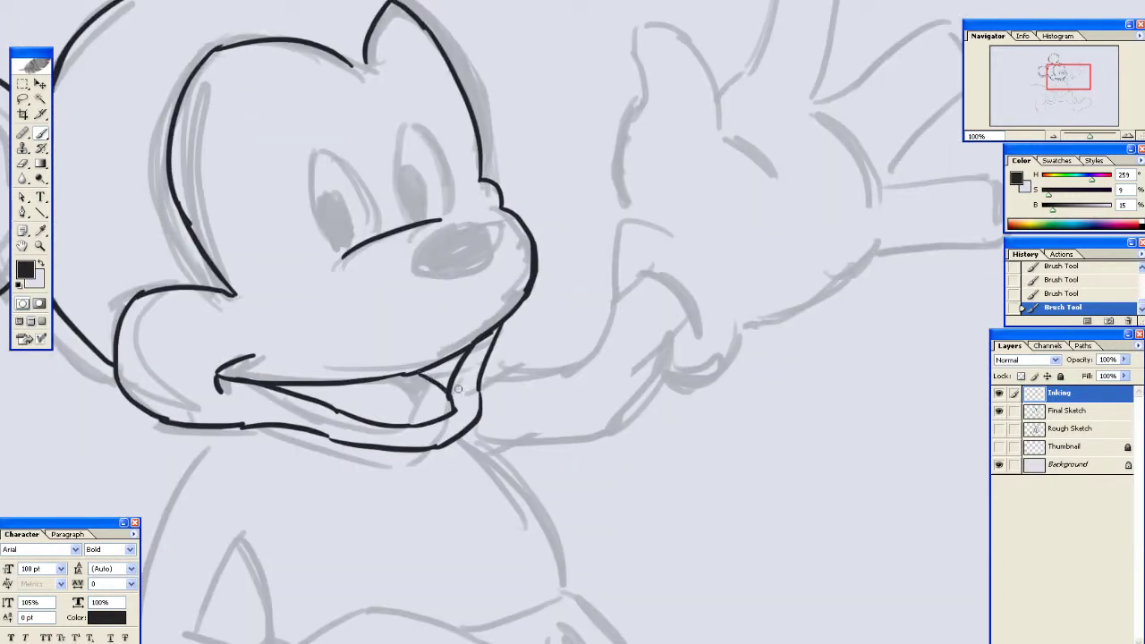
Ink both sides of the left eye's outline down to the curve above the nose
{"action": "left_click_drag", "start_coordinate": [339, 231], "coordinate": [393, 327]}
{"action": "mouse_move", "coordinate": [375, 237]}
{"action": "left_mouse_down"}
{"action": "mouse_move", "coordinate": [369, 294]}
{"action": "mouse_move", "coordinate": [396, 349]}
{"action": "mouse_move", "coordinate": [420, 328]}
{"action": "left_mouse_up"}
{"action": "key", "text": "ctrl+z"}
{"action": "left_click_drag", "start_coordinate": [376, 234], "coordinate": [433, 326]}
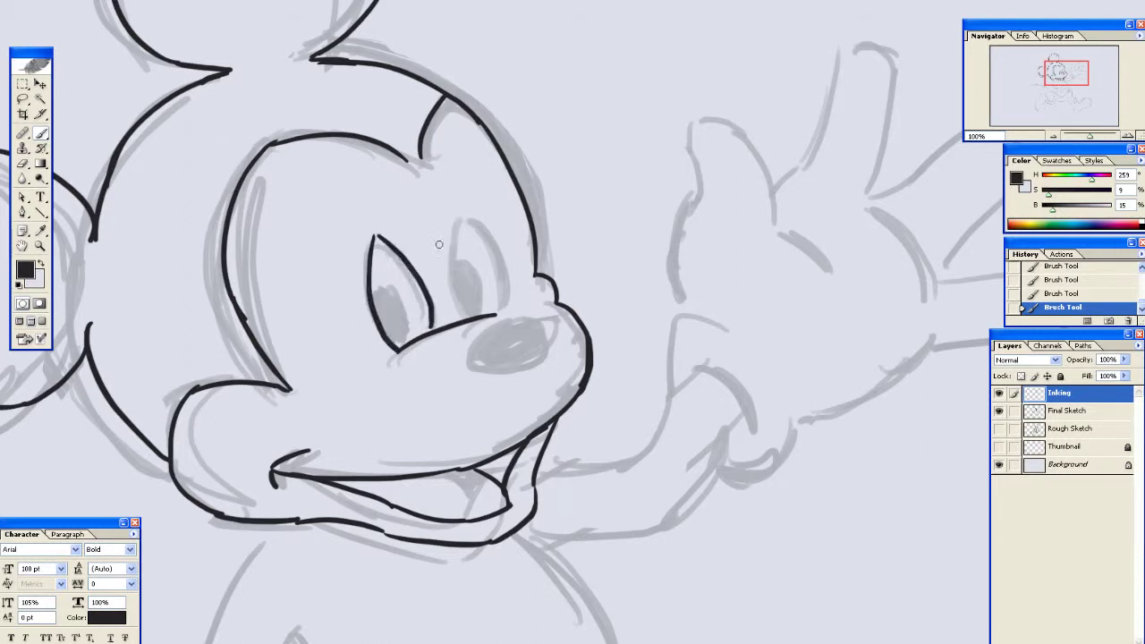
Ink the right eye's outline, redoing its left side until the curve fits the sketch
{"action": "left_click_drag", "start_coordinate": [453, 222], "coordinate": [463, 318]}
{"action": "key", "text": "ctrl+z"}
{"action": "left_click_drag", "start_coordinate": [455, 223], "coordinate": [468, 325]}
{"action": "key", "text": "ctrl+z"}
{"action": "left_click_drag", "start_coordinate": [455, 218], "coordinate": [460, 318]}
{"action": "key", "text": "ctrl+z"}
{"action": "mouse_move", "coordinate": [455, 215]}
{"action": "left_mouse_down"}
{"action": "mouse_move", "coordinate": [461, 315]}
{"action": "mouse_move", "coordinate": [489, 255]}
{"action": "mouse_move", "coordinate": [496, 306]}
{"action": "mouse_move", "coordinate": [621, 379]}
{"action": "mouse_move", "coordinate": [537, 338]}
{"action": "left_mouse_up"}
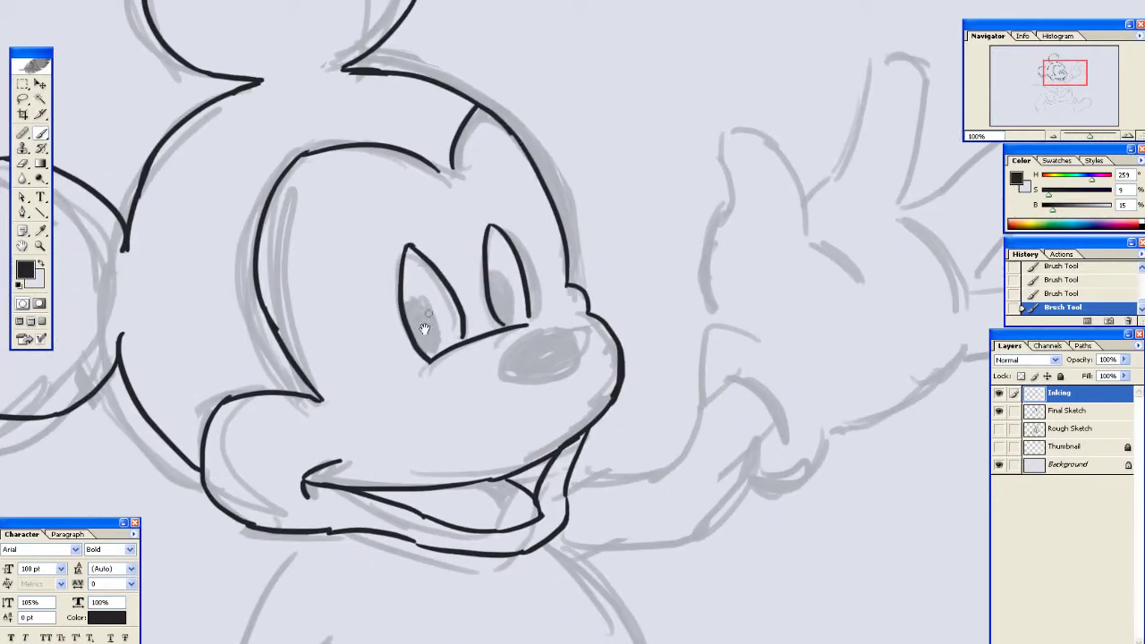
Outline the pupils inside both eyes
{"action": "mouse_move", "coordinate": [425, 328]}
{"action": "left_mouse_down"}
{"action": "mouse_move", "coordinate": [384, 227]}
{"action": "mouse_move", "coordinate": [393, 215]}
{"action": "mouse_move", "coordinate": [408, 279]}
{"action": "left_mouse_up"}
{"action": "left_click_drag", "start_coordinate": [467, 193], "coordinate": [488, 225]}
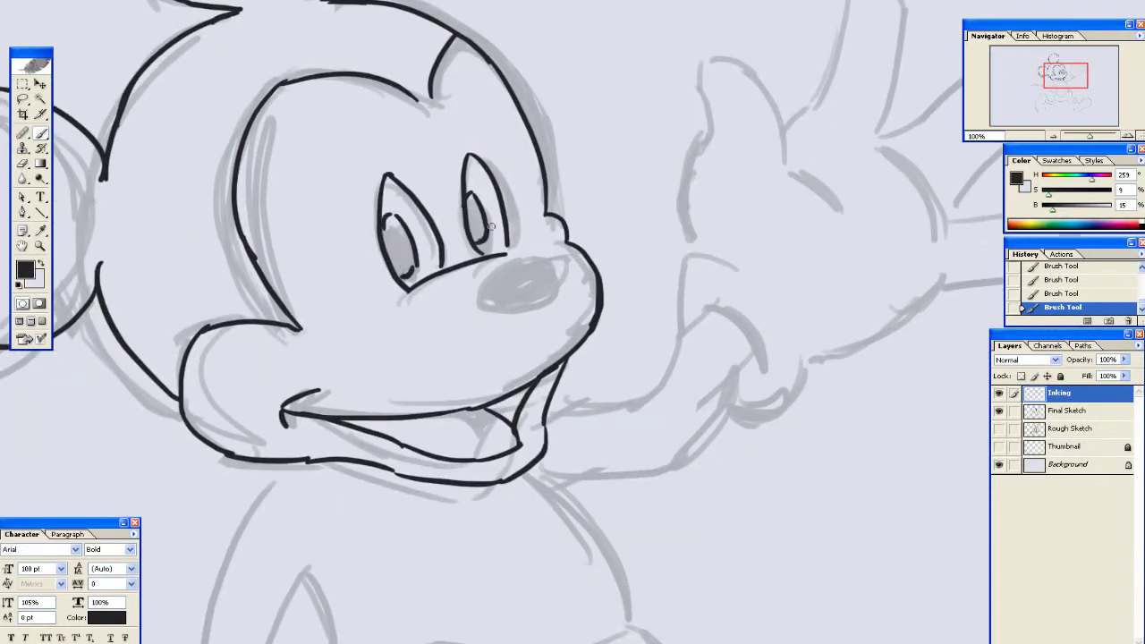
{"action": "left_click_drag", "start_coordinate": [401, 225], "coordinate": [411, 237]}
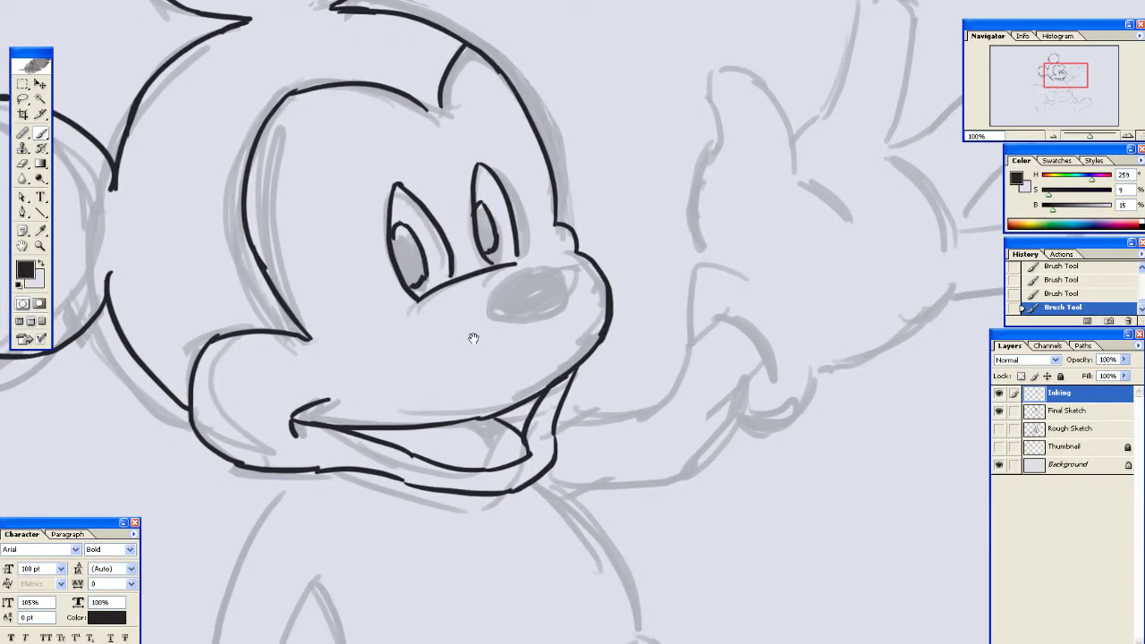
Outline the oval nose with curved strokes along its top and underside
{"action": "mouse_move", "coordinate": [478, 335]}
{"action": "left_mouse_down"}
{"action": "mouse_move", "coordinate": [423, 290]}
{"action": "mouse_move", "coordinate": [497, 219]}
{"action": "left_mouse_up"}
{"action": "left_click_drag", "start_coordinate": [431, 254], "coordinate": [492, 281]}
{"action": "mouse_move", "coordinate": [432, 258]}
{"action": "left_mouse_down"}
{"action": "mouse_move", "coordinate": [471, 273]}
{"action": "mouse_move", "coordinate": [507, 255]}
{"action": "left_mouse_up"}
{"action": "mouse_move", "coordinate": [465, 309]}
{"action": "left_mouse_down"}
{"action": "mouse_move", "coordinate": [501, 483]}
{"action": "mouse_move", "coordinate": [544, 476]}
{"action": "mouse_move", "coordinate": [419, 381]}
{"action": "left_mouse_up"}
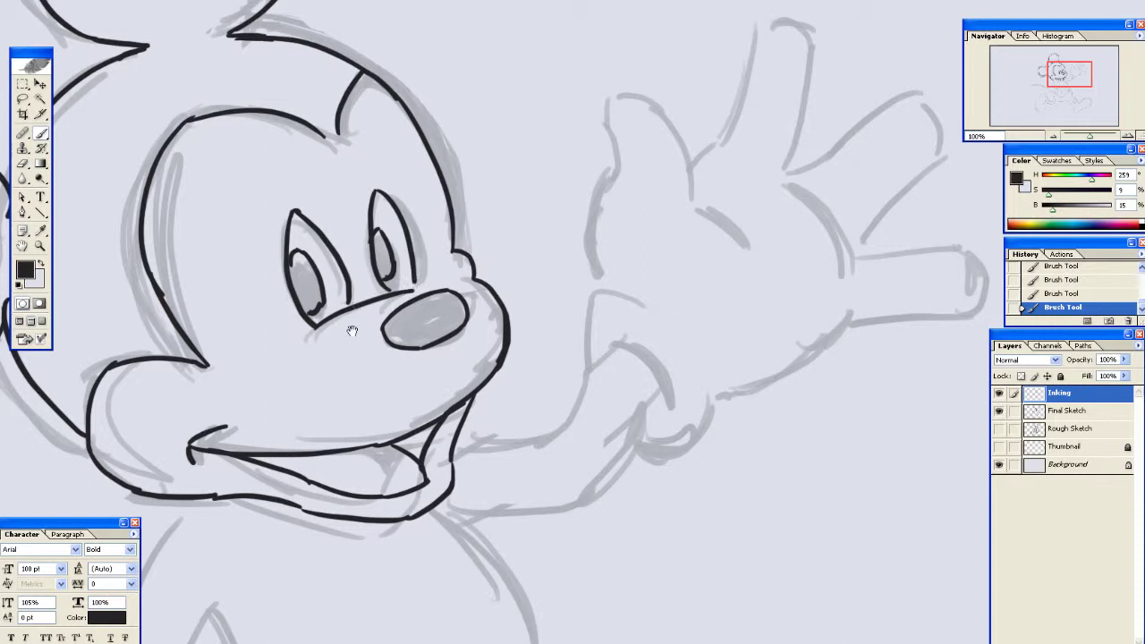
Ink the inner edge of the bent arm from the torso around the elbow to the glove cuff
{"action": "left_click_drag", "start_coordinate": [352, 331], "coordinate": [446, 344]}
{"action": "left_click_drag", "start_coordinate": [408, 143], "coordinate": [433, 126]}
{"action": "left_click_drag", "start_coordinate": [450, 243], "coordinate": [398, 110]}
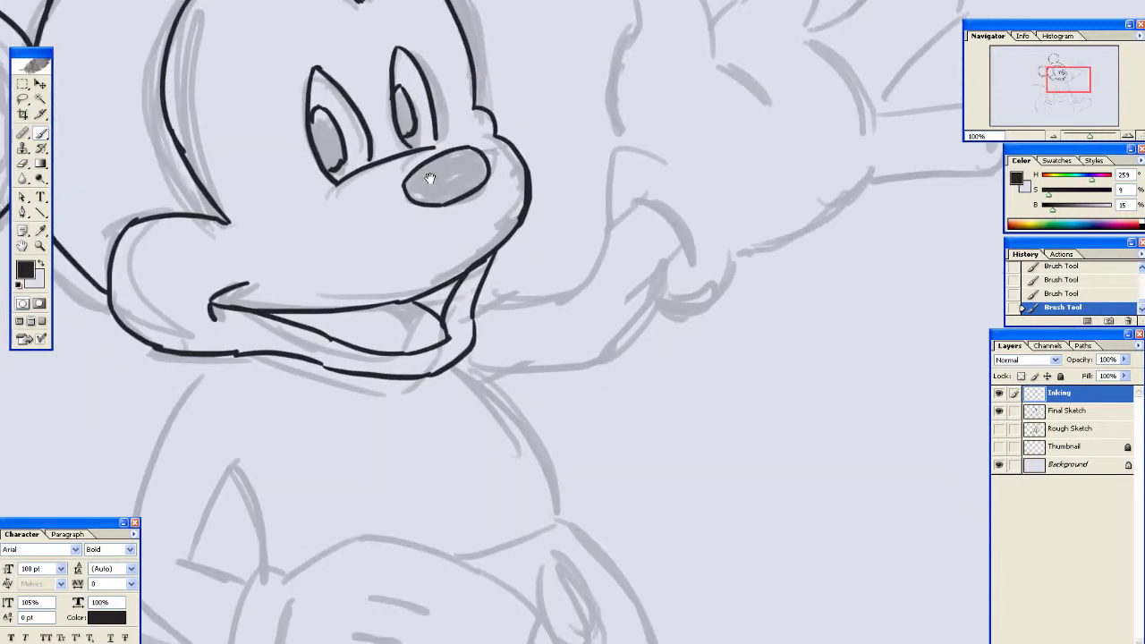
{"action": "left_click_drag", "start_coordinate": [437, 157], "coordinate": [417, 190]}
{"action": "mouse_move", "coordinate": [442, 273]}
{"action": "left_mouse_down"}
{"action": "mouse_move", "coordinate": [741, 411]}
{"action": "mouse_move", "coordinate": [428, 470]}
{"action": "left_mouse_up"}
{"action": "mouse_move", "coordinate": [245, 177]}
{"action": "left_mouse_down"}
{"action": "mouse_move", "coordinate": [464, 259]}
{"action": "mouse_move", "coordinate": [585, 199]}
{"action": "mouse_move", "coordinate": [554, 312]}
{"action": "mouse_move", "coordinate": [493, 223]}
{"action": "mouse_move", "coordinate": [510, 93]}
{"action": "left_mouse_up"}
{"action": "left_click_drag", "start_coordinate": [437, 336], "coordinate": [472, 108]}
{"action": "left_click_drag", "start_coordinate": [390, 229], "coordinate": [344, 344]}
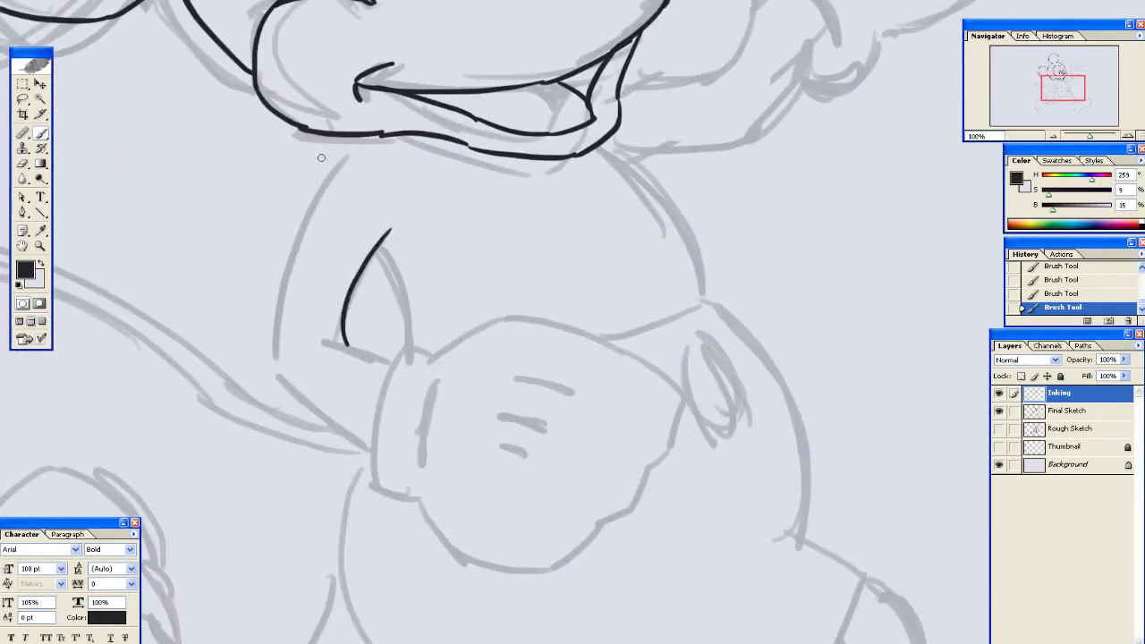
{"action": "left_click_drag", "start_coordinate": [354, 140], "coordinate": [288, 337]}
{"action": "key", "text": "ctrl+alt+z"}
{"action": "key", "text": "ctrl+alt+z"}
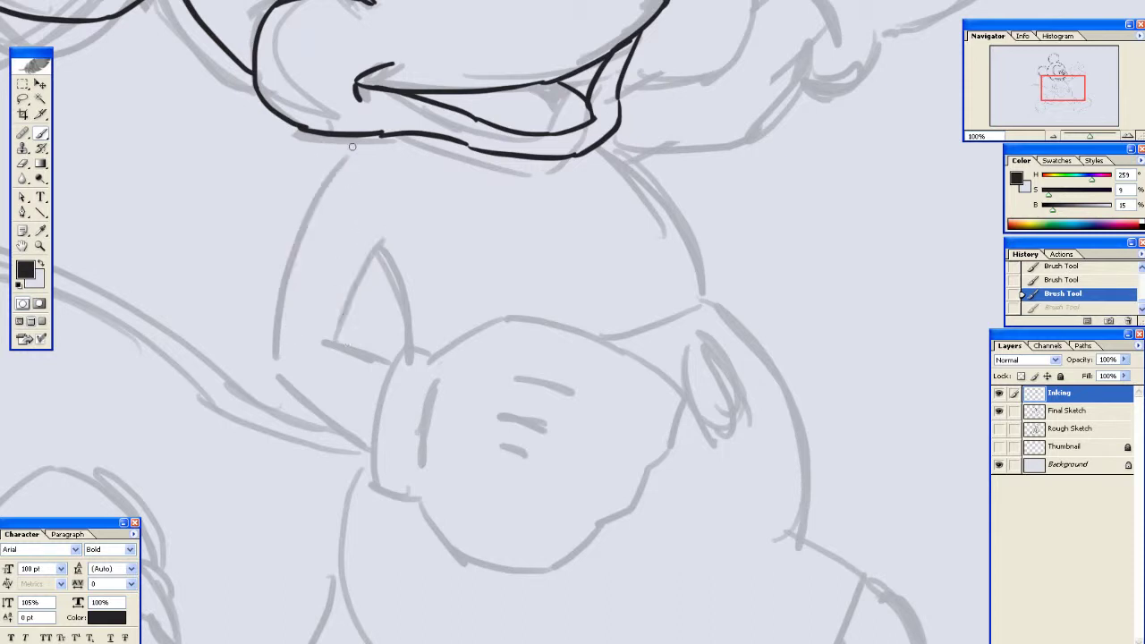
{"action": "mouse_move", "coordinate": [390, 229]}
{"action": "left_mouse_down"}
{"action": "mouse_move", "coordinate": [340, 329]}
{"action": "mouse_move", "coordinate": [407, 354]}
{"action": "left_mouse_up"}
Ink the outer edge of the bent arm from under the jaw around the elbow to the glove cuff
{"action": "left_click_drag", "start_coordinate": [356, 135], "coordinate": [282, 349]}
{"action": "key", "text": "ctrl+z"}
{"action": "mouse_move", "coordinate": [361, 134]}
{"action": "left_mouse_down"}
{"action": "mouse_move", "coordinate": [270, 349]}
{"action": "mouse_move", "coordinate": [385, 437]}
{"action": "left_mouse_up"}
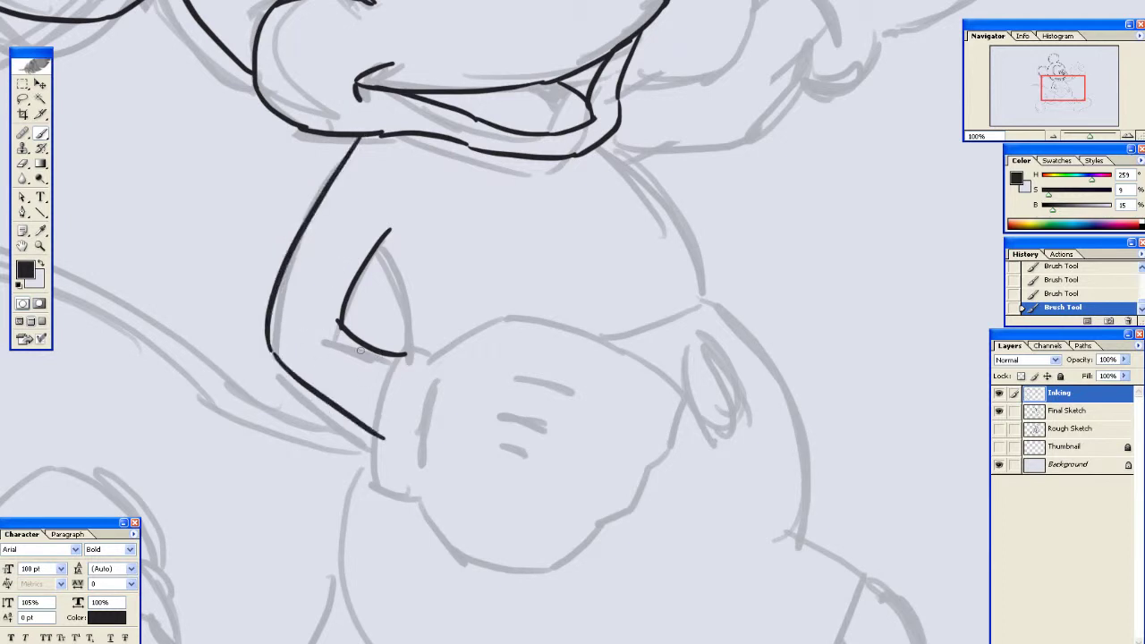
{"action": "key", "text": "ctrl+z"}
{"action": "left_click_drag", "start_coordinate": [271, 353], "coordinate": [380, 426]}
Ink the glove cuff on the bent arm and erase the arm lines that run past it
{"action": "mouse_move", "coordinate": [401, 338]}
{"action": "left_mouse_down"}
{"action": "mouse_move", "coordinate": [377, 454]}
{"action": "mouse_move", "coordinate": [416, 479]}
{"action": "mouse_move", "coordinate": [430, 344]}
{"action": "mouse_move", "coordinate": [405, 362]}
{"action": "left_mouse_up"}
{"action": "key", "text": "e"}
{"action": "left_click_drag", "start_coordinate": [389, 422], "coordinate": [384, 424]}
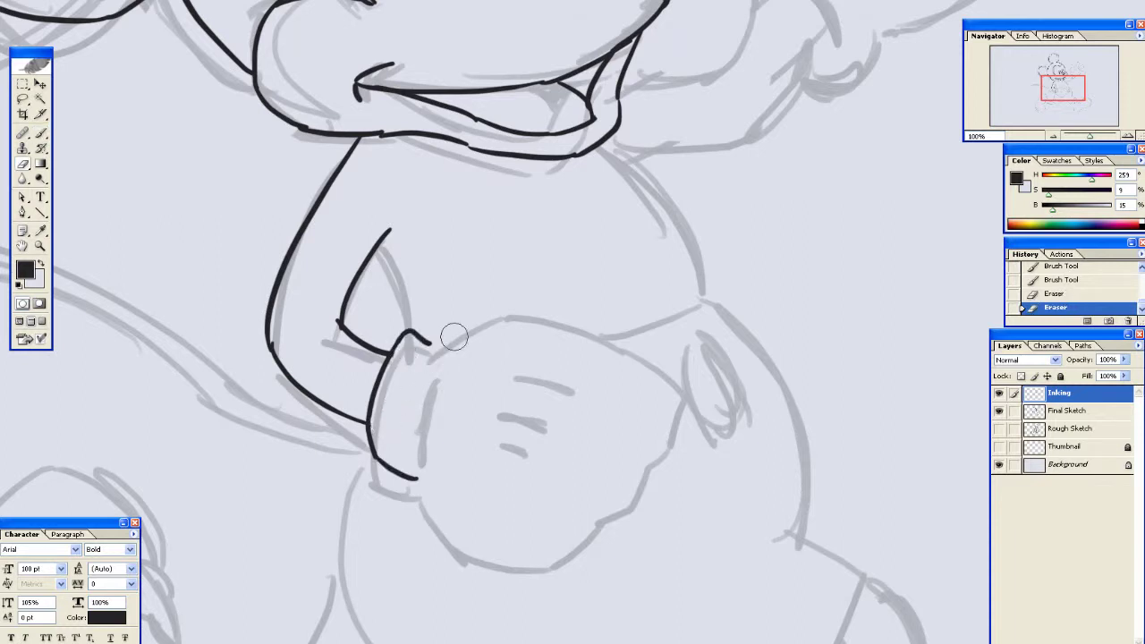
Ink the outline of the glove resting on the hip, from the cuff around the knuckles and fingers back to the cuff
{"action": "key", "text": "b"}
{"action": "mouse_move", "coordinate": [434, 352]}
{"action": "left_mouse_down"}
{"action": "mouse_move", "coordinate": [521, 307]}
{"action": "mouse_move", "coordinate": [678, 365]}
{"action": "left_mouse_up"}
{"action": "key", "text": "ctrl+z"}
{"action": "mouse_move", "coordinate": [526, 312]}
{"action": "left_mouse_down"}
{"action": "mouse_move", "coordinate": [607, 332]}
{"action": "mouse_move", "coordinate": [686, 395]}
{"action": "mouse_move", "coordinate": [674, 450]}
{"action": "mouse_move", "coordinate": [650, 475]}
{"action": "left_mouse_up"}
{"action": "mouse_move", "coordinate": [418, 484]}
{"action": "left_mouse_down"}
{"action": "mouse_move", "coordinate": [474, 559]}
{"action": "mouse_move", "coordinate": [565, 565]}
{"action": "left_mouse_up"}
{"action": "left_click_drag", "start_coordinate": [595, 522], "coordinate": [566, 565]}
{"action": "left_click_drag", "start_coordinate": [596, 521], "coordinate": [634, 501]}
{"action": "key", "text": "ctrl+z"}
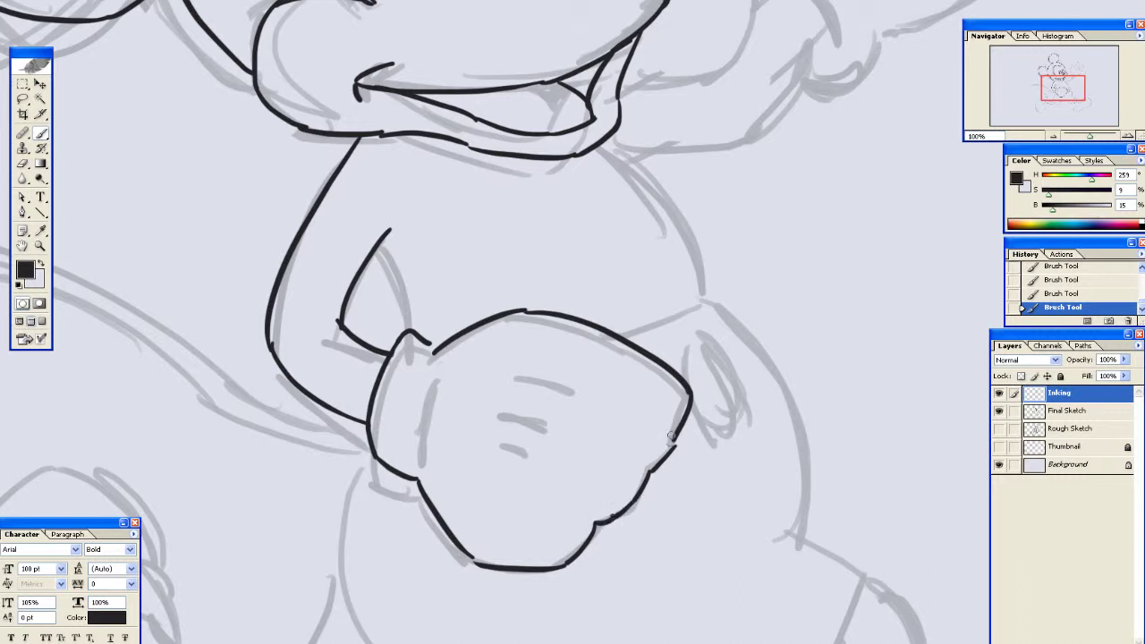
Ink the seam lines beside the glove cuff and three short tapered lines on the back of the glove
{"action": "mouse_move", "coordinate": [431, 378]}
{"action": "left_mouse_down"}
{"action": "mouse_move", "coordinate": [421, 458]}
{"action": "mouse_move", "coordinate": [428, 453]}
{"action": "left_mouse_up"}
{"action": "left_click_drag", "start_coordinate": [483, 374], "coordinate": [543, 365]}
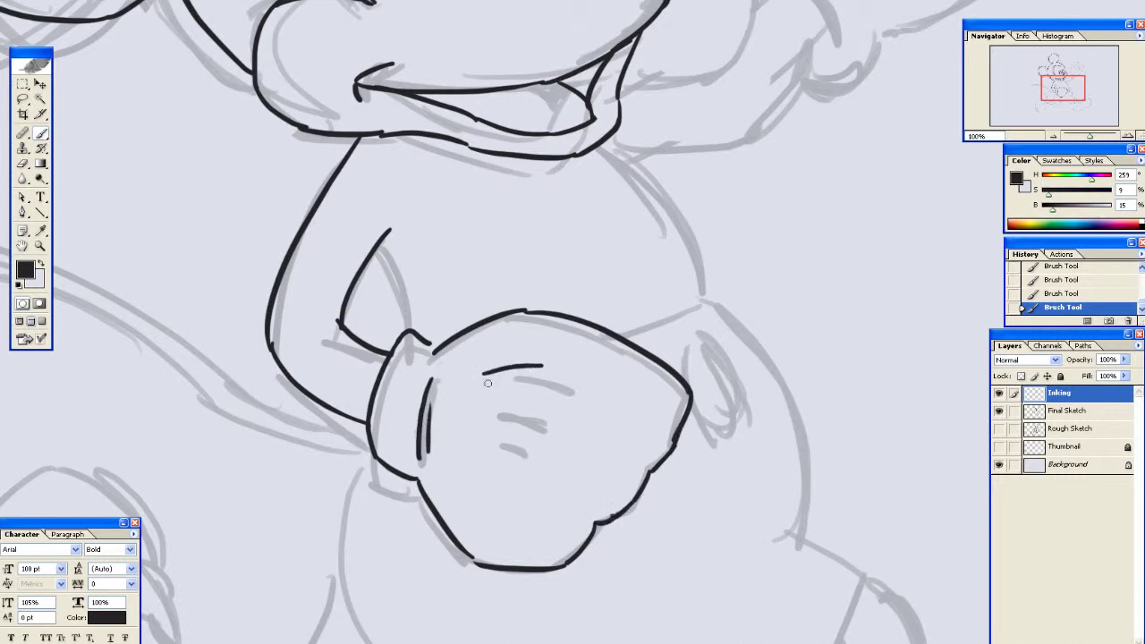
{"action": "left_click_drag", "start_coordinate": [485, 393], "coordinate": [541, 397]}
{"action": "key", "text": "ctrl+alt+z"}
{"action": "key", "text": "ctrl+alt+z"}
{"action": "left_click_drag", "start_coordinate": [481, 383], "coordinate": [534, 377]}
{"action": "left_click_drag", "start_coordinate": [481, 410], "coordinate": [528, 410]}
{"action": "mouse_move", "coordinate": [474, 442]}
{"action": "left_mouse_down"}
{"action": "mouse_move", "coordinate": [507, 442]}
{"action": "mouse_move", "coordinate": [530, 408]}
{"action": "left_mouse_up"}
{"action": "mouse_move", "coordinate": [531, 408]}
{"action": "left_mouse_down"}
{"action": "mouse_move", "coordinate": [487, 409]}
{"action": "mouse_move", "coordinate": [536, 376]}
{"action": "left_mouse_up"}
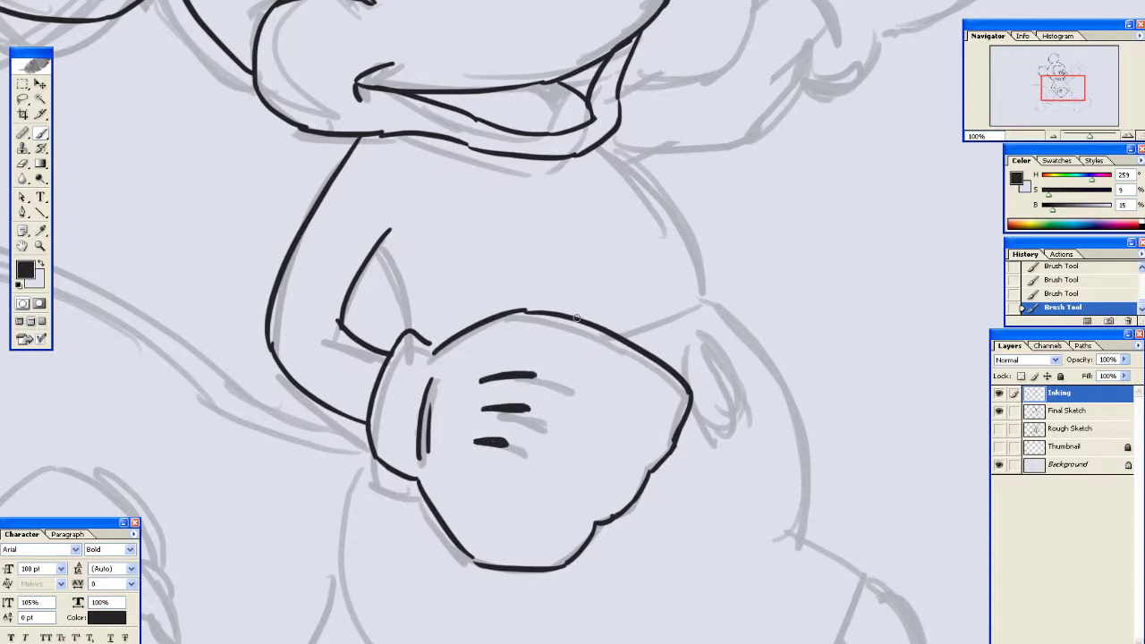
Ink both sides of the torso, including the edge seen inside the bent arm, and the waistline beside the glove
{"action": "left_click_drag", "start_coordinate": [500, 247], "coordinate": [572, 186]}
{"action": "left_click_drag", "start_coordinate": [540, 265], "coordinate": [633, 420]}
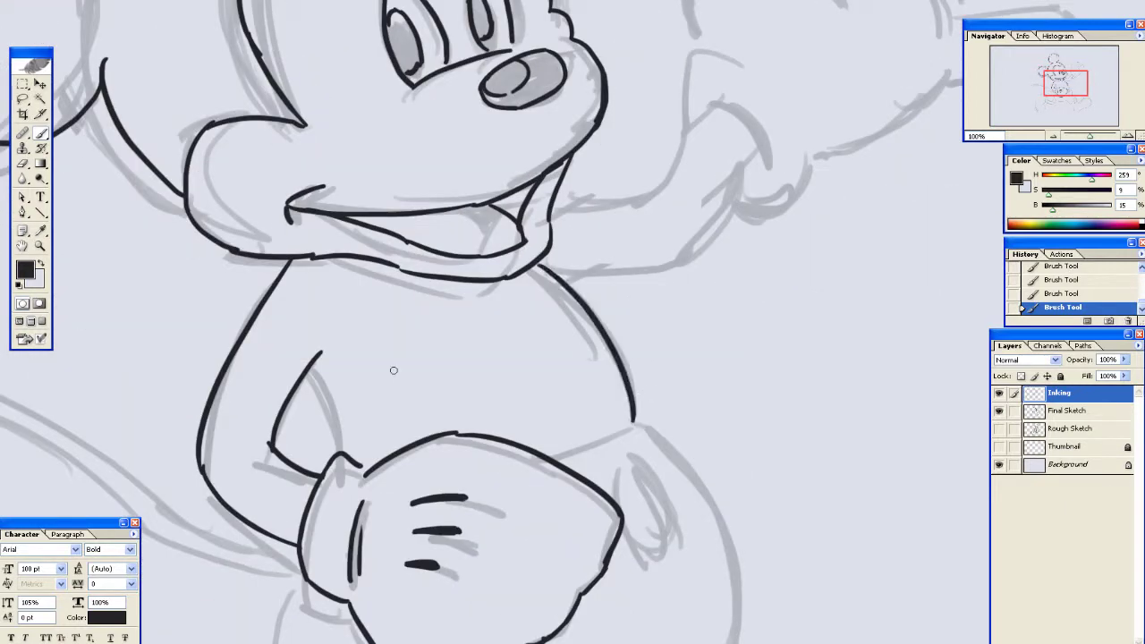
{"action": "left_click_drag", "start_coordinate": [317, 357], "coordinate": [360, 463]}
{"action": "mouse_move", "coordinate": [401, 311]}
{"action": "left_mouse_down"}
{"action": "mouse_move", "coordinate": [361, 335]}
{"action": "mouse_move", "coordinate": [390, 183]}
{"action": "left_mouse_up"}
{"action": "left_click_drag", "start_coordinate": [489, 279], "coordinate": [417, 253]}
Ink the rounded underside of the shorts below the glove and the outer hip curve down from the waist
{"action": "mouse_move", "coordinate": [555, 266]}
{"action": "left_mouse_down"}
{"action": "mouse_move", "coordinate": [499, 311]}
{"action": "mouse_move", "coordinate": [654, 172]}
{"action": "left_mouse_up"}
{"action": "mouse_move", "coordinate": [428, 323]}
{"action": "left_mouse_down"}
{"action": "mouse_move", "coordinate": [396, 244]}
{"action": "mouse_move", "coordinate": [417, 432]}
{"action": "left_mouse_up"}
{"action": "key", "text": "ctrl+z"}
{"action": "mouse_move", "coordinate": [348, 236]}
{"action": "left_mouse_down"}
{"action": "mouse_move", "coordinate": [500, 436]}
{"action": "mouse_move", "coordinate": [591, 426]}
{"action": "left_mouse_up"}
{"action": "scroll", "coordinate": [601, 383], "scroll_direction": "up", "scroll_amount": 2}
{"action": "scroll", "coordinate": [565, 168], "scroll_direction": "right", "scroll_amount": 3}
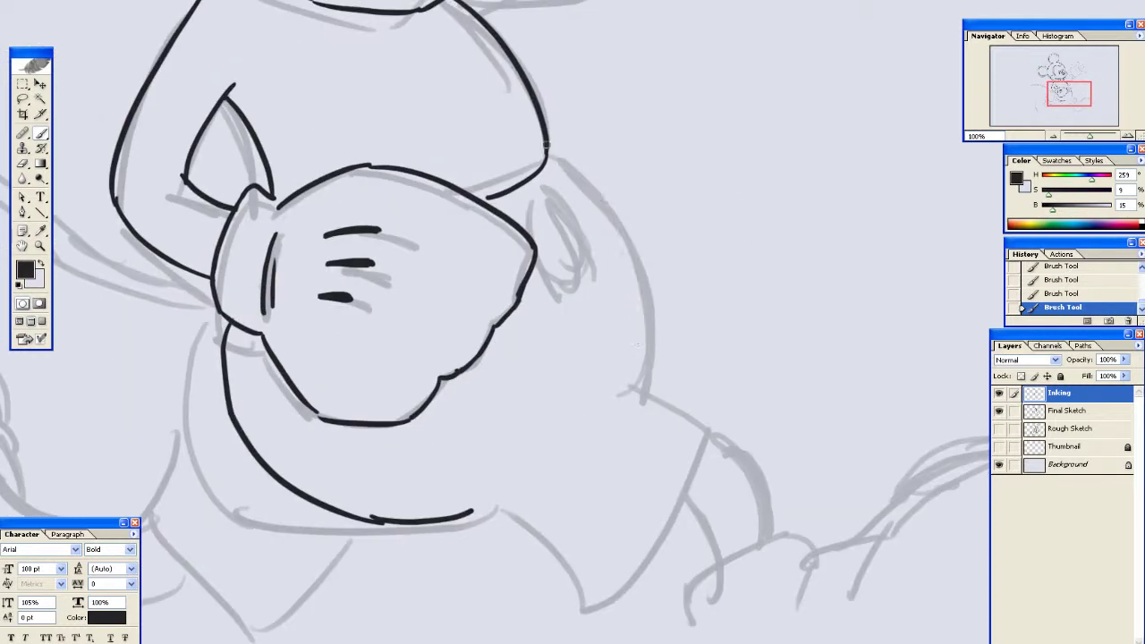
{"action": "left_click_drag", "start_coordinate": [554, 142], "coordinate": [664, 356]}
{"action": "key", "text": "ctrl+z"}
{"action": "left_click_drag", "start_coordinate": [547, 148], "coordinate": [658, 360]}
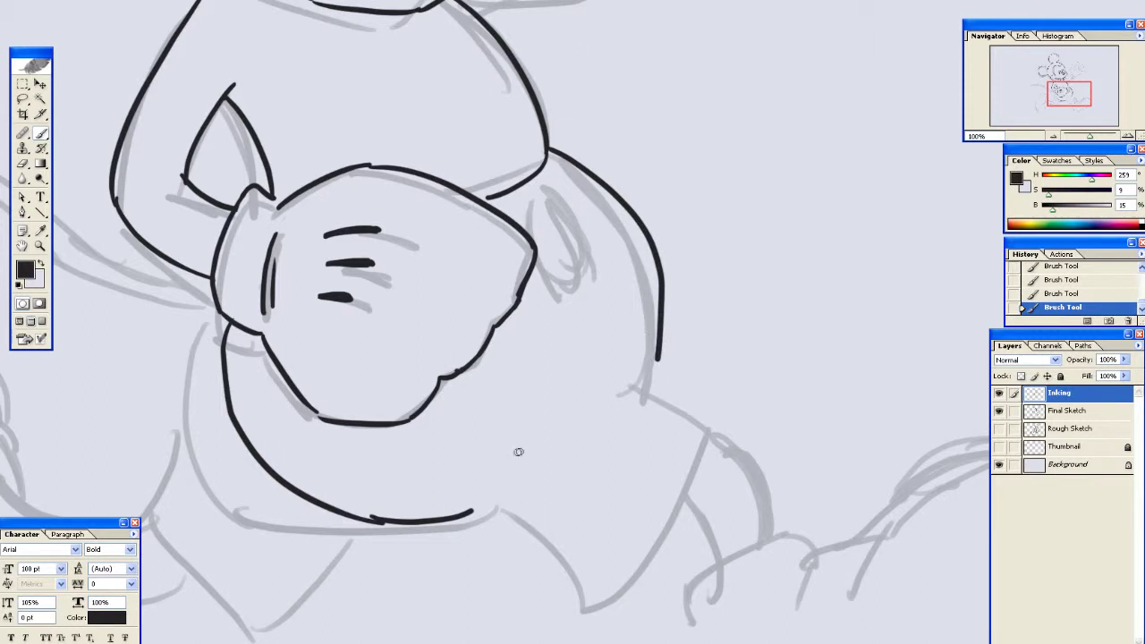
Ink the front leg of the shorts with its inner edge, flared outer corner and curved hem
{"action": "scroll", "coordinate": [517, 452], "scroll_direction": "down", "scroll_amount": 5}
{"action": "mouse_move", "coordinate": [454, 335]}
{"action": "left_mouse_down"}
{"action": "mouse_move", "coordinate": [483, 340]}
{"action": "mouse_move", "coordinate": [562, 450]}
{"action": "left_mouse_up"}
{"action": "mouse_move", "coordinate": [637, 185]}
{"action": "left_mouse_down"}
{"action": "mouse_move", "coordinate": [708, 248]}
{"action": "mouse_move", "coordinate": [564, 464]}
{"action": "left_mouse_up"}
{"action": "key", "text": "ctrl+z"}
{"action": "left_click_drag", "start_coordinate": [698, 236], "coordinate": [556, 426]}
{"action": "key", "text": "ctrl+z"}
{"action": "left_click_drag", "start_coordinate": [698, 237], "coordinate": [587, 428]}
{"action": "key", "text": "ctrl+z"}
{"action": "left_click_drag", "start_coordinate": [698, 234], "coordinate": [567, 437]}
Erase the overrunning line ends at the corners of the front shorts leg and touch up the joins
{"action": "key", "text": "e"}
{"action": "mouse_move", "coordinate": [710, 234]}
{"action": "left_mouse_down"}
{"action": "mouse_move", "coordinate": [717, 242]}
{"action": "mouse_move", "coordinate": [710, 231]}
{"action": "left_mouse_up"}
{"action": "left_click_drag", "start_coordinate": [554, 458], "coordinate": [580, 429]}
{"action": "key", "text": "b"}
{"action": "key", "text": "ctrl+z"}
{"action": "key", "text": "ctrl+z"}
{"action": "left_click_drag", "start_coordinate": [404, 225], "coordinate": [430, 454]}
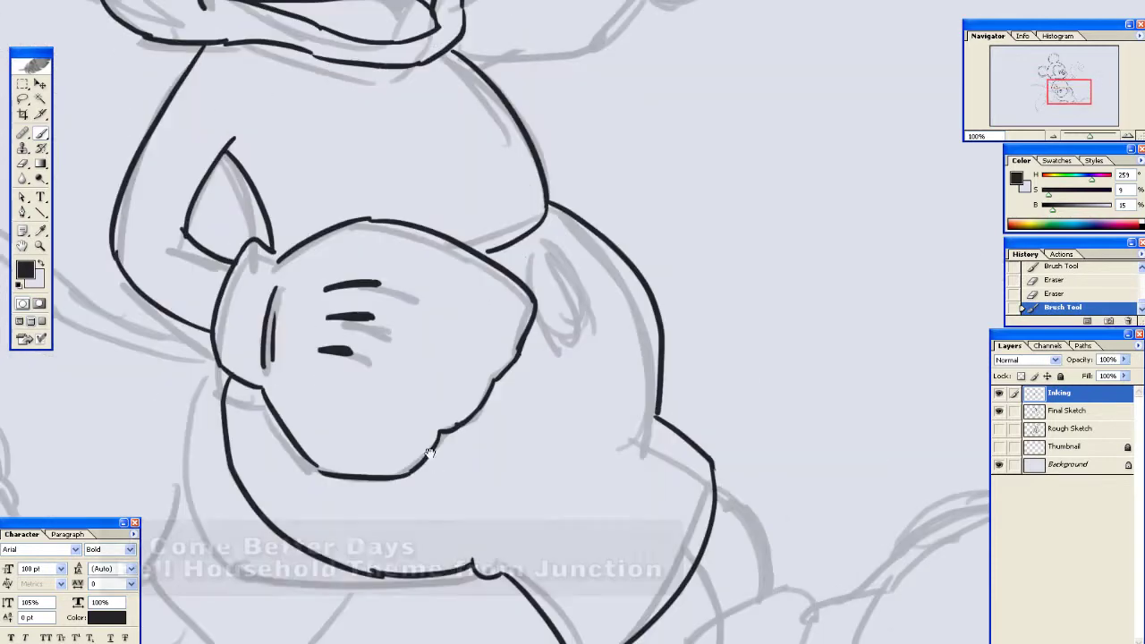
{"action": "left_click_drag", "start_coordinate": [497, 247], "coordinate": [489, 255]}
Ink the rear leg of the shorts with its outer edge and hem, and erase the overrun at the hem corner
{"action": "left_click_drag", "start_coordinate": [430, 397], "coordinate": [552, 188]}
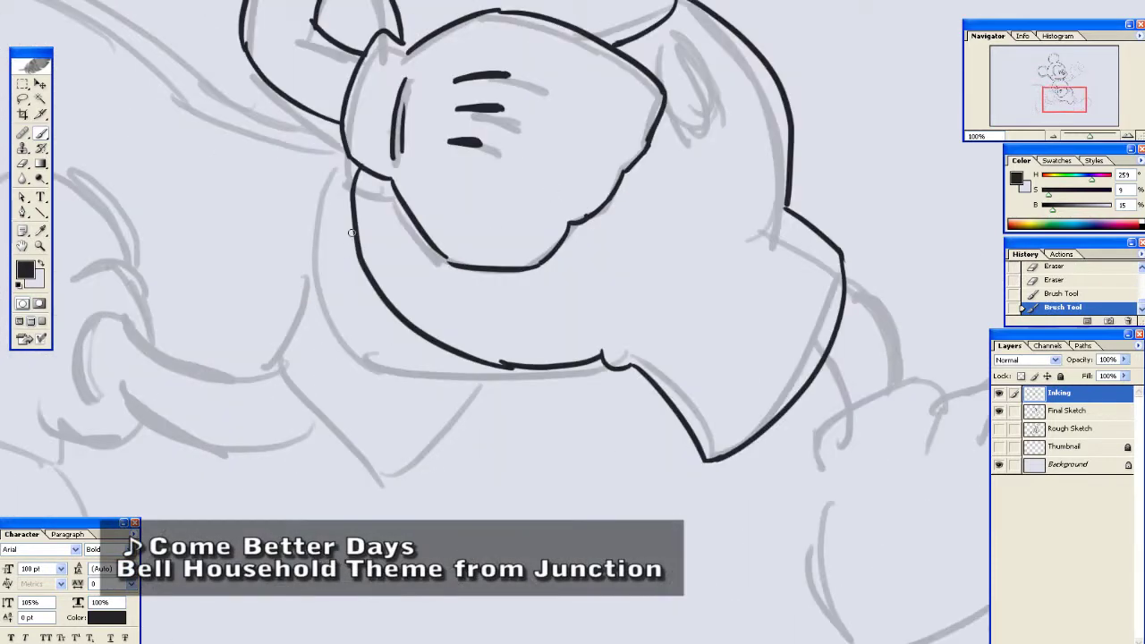
{"action": "left_click_drag", "start_coordinate": [351, 229], "coordinate": [280, 277]}
{"action": "left_click_drag", "start_coordinate": [282, 278], "coordinate": [428, 442]}
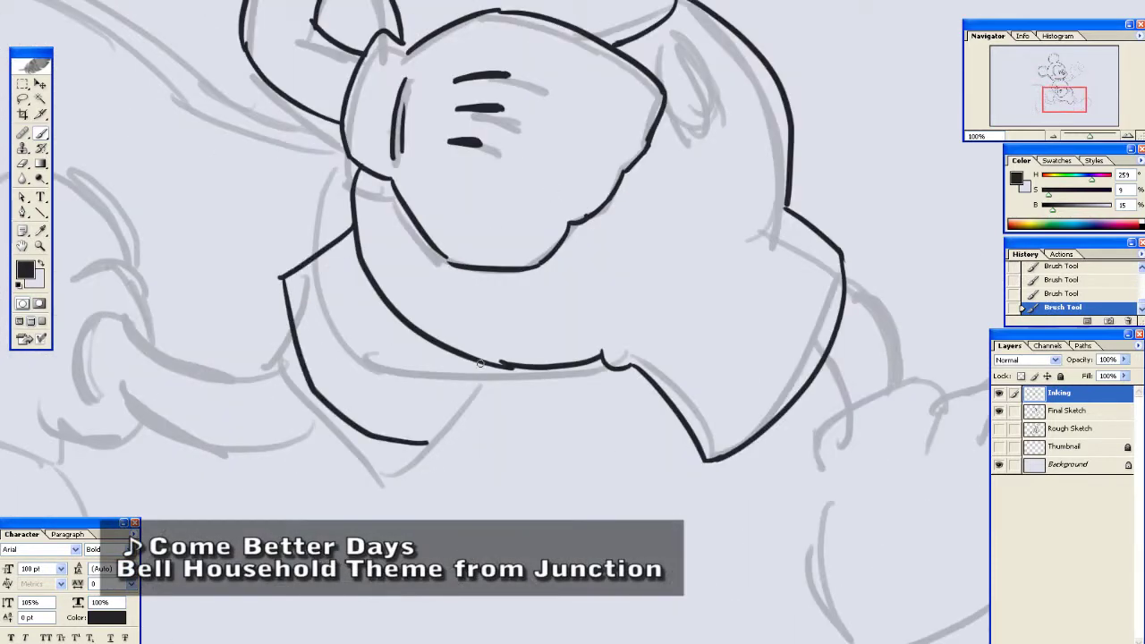
{"action": "left_click_drag", "start_coordinate": [481, 363], "coordinate": [444, 444]}
{"action": "key", "text": "e"}
{"action": "left_click", "coordinate": [450, 453]}
{"action": "left_click_drag", "start_coordinate": [511, 366], "coordinate": [371, 365]}
{"action": "mouse_move", "coordinate": [632, 345]}
{"action": "left_mouse_down"}
{"action": "mouse_move", "coordinate": [484, 324]}
{"action": "mouse_move", "coordinate": [559, 389]}
{"action": "left_mouse_up"}
{"action": "key", "text": "b"}
{"action": "left_click_drag", "start_coordinate": [559, 256], "coordinate": [623, 353]}
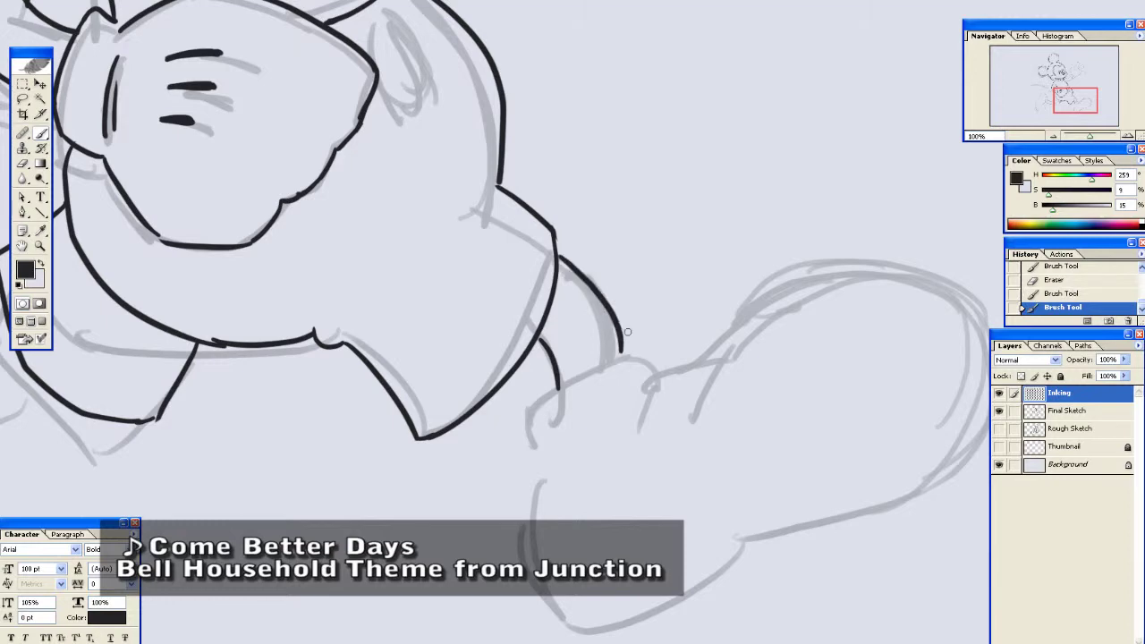
{"action": "left_click_drag", "start_coordinate": [268, 313], "coordinate": [763, 302]}
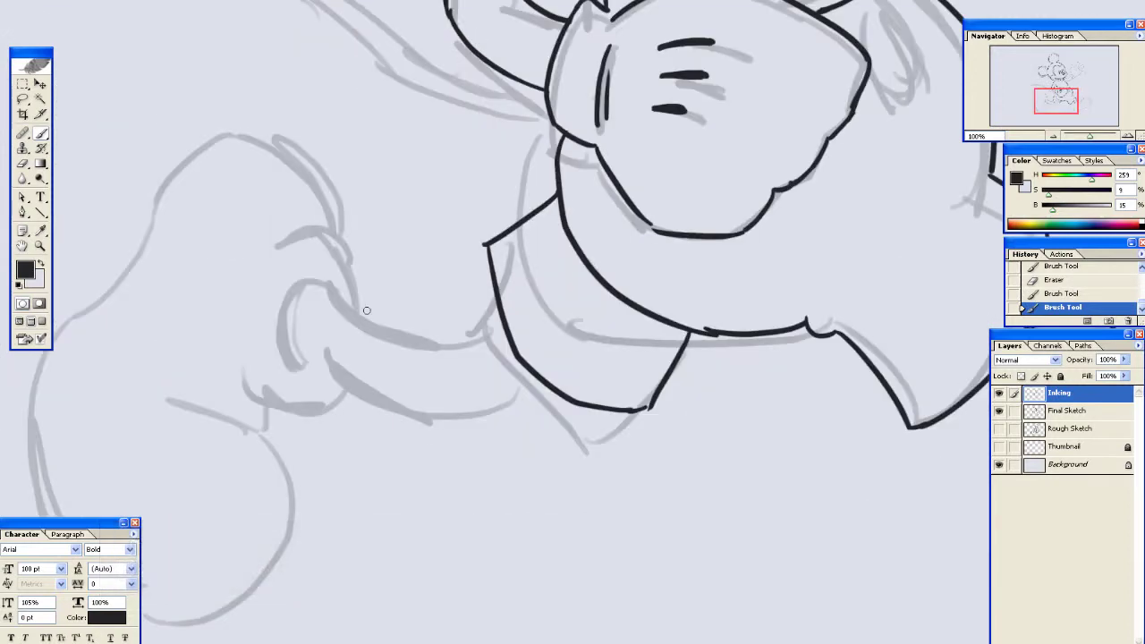
{"action": "left_click_drag", "start_coordinate": [354, 302], "coordinate": [512, 324]}
{"action": "key", "text": "ctrl+z"}
{"action": "left_click_drag", "start_coordinate": [339, 290], "coordinate": [436, 244]}
{"action": "left_click", "coordinate": [1074, 410]}
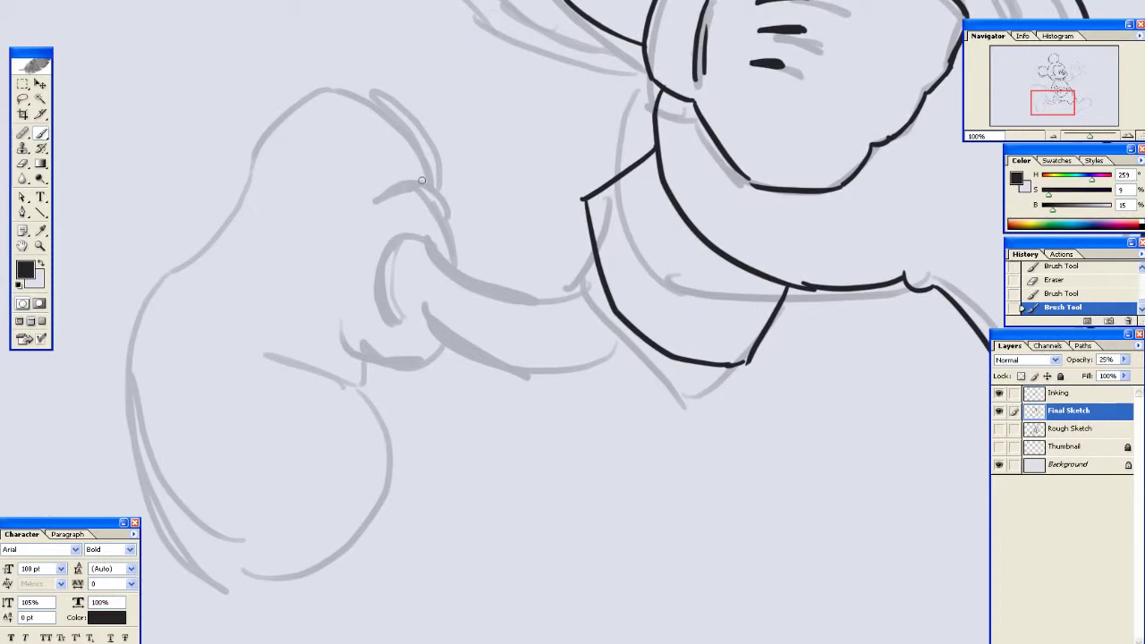
{"action": "key", "text": "l"}
{"action": "mouse_move", "coordinate": [682, 171]}
{"action": "left_mouse_down"}
{"action": "mouse_move", "coordinate": [325, 263]}
{"action": "mouse_move", "coordinate": [324, 190]}
{"action": "left_mouse_up"}
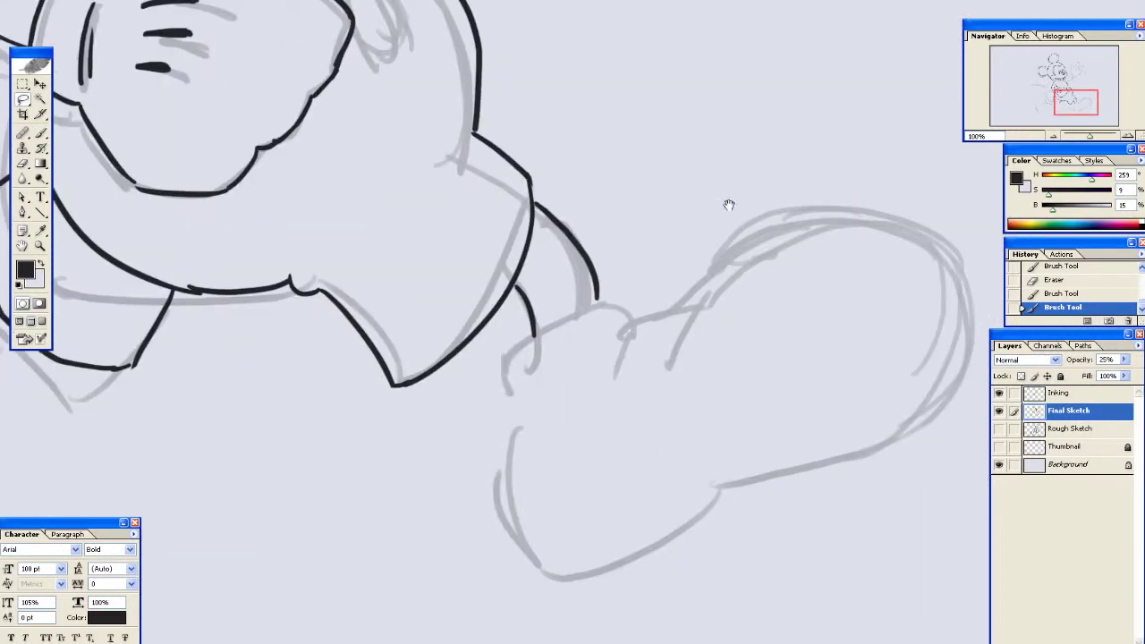
{"action": "mouse_move", "coordinate": [729, 205]}
{"action": "left_mouse_down"}
{"action": "mouse_move", "coordinate": [739, 224]}
{"action": "mouse_move", "coordinate": [724, 220]}
{"action": "left_mouse_up"}
{"action": "key", "text": "e"}
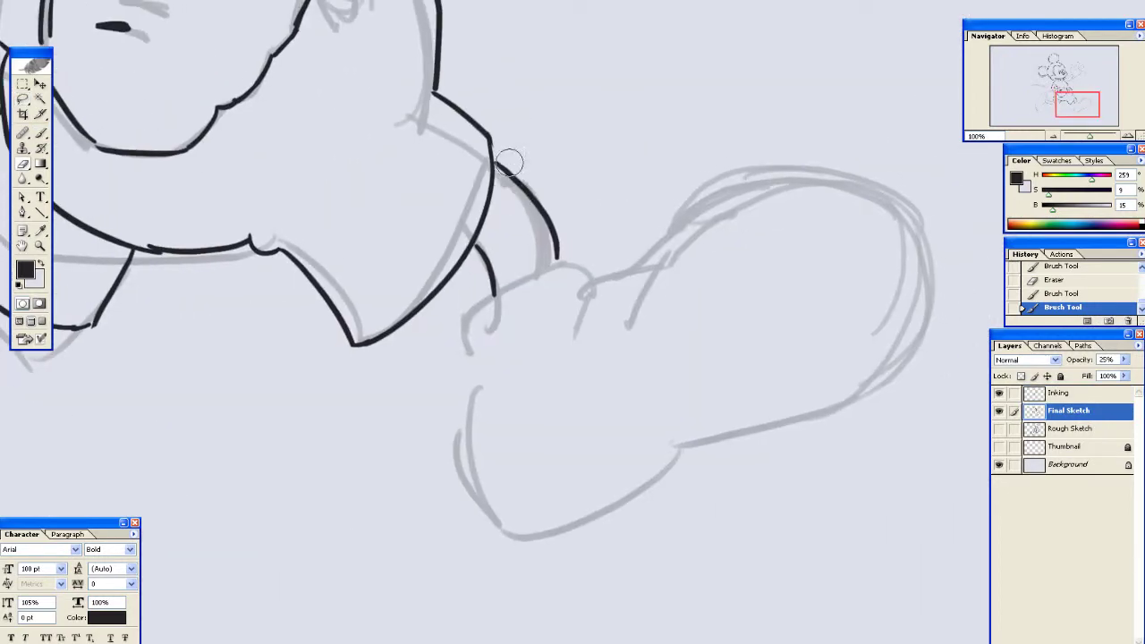
{"action": "key", "text": "alt+]"}
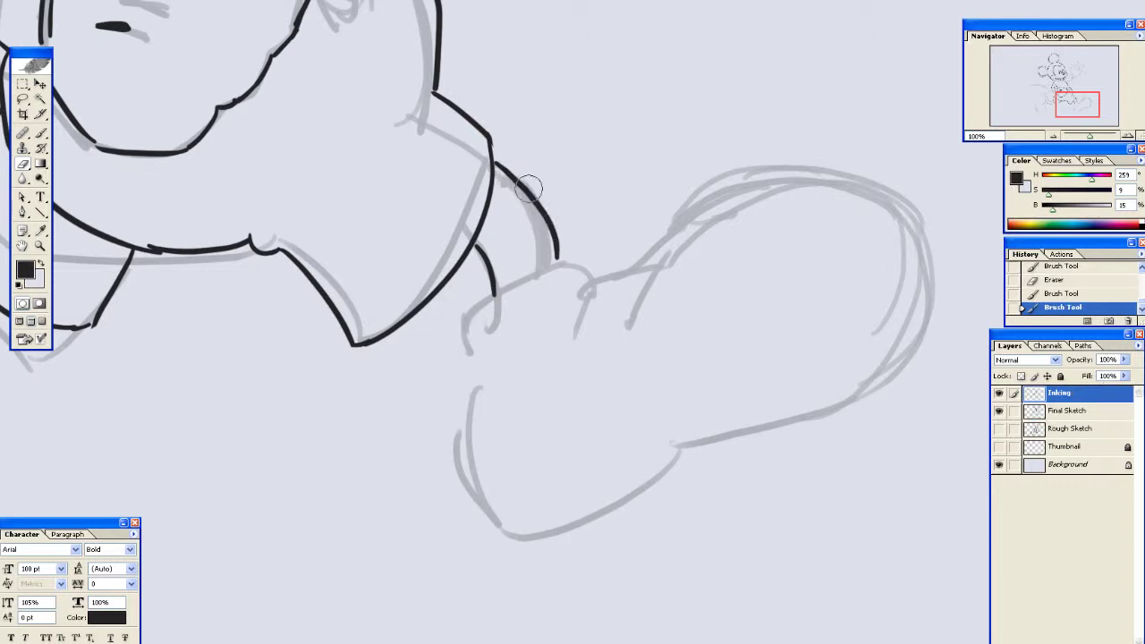
{"action": "mouse_move", "coordinate": [527, 188]}
{"action": "left_mouse_down"}
{"action": "mouse_move", "coordinate": [511, 164]}
{"action": "mouse_move", "coordinate": [501, 170]}
{"action": "mouse_move", "coordinate": [559, 243]}
{"action": "mouse_move", "coordinate": [553, 252]}
{"action": "left_mouse_up"}
{"action": "left_click_drag", "start_coordinate": [486, 242], "coordinate": [507, 278]}
Ink the ankle collar of the front shoe, including the small notch above the instep
{"action": "key", "text": "b"}
{"action": "mouse_move", "coordinate": [459, 393]}
{"action": "left_mouse_down"}
{"action": "mouse_move", "coordinate": [398, 364]}
{"action": "mouse_move", "coordinate": [501, 282]}
{"action": "left_mouse_up"}
{"action": "key", "text": "ctrl+z"}
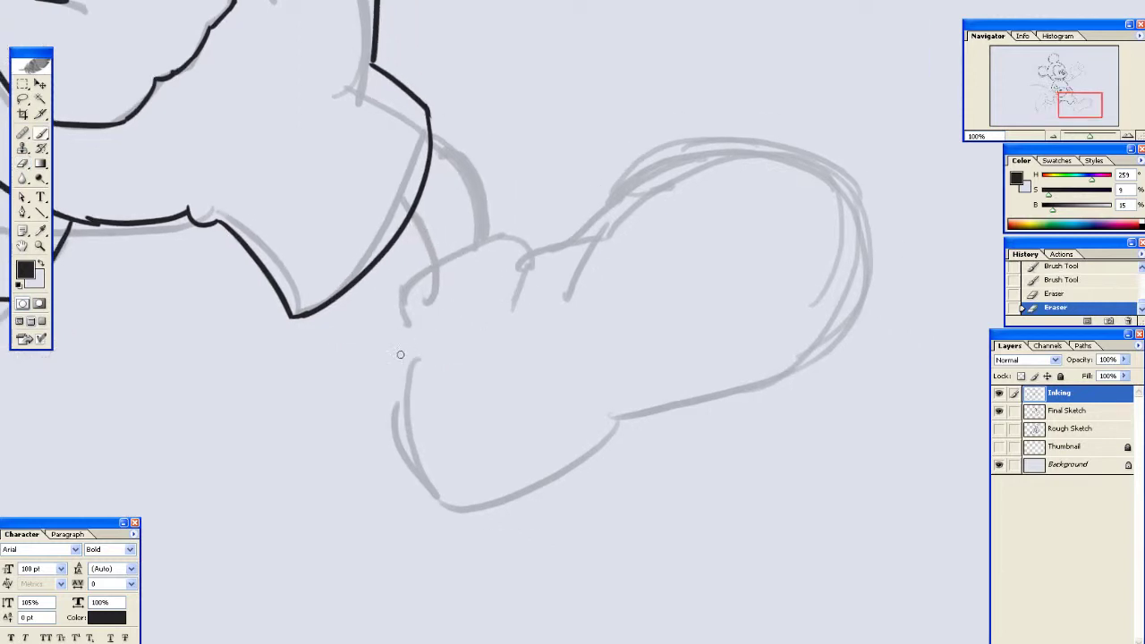
{"action": "left_click_drag", "start_coordinate": [400, 354], "coordinate": [533, 290]}
{"action": "key", "text": "ctrl+z"}
{"action": "mouse_move", "coordinate": [405, 280]}
{"action": "left_mouse_down"}
{"action": "mouse_move", "coordinate": [385, 315]}
{"action": "mouse_move", "coordinate": [413, 345]}
{"action": "mouse_move", "coordinate": [504, 235]}
{"action": "mouse_move", "coordinate": [526, 261]}
{"action": "left_mouse_up"}
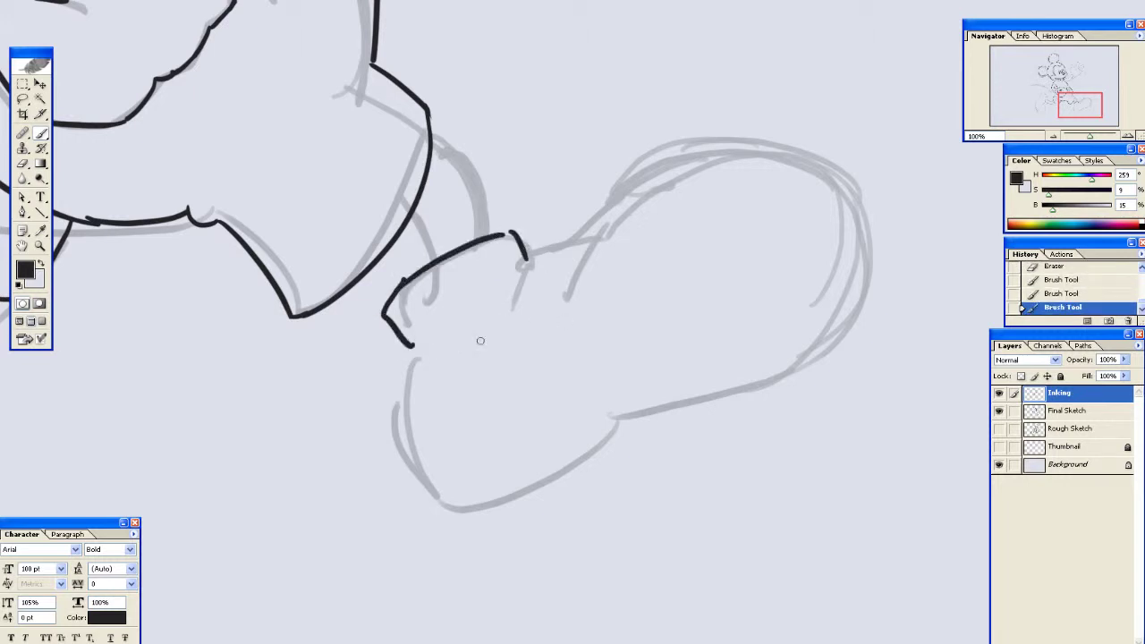
Ink the heel of the front shoe from the collar around its underside to the arch
{"action": "left_click_drag", "start_coordinate": [412, 348], "coordinate": [445, 515]}
{"action": "key", "text": "ctrl+z"}
{"action": "left_click_drag", "start_coordinate": [411, 347], "coordinate": [428, 479]}
{"action": "key", "text": "ctrl+z"}
{"action": "mouse_move", "coordinate": [412, 347]}
{"action": "left_mouse_down"}
{"action": "mouse_move", "coordinate": [463, 508]}
{"action": "mouse_move", "coordinate": [602, 433]}
{"action": "left_mouse_up"}
Ink the instep, rounded toe and sole of the front shoe, slightly larger than the sketched shape
{"action": "mouse_move", "coordinate": [573, 268]}
{"action": "left_mouse_down"}
{"action": "mouse_move", "coordinate": [454, 257]}
{"action": "mouse_move", "coordinate": [465, 259]}
{"action": "left_mouse_up"}
{"action": "key", "text": "ctrl+z"}
{"action": "left_click_drag", "start_coordinate": [386, 301], "coordinate": [478, 255]}
{"action": "key", "text": "ctrl+z"}
{"action": "mouse_move", "coordinate": [400, 276]}
{"action": "left_mouse_down"}
{"action": "mouse_move", "coordinate": [460, 266]}
{"action": "mouse_move", "coordinate": [639, 161]}
{"action": "mouse_move", "coordinate": [756, 225]}
{"action": "left_mouse_up"}
{"action": "left_click_drag", "start_coordinate": [467, 469], "coordinate": [630, 428]}
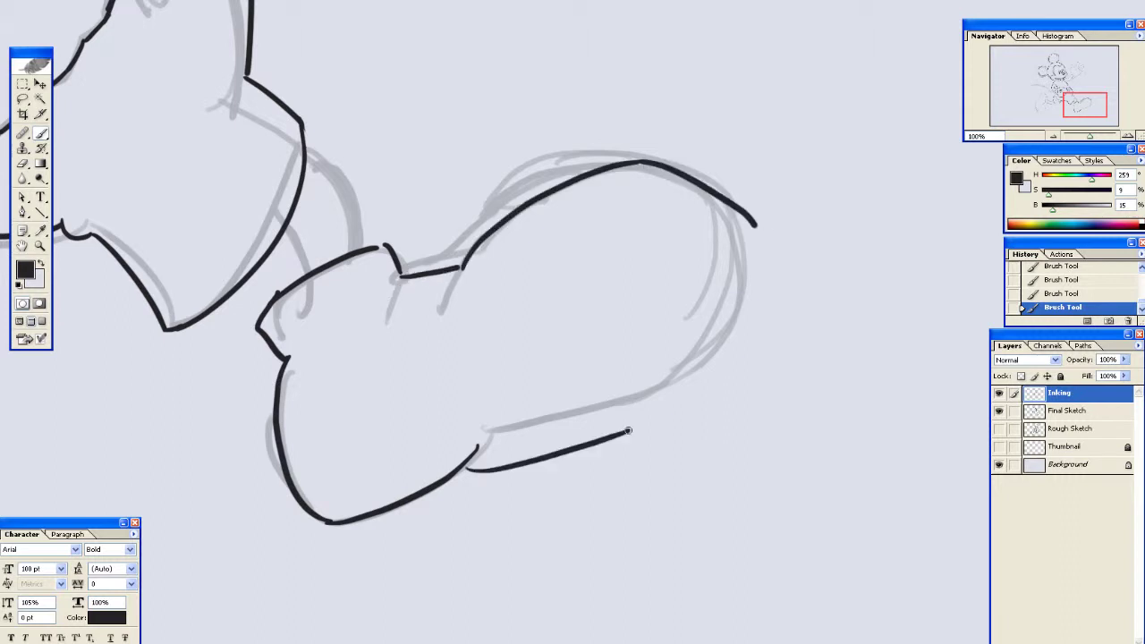
{"action": "left_click_drag", "start_coordinate": [756, 226], "coordinate": [709, 385]}
{"action": "left_click_drag", "start_coordinate": [626, 429], "coordinate": [710, 381]}
{"action": "left_click_drag", "start_coordinate": [652, 414], "coordinate": [715, 379]}
Erase the heel line's overrun at the arch and add two short crease lines below the front shoe's collar
{"action": "key", "text": "e"}
{"action": "mouse_move", "coordinate": [497, 420]}
{"action": "left_mouse_down"}
{"action": "mouse_move", "coordinate": [476, 426]}
{"action": "mouse_move", "coordinate": [459, 462]}
{"action": "left_mouse_up"}
{"action": "key", "text": "b"}
{"action": "mouse_move", "coordinate": [310, 352]}
{"action": "left_mouse_down"}
{"action": "mouse_move", "coordinate": [374, 306]}
{"action": "mouse_move", "coordinate": [376, 322]}
{"action": "left_mouse_up"}
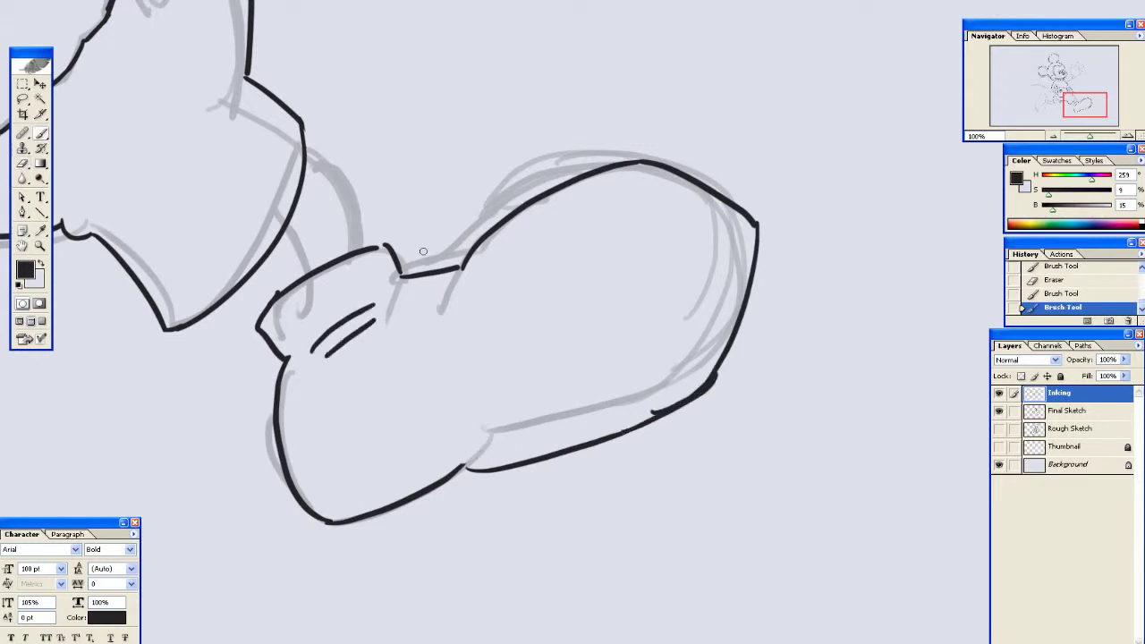
Lasso the inked front shoe and move it lower and farther from the shorts to lengthen the leg
{"action": "key", "text": "l"}
{"action": "mouse_move", "coordinate": [304, 256]}
{"action": "left_mouse_down"}
{"action": "mouse_move", "coordinate": [225, 419]}
{"action": "mouse_move", "coordinate": [750, 429]}
{"action": "mouse_move", "coordinate": [507, 157]}
{"action": "left_mouse_up"}
{"action": "key", "text": "v"}
{"action": "left_click_drag", "start_coordinate": [503, 343], "coordinate": [526, 391]}
{"action": "left_click_drag", "start_coordinate": [485, 325], "coordinate": [492, 327]}
{"action": "left_click", "coordinate": [492, 329], "text": "alt"}
{"action": "left_click", "coordinate": [493, 328], "text": "alt"}
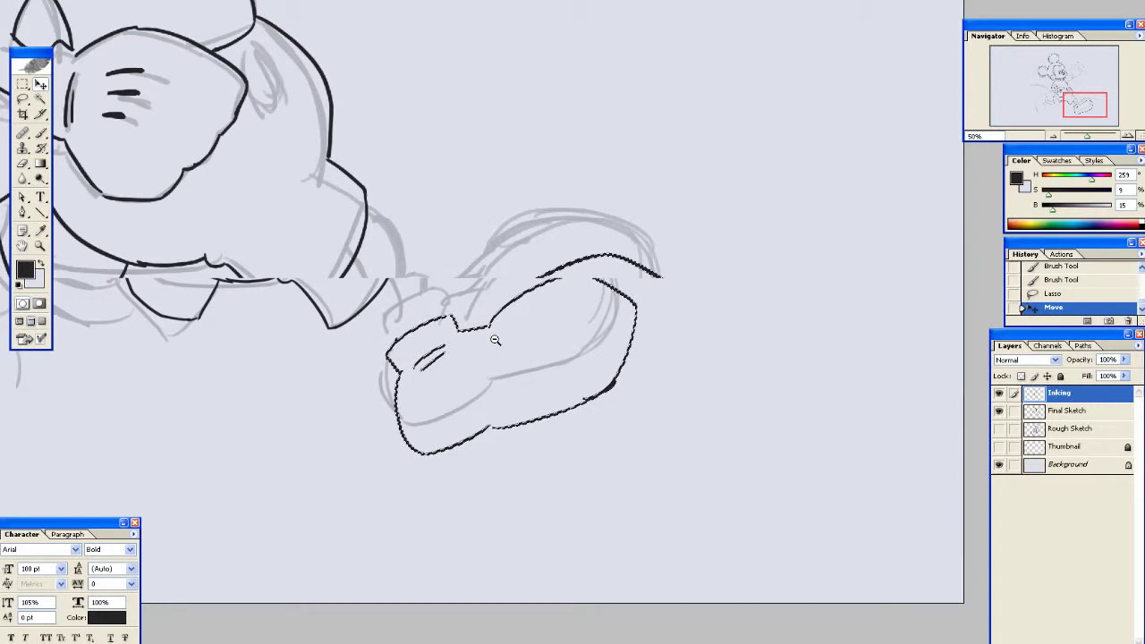
{"action": "left_click", "coordinate": [501, 335], "text": "alt"}
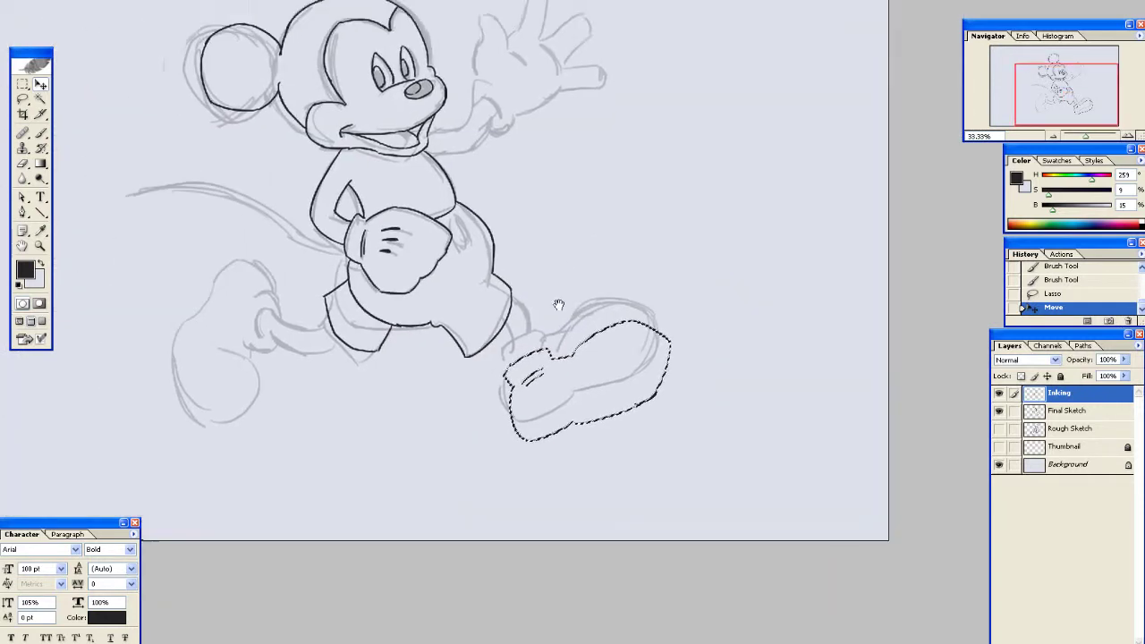
{"action": "left_click_drag", "start_coordinate": [552, 413], "coordinate": [606, 367]}
Rotate the selected front shoe slightly counterclockwise, shift it a little toward the leg, apply the transform and deselect
{"action": "key", "text": "ctrl+t"}
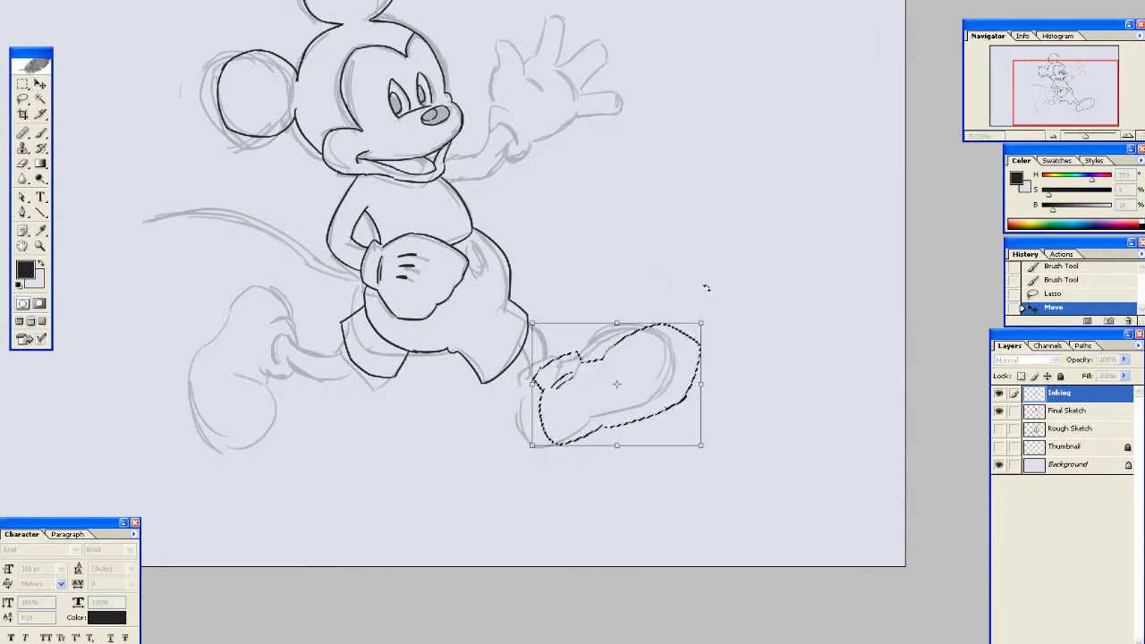
{"action": "left_click_drag", "start_coordinate": [706, 286], "coordinate": [682, 263]}
{"action": "left_click_drag", "start_coordinate": [607, 380], "coordinate": [595, 379]}
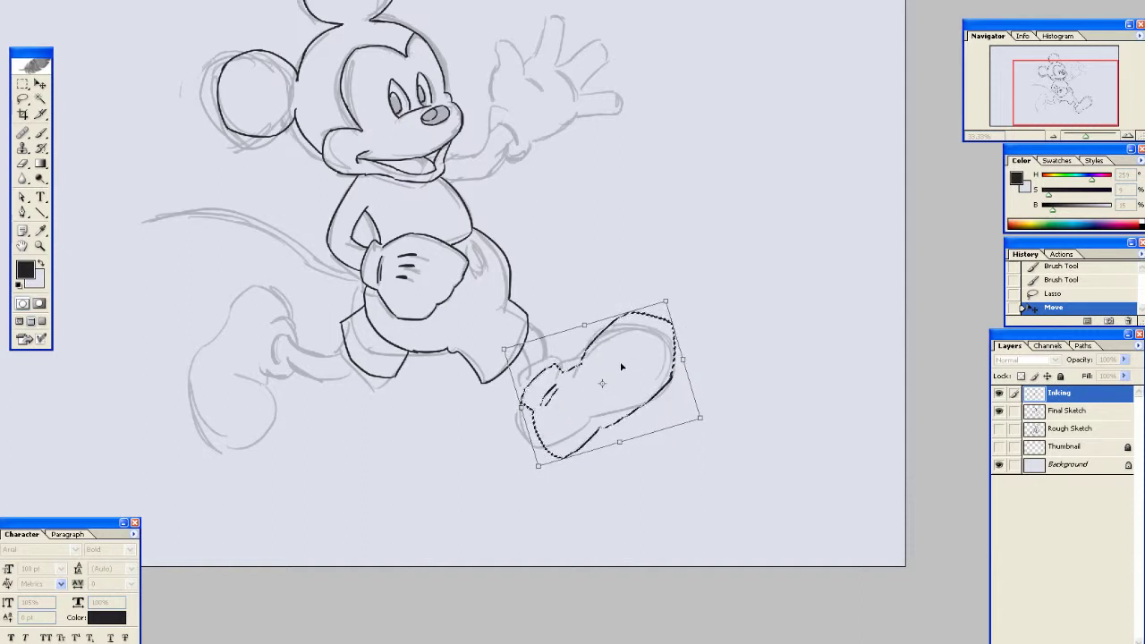
{"action": "key", "text": "Return"}
{"action": "key", "text": "ctrl+d"}
Ink the two edges of the front leg from the shorts hem to the repositioned shoe's collar
{"action": "left_click_drag", "start_coordinate": [537, 365], "coordinate": [529, 327]}
{"action": "left_click_drag", "start_coordinate": [481, 272], "coordinate": [583, 352]}
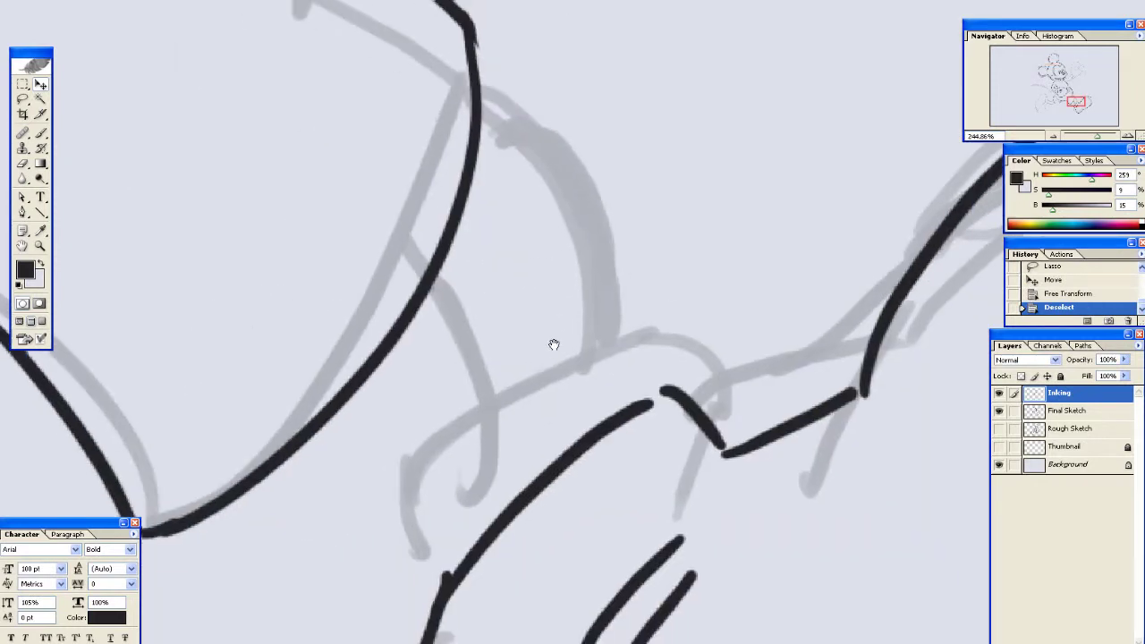
{"action": "left_click", "coordinate": [1053, 136]}
{"action": "left_click", "coordinate": [1053, 135]}
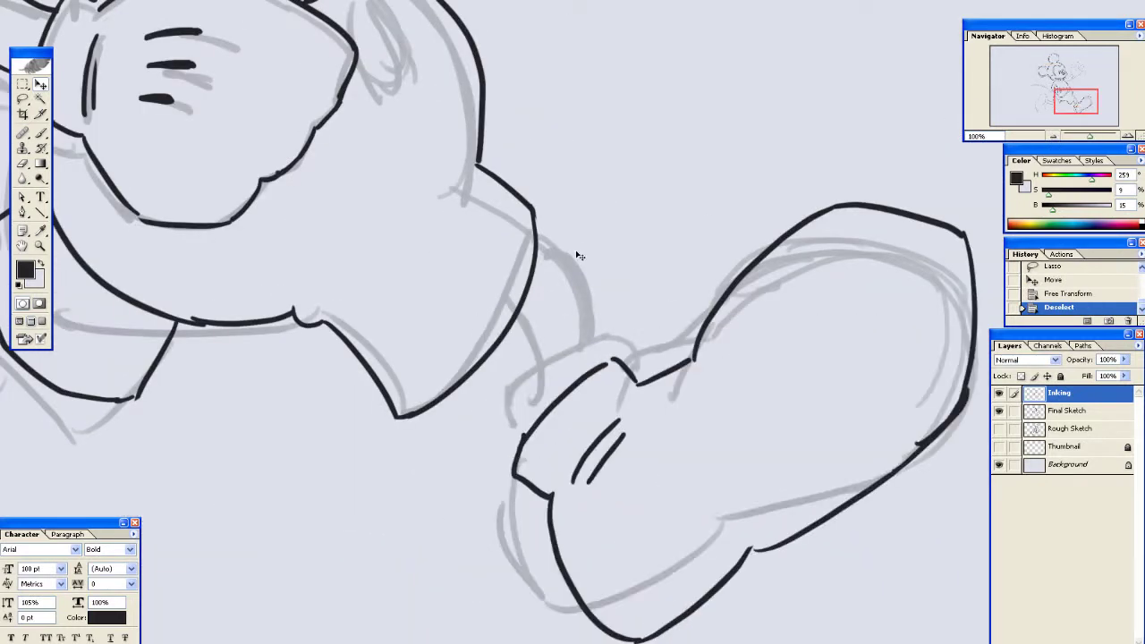
{"action": "key", "text": "b"}
{"action": "left_click_drag", "start_coordinate": [584, 216], "coordinate": [634, 341]}
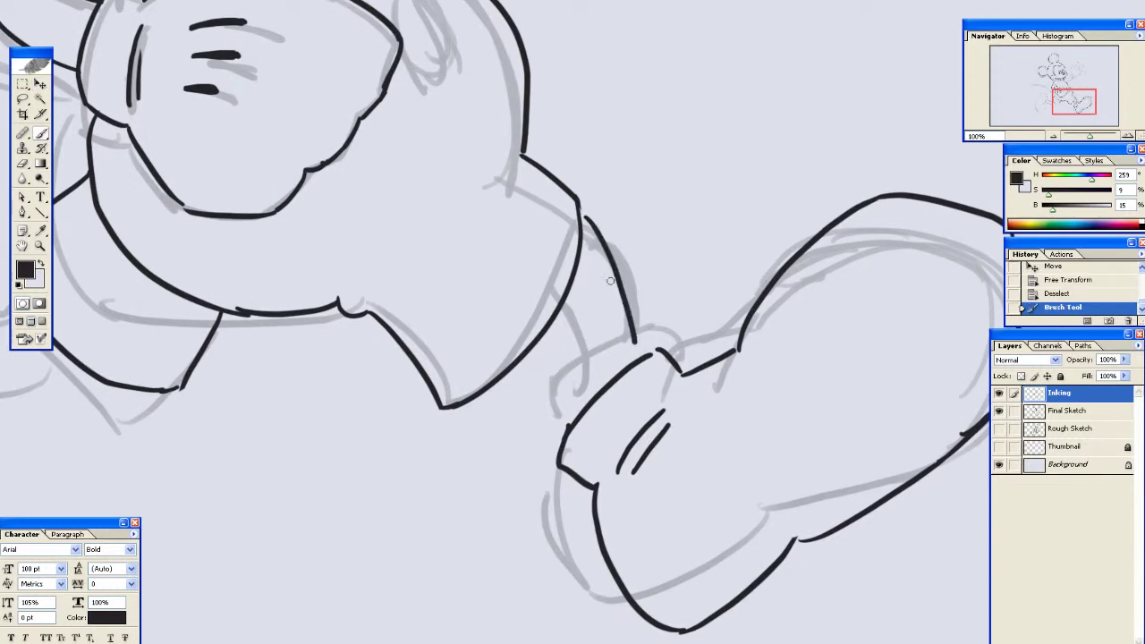
{"action": "left_click_drag", "start_coordinate": [556, 318], "coordinate": [581, 415]}
Ink the upper and lower edges of the rear leg from the shorts hem to the ankle
{"action": "left_click_drag", "start_coordinate": [418, 264], "coordinate": [773, 294]}
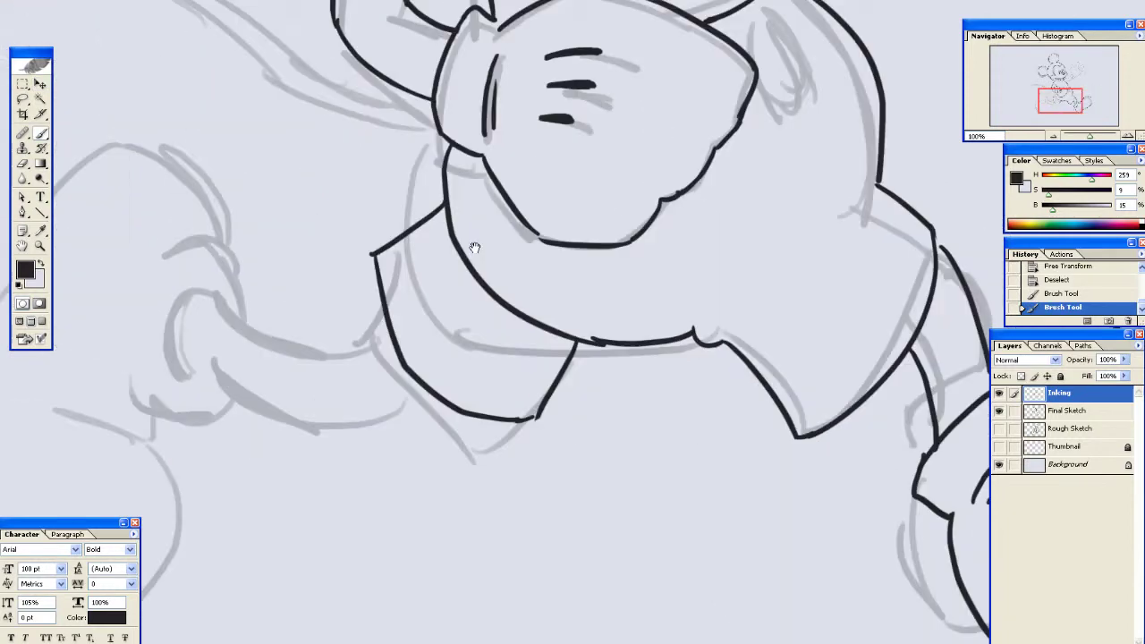
{"action": "mouse_move", "coordinate": [292, 283]}
{"action": "left_mouse_down"}
{"action": "mouse_move", "coordinate": [340, 240]}
{"action": "mouse_move", "coordinate": [338, 291]}
{"action": "mouse_move", "coordinate": [424, 292]}
{"action": "left_mouse_up"}
{"action": "mouse_move", "coordinate": [240, 306]}
{"action": "left_mouse_down"}
{"action": "mouse_move", "coordinate": [387, 391]}
{"action": "mouse_move", "coordinate": [458, 336]}
{"action": "left_mouse_up"}
Ink the upper and lower parts of the rear shoe's collar around the ankle
{"action": "mouse_move", "coordinate": [278, 239]}
{"action": "left_mouse_down"}
{"action": "mouse_move", "coordinate": [248, 313]}
{"action": "mouse_move", "coordinate": [234, 278]}
{"action": "mouse_move", "coordinate": [269, 239]}
{"action": "mouse_move", "coordinate": [316, 259]}
{"action": "left_mouse_up"}
{"action": "key", "text": "ctrl+z"}
{"action": "mouse_move", "coordinate": [297, 207]}
{"action": "left_mouse_down"}
{"action": "mouse_move", "coordinate": [362, 191]}
{"action": "mouse_move", "coordinate": [407, 250]}
{"action": "left_mouse_up"}
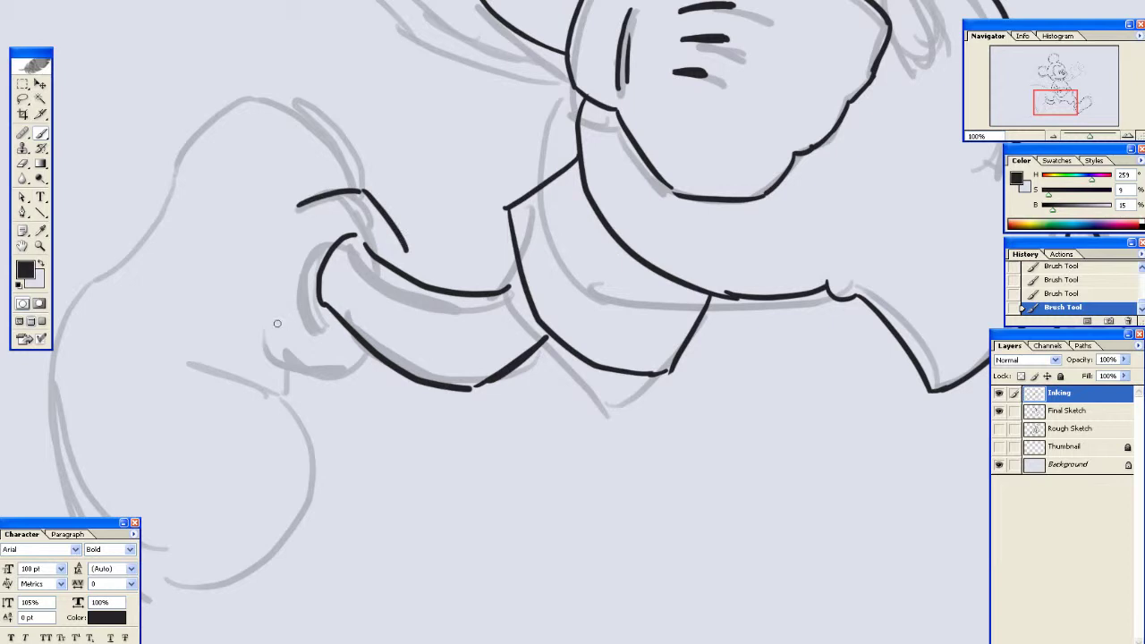
{"action": "left_click_drag", "start_coordinate": [268, 321], "coordinate": [293, 362]}
{"action": "left_click_drag", "start_coordinate": [296, 370], "coordinate": [358, 360]}
Ink the rear shoe's rounded heel and continue the line down along the sole toward the toe
{"action": "left_click_drag", "start_coordinate": [234, 200], "coordinate": [330, 259]}
{"action": "left_click_drag", "start_coordinate": [210, 316], "coordinate": [258, 255]}
{"action": "key", "text": "ctrl+z"}
{"action": "mouse_move", "coordinate": [197, 320]}
{"action": "left_mouse_down"}
{"action": "mouse_move", "coordinate": [344, 158]}
{"action": "mouse_move", "coordinate": [436, 220]}
{"action": "left_mouse_up"}
{"action": "key", "text": "ctrl+z"}
{"action": "left_click_drag", "start_coordinate": [340, 155], "coordinate": [436, 209]}
{"action": "left_click_drag", "start_coordinate": [392, 264], "coordinate": [486, 155]}
{"action": "mouse_move", "coordinate": [300, 213]}
{"action": "left_mouse_down"}
{"action": "mouse_move", "coordinate": [251, 400]}
{"action": "mouse_move", "coordinate": [376, 475]}
{"action": "left_mouse_up"}
{"action": "left_click_drag", "start_coordinate": [405, 307], "coordinate": [519, 410]}
{"action": "left_click_drag", "start_coordinate": [367, 473], "coordinate": [497, 435]}
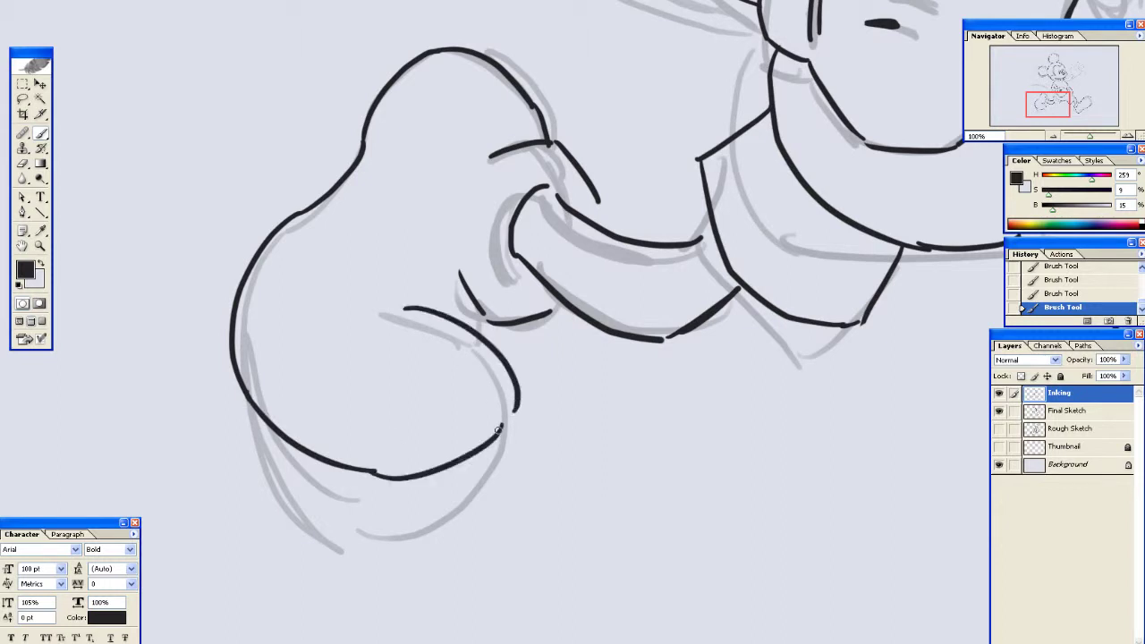
{"action": "key", "text": "ctrl+alt+z"}
{"action": "key", "text": "ctrl+alt+z"}
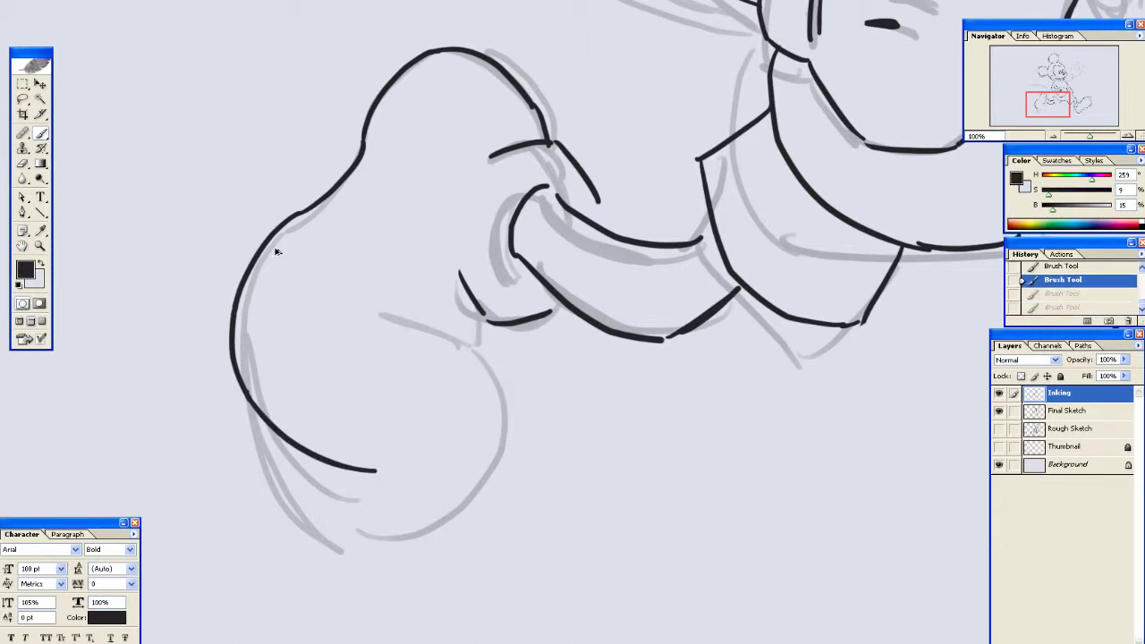
Erase the lower end of the rear shoe's sole line and re-ink it as a longer, rounded toe reaching the instep
{"action": "key", "text": "e"}
{"action": "mouse_move", "coordinate": [376, 470]}
{"action": "left_mouse_down"}
{"action": "mouse_move", "coordinate": [242, 357]}
{"action": "mouse_move", "coordinate": [242, 331]}
{"action": "mouse_move", "coordinate": [230, 345]}
{"action": "mouse_move", "coordinate": [267, 475]}
{"action": "left_mouse_up"}
{"action": "key", "text": "b"}
{"action": "key", "text": "ctrl+z"}
{"action": "left_click_drag", "start_coordinate": [231, 333], "coordinate": [260, 444]}
{"action": "key", "text": "ctrl+z"}
{"action": "mouse_move", "coordinate": [233, 320]}
{"action": "left_mouse_down"}
{"action": "mouse_move", "coordinate": [258, 450]}
{"action": "mouse_move", "coordinate": [340, 496]}
{"action": "left_mouse_up"}
{"action": "left_click_drag", "start_coordinate": [425, 331], "coordinate": [489, 429]}
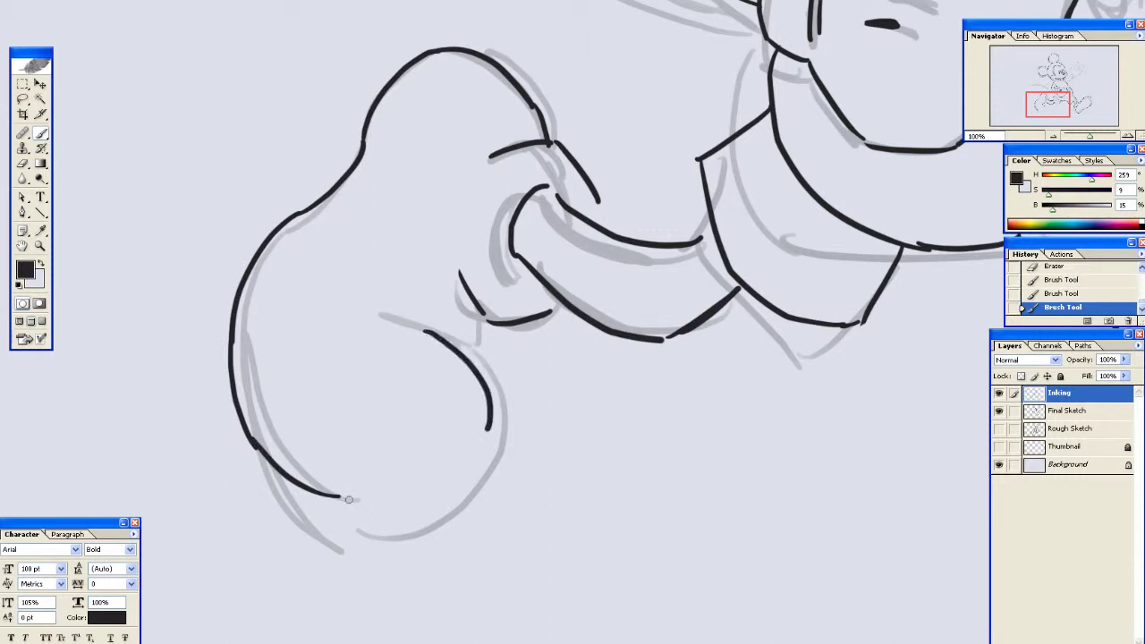
{"action": "mouse_move", "coordinate": [349, 499]}
{"action": "left_mouse_down"}
{"action": "mouse_move", "coordinate": [465, 467]}
{"action": "mouse_move", "coordinate": [492, 419]}
{"action": "left_mouse_up"}
Connect the rear shoe's collar to the toe and add two short crease lines near the ankle
{"action": "mouse_move", "coordinate": [466, 350]}
{"action": "left_mouse_down"}
{"action": "mouse_move", "coordinate": [484, 320]}
{"action": "mouse_move", "coordinate": [440, 337]}
{"action": "mouse_move", "coordinate": [446, 373]}
{"action": "left_mouse_up"}
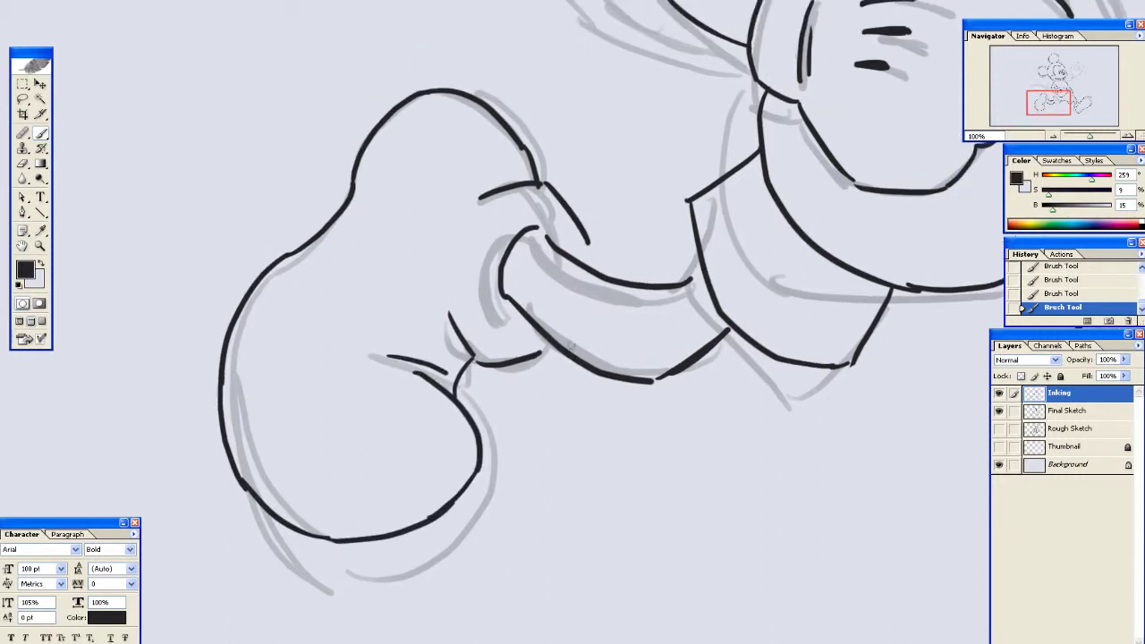
{"action": "left_click_drag", "start_coordinate": [598, 240], "coordinate": [479, 231]}
{"action": "mouse_move", "coordinate": [392, 310]}
{"action": "left_mouse_down"}
{"action": "mouse_move", "coordinate": [383, 269]}
{"action": "mouse_move", "coordinate": [349, 223]}
{"action": "mouse_move", "coordinate": [327, 238]}
{"action": "left_mouse_up"}
{"action": "key", "text": "ctrl+z"}
{"action": "key", "text": "ctrl+z"}
{"action": "left_click_drag", "start_coordinate": [504, 169], "coordinate": [401, 165]}
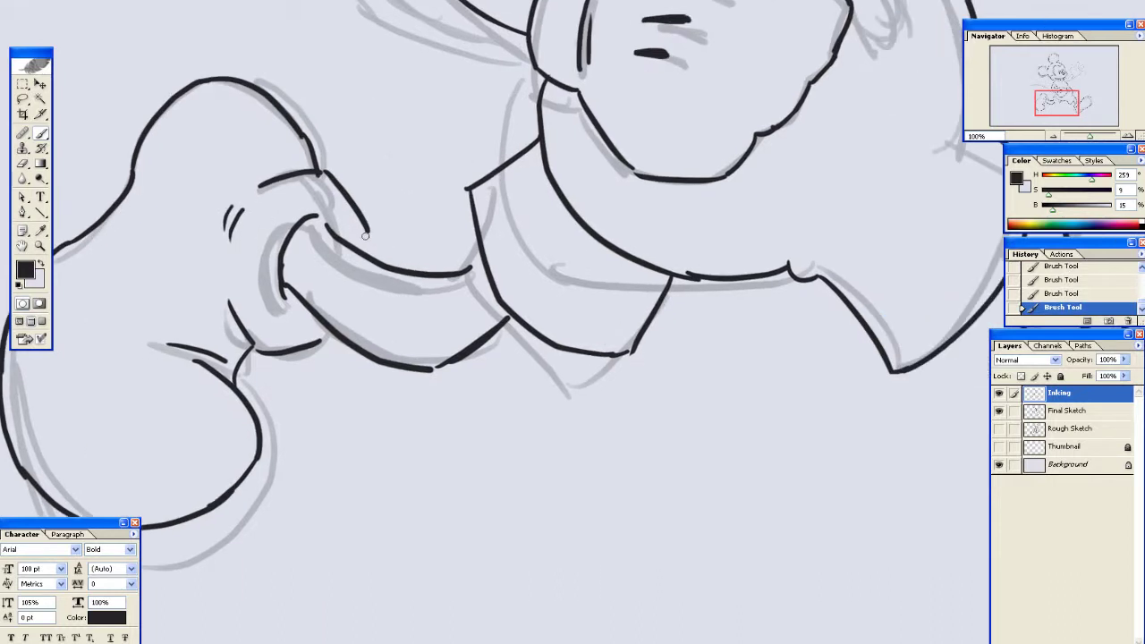
Ink the narrow oval button on the front of the shorts beside the glove
{"action": "mouse_move", "coordinate": [367, 229]}
{"action": "left_mouse_down"}
{"action": "mouse_move", "coordinate": [362, 253]}
{"action": "mouse_move", "coordinate": [179, 336]}
{"action": "left_mouse_up"}
{"action": "left_click_drag", "start_coordinate": [680, 188], "coordinate": [507, 346]}
{"action": "mouse_move", "coordinate": [522, 168]}
{"action": "left_mouse_down"}
{"action": "mouse_move", "coordinate": [457, 200]}
{"action": "mouse_move", "coordinate": [473, 285]}
{"action": "left_mouse_up"}
{"action": "key", "text": "ctrl+z"}
{"action": "mouse_move", "coordinate": [444, 182]}
{"action": "left_mouse_down"}
{"action": "mouse_move", "coordinate": [478, 265]}
{"action": "mouse_move", "coordinate": [492, 243]}
{"action": "mouse_move", "coordinate": [446, 189]}
{"action": "mouse_move", "coordinate": [475, 226]}
{"action": "mouse_move", "coordinate": [481, 263]}
{"action": "left_mouse_up"}
{"action": "key", "text": "ctrl+z"}
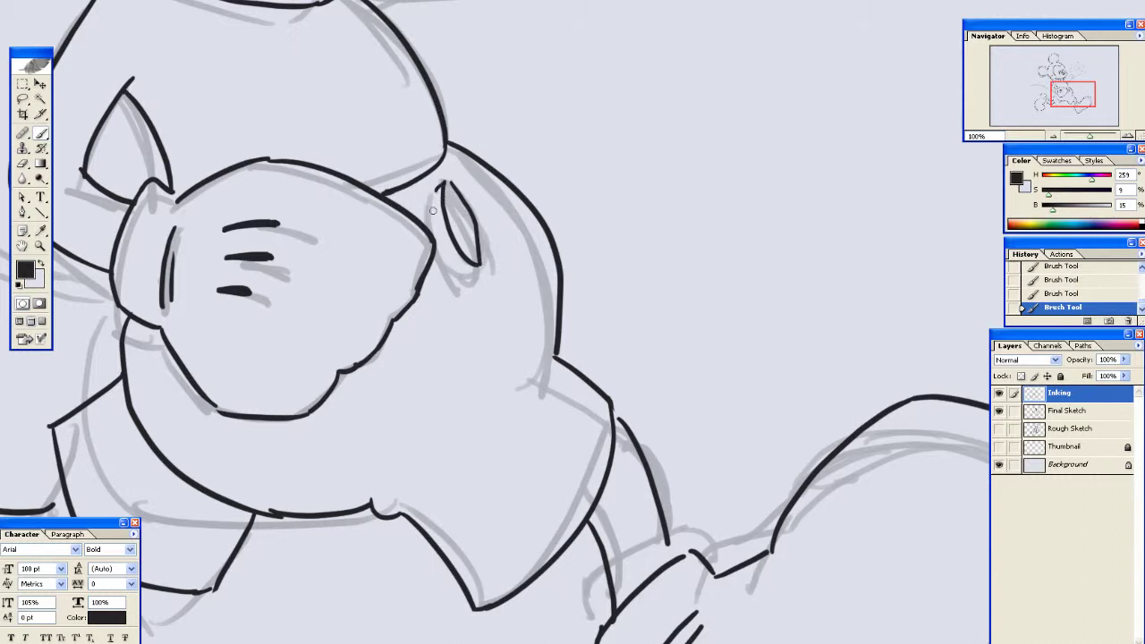
Erase the narrow button on the shorts beside the glove and re-ink it as a slightly wider, longer slanted oval
{"action": "left_click_drag", "start_coordinate": [438, 189], "coordinate": [435, 214]}
{"action": "key", "text": "ctrl+alt+z"}
{"action": "key", "text": "ctrl+alt+z"}
{"action": "key", "text": "e"}
{"action": "mouse_move", "coordinate": [443, 183]}
{"action": "left_mouse_down"}
{"action": "mouse_move", "coordinate": [485, 256]}
{"action": "mouse_move", "coordinate": [453, 199]}
{"action": "mouse_move", "coordinate": [444, 208]}
{"action": "mouse_move", "coordinate": [494, 277]}
{"action": "left_mouse_up"}
{"action": "key", "text": "b"}
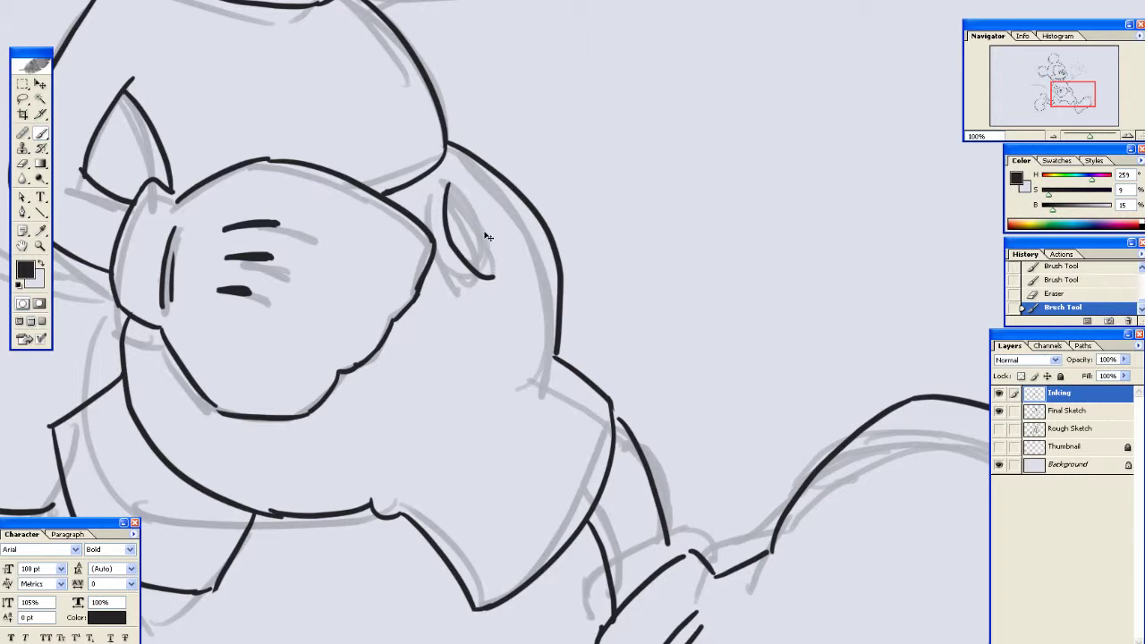
{"action": "key", "text": "ctrl+z"}
{"action": "left_click_drag", "start_coordinate": [449, 182], "coordinate": [486, 288]}
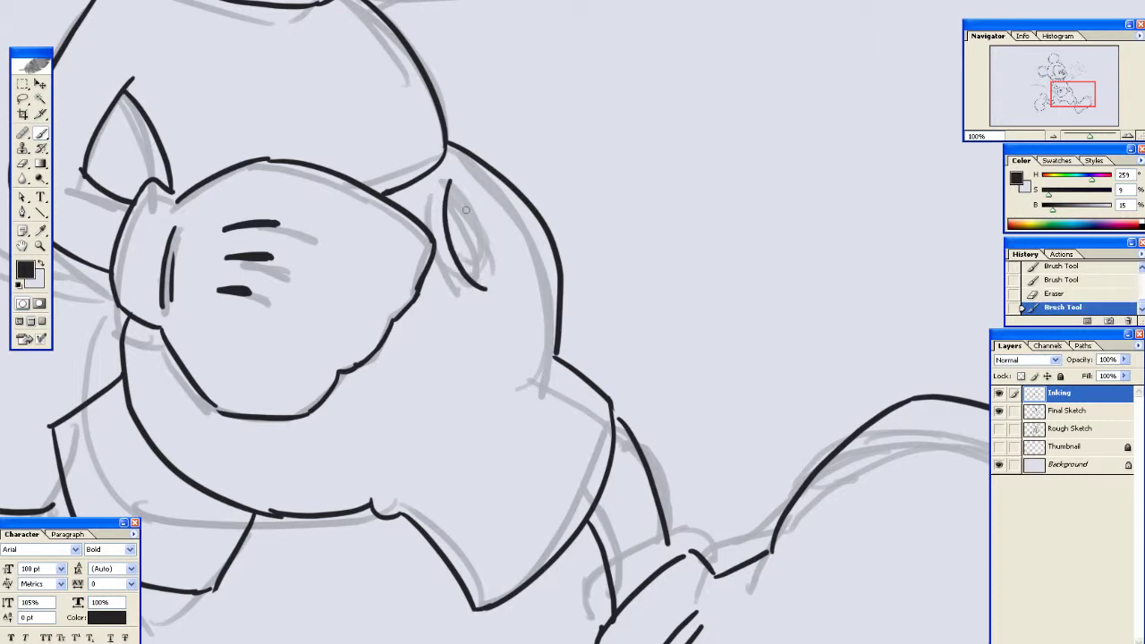
{"action": "left_click_drag", "start_coordinate": [452, 184], "coordinate": [497, 286]}
Ink the upper and lower edges of the raised arm from the chin and shoulder out to the waving glove's cuff
{"action": "left_click_drag", "start_coordinate": [476, 165], "coordinate": [563, 426]}
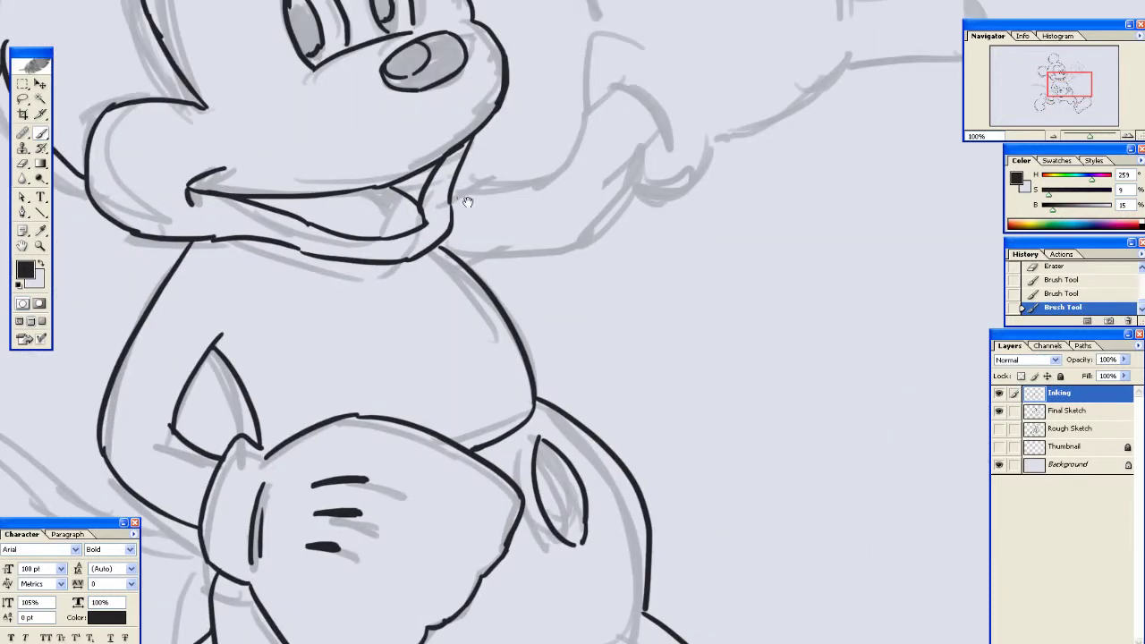
{"action": "mouse_move", "coordinate": [479, 211]}
{"action": "left_mouse_down"}
{"action": "mouse_move", "coordinate": [433, 363]}
{"action": "mouse_move", "coordinate": [609, 339]}
{"action": "mouse_move", "coordinate": [379, 263]}
{"action": "left_mouse_up"}
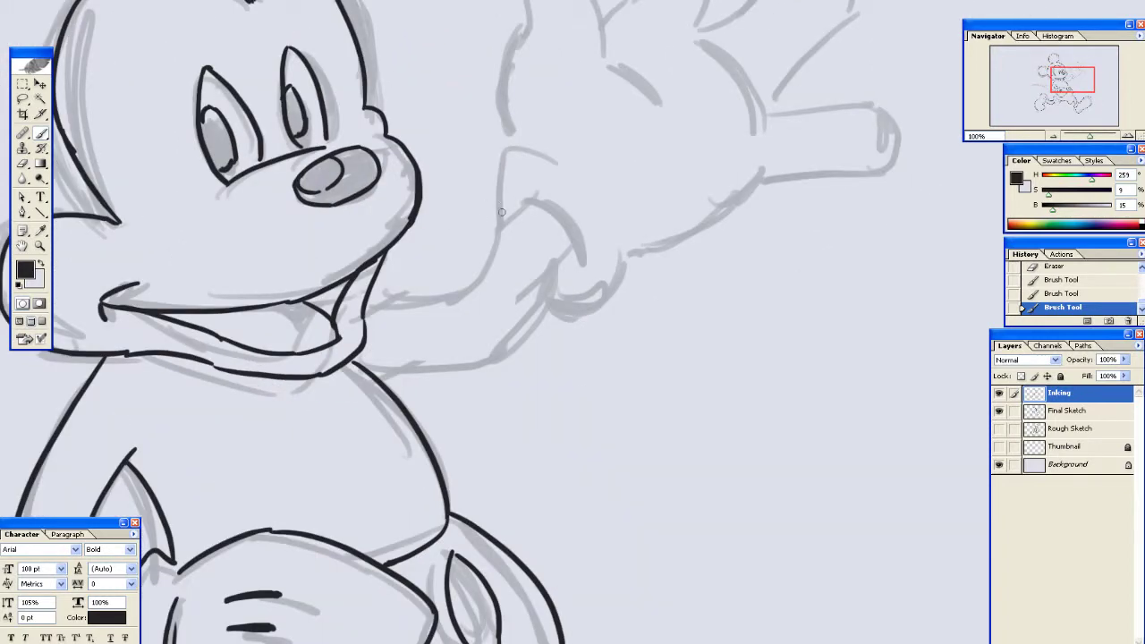
{"action": "left_click_drag", "start_coordinate": [522, 208], "coordinate": [457, 278]}
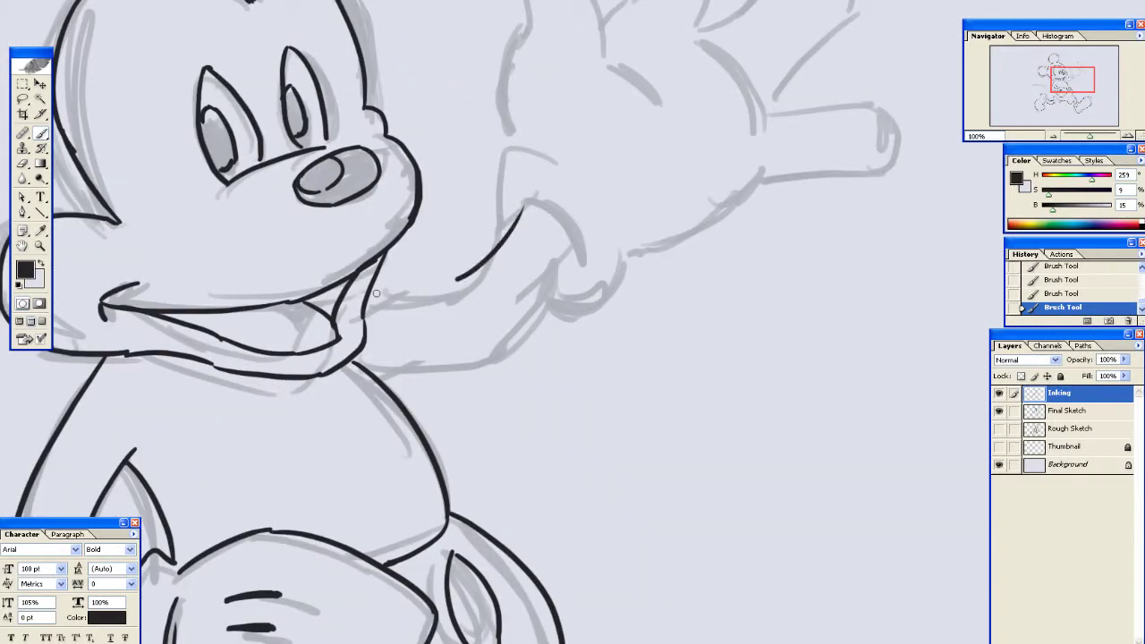
{"action": "left_click_drag", "start_coordinate": [377, 293], "coordinate": [472, 273]}
{"action": "key", "text": "ctrl+z"}
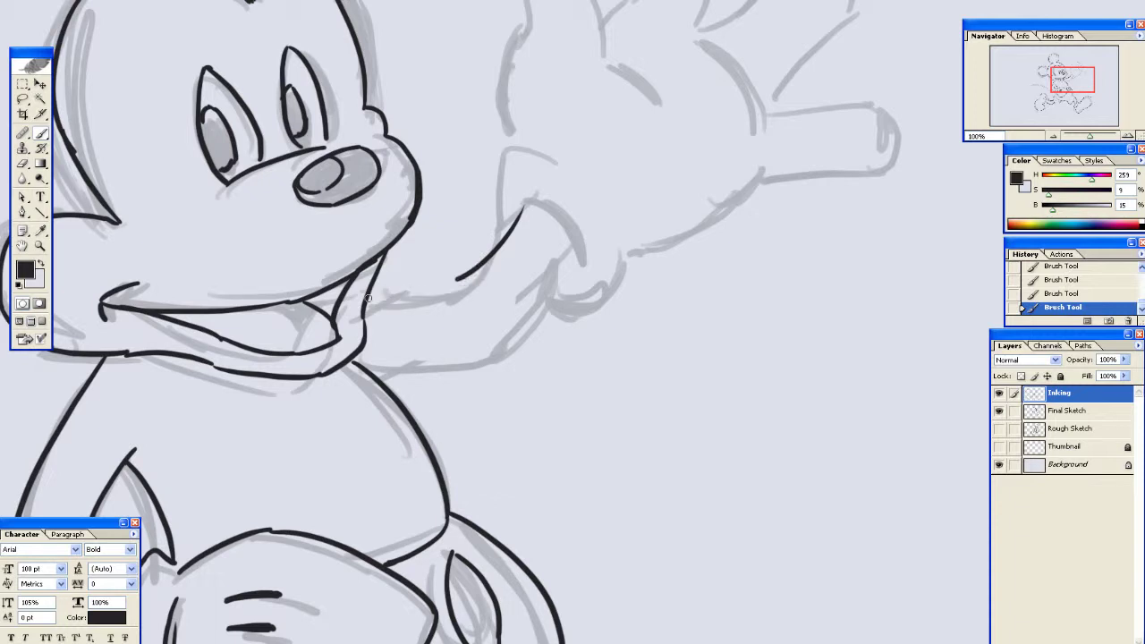
{"action": "left_click_drag", "start_coordinate": [367, 298], "coordinate": [458, 279]}
{"action": "left_click_drag", "start_coordinate": [365, 367], "coordinate": [526, 303]}
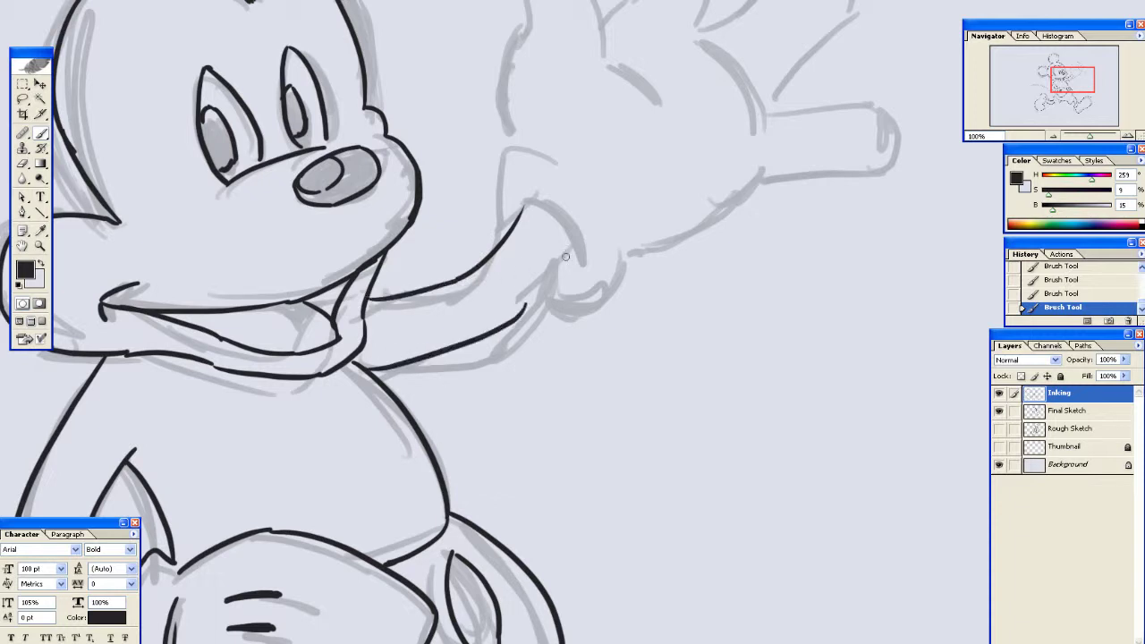
{"action": "key", "text": "ctrl+z"}
{"action": "left_click_drag", "start_coordinate": [577, 248], "coordinate": [438, 339]}
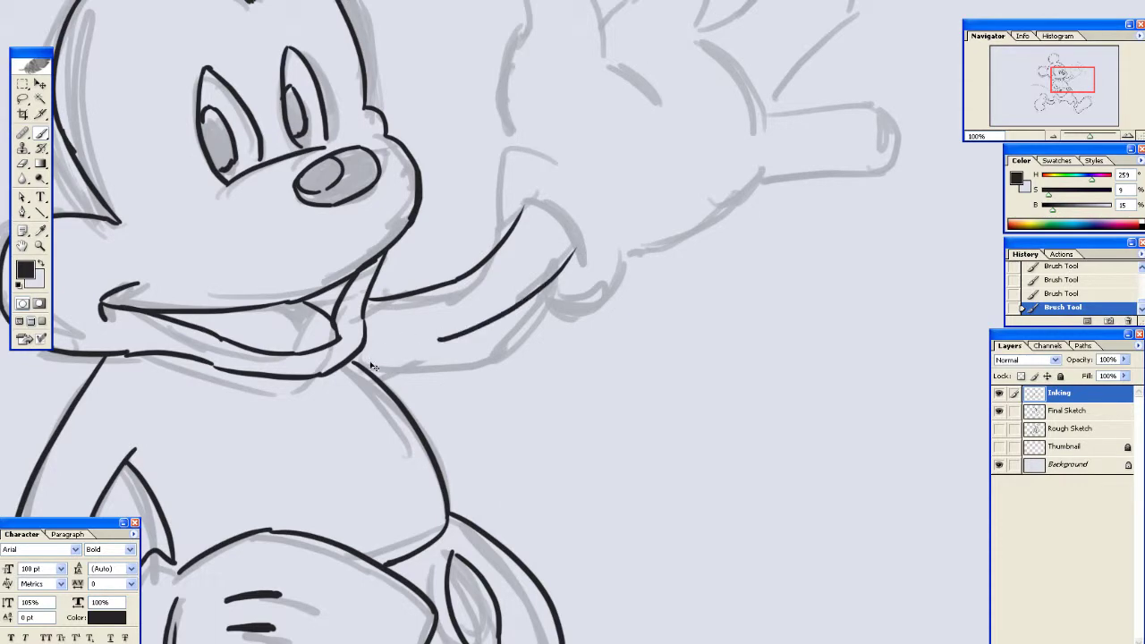
{"action": "key", "text": "ctrl+z"}
{"action": "left_click_drag", "start_coordinate": [577, 248], "coordinate": [384, 380]}
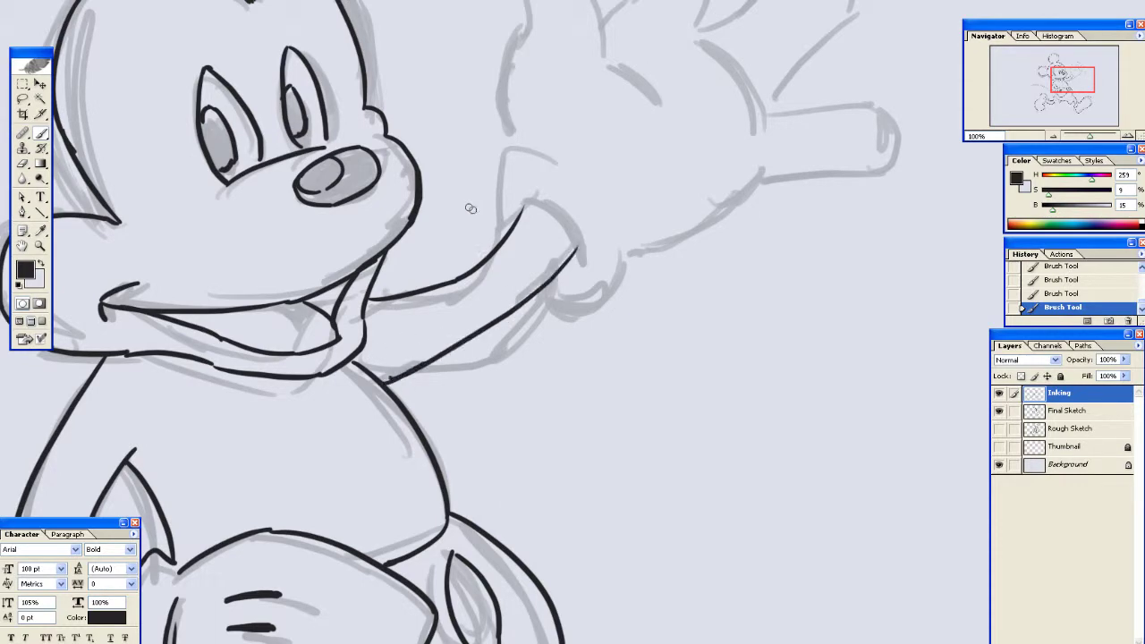
Ink the waving glove's cuff: the curved wrist opening, both outer edges and the short folds above it
{"action": "mouse_move", "coordinate": [471, 209]}
{"action": "left_mouse_down"}
{"action": "mouse_move", "coordinate": [401, 243]}
{"action": "mouse_move", "coordinate": [488, 323]}
{"action": "left_mouse_up"}
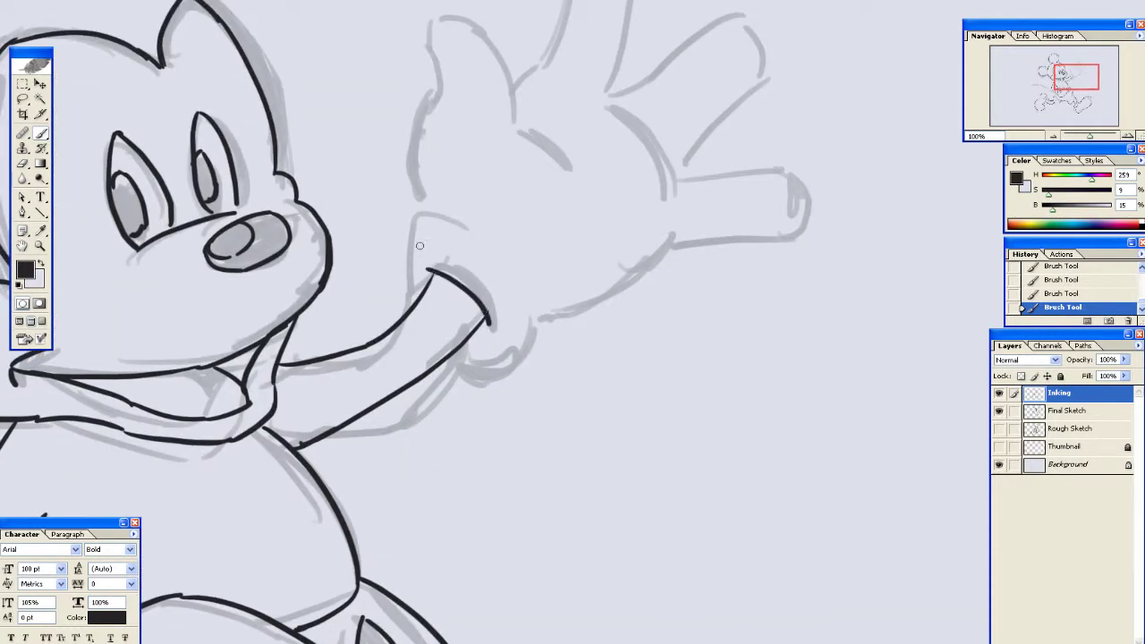
{"action": "mouse_move", "coordinate": [417, 225]}
{"action": "left_mouse_down"}
{"action": "mouse_move", "coordinate": [397, 249]}
{"action": "mouse_move", "coordinate": [412, 295]}
{"action": "left_mouse_up"}
{"action": "mouse_move", "coordinate": [466, 344]}
{"action": "left_mouse_down"}
{"action": "mouse_move", "coordinate": [500, 350]}
{"action": "mouse_move", "coordinate": [535, 320]}
{"action": "left_mouse_up"}
{"action": "mouse_move", "coordinate": [440, 217]}
{"action": "left_mouse_down"}
{"action": "mouse_move", "coordinate": [503, 231]}
{"action": "mouse_move", "coordinate": [498, 255]}
{"action": "left_mouse_up"}
Ink the waving glove's palm edge from above the cuff up along the outer side of the thumb
{"action": "left_click_drag", "start_coordinate": [413, 203], "coordinate": [423, 349]}
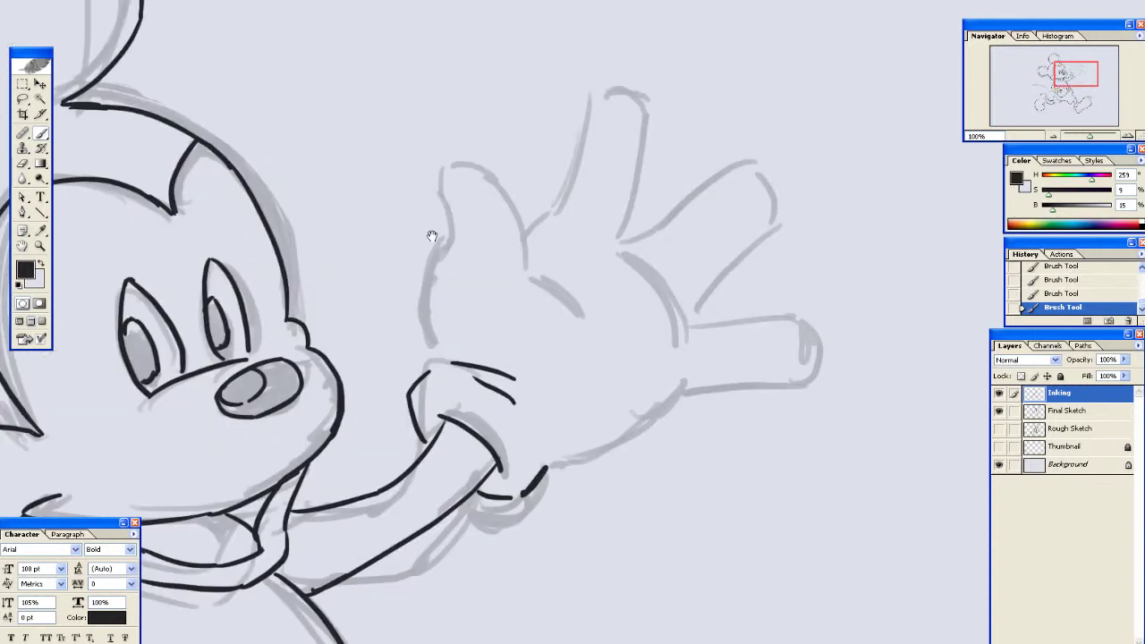
{"action": "left_click_drag", "start_coordinate": [445, 242], "coordinate": [425, 340]}
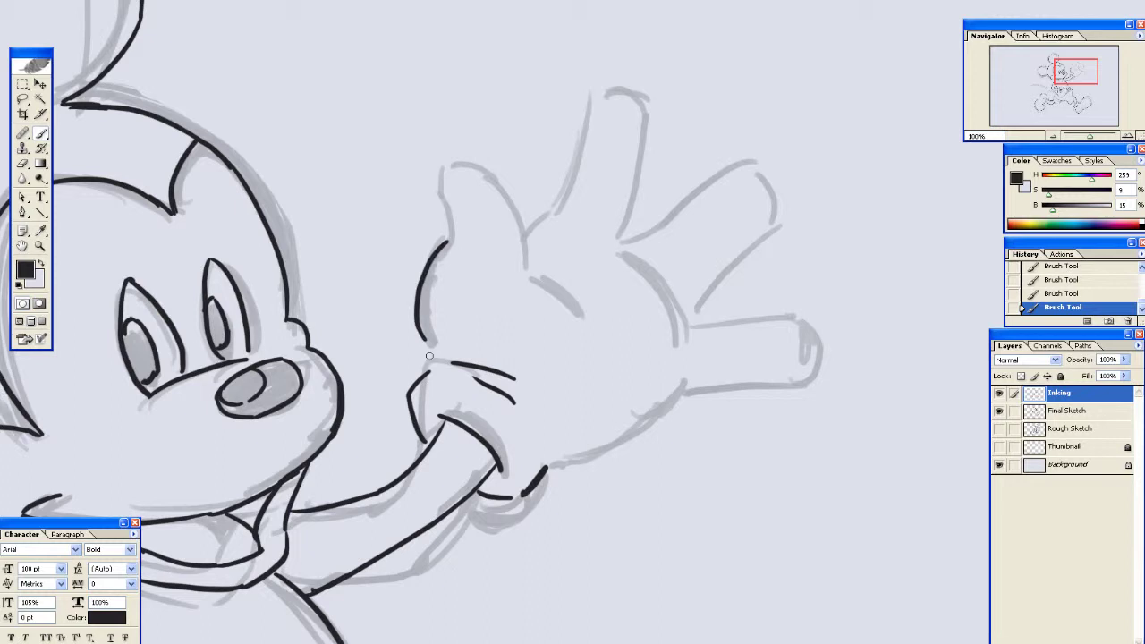
{"action": "left_click_drag", "start_coordinate": [429, 286], "coordinate": [413, 375]}
{"action": "mouse_move", "coordinate": [428, 259]}
{"action": "left_mouse_down"}
{"action": "mouse_move", "coordinate": [425, 334]}
{"action": "mouse_move", "coordinate": [447, 317]}
{"action": "left_mouse_up"}
{"action": "key", "text": "e"}
{"action": "key", "text": "b"}
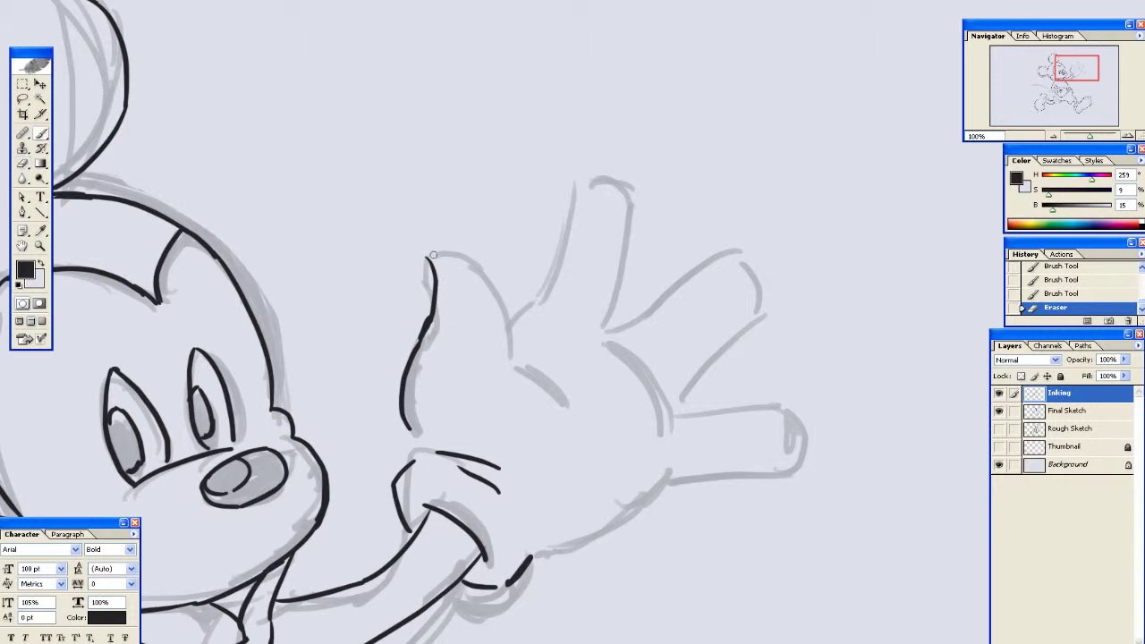
Ink the thumb's rounded tip and inner side down into the palm, with two short crease lines at its base
{"action": "mouse_move", "coordinate": [427, 259]}
{"action": "left_mouse_down"}
{"action": "mouse_move", "coordinate": [474, 229]}
{"action": "mouse_move", "coordinate": [525, 294]}
{"action": "mouse_move", "coordinate": [513, 285]}
{"action": "mouse_move", "coordinate": [509, 365]}
{"action": "left_mouse_up"}
{"action": "key", "text": "ctrl+z"}
{"action": "key", "text": "ctrl+alt+z"}
{"action": "key", "text": "ctrl+alt+z"}
{"action": "mouse_move", "coordinate": [456, 224]}
{"action": "left_mouse_down"}
{"action": "mouse_move", "coordinate": [505, 265]}
{"action": "mouse_move", "coordinate": [521, 350]}
{"action": "mouse_move", "coordinate": [509, 351]}
{"action": "mouse_move", "coordinate": [549, 390]}
{"action": "left_mouse_up"}
{"action": "left_click_drag", "start_coordinate": [565, 268], "coordinate": [475, 298]}
Ink the waving glove's index finger with a straight outer side, a rounded tip and the inner side
{"action": "left_click_drag", "start_coordinate": [490, 205], "coordinate": [446, 329]}
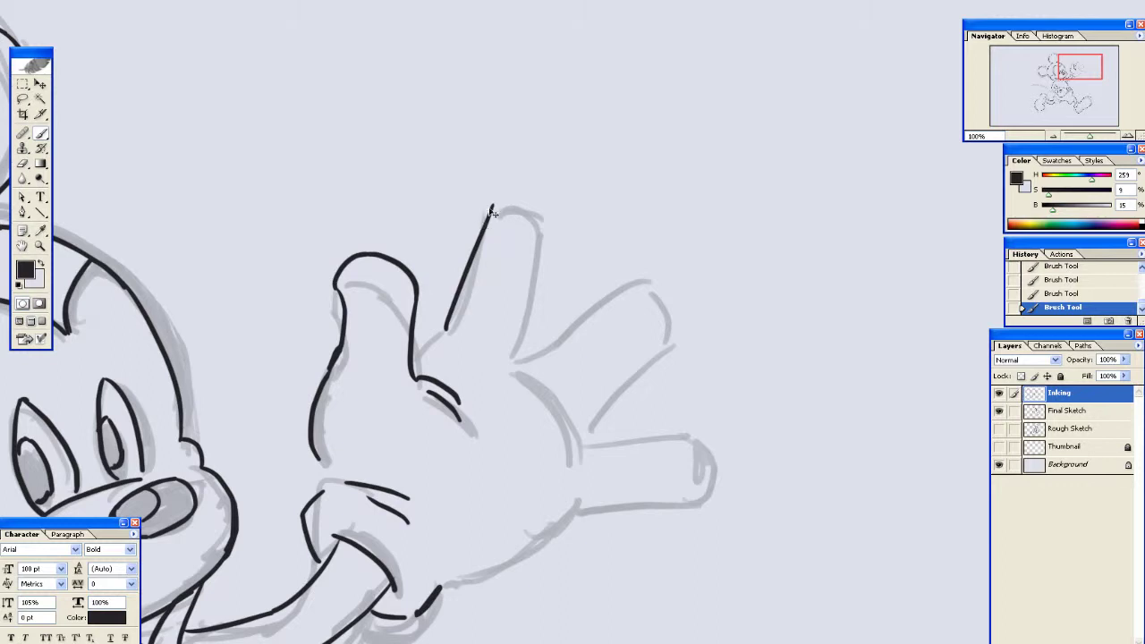
{"action": "key", "text": "ctrl+z"}
{"action": "left_click_drag", "start_coordinate": [492, 199], "coordinate": [454, 333]}
{"action": "key", "text": "ctrl+z"}
{"action": "mouse_move", "coordinate": [481, 208]}
{"action": "left_mouse_down"}
{"action": "mouse_move", "coordinate": [450, 324]}
{"action": "mouse_move", "coordinate": [456, 313]}
{"action": "left_mouse_up"}
{"action": "key", "text": "ctrl+z"}
{"action": "left_click_drag", "start_coordinate": [483, 202], "coordinate": [555, 217]}
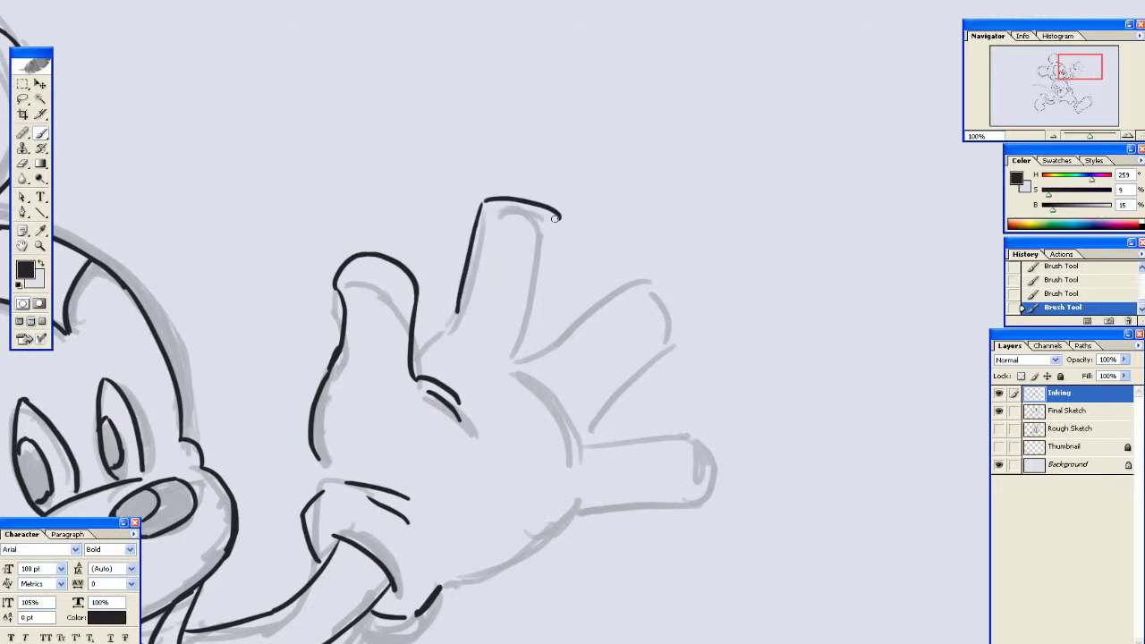
{"action": "key", "text": "ctrl+z"}
{"action": "mouse_move", "coordinate": [481, 200]}
{"action": "left_mouse_down"}
{"action": "mouse_move", "coordinate": [514, 178]}
{"action": "mouse_move", "coordinate": [533, 325]}
{"action": "left_mouse_up"}
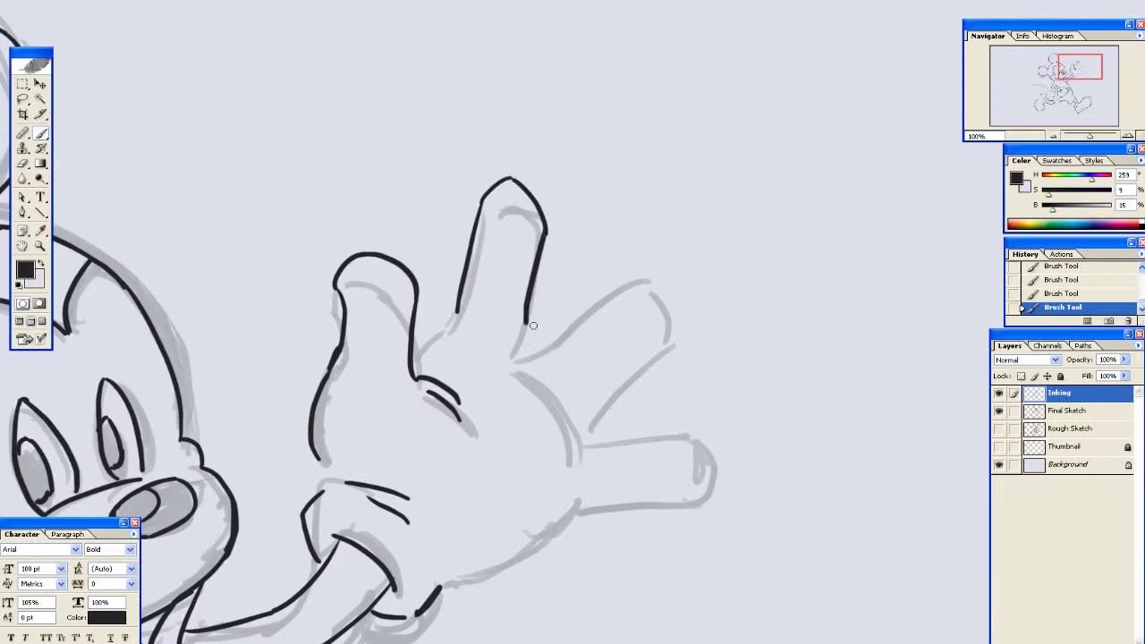
Ink the two remaining fingers of the waving glove and the palm's lower edge back to the cuff
{"action": "mouse_move", "coordinate": [546, 236]}
{"action": "left_mouse_down"}
{"action": "mouse_move", "coordinate": [509, 370]}
{"action": "mouse_move", "coordinate": [661, 262]}
{"action": "mouse_move", "coordinate": [707, 268]}
{"action": "left_mouse_up"}
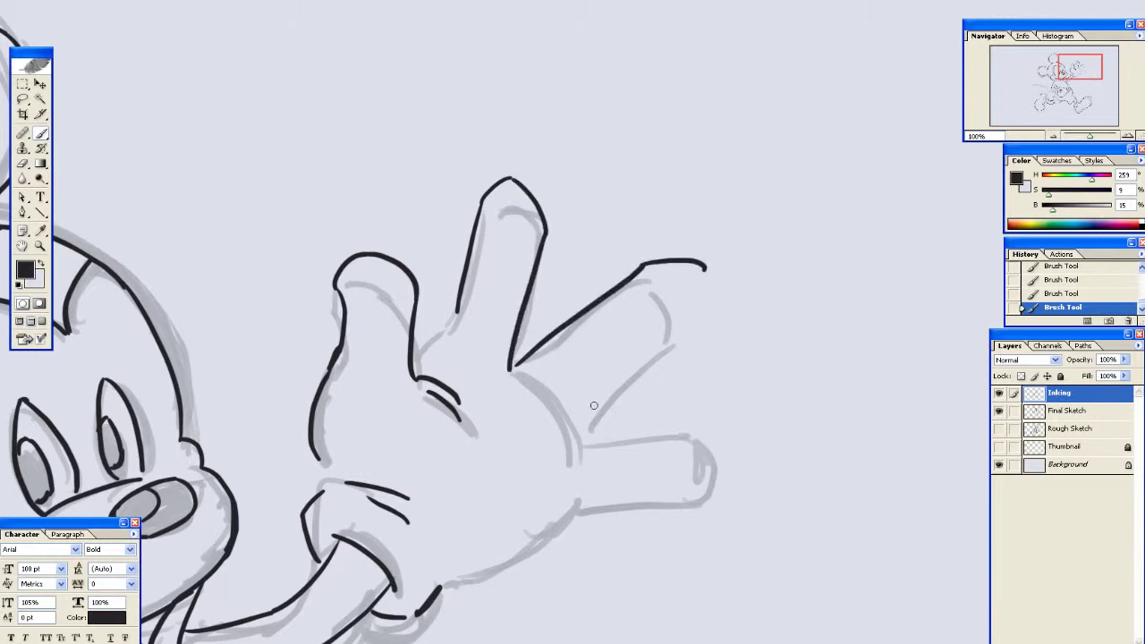
{"action": "mouse_move", "coordinate": [571, 433]}
{"action": "left_mouse_down"}
{"action": "mouse_move", "coordinate": [703, 293]}
{"action": "mouse_move", "coordinate": [706, 271]}
{"action": "left_mouse_up"}
{"action": "mouse_move", "coordinate": [631, 416]}
{"action": "left_mouse_down"}
{"action": "mouse_move", "coordinate": [654, 316]}
{"action": "mouse_move", "coordinate": [616, 334]}
{"action": "mouse_move", "coordinate": [735, 332]}
{"action": "left_mouse_up"}
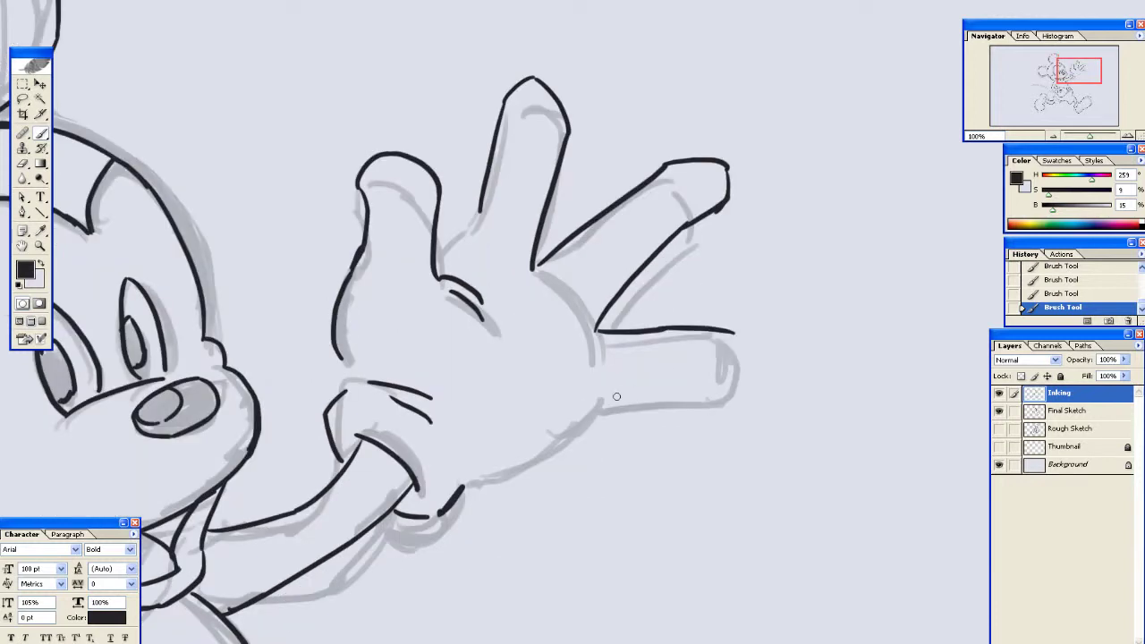
{"action": "left_click_drag", "start_coordinate": [604, 405], "coordinate": [705, 394]}
{"action": "left_click_drag", "start_coordinate": [734, 333], "coordinate": [712, 396]}
{"action": "mouse_move", "coordinate": [609, 373]}
{"action": "left_mouse_down"}
{"action": "mouse_move", "coordinate": [653, 307]}
{"action": "mouse_move", "coordinate": [583, 404]}
{"action": "mouse_move", "coordinate": [512, 420]}
{"action": "left_mouse_up"}
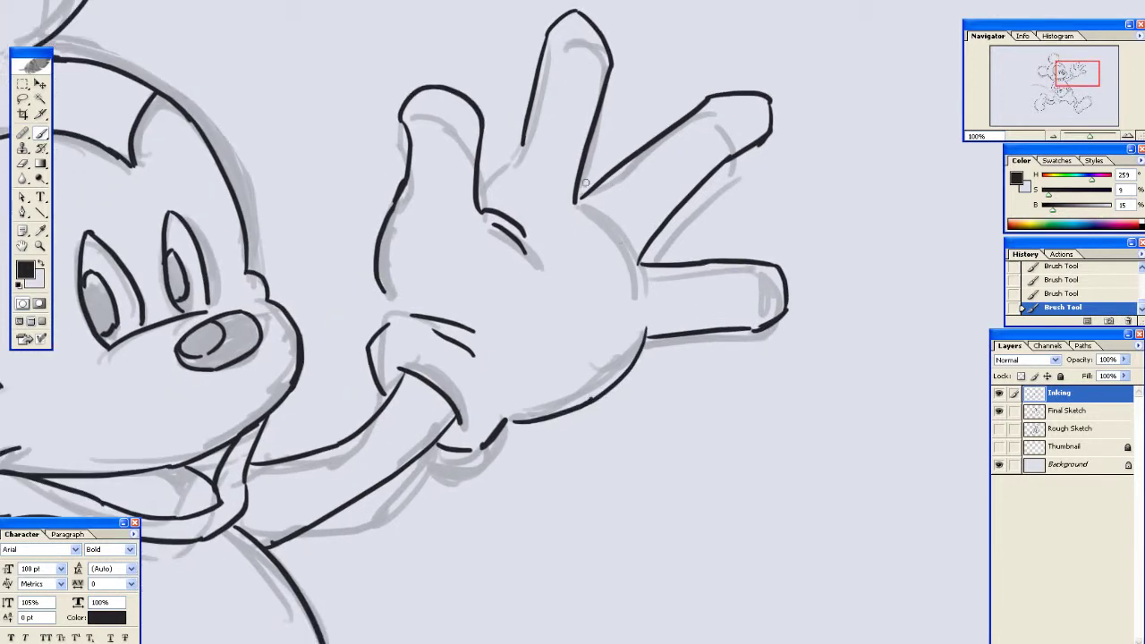
Ink the curve along the finger bases and close the outline gaps between thumb and index finger and between palm and cuff
{"action": "left_click_drag", "start_coordinate": [562, 193], "coordinate": [641, 292]}
{"action": "left_click_drag", "start_coordinate": [581, 222], "coordinate": [630, 285]}
{"action": "key", "text": "ctrl+z"}
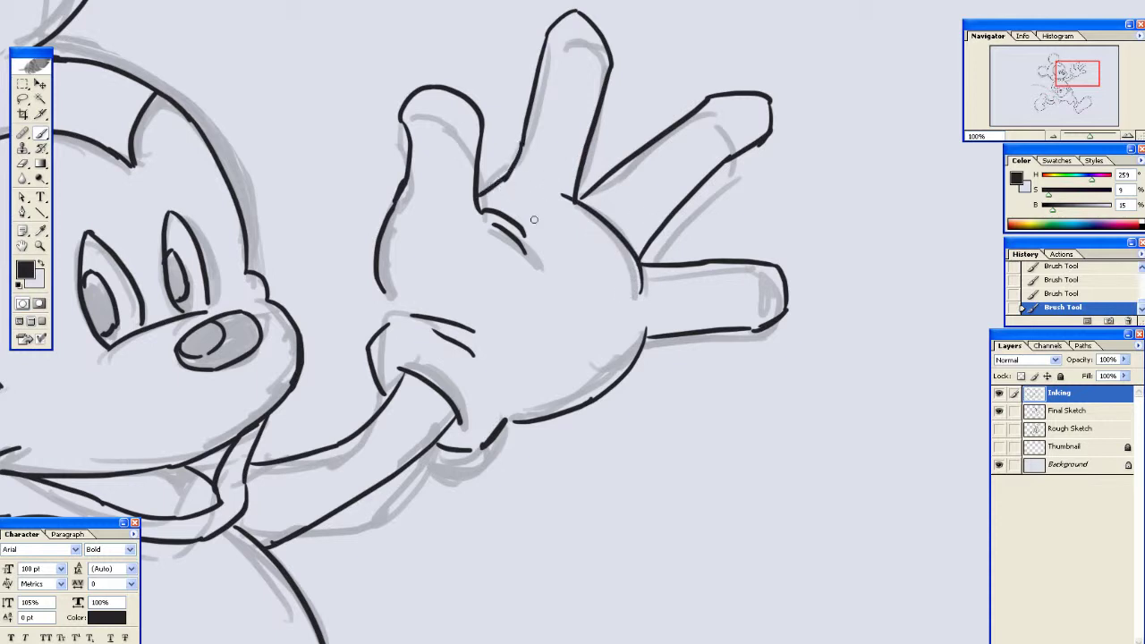
{"action": "left_click_drag", "start_coordinate": [413, 299], "coordinate": [608, 277]}
{"action": "left_click_drag", "start_coordinate": [440, 206], "coordinate": [715, 257]}
{"action": "left_click_drag", "start_coordinate": [494, 208], "coordinate": [705, 184]}
{"action": "mouse_move", "coordinate": [772, 171]}
{"action": "left_mouse_down"}
{"action": "mouse_move", "coordinate": [560, 159]}
{"action": "mouse_move", "coordinate": [602, 119]}
{"action": "mouse_move", "coordinate": [543, 16]}
{"action": "mouse_move", "coordinate": [505, 155]}
{"action": "left_mouse_up"}
Add a short crease line on the tongue inside the open mouth
{"action": "left_click_drag", "start_coordinate": [532, 372], "coordinate": [545, 386]}
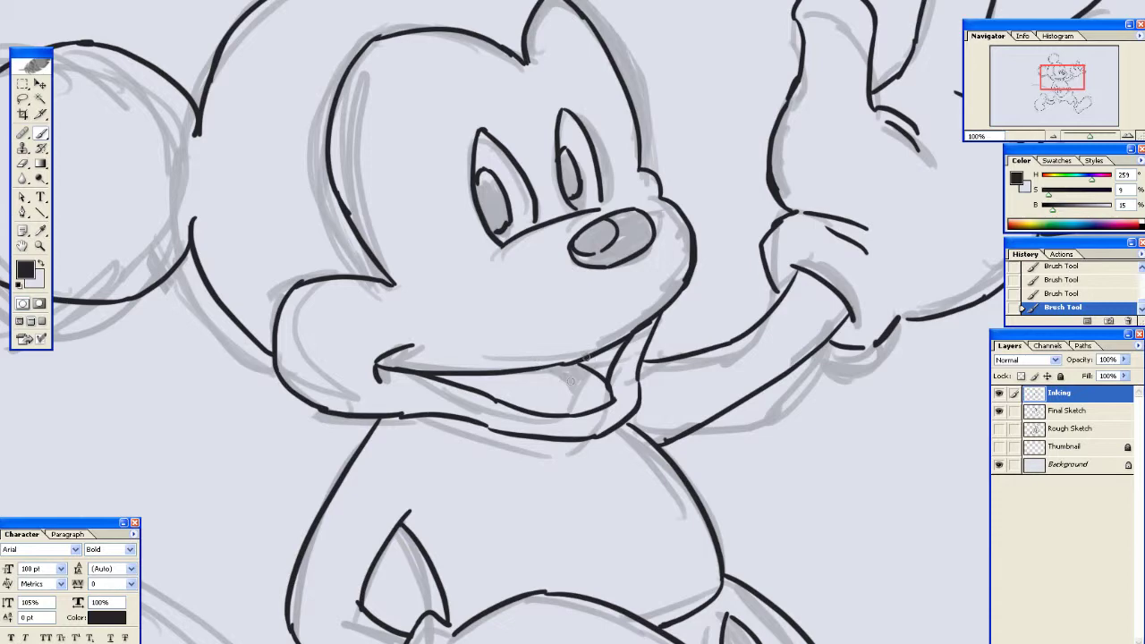
{"action": "left_click_drag", "start_coordinate": [537, 304], "coordinate": [537, 233]}
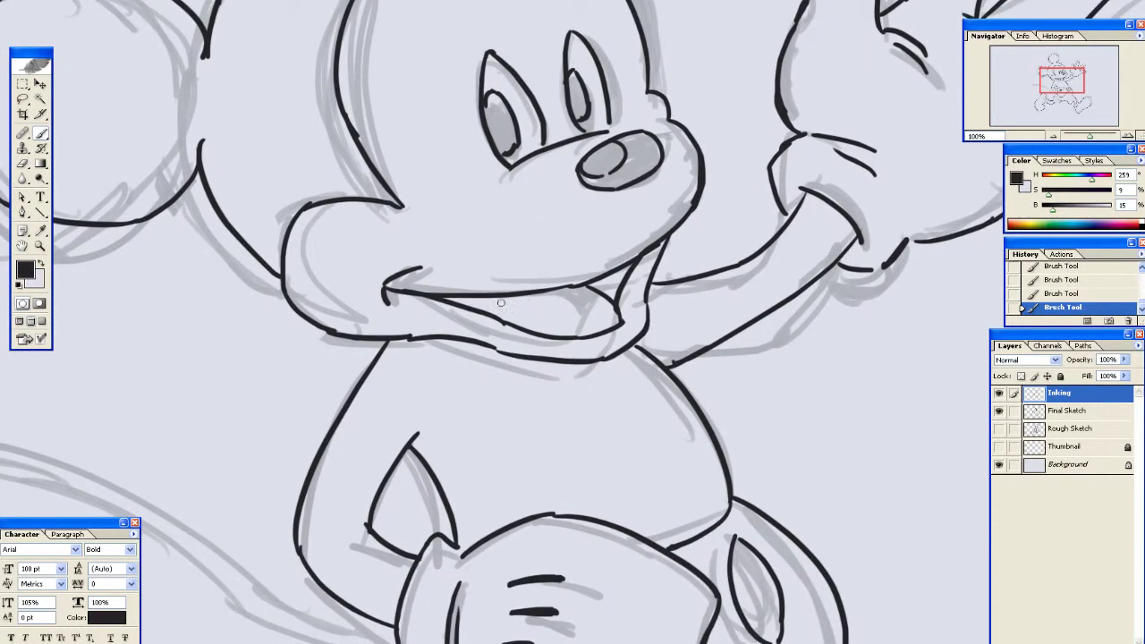
{"action": "left_click_drag", "start_coordinate": [535, 298], "coordinate": [555, 303]}
Examine the whole inked figure with the Final Sketch layer hidden, and turn the sketch back on
{"action": "left_click_drag", "start_coordinate": [639, 208], "coordinate": [637, 387]}
{"action": "left_click_drag", "start_coordinate": [516, 176], "coordinate": [665, 294]}
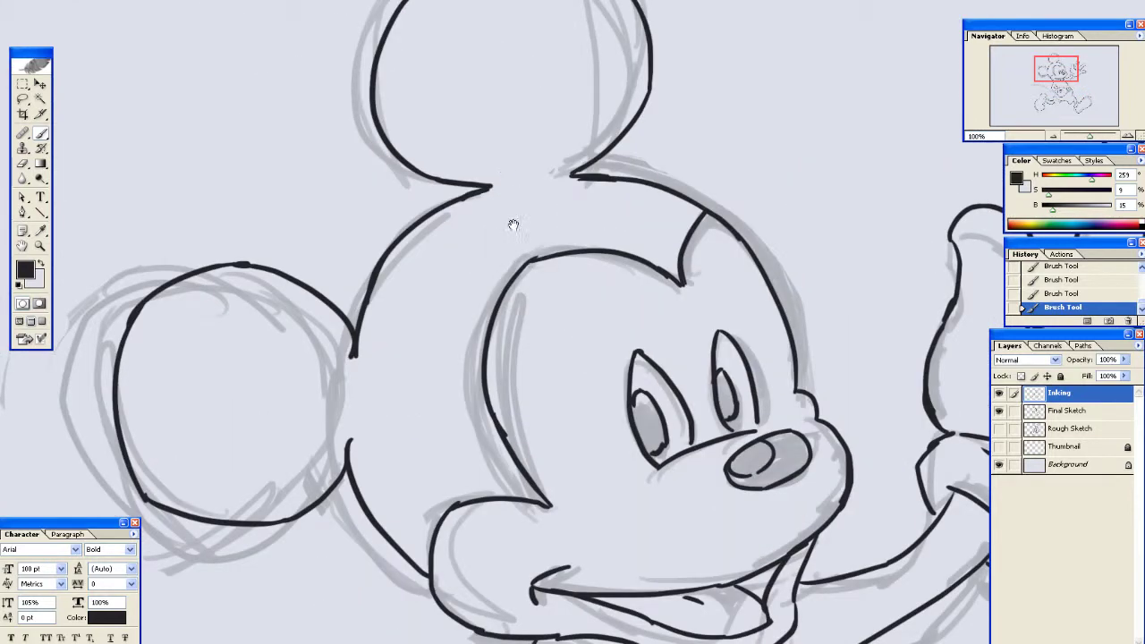
{"action": "left_click_drag", "start_coordinate": [514, 227], "coordinate": [501, 319]}
{"action": "left_click_drag", "start_coordinate": [621, 289], "coordinate": [534, 123]}
{"action": "left_click", "coordinate": [999, 409]}
{"action": "left_click_drag", "start_coordinate": [770, 369], "coordinate": [481, 120]}
{"action": "mouse_move", "coordinate": [645, 253]}
{"action": "left_mouse_down"}
{"action": "mouse_move", "coordinate": [769, 162]}
{"action": "mouse_move", "coordinate": [856, 2]}
{"action": "left_mouse_up"}
{"action": "left_click", "coordinate": [1052, 135]}
{"action": "left_click", "coordinate": [1052, 135]}
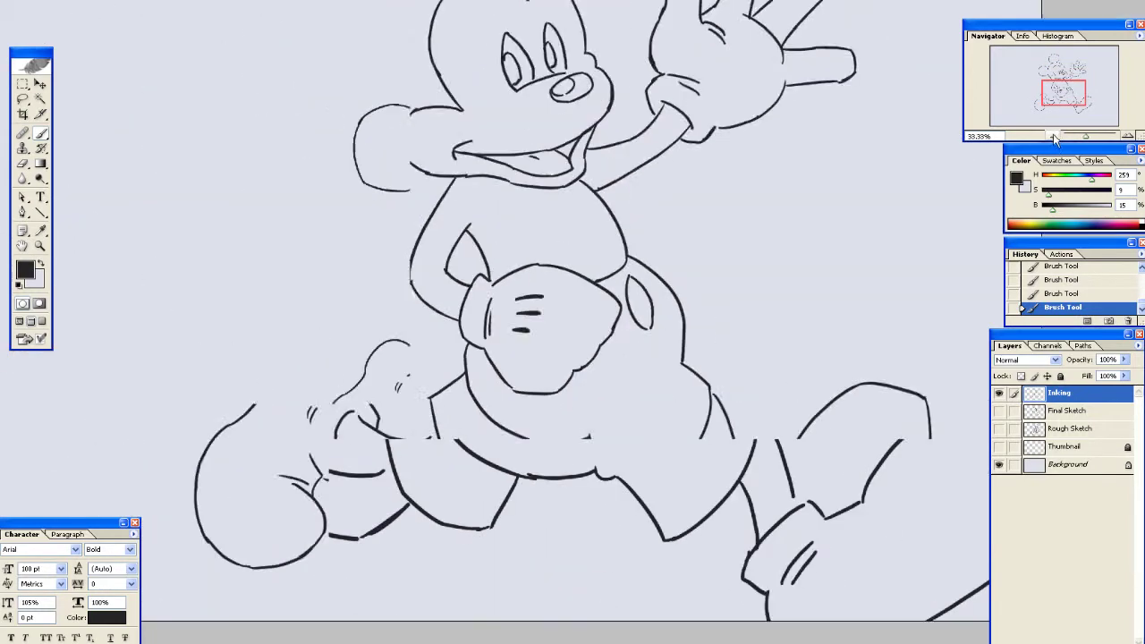
{"action": "left_click", "coordinate": [1052, 135]}
{"action": "left_click", "coordinate": [999, 411]}
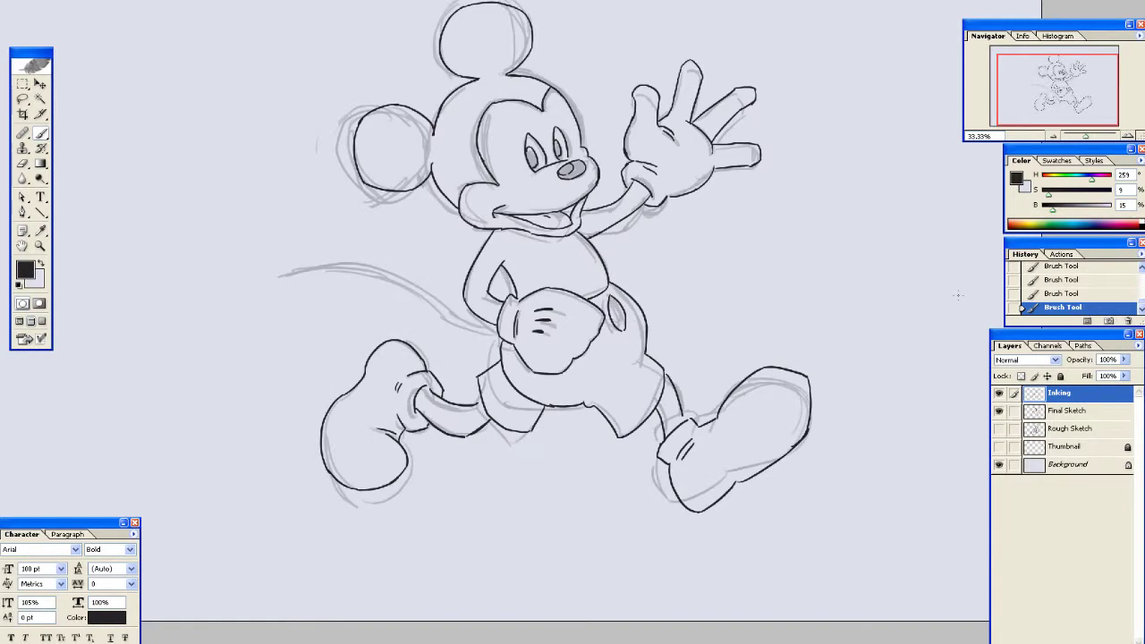
Ink the tail's upper edge as one long curve from its tip to the arm behind the glove
{"action": "left_click", "coordinate": [1048, 89]}
{"action": "left_click", "coordinate": [1129, 135]}
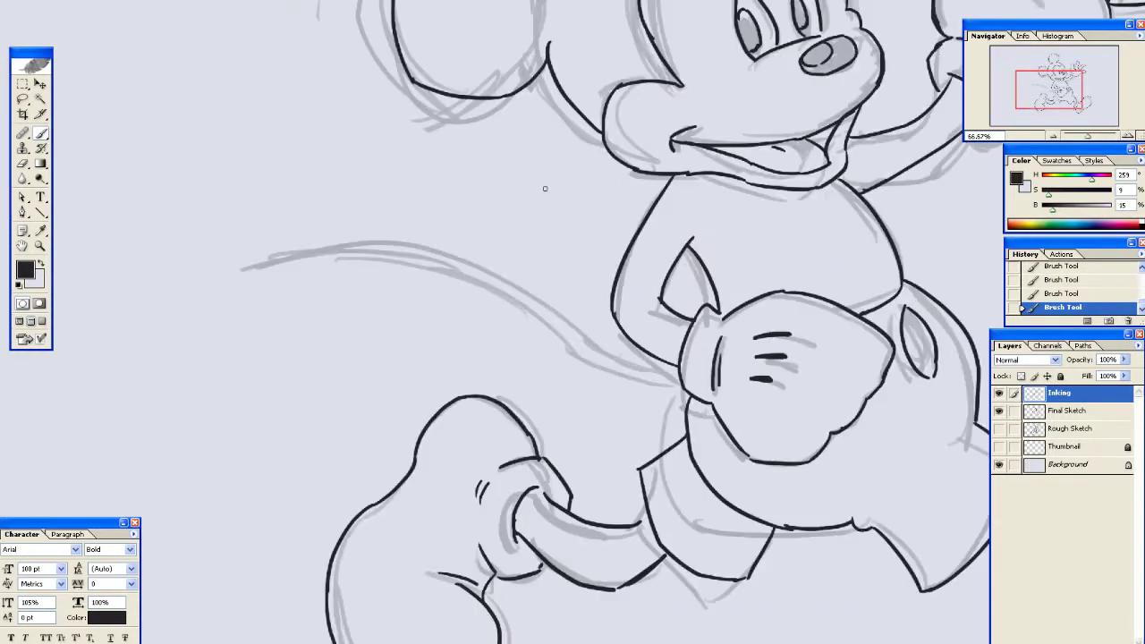
{"action": "key", "text": "ctrl+plus"}
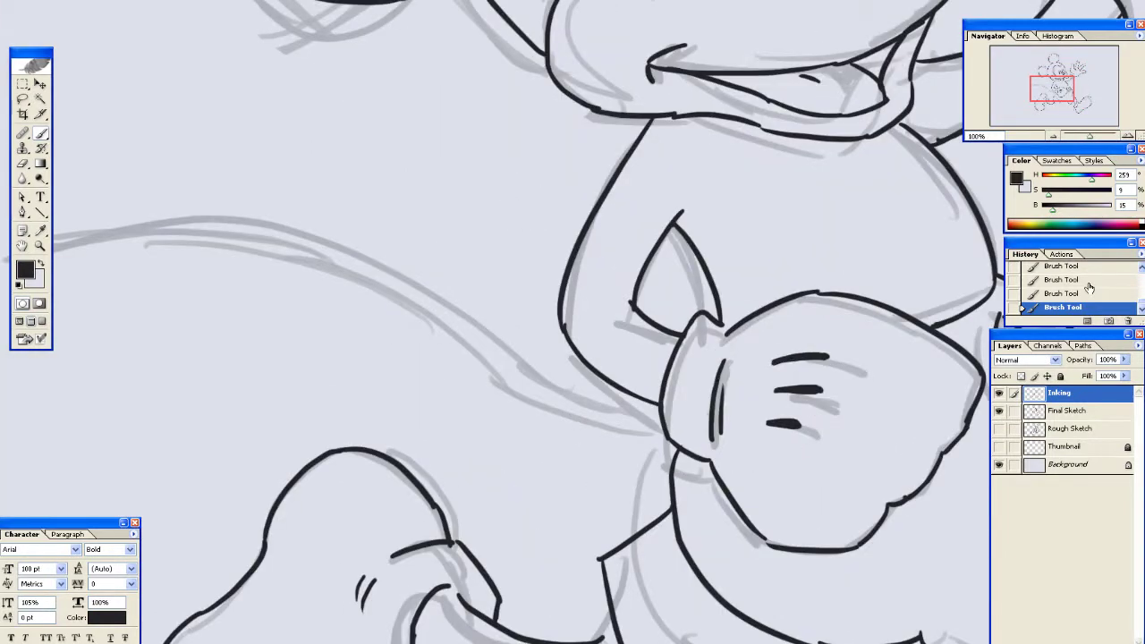
{"action": "left_click_drag", "start_coordinate": [500, 207], "coordinate": [618, 174]}
{"action": "left_click_drag", "start_coordinate": [126, 224], "coordinate": [343, 183]}
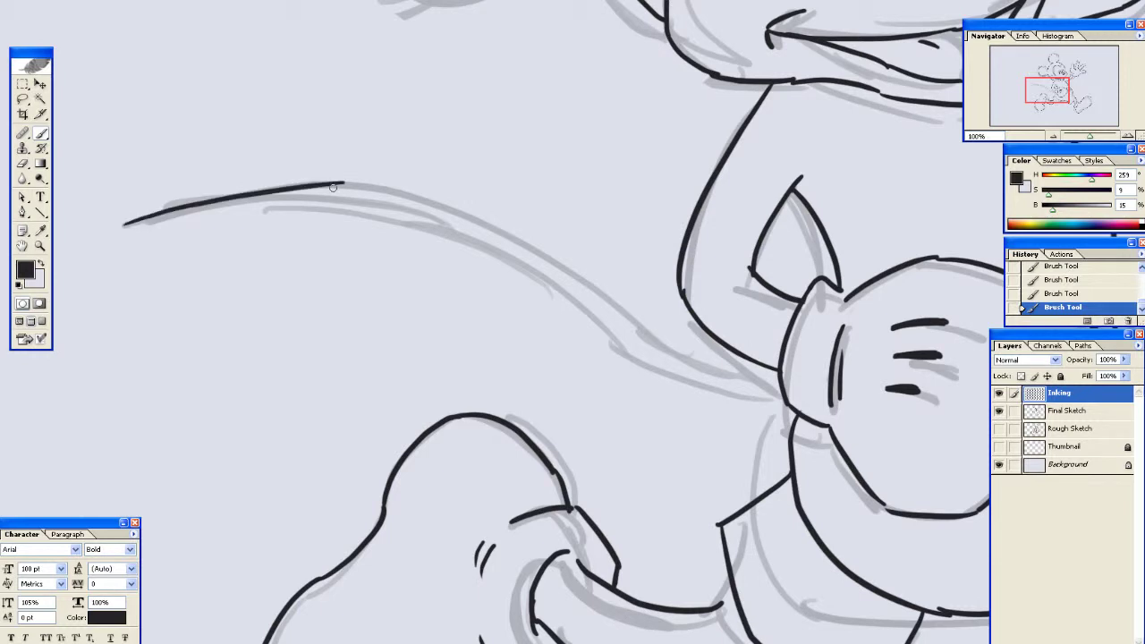
{"action": "key", "text": "ctrl+z"}
{"action": "left_click_drag", "start_coordinate": [121, 225], "coordinate": [344, 191]}
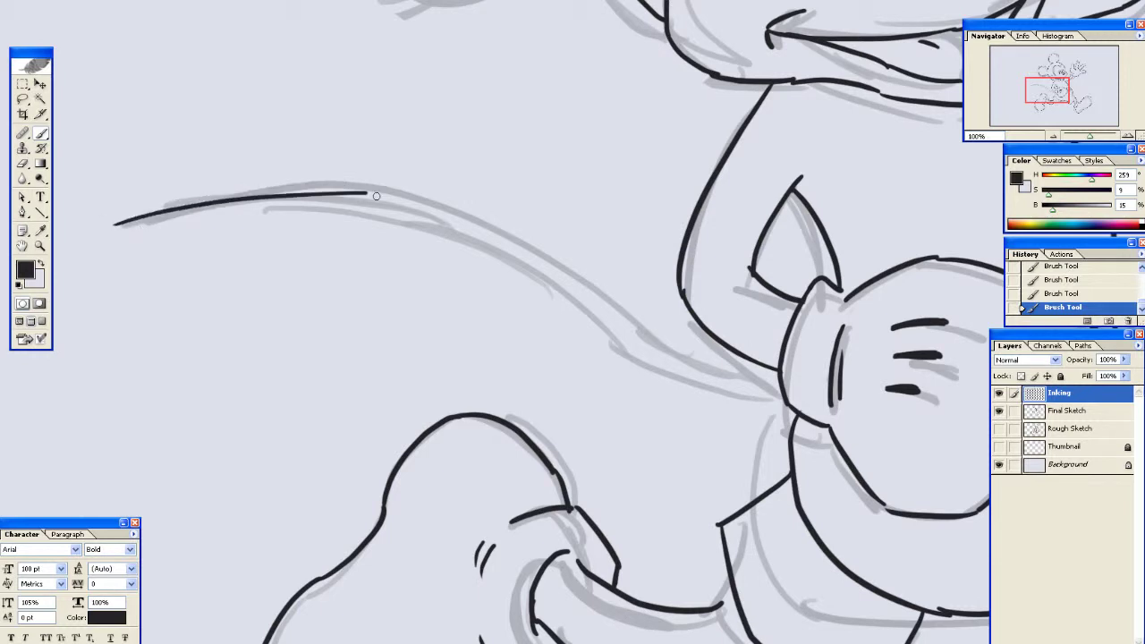
{"action": "key", "text": "ctrl+z"}
{"action": "mouse_move", "coordinate": [116, 229]}
{"action": "left_mouse_down"}
{"action": "mouse_move", "coordinate": [358, 193]}
{"action": "mouse_move", "coordinate": [552, 262]}
{"action": "mouse_move", "coordinate": [637, 316]}
{"action": "left_mouse_up"}
{"action": "key", "text": "ctrl+z"}
{"action": "left_click_drag", "start_coordinate": [492, 246], "coordinate": [755, 357]}
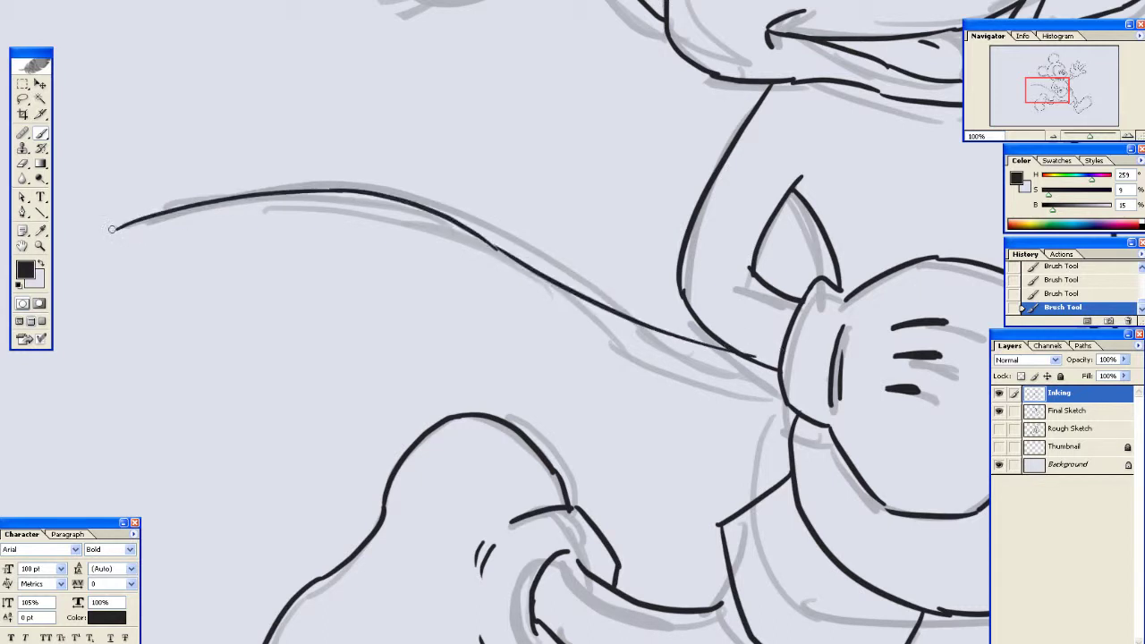
Ink the first stretch of the tail's lower edge from the tip, close beneath the upper edge
{"action": "mouse_move", "coordinate": [112, 229]}
{"action": "left_mouse_down"}
{"action": "mouse_move", "coordinate": [277, 209]}
{"action": "mouse_move", "coordinate": [351, 231]}
{"action": "left_mouse_up"}
{"action": "key", "text": "ctrl+z"}
{"action": "left_click_drag", "start_coordinate": [278, 210], "coordinate": [438, 247]}
{"action": "key", "text": "ctrl+z"}
{"action": "left_click_drag", "start_coordinate": [275, 209], "coordinate": [426, 238]}
{"action": "key", "text": "ctrl+z"}
{"action": "left_click_drag", "start_coordinate": [277, 209], "coordinate": [399, 229]}
{"action": "key", "text": "ctrl+z"}
{"action": "mouse_move", "coordinate": [275, 209]}
{"action": "left_mouse_down"}
{"action": "mouse_move", "coordinate": [418, 223]}
{"action": "mouse_move", "coordinate": [259, 209]}
{"action": "mouse_move", "coordinate": [393, 215]}
{"action": "left_mouse_up"}
{"action": "key", "text": "ctrl+z"}
{"action": "key", "text": "ctrl+z"}
{"action": "key", "text": "ctrl+z"}
{"action": "mouse_move", "coordinate": [263, 210]}
{"action": "left_mouse_down"}
{"action": "mouse_move", "coordinate": [419, 220]}
{"action": "mouse_move", "coordinate": [445, 250]}
{"action": "left_mouse_up"}
Continue the tail's lower edge down to the glove cuff, cleaning up the joins with the Eraser
{"action": "key", "text": "e"}
{"action": "key", "text": "b"}
{"action": "key", "text": "ctrl+z"}
{"action": "mouse_move", "coordinate": [394, 213]}
{"action": "left_mouse_down"}
{"action": "mouse_move", "coordinate": [586, 322]}
{"action": "mouse_move", "coordinate": [710, 370]}
{"action": "mouse_move", "coordinate": [776, 376]}
{"action": "mouse_move", "coordinate": [762, 328]}
{"action": "left_mouse_up"}
{"action": "key", "text": "ctrl+z"}
{"action": "key", "text": "e"}
{"action": "key", "text": "b"}
{"action": "left_click_drag", "start_coordinate": [583, 323], "coordinate": [599, 328]}
Extend the tail's tip outward into a tapered point that curves downward
{"action": "left_click_drag", "start_coordinate": [656, 127], "coordinate": [569, 299]}
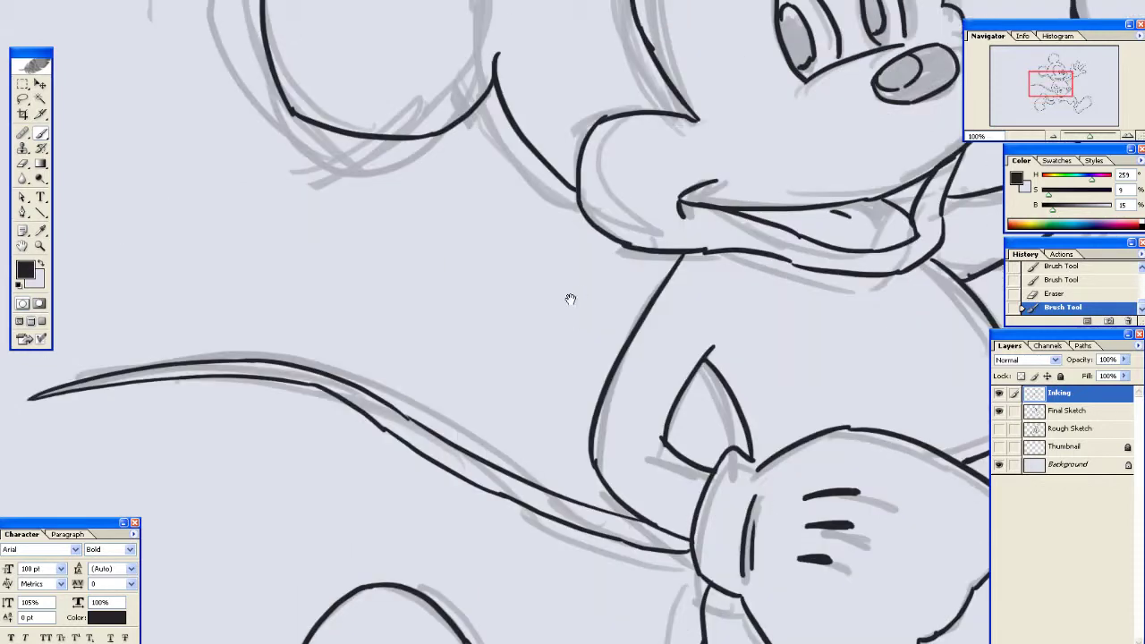
{"action": "left_click_drag", "start_coordinate": [602, 256], "coordinate": [485, 350]}
{"action": "left_click_drag", "start_coordinate": [276, 370], "coordinate": [799, 166]}
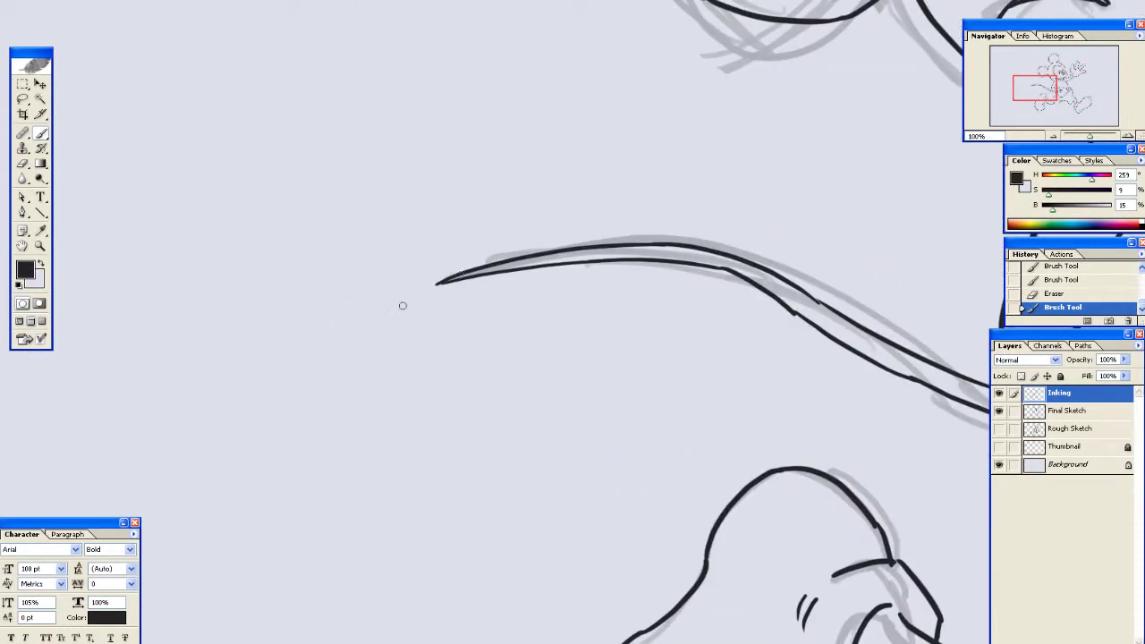
{"action": "mouse_move", "coordinate": [436, 282]}
{"action": "left_mouse_down"}
{"action": "mouse_move", "coordinate": [383, 324]}
{"action": "mouse_move", "coordinate": [481, 275]}
{"action": "mouse_move", "coordinate": [458, 282]}
{"action": "left_mouse_up"}
{"action": "key", "text": "e"}
{"action": "key", "text": "b"}
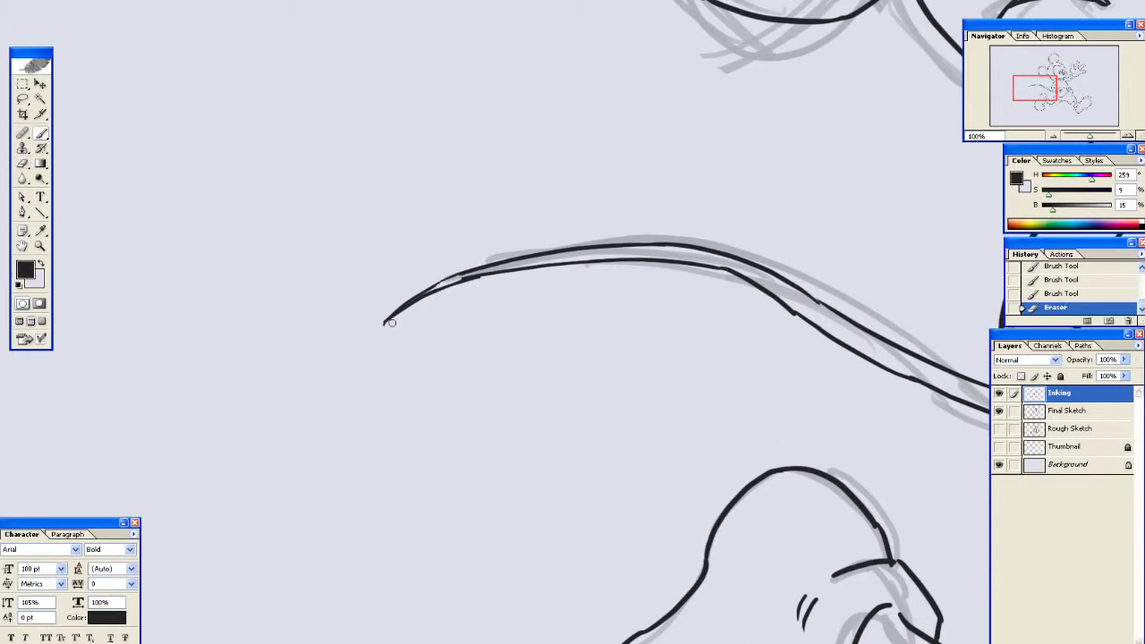
Re-ink the upper edge of the extended tail tip and trim its point with the Eraser
{"action": "left_click_drag", "start_coordinate": [386, 322], "coordinate": [470, 267]}
{"action": "key", "text": "ctrl+z"}
{"action": "key", "text": "ctrl+z"}
{"action": "left_click_drag", "start_coordinate": [386, 321], "coordinate": [474, 266]}
{"action": "key", "text": "ctrl+z"}
{"action": "left_click_drag", "start_coordinate": [388, 320], "coordinate": [479, 273]}
{"action": "key", "text": "ctrl+z"}
{"action": "left_click_drag", "start_coordinate": [421, 302], "coordinate": [479, 267]}
{"action": "key", "text": "e"}
{"action": "left_click", "coordinate": [384, 322]}
{"action": "left_click", "coordinate": [422, 314]}
{"action": "key", "text": "b"}
Add two short crease marks on the rear leg between the shoe and the shorts
{"action": "left_click_drag", "start_coordinate": [626, 254], "coordinate": [372, 319]}
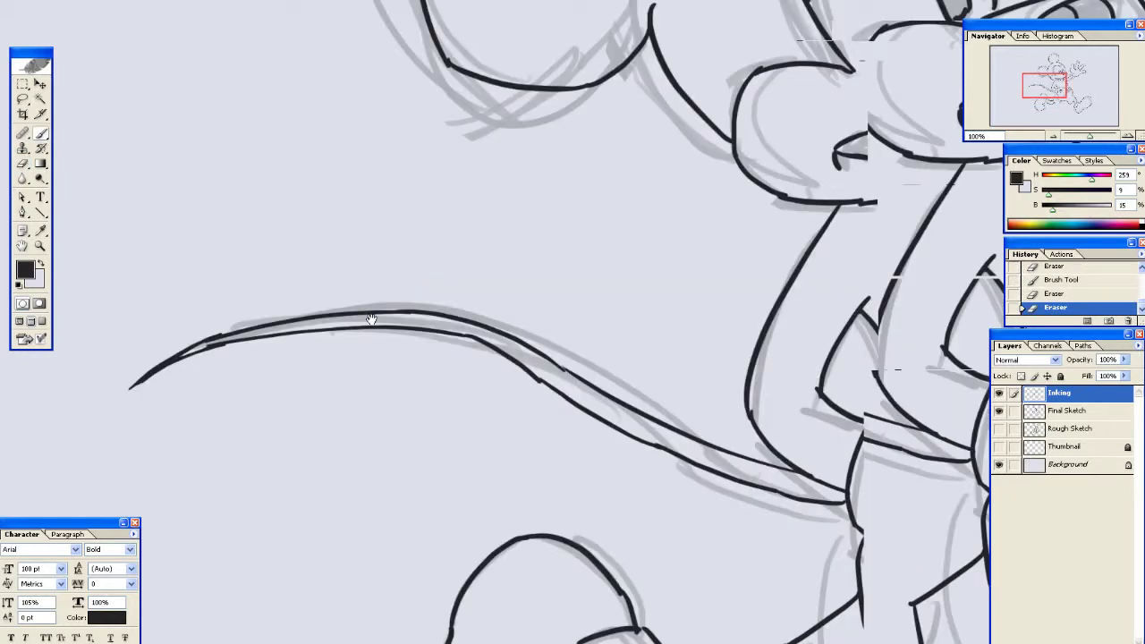
{"action": "left_click_drag", "start_coordinate": [958, 293], "coordinate": [525, 274]}
{"action": "left_click_drag", "start_coordinate": [448, 447], "coordinate": [567, 289]}
{"action": "left_click_drag", "start_coordinate": [570, 437], "coordinate": [608, 280]}
{"action": "mouse_move", "coordinate": [455, 380]}
{"action": "left_mouse_down"}
{"action": "mouse_move", "coordinate": [494, 236]}
{"action": "mouse_move", "coordinate": [433, 282]}
{"action": "left_mouse_up"}
{"action": "key", "text": "e"}
{"action": "key", "text": "b"}
{"action": "mouse_move", "coordinate": [802, 206]}
{"action": "left_mouse_down"}
{"action": "mouse_move", "coordinate": [312, 287]}
{"action": "mouse_move", "coordinate": [381, 233]}
{"action": "mouse_move", "coordinate": [570, 213]}
{"action": "mouse_move", "coordinate": [623, 223]}
{"action": "left_mouse_up"}
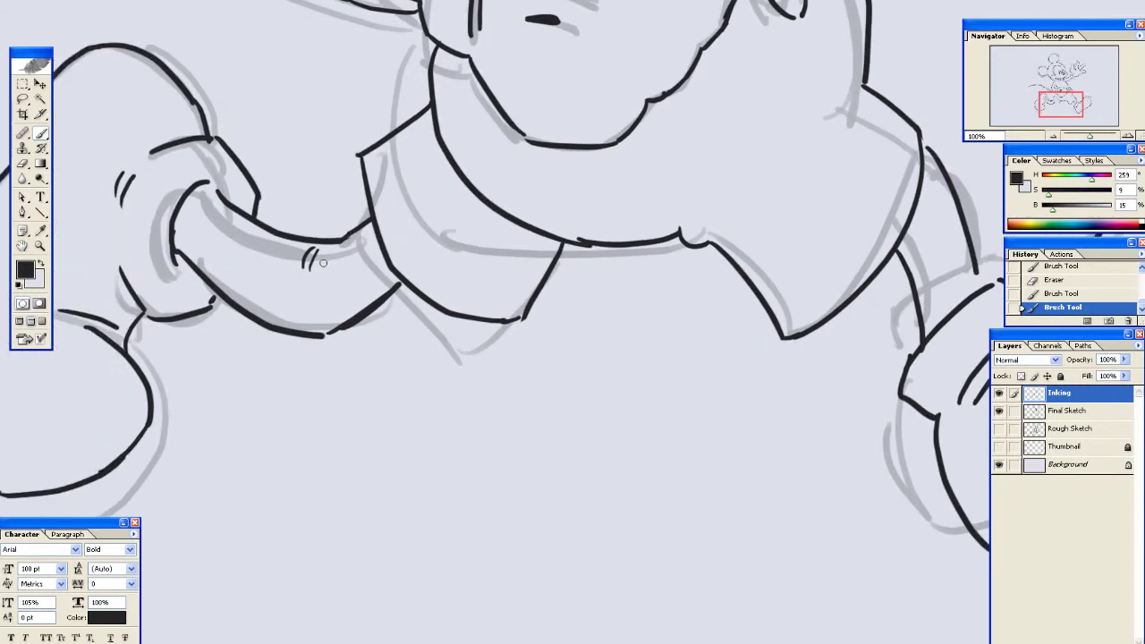
Select the inked front leg and shoe with the Lasso and move them slightly farther out from the shorts
{"action": "left_click_drag", "start_coordinate": [572, 251], "coordinate": [666, 207]}
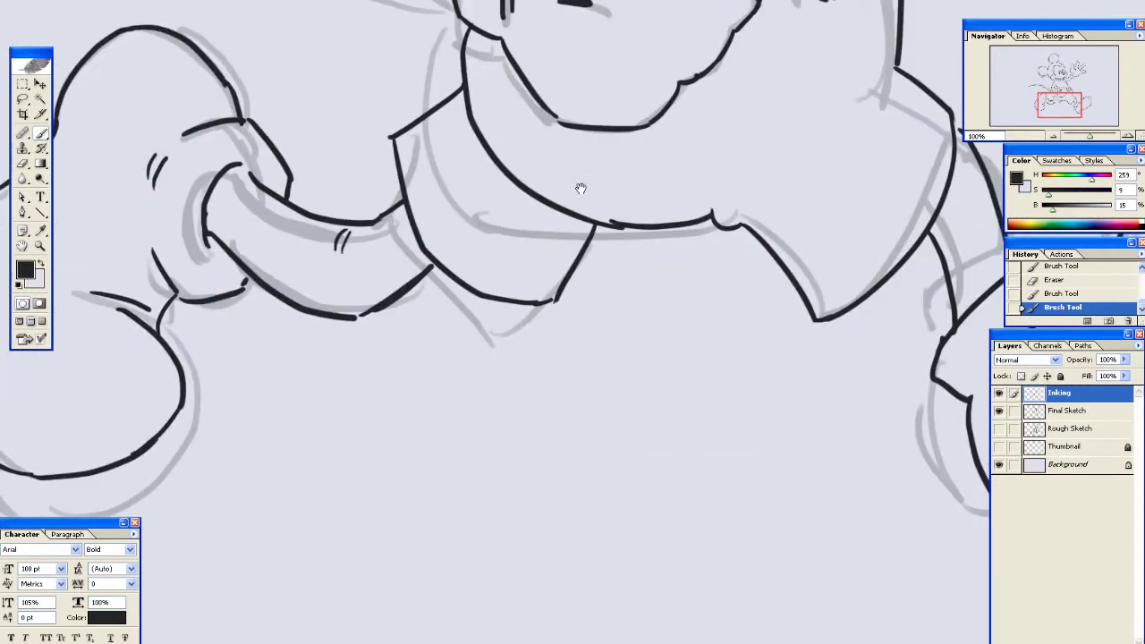
{"action": "left_click_drag", "start_coordinate": [580, 187], "coordinate": [177, 279]}
{"action": "left_click_drag", "start_coordinate": [528, 249], "coordinate": [278, 243]}
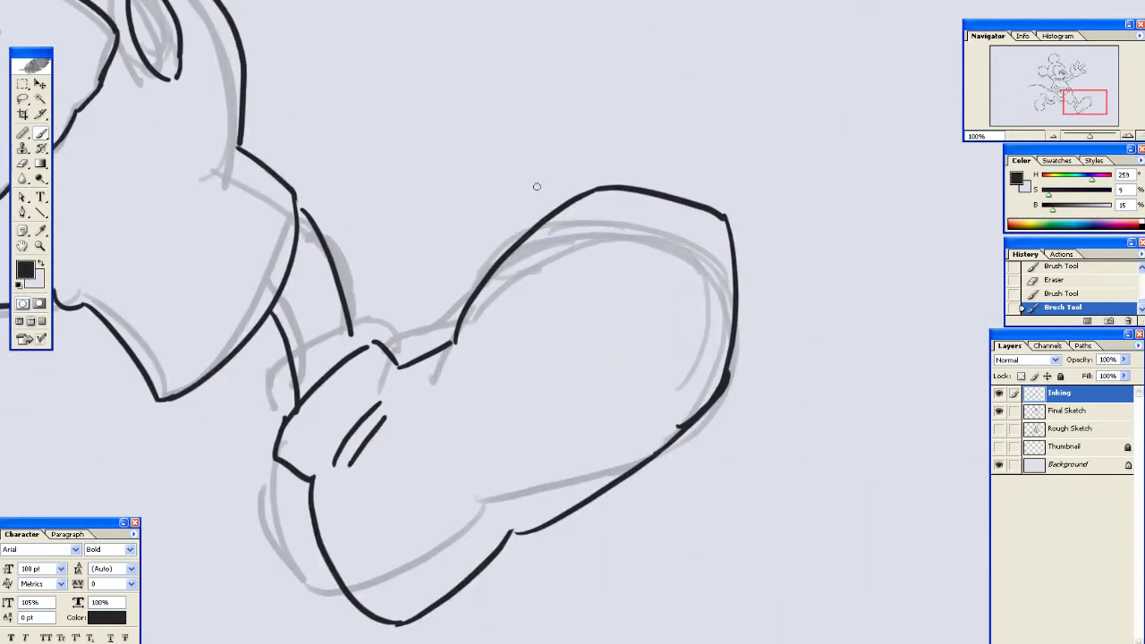
{"action": "key", "text": "l"}
{"action": "left_click_drag", "start_coordinate": [378, 182], "coordinate": [312, 191]}
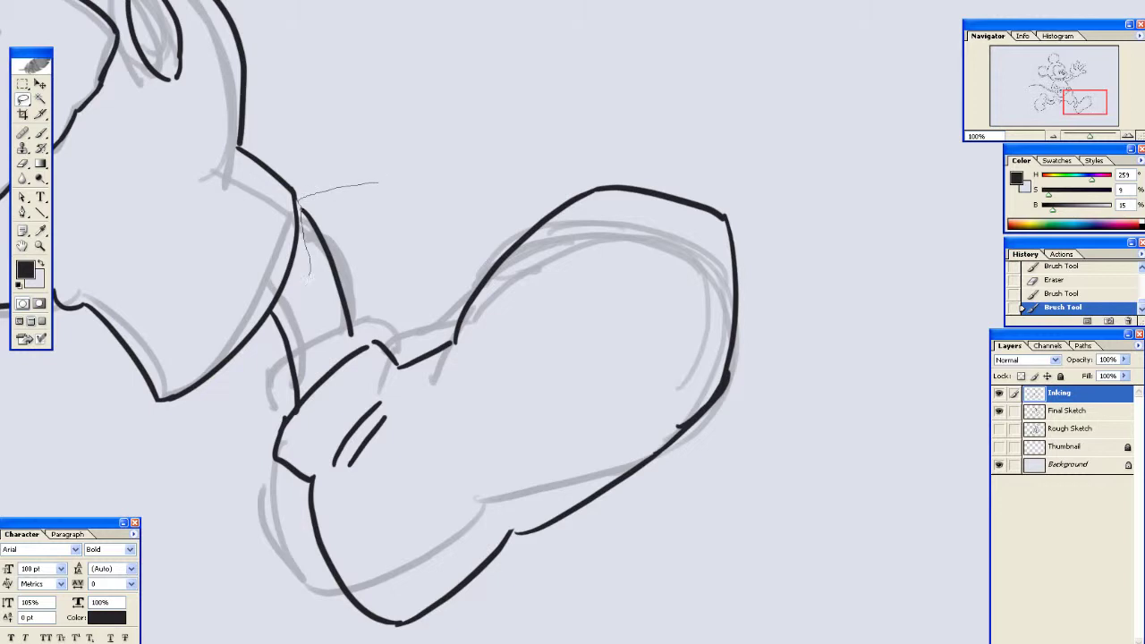
{"action": "mouse_move", "coordinate": [271, 309]}
{"action": "left_mouse_down"}
{"action": "mouse_move", "coordinate": [249, 508]}
{"action": "mouse_move", "coordinate": [378, 641]}
{"action": "mouse_move", "coordinate": [836, 252]}
{"action": "mouse_move", "coordinate": [379, 182]}
{"action": "left_mouse_up"}
{"action": "mouse_move", "coordinate": [392, 283]}
{"action": "left_mouse_down"}
{"action": "mouse_move", "coordinate": [683, 164]}
{"action": "mouse_move", "coordinate": [589, 191]}
{"action": "mouse_move", "coordinate": [629, 234]}
{"action": "mouse_move", "coordinate": [630, 257]}
{"action": "left_mouse_up"}
{"action": "key", "text": "v"}
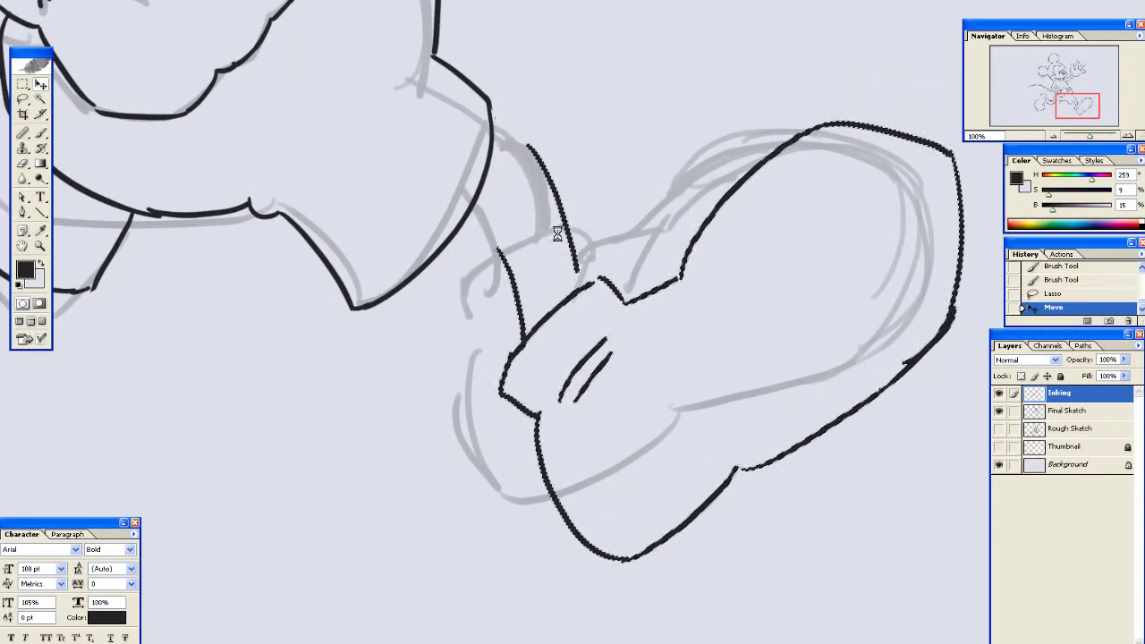
{"action": "mouse_move", "coordinate": [501, 266]}
{"action": "left_mouse_down"}
{"action": "mouse_move", "coordinate": [550, 286]}
{"action": "mouse_move", "coordinate": [693, 393]}
{"action": "mouse_move", "coordinate": [588, 261]}
{"action": "left_mouse_up"}
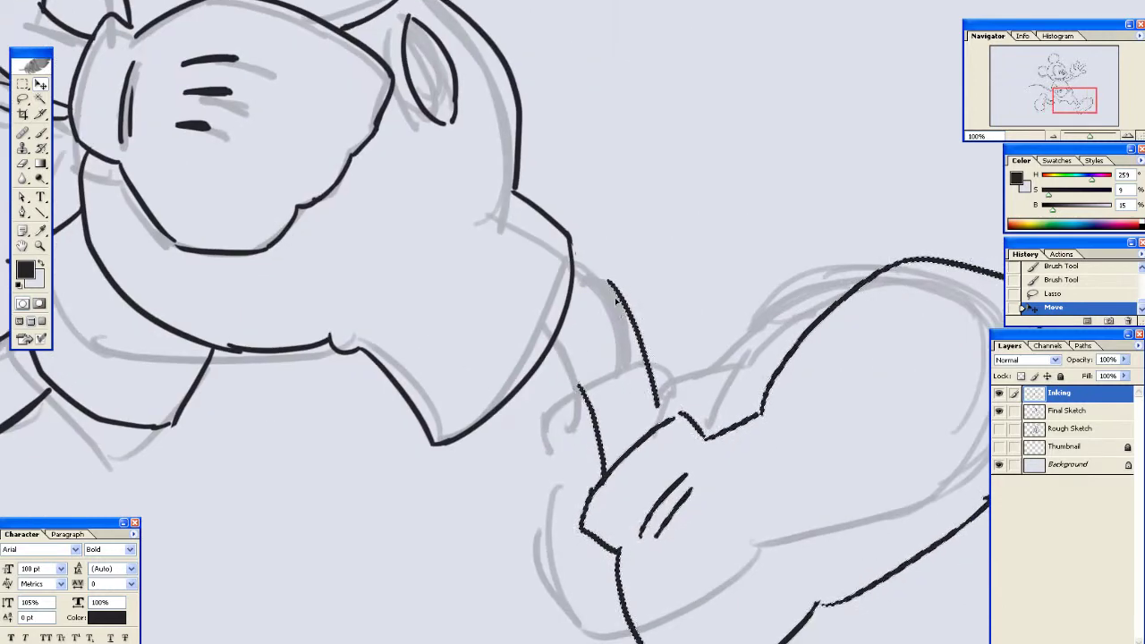
{"action": "key", "text": "ctrl+d"}
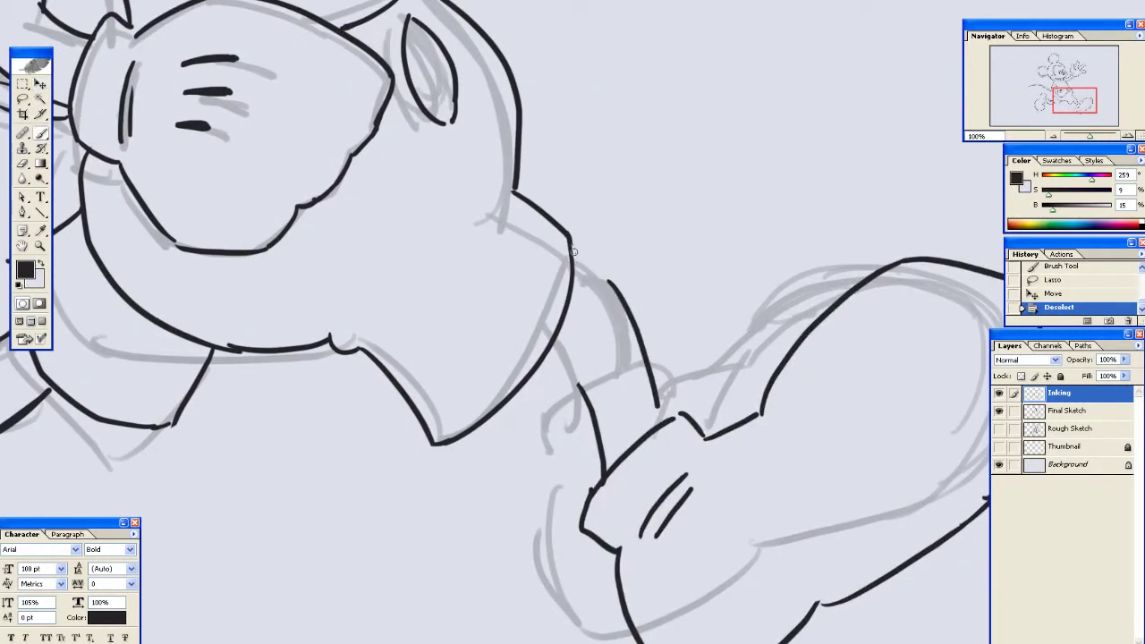
Extend the upper and lower lines of the front leg with the Brush until they meet the shorts
{"action": "left_click_drag", "start_coordinate": [574, 248], "coordinate": [616, 288]}
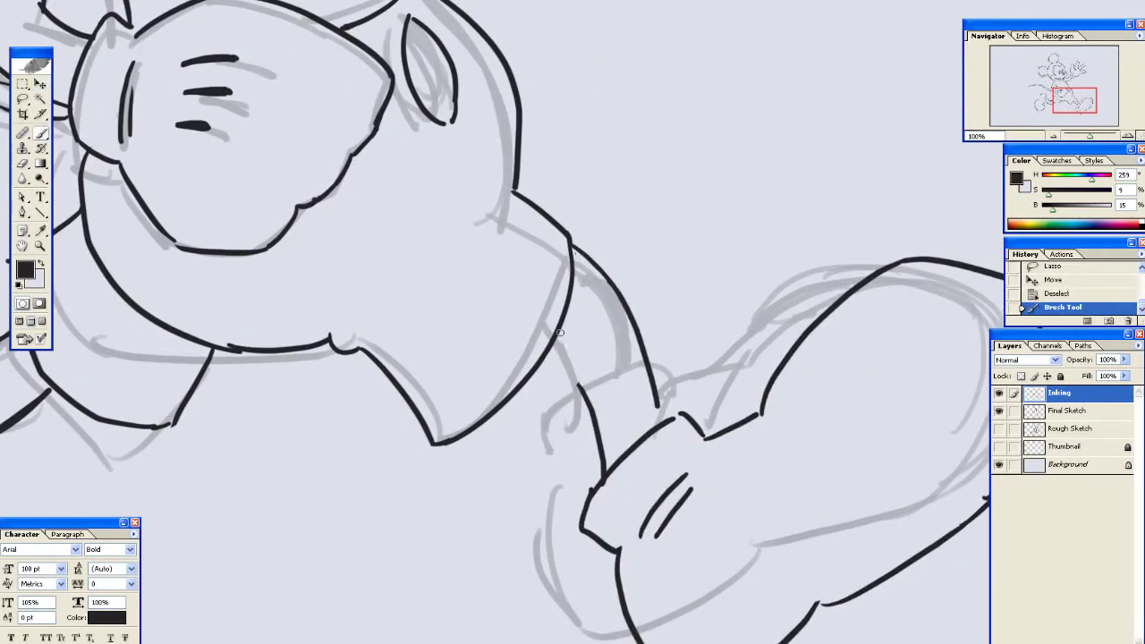
{"action": "left_click_drag", "start_coordinate": [559, 332], "coordinate": [584, 391]}
{"action": "key", "text": "ctrl+z"}
{"action": "left_click_drag", "start_coordinate": [557, 342], "coordinate": [587, 391]}
{"action": "key", "text": "ctrl+z"}
{"action": "left_click_drag", "start_coordinate": [556, 344], "coordinate": [593, 399]}
{"action": "key", "text": "ctrl+z"}
{"action": "left_click_drag", "start_coordinate": [552, 345], "coordinate": [584, 397]}
{"action": "key", "text": "ctrl+z"}
{"action": "left_click_drag", "start_coordinate": [552, 343], "coordinate": [589, 397]}
Look over the inked figure from the legs up to the ears, face and waving hand
{"action": "left_click_drag", "start_coordinate": [470, 307], "coordinate": [698, 246]}
{"action": "left_click_drag", "start_coordinate": [501, 160], "coordinate": [575, 246]}
{"action": "left_click_drag", "start_coordinate": [529, 90], "coordinate": [519, 364]}
{"action": "left_click_drag", "start_coordinate": [550, 204], "coordinate": [537, 328]}
{"action": "left_click_drag", "start_coordinate": [537, 268], "coordinate": [591, 344]}
{"action": "left_click_drag", "start_coordinate": [417, 168], "coordinate": [509, 275]}
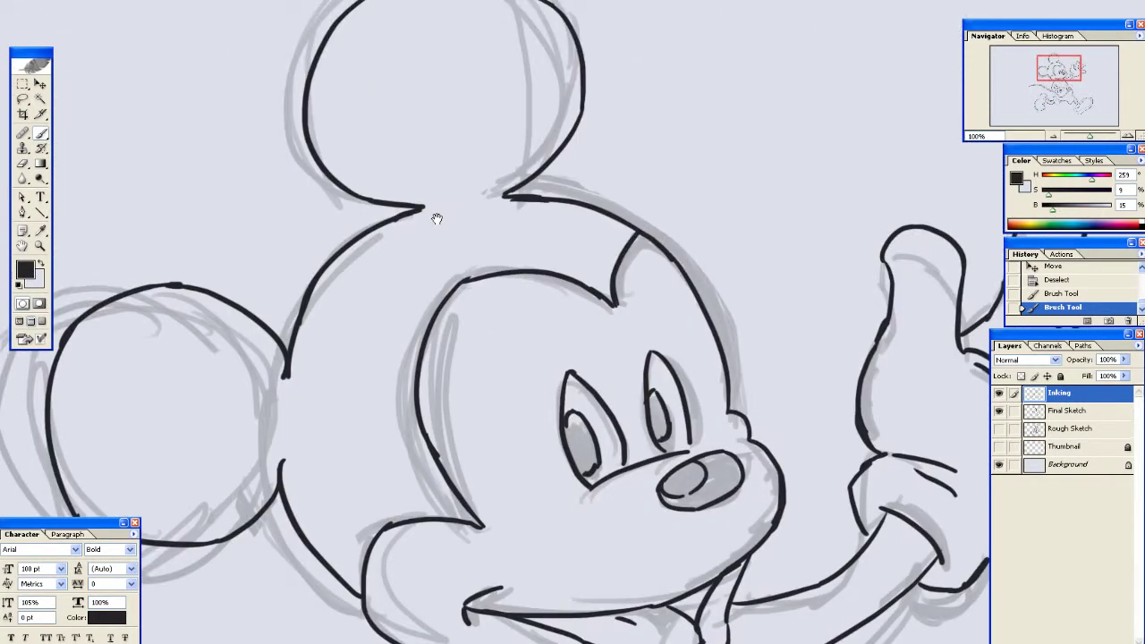
{"action": "left_click_drag", "start_coordinate": [436, 219], "coordinate": [418, 344]}
{"action": "left_click_drag", "start_coordinate": [584, 299], "coordinate": [410, 57]}
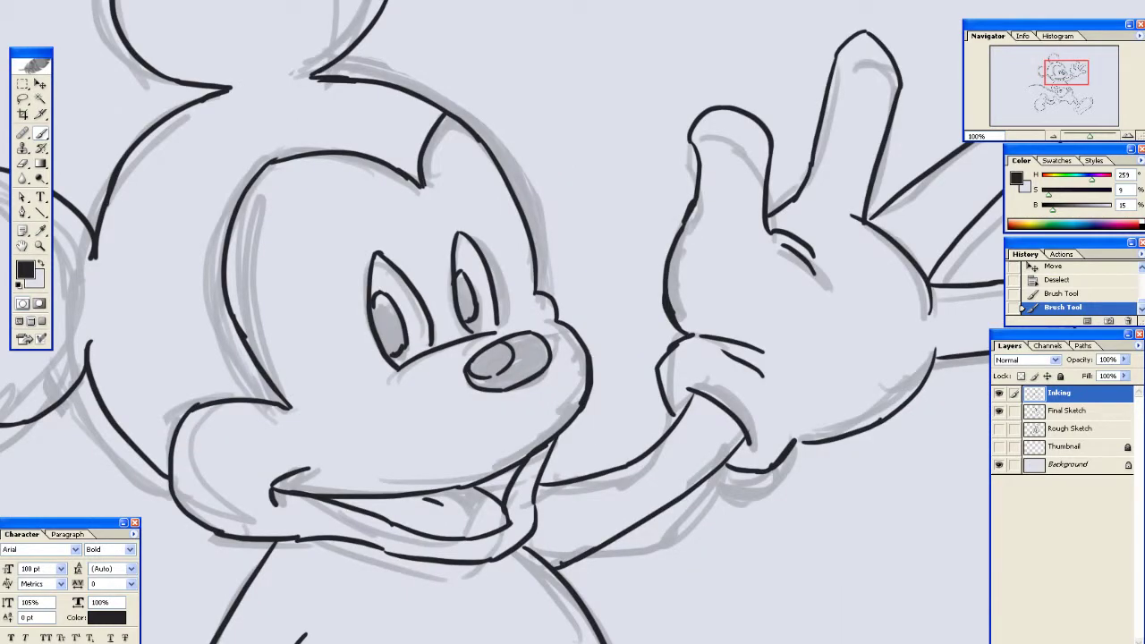
{"action": "left_click_drag", "start_coordinate": [572, 322], "coordinate": [628, 301]}
Hide the Final Sketch layer and add a new layer named "color" directly below Inking
{"action": "left_click", "coordinate": [998, 411]}
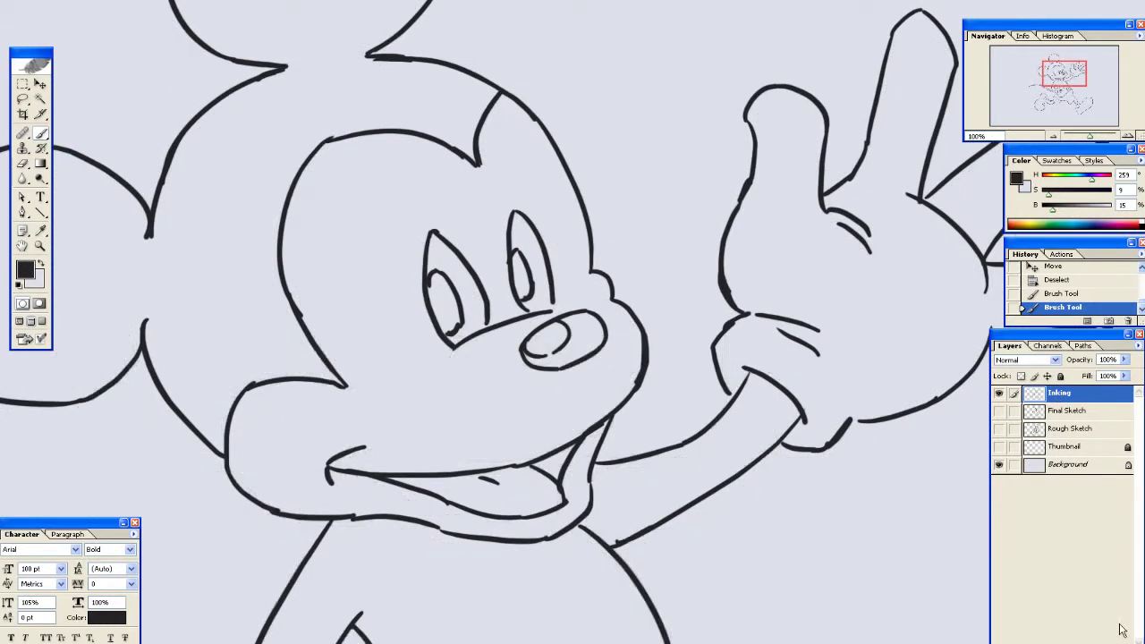
{"action": "left_click", "coordinate": [1122, 631]}
{"action": "left_click_drag", "start_coordinate": [1064, 393], "coordinate": [1073, 411]}
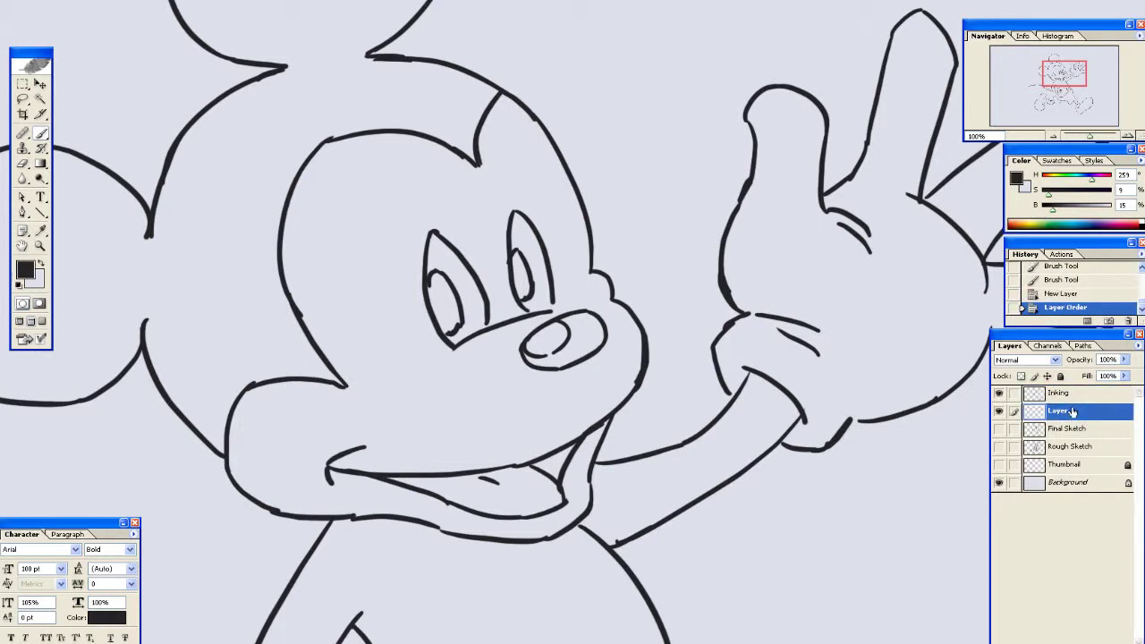
{"action": "double_click", "coordinate": [1073, 412]}
{"action": "type", "text": "color"}
{"action": "key", "text": "Return"}
Try painting the inside of the lower ear on the color layer with an enlarged dark brush
{"action": "left_click", "coordinate": [1078, 395]}
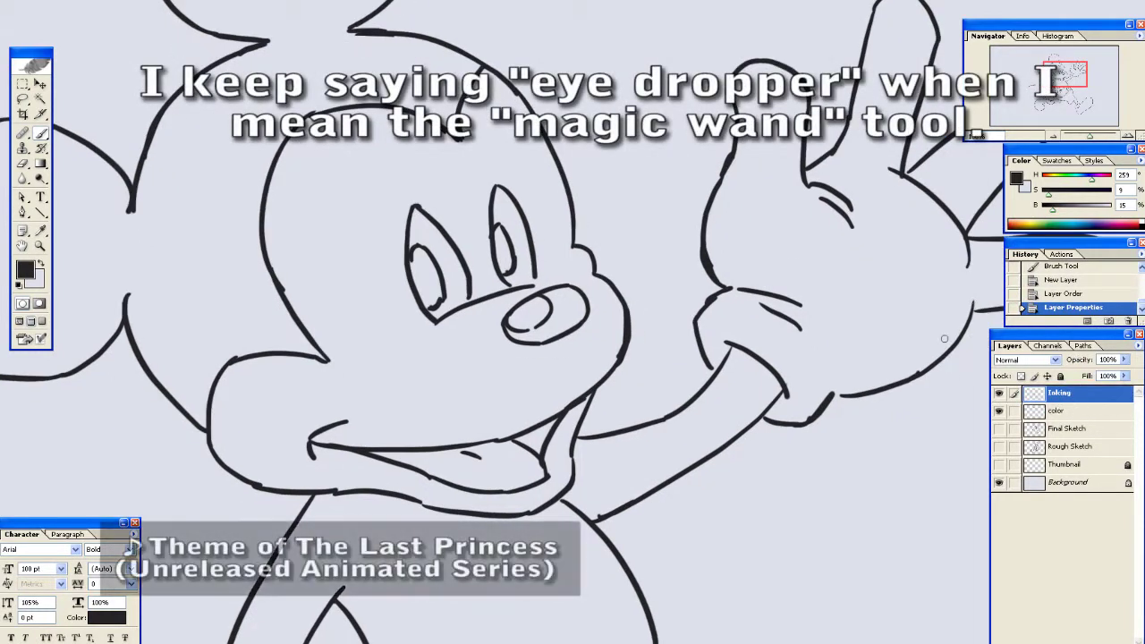
{"action": "left_click", "coordinate": [1082, 412]}
{"action": "mouse_move", "coordinate": [338, 260]}
{"action": "left_mouse_down"}
{"action": "mouse_move", "coordinate": [570, 266]}
{"action": "mouse_move", "coordinate": [553, 263]}
{"action": "left_mouse_up"}
{"action": "key", "text": "bracketright"}
{"action": "key", "text": "bracketright"}
{"action": "key", "text": "bracketright"}
{"action": "mouse_move", "coordinate": [220, 288]}
{"action": "left_mouse_down"}
{"action": "mouse_move", "coordinate": [188, 248]}
{"action": "mouse_move", "coordinate": [217, 212]}
{"action": "mouse_move", "coordinate": [226, 174]}
{"action": "mouse_move", "coordinate": [244, 205]}
{"action": "mouse_move", "coordinate": [165, 195]}
{"action": "mouse_move", "coordinate": [178, 169]}
{"action": "mouse_move", "coordinate": [158, 181]}
{"action": "mouse_move", "coordinate": [146, 215]}
{"action": "mouse_move", "coordinate": [155, 179]}
{"action": "left_mouse_up"}
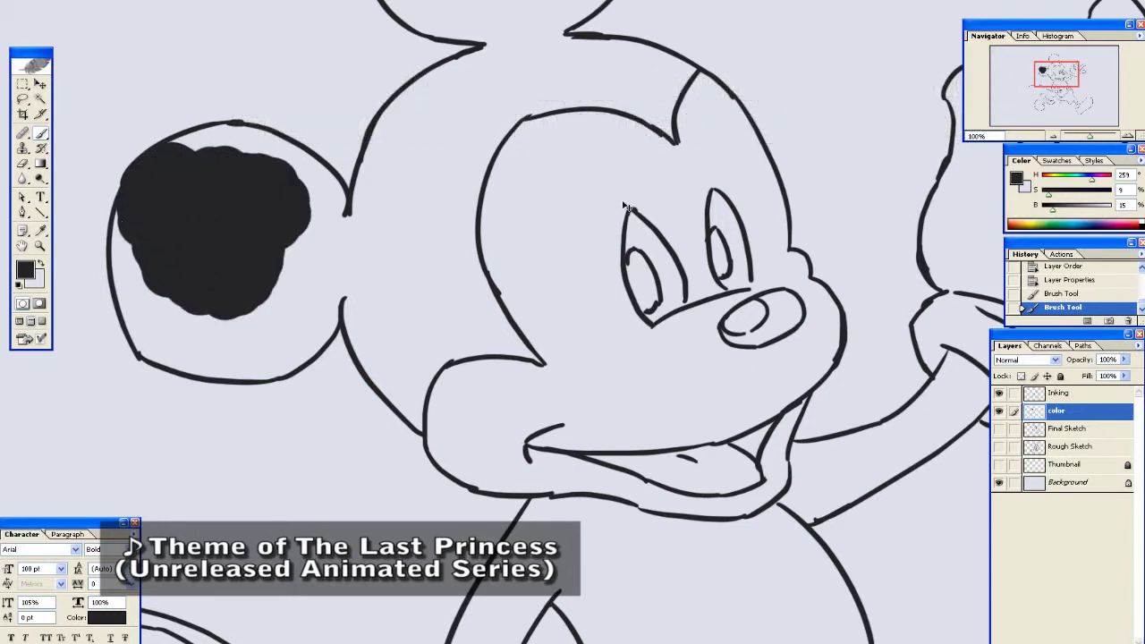
{"action": "key", "text": "ctrl+z"}
On the Inking layer, close the gap between the waving hand's palm and its glove cuff with a smaller brush
{"action": "key", "text": "w"}
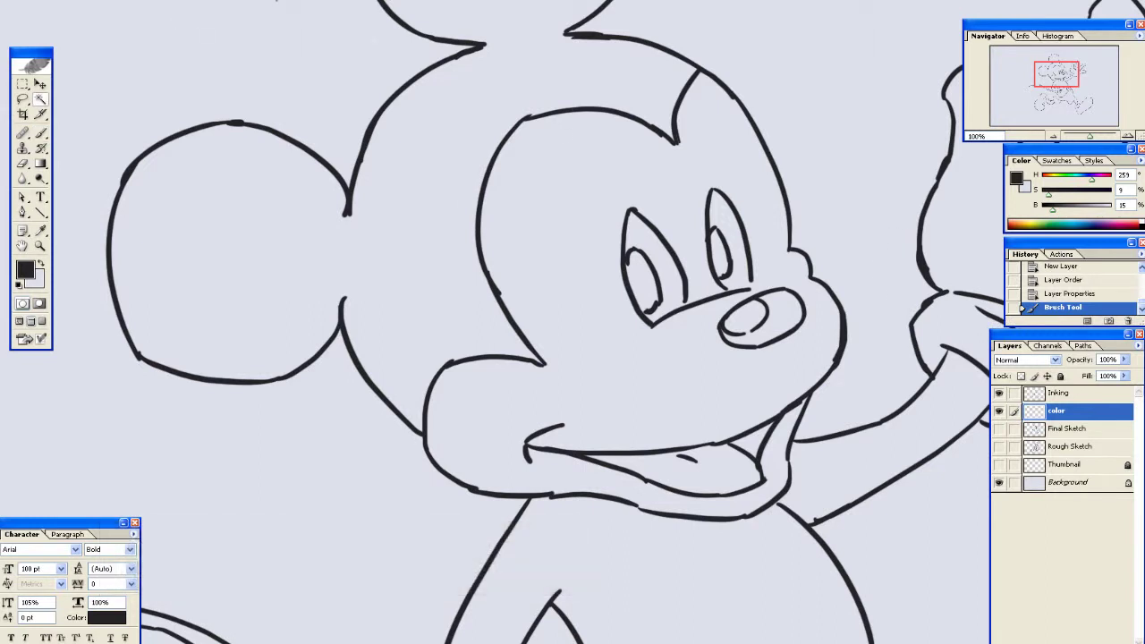
{"action": "left_click_drag", "start_coordinate": [126, 36], "coordinate": [149, 265]}
{"action": "mouse_move", "coordinate": [537, 300]}
{"action": "left_mouse_down"}
{"action": "mouse_move", "coordinate": [493, 291]}
{"action": "mouse_move", "coordinate": [367, 192]}
{"action": "left_mouse_up"}
{"action": "mouse_move", "coordinate": [583, 311]}
{"action": "left_mouse_down"}
{"action": "mouse_move", "coordinate": [520, 221]}
{"action": "mouse_move", "coordinate": [378, 182]}
{"action": "mouse_move", "coordinate": [337, 142]}
{"action": "left_mouse_up"}
{"action": "left_click", "coordinate": [1065, 394]}
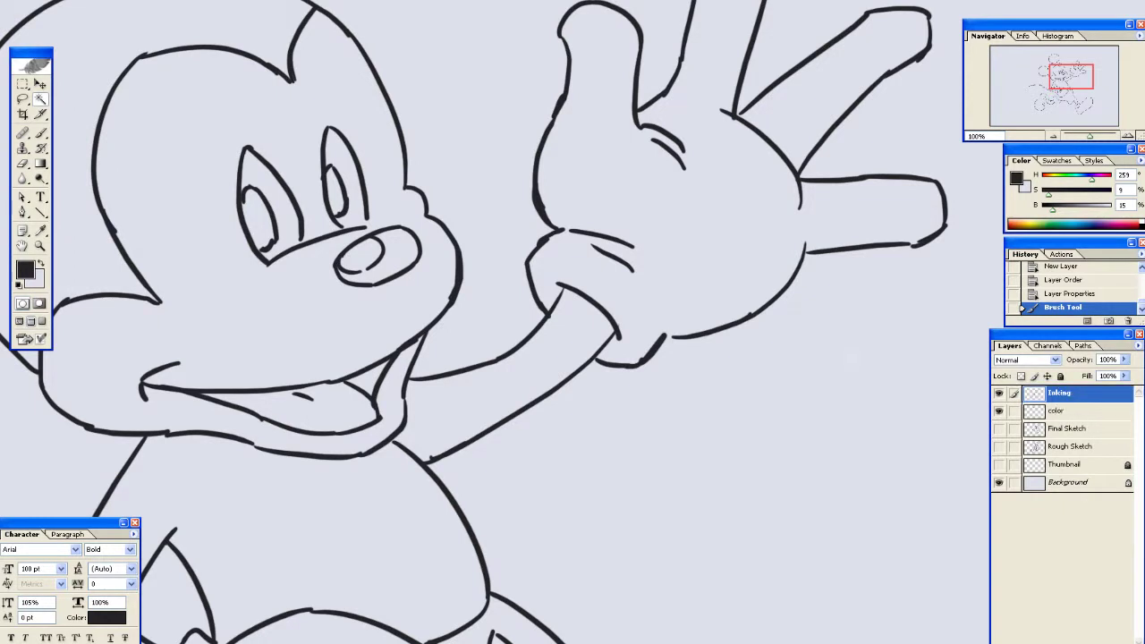
{"action": "key", "text": "b"}
{"action": "key", "text": "bracketleft"}
{"action": "key", "text": "bracketleft"}
{"action": "key", "text": "bracketleft"}
{"action": "left_click_drag", "start_coordinate": [665, 334], "coordinate": [676, 338]}
{"action": "left_click", "coordinate": [676, 339]}
Close the small gap at the lower corner of the eye nearest the nose with a dab of ink
{"action": "key", "text": "space"}
{"action": "mouse_move", "coordinate": [365, 145]}
{"action": "left_mouse_down"}
{"action": "mouse_move", "coordinate": [385, 155]}
{"action": "mouse_move", "coordinate": [629, 157]}
{"action": "left_mouse_up"}
{"action": "left_click_drag", "start_coordinate": [442, 507], "coordinate": [483, 281]}
{"action": "left_click_drag", "start_coordinate": [416, 304], "coordinate": [596, 184]}
{"action": "left_click_drag", "start_coordinate": [472, 258], "coordinate": [662, 31]}
{"action": "left_click_drag", "start_coordinate": [614, 206], "coordinate": [547, 163]}
{"action": "left_click_drag", "start_coordinate": [1000, 247], "coordinate": [601, 387]}
{"action": "left_click_drag", "start_coordinate": [603, 295], "coordinate": [661, 422]}
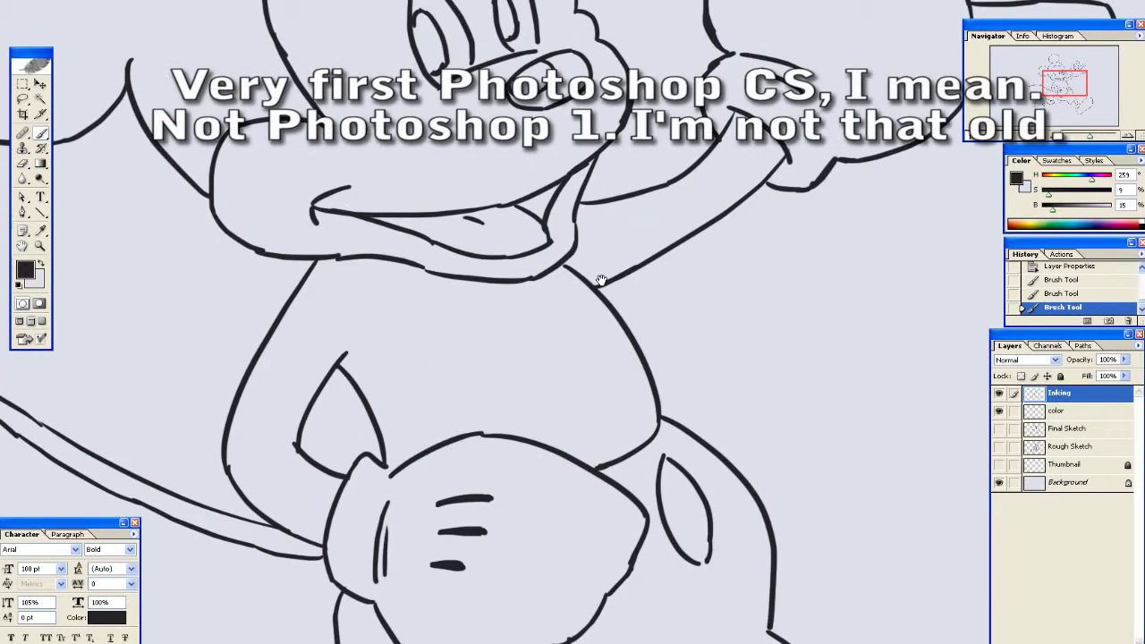
{"action": "scroll", "coordinate": [601, 280], "scroll_direction": "up", "scroll_amount": 5}
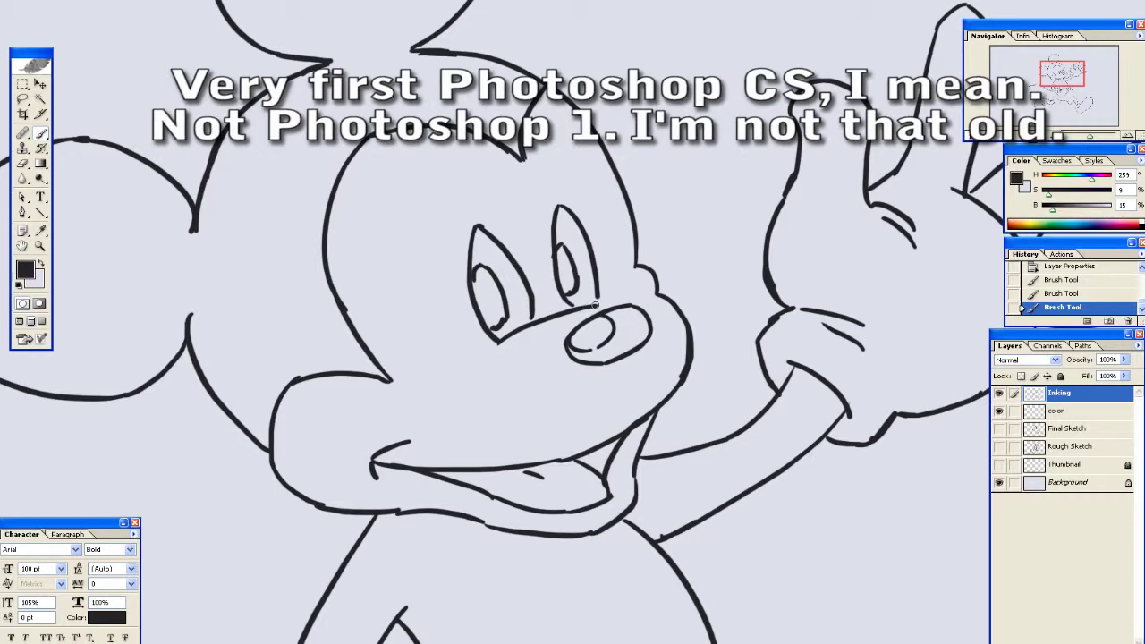
{"action": "left_click", "coordinate": [594, 306]}
Clean up stray line ends at the waving glove's finger base, cuff and thumb with the Eraser
{"action": "left_click_drag", "start_coordinate": [711, 209], "coordinate": [390, 210]}
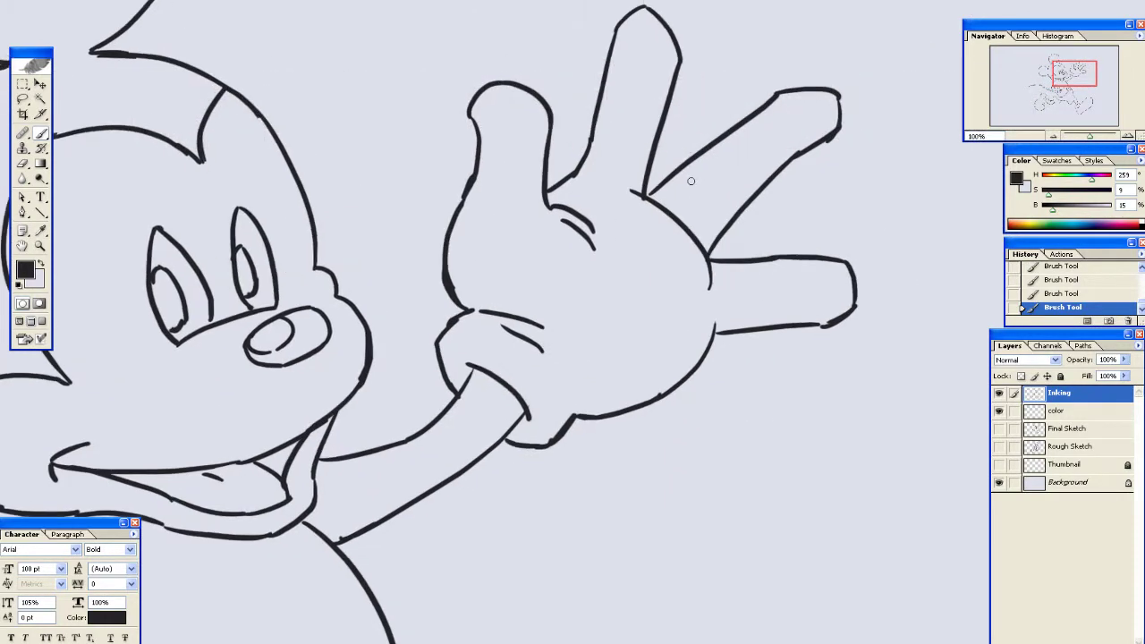
{"action": "key", "text": "e"}
{"action": "left_click", "coordinate": [639, 200]}
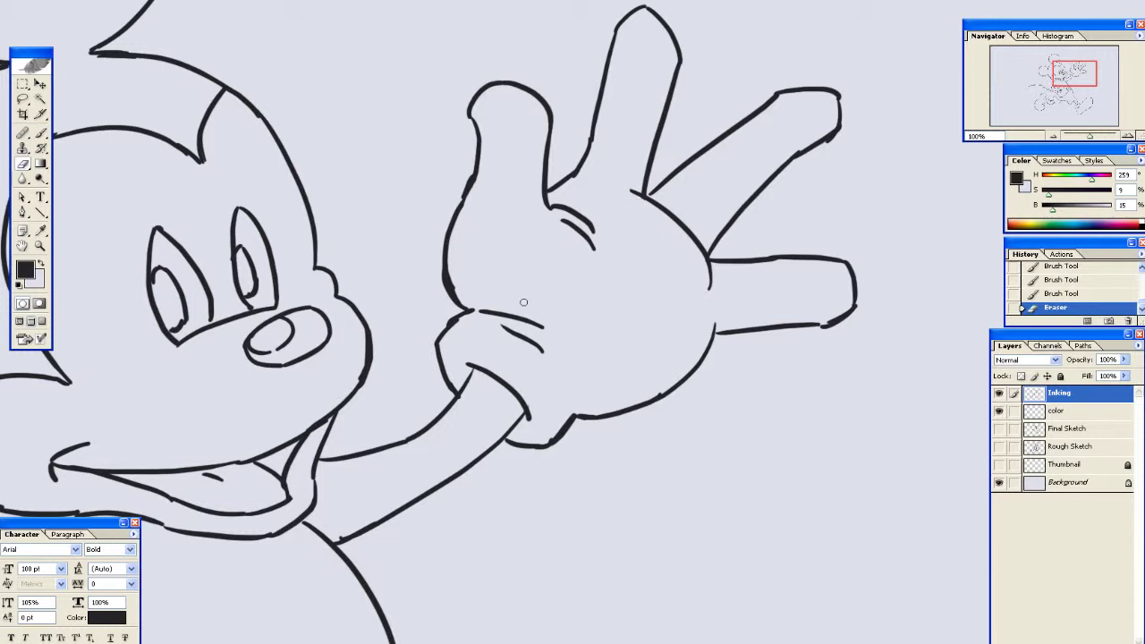
{"action": "left_click_drag", "start_coordinate": [455, 323], "coordinate": [471, 322]}
{"action": "left_click_drag", "start_coordinate": [466, 183], "coordinate": [475, 174]}
Close the gap where the glove on the hip meets its cuff with a short brush stroke
{"action": "left_click_drag", "start_coordinate": [412, 313], "coordinate": [505, 223]}
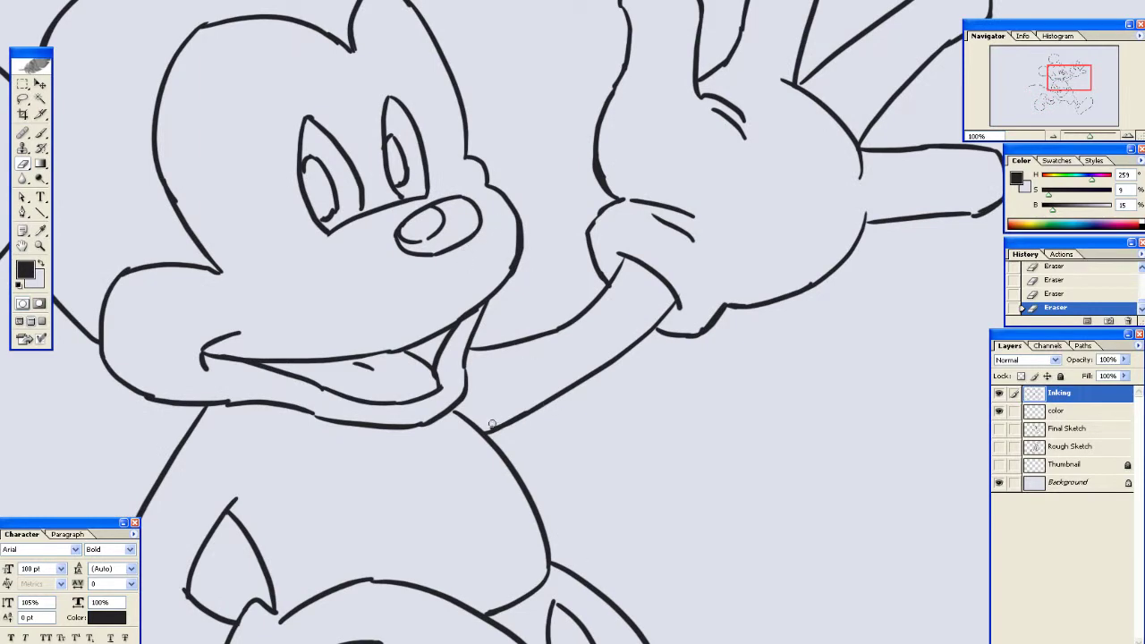
{"action": "left_click_drag", "start_coordinate": [491, 426], "coordinate": [519, 266]}
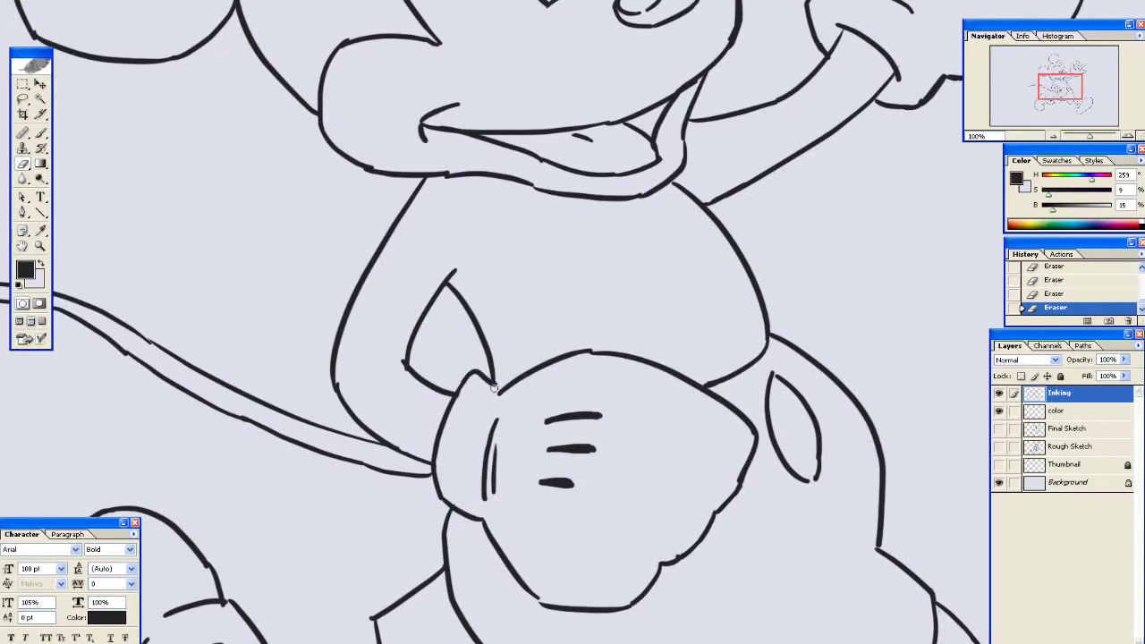
{"action": "key", "text": "b"}
{"action": "left_click_drag", "start_coordinate": [495, 383], "coordinate": [500, 390]}
Close the remaining ink gaps in the hip glove's lower outline and between the front leg and its shoe
{"action": "key", "text": "w"}
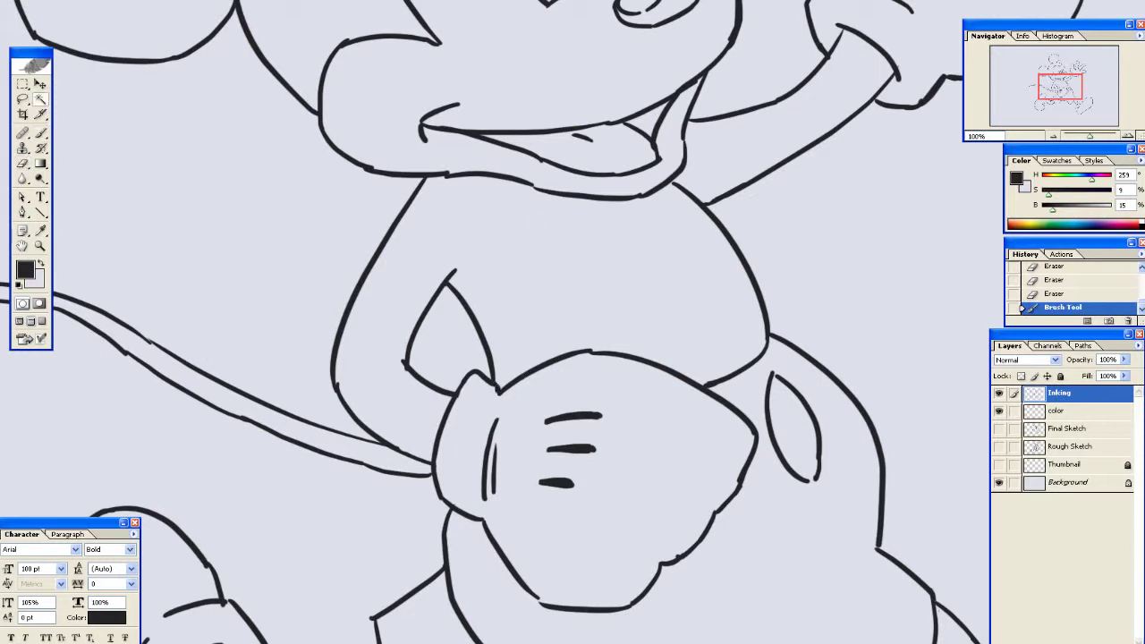
{"action": "key", "text": "b"}
{"action": "left_click_drag", "start_coordinate": [586, 549], "coordinate": [539, 354]}
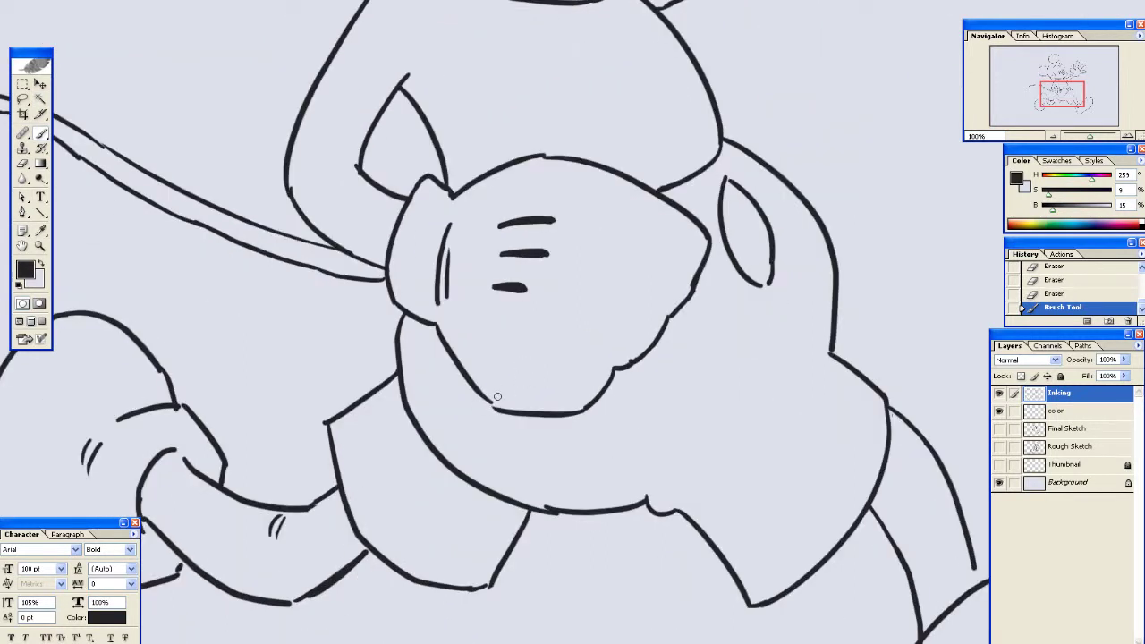
{"action": "left_click_drag", "start_coordinate": [462, 387], "coordinate": [571, 438]}
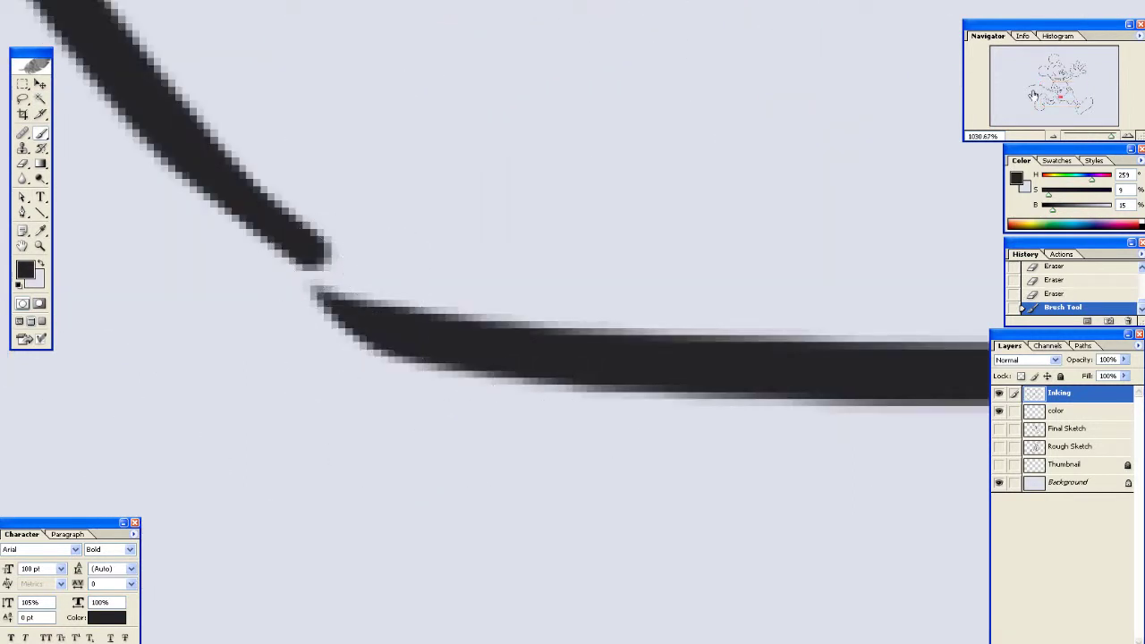
{"action": "left_click", "coordinate": [1052, 135]}
{"action": "left_click", "coordinate": [1052, 135]}
{"action": "left_click", "coordinate": [1052, 135]}
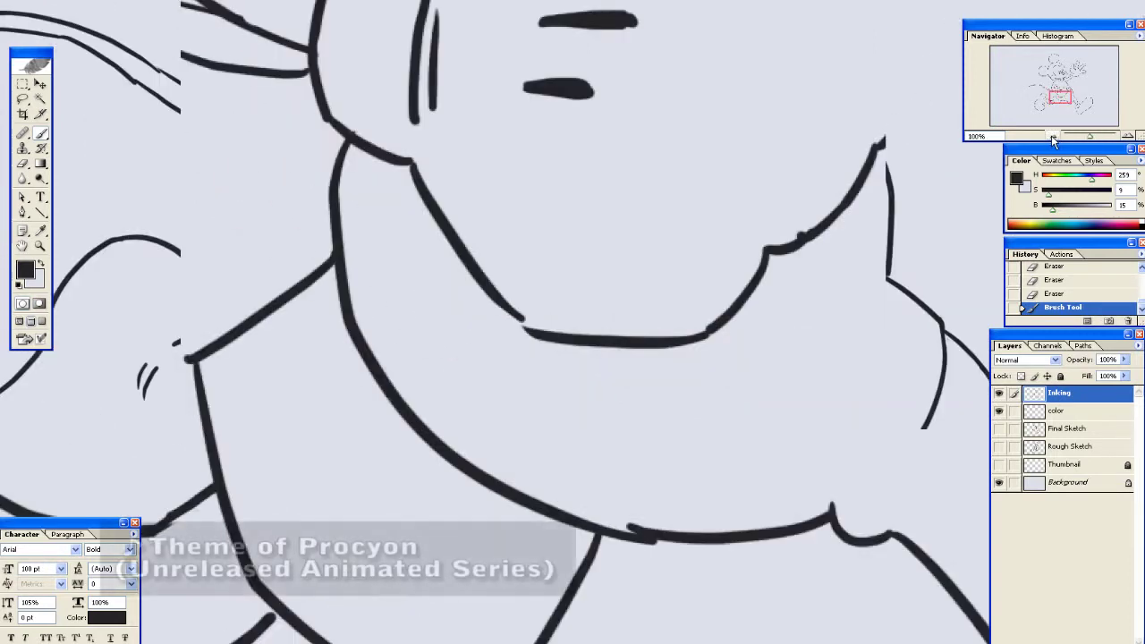
{"action": "left_click", "coordinate": [1052, 135]}
{"action": "key", "text": "w"}
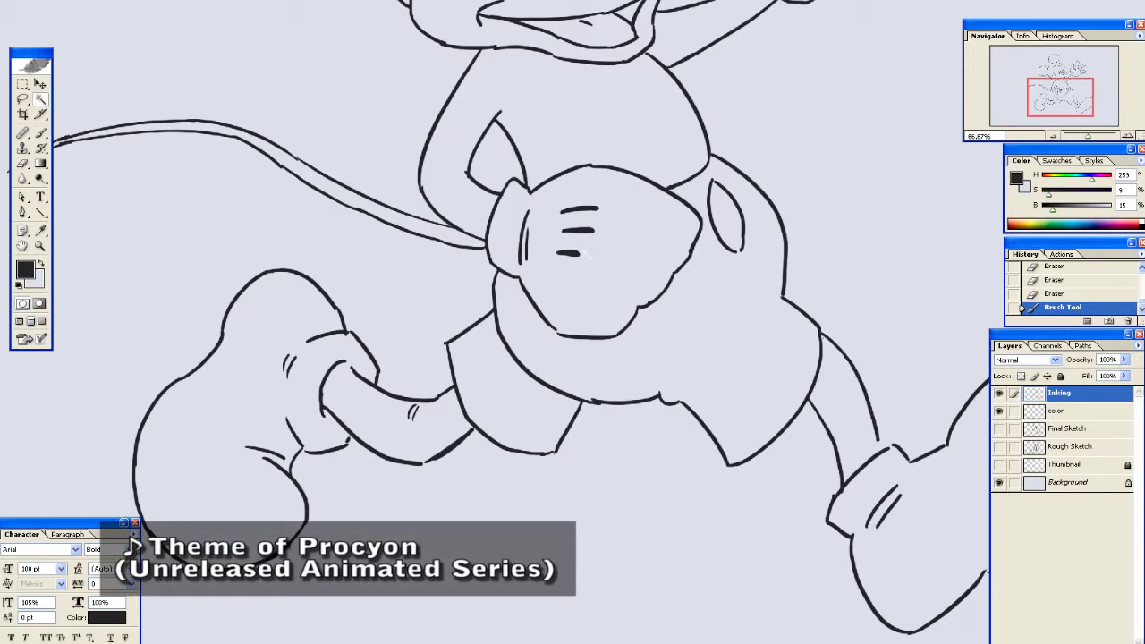
{"action": "scroll", "coordinate": [588, 327], "scroll_direction": "down", "scroll_amount": 3}
{"action": "key", "text": "b"}
{"action": "mouse_move", "coordinate": [421, 354]}
{"action": "left_mouse_down"}
{"action": "mouse_move", "coordinate": [466, 323]}
{"action": "mouse_move", "coordinate": [450, 330]}
{"action": "left_mouse_up"}
{"action": "left_click_drag", "start_coordinate": [635, 262], "coordinate": [569, 337]}
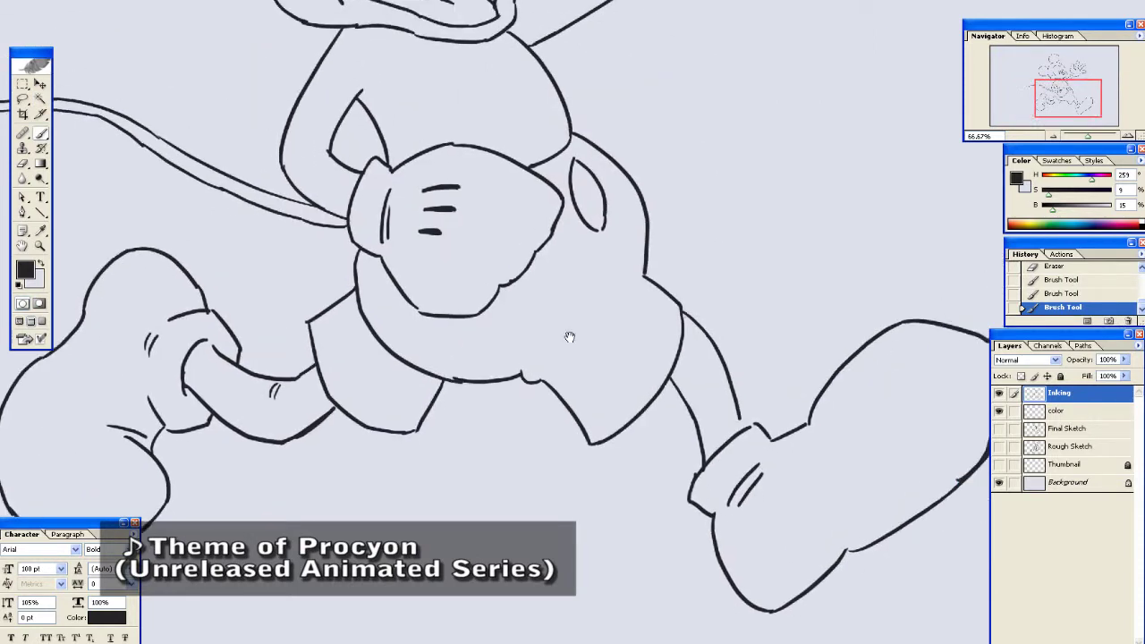
{"action": "left_click_drag", "start_coordinate": [740, 428], "coordinate": [754, 427]}
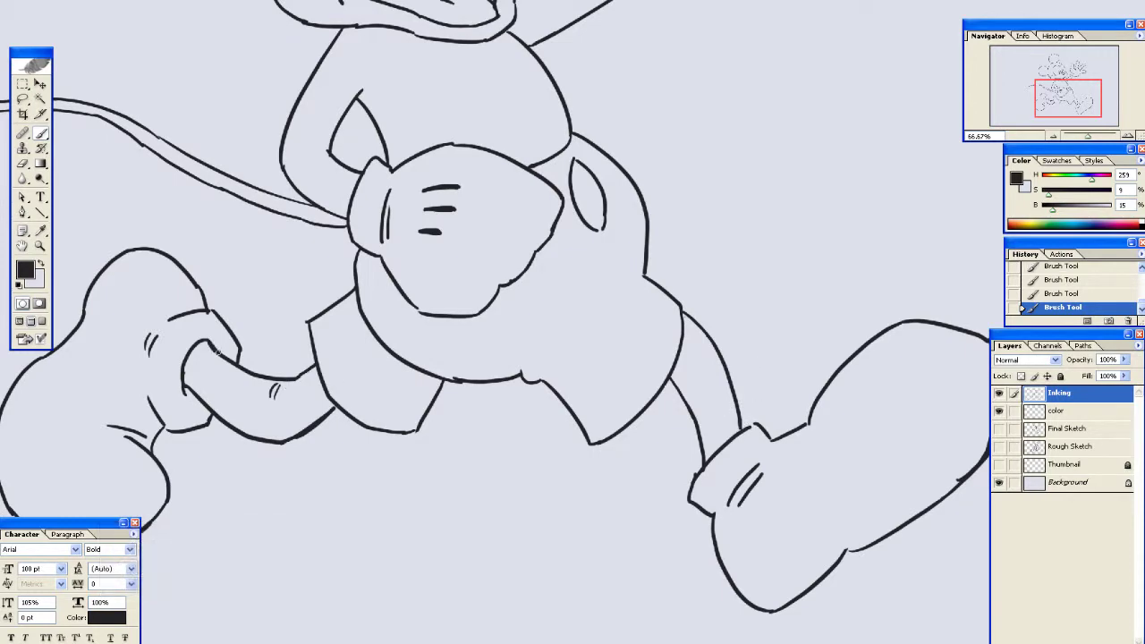
Select the dark areas of the head, ears, body and rear leg together with the Magic Wand
{"action": "left_click_drag", "start_coordinate": [310, 154], "coordinate": [472, 568]}
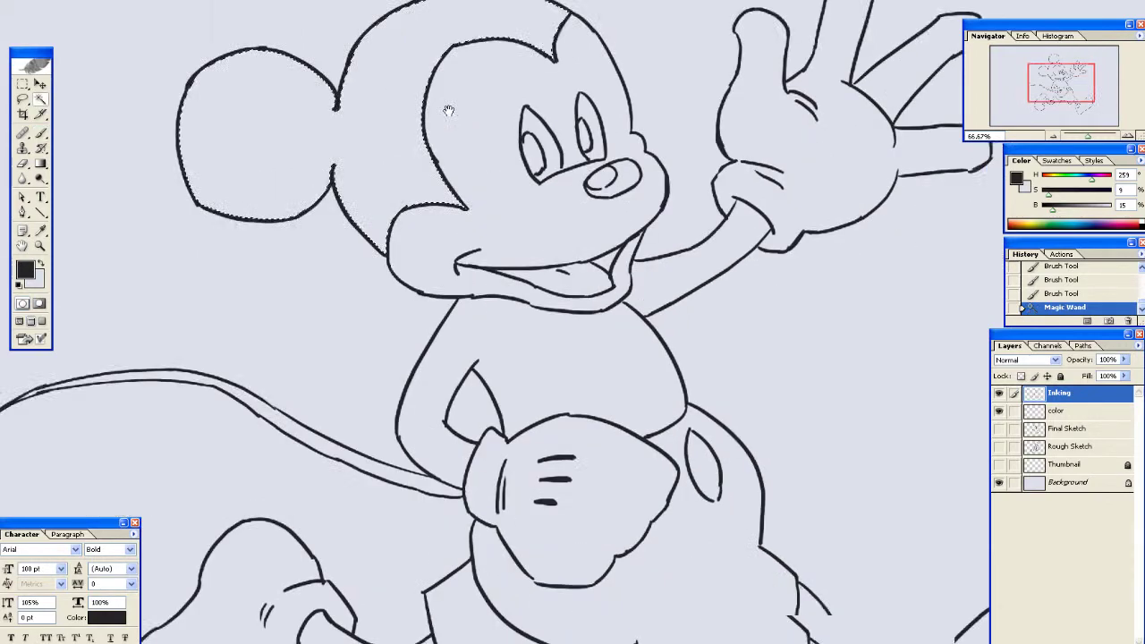
{"action": "left_click_drag", "start_coordinate": [637, 378], "coordinate": [605, 319]}
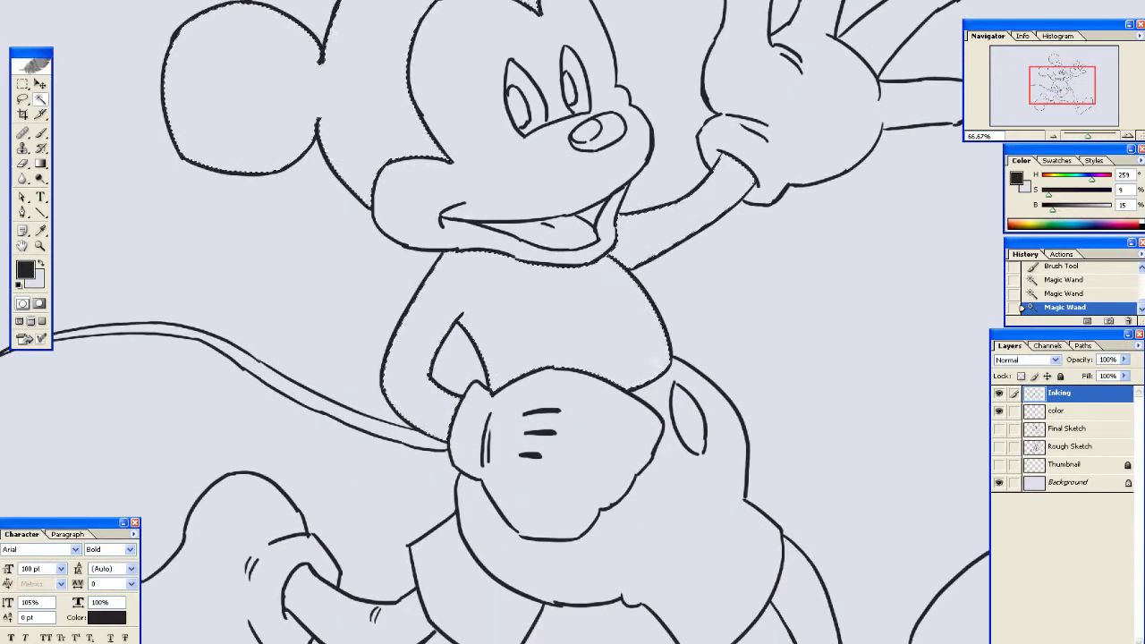
{"action": "left_click_drag", "start_coordinate": [520, 564], "coordinate": [470, 325]}
{"action": "left_click", "coordinate": [335, 375], "text": "shift"}
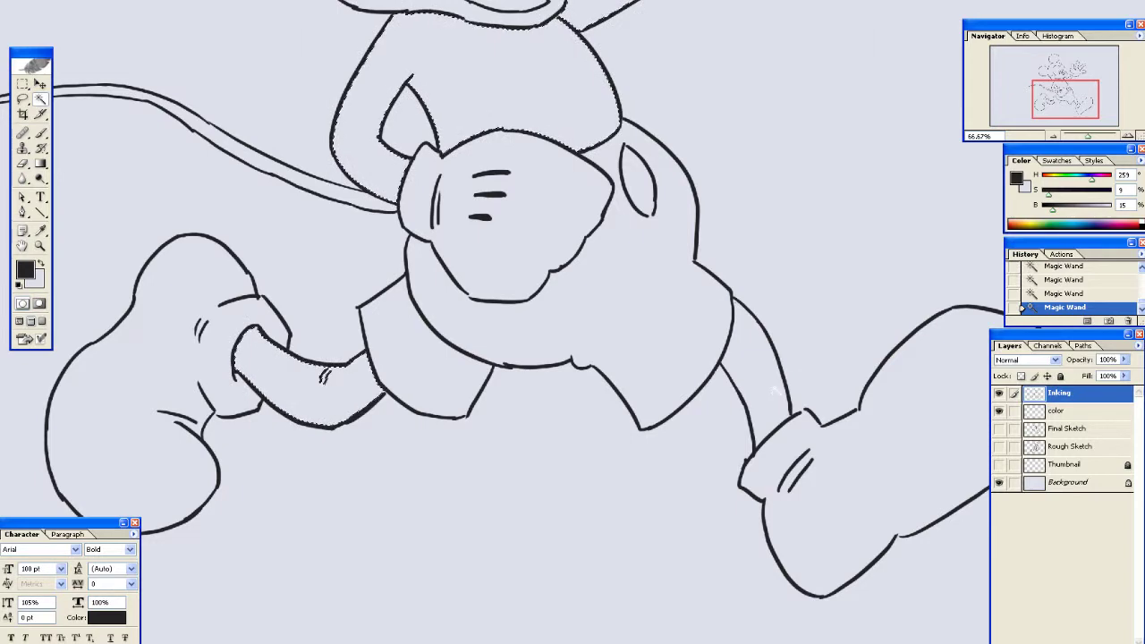
{"action": "left_click_drag", "start_coordinate": [646, 80], "coordinate": [647, 322]}
{"action": "left_click_drag", "start_coordinate": [356, 57], "coordinate": [438, 202]}
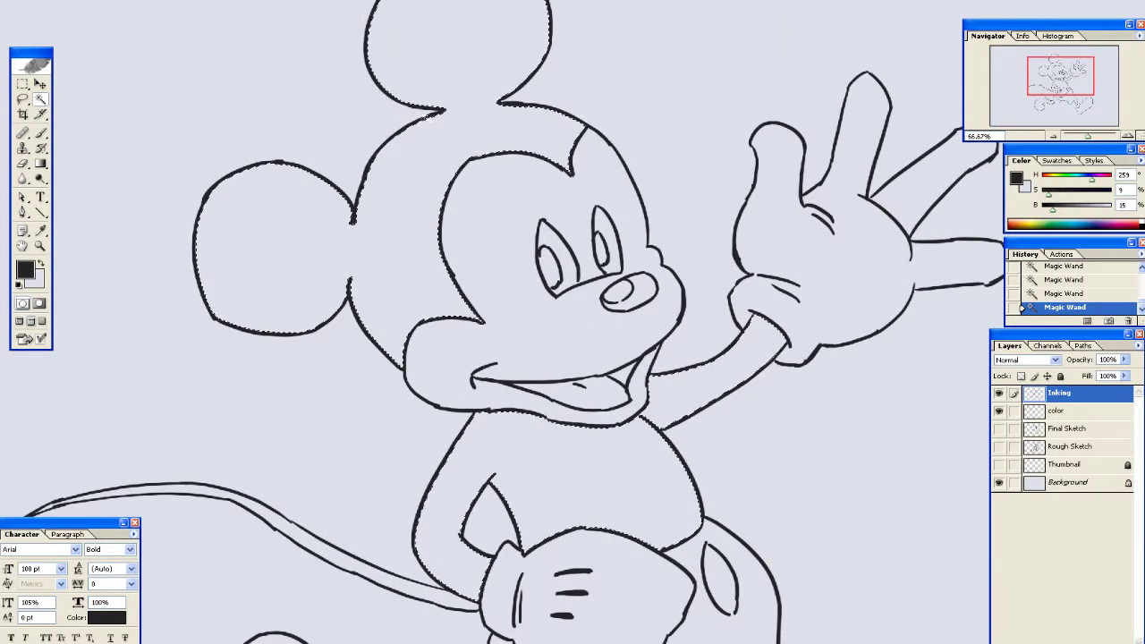
Try expanding the selection of the dark areas by 2 pixels, and undo the expansion
{"action": "left_click", "coordinate": [101, 2]}
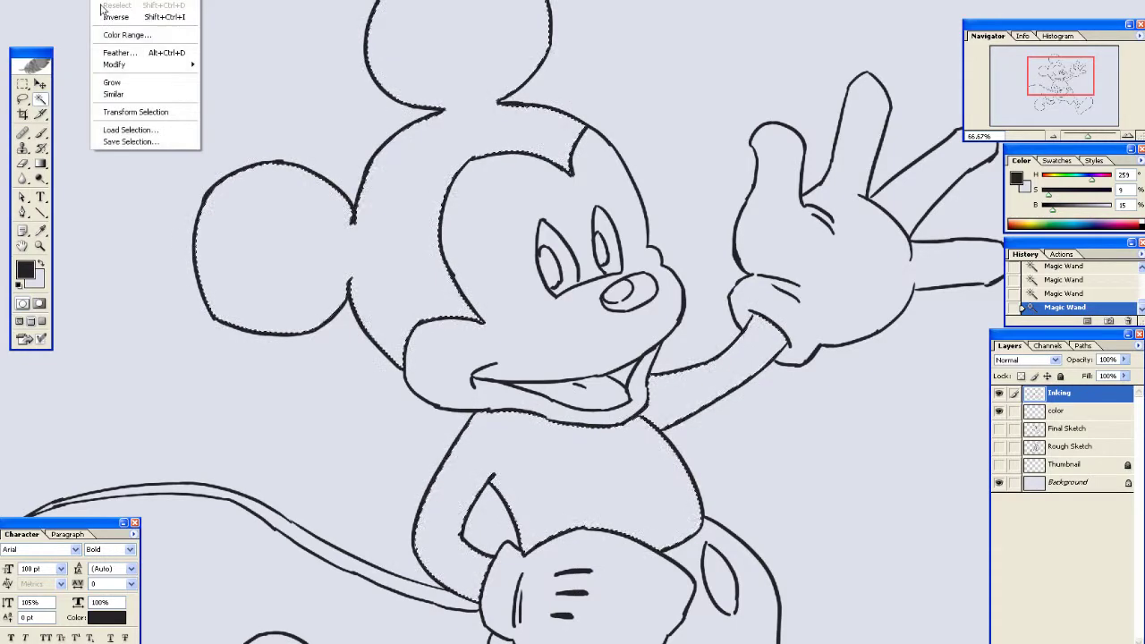
{"action": "mouse_move", "coordinate": [114, 65]}
{"action": "left_click", "coordinate": [228, 89]}
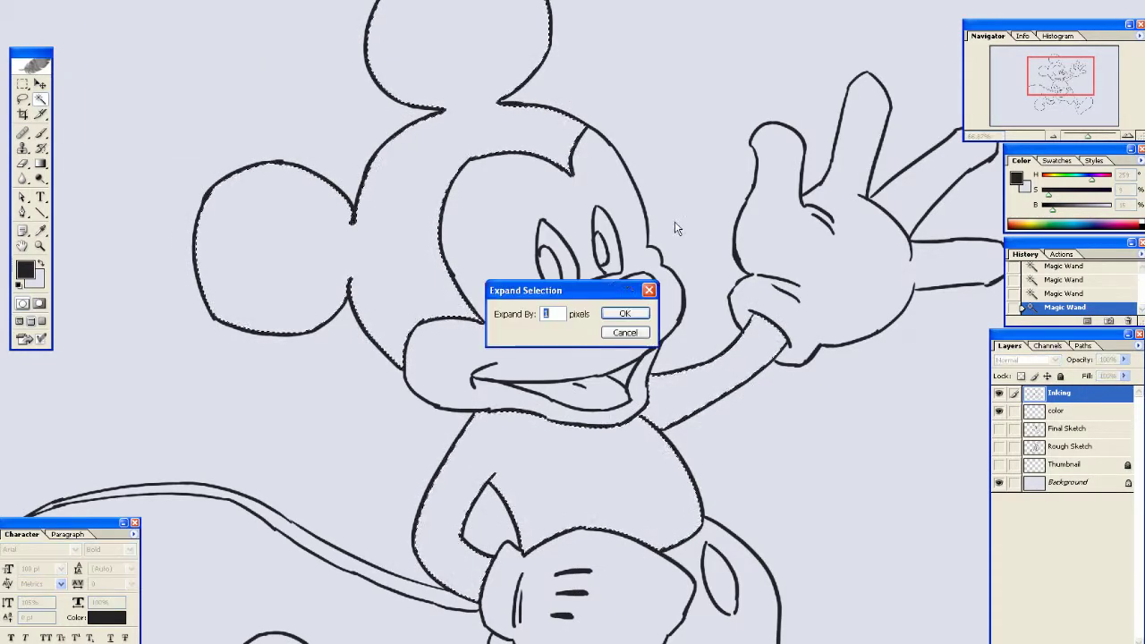
{"action": "type", "text": "2"}
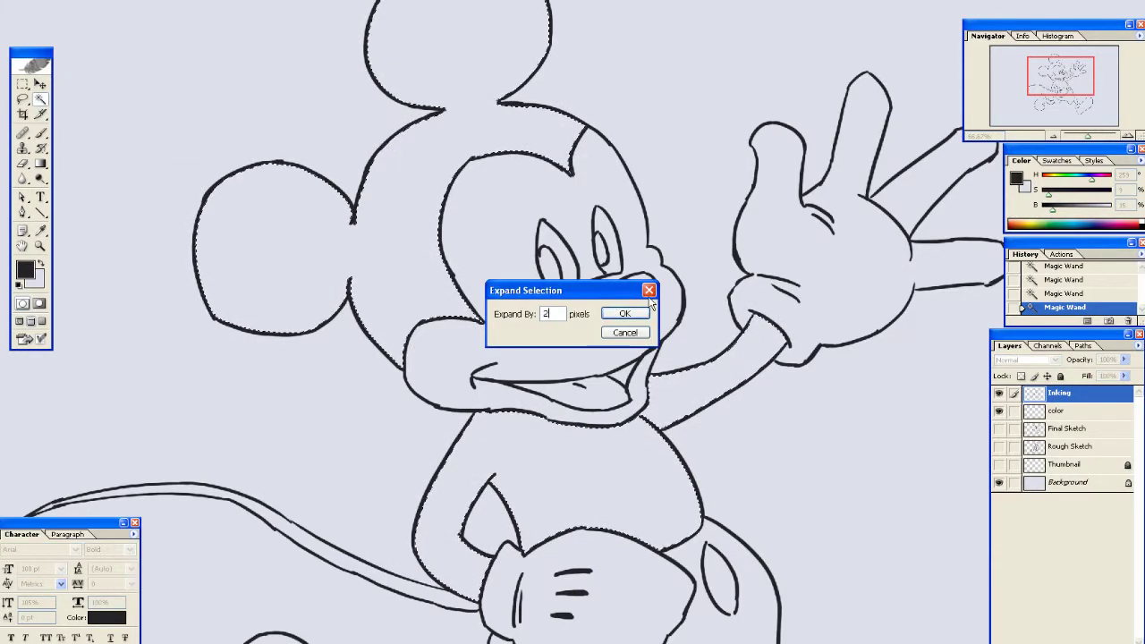
{"action": "left_click", "coordinate": [626, 314]}
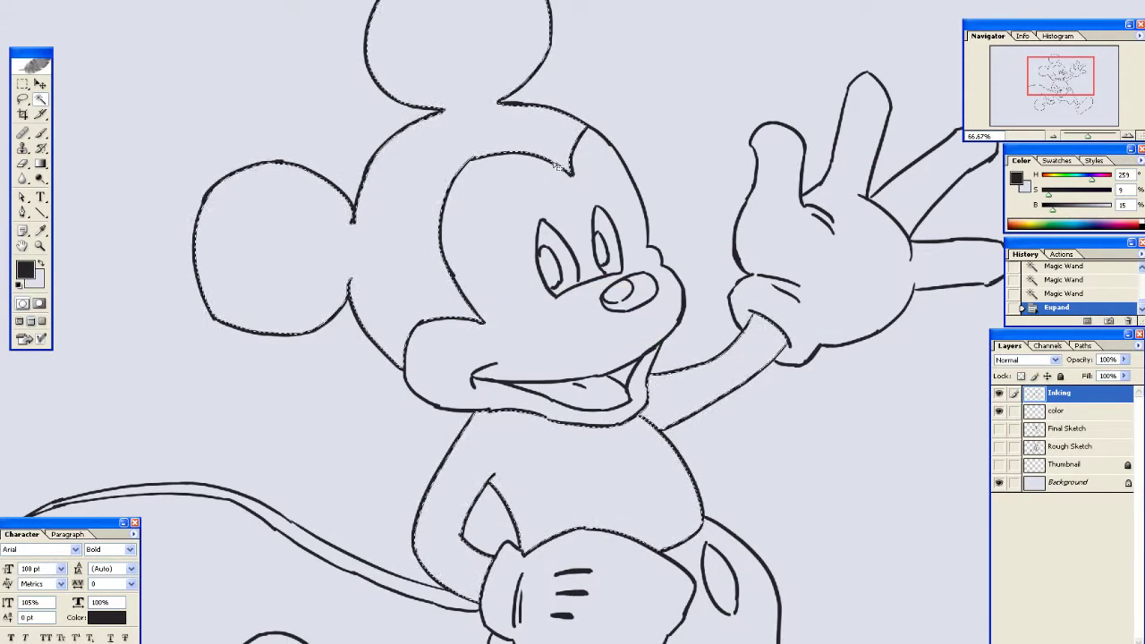
{"action": "key", "text": "ctrl+z"}
Try filling the unexpanded selection with the dark foreground color on the Inking layer, check its edges against the outlines, and undo the fill
{"action": "key", "text": "alt+BackSpace"}
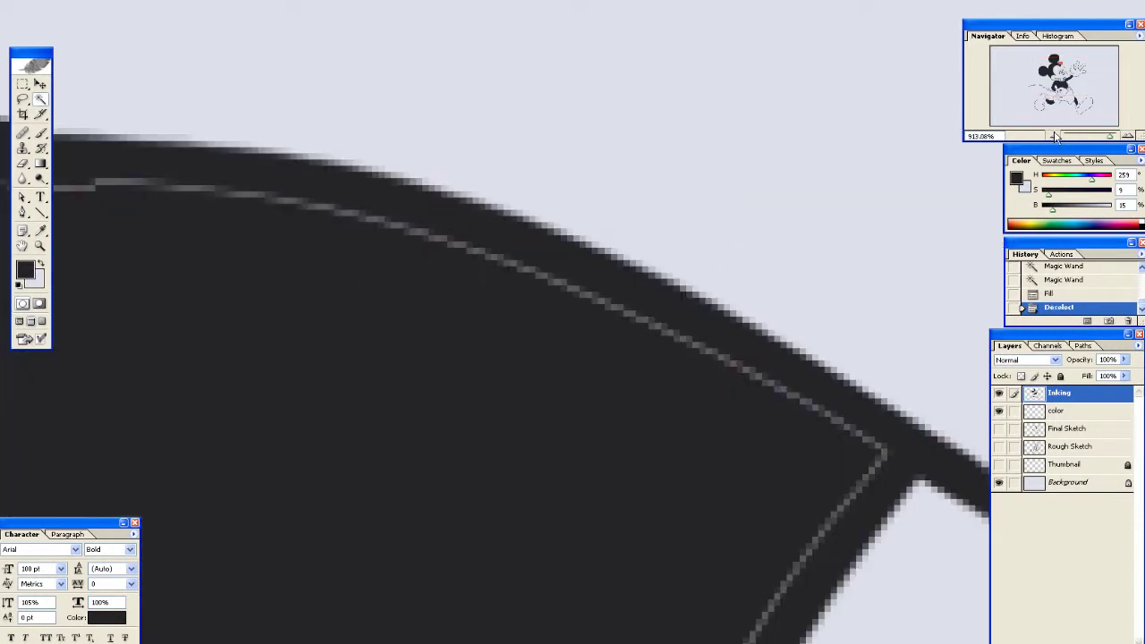
{"action": "left_click", "coordinate": [1054, 136]}
{"action": "left_click", "coordinate": [1054, 136]}
{"action": "left_click", "coordinate": [1055, 136]}
{"action": "left_click", "coordinate": [1055, 136]}
{"action": "left_click", "coordinate": [1054, 136]}
{"action": "left_click", "coordinate": [1055, 136]}
{"action": "left_click", "coordinate": [1055, 136]}
{"action": "left_click", "coordinate": [1055, 136]}
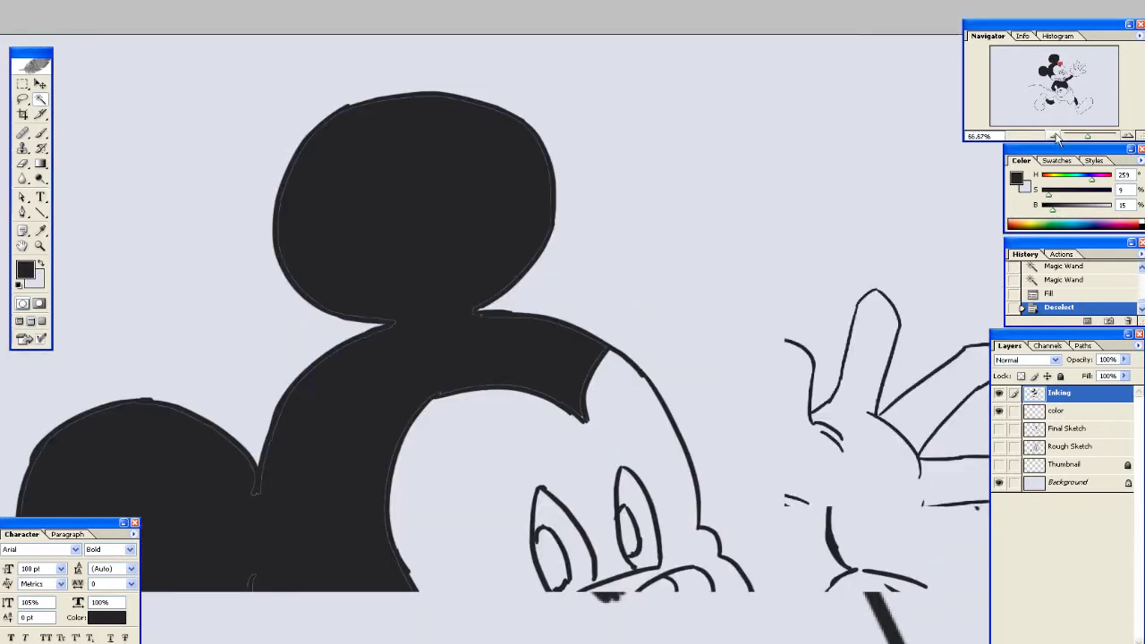
{"action": "left_click", "coordinate": [1056, 136]}
{"action": "left_click_drag", "start_coordinate": [529, 288], "coordinate": [562, 203]}
{"action": "left_click", "coordinate": [1129, 135]}
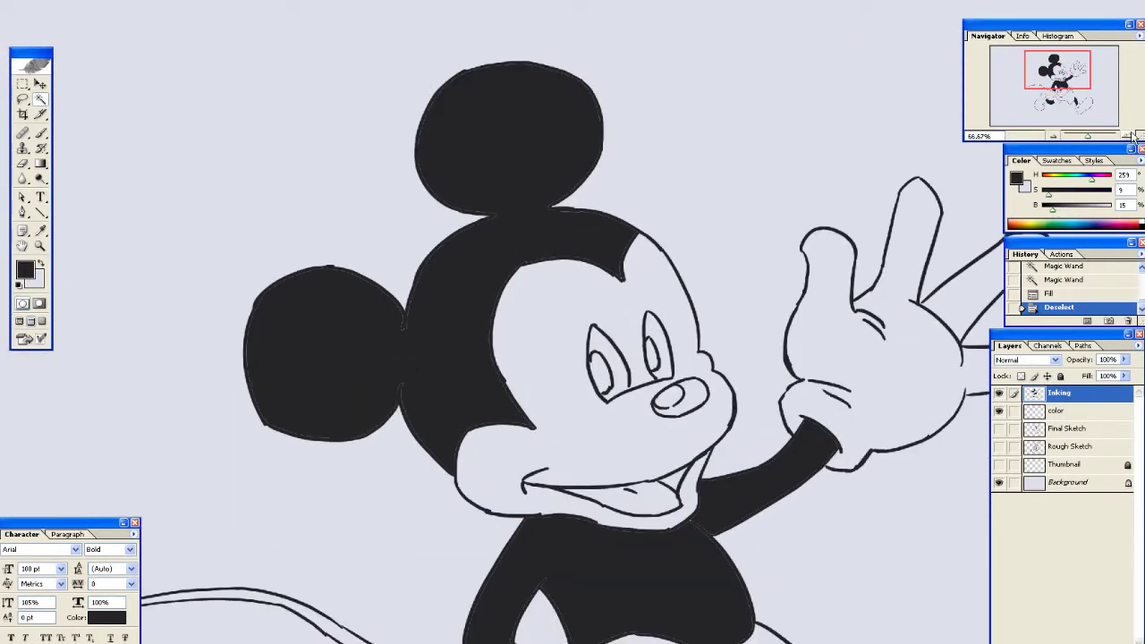
{"action": "key", "text": "ctrl+alt+z"}
{"action": "key", "text": "ctrl+alt+z"}
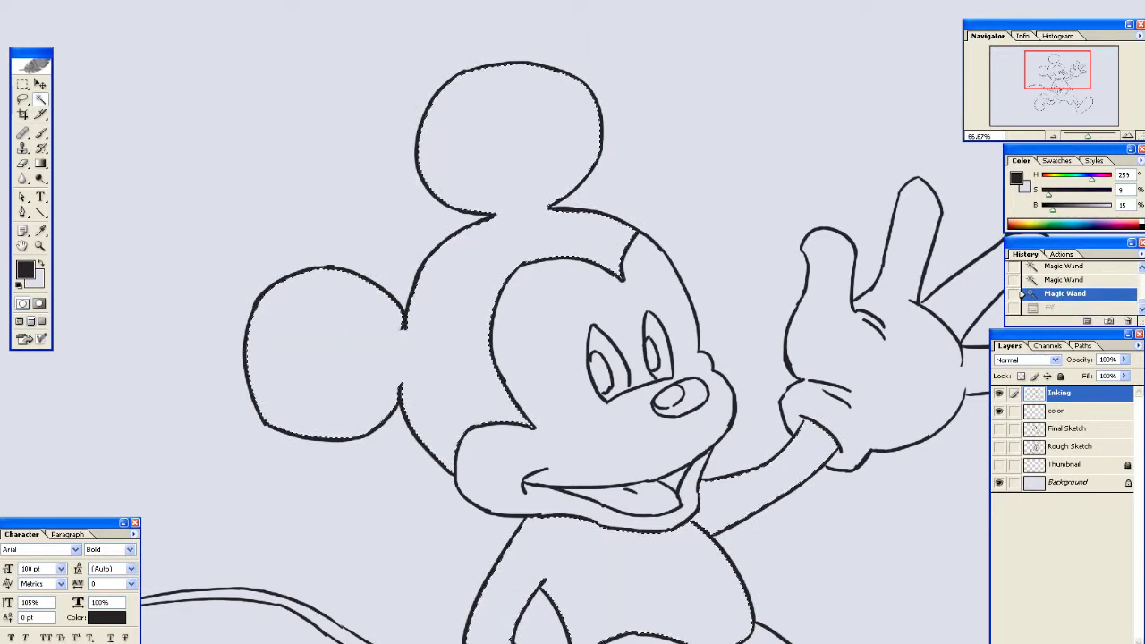
Expand the selection of the head, ears, body and leg areas by 2 pixels
{"action": "left_click", "coordinate": [50, 0]}
{"action": "mouse_move", "coordinate": [105, 0]}
{"action": "mouse_move", "coordinate": [139, 65]}
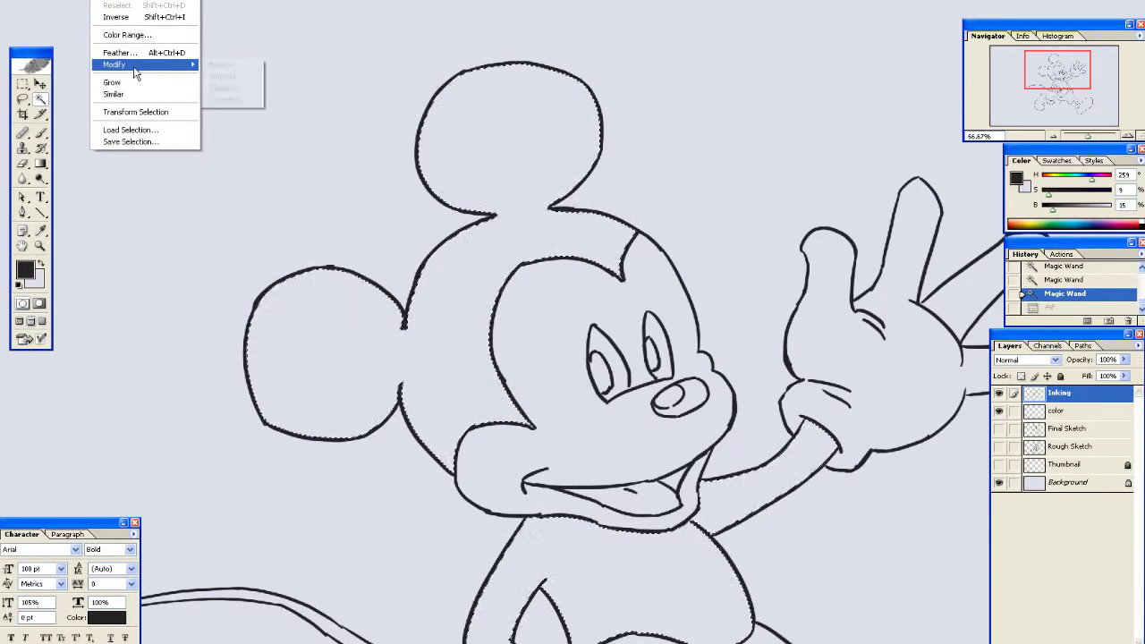
{"action": "left_click", "coordinate": [222, 88]}
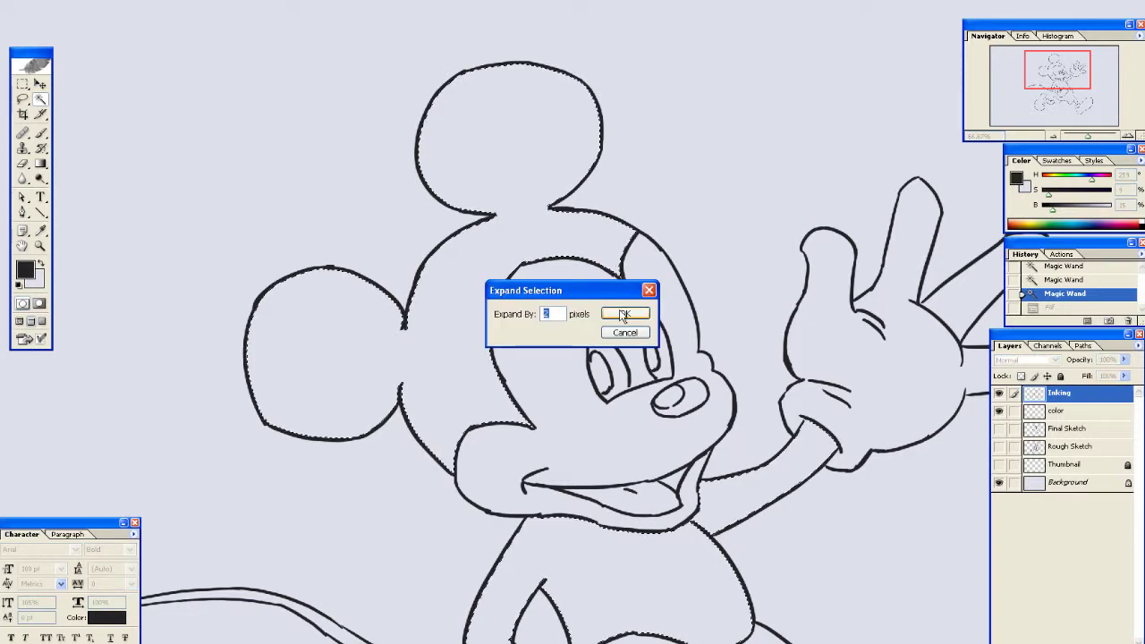
{"action": "left_click", "coordinate": [624, 314]}
Try filling the expanded selection with the dark color on the Inking layer, and revert to the state right after the expansion
{"action": "left_click_drag", "start_coordinate": [769, 315], "coordinate": [692, 122]}
{"action": "key", "text": "alt+BackSpace"}
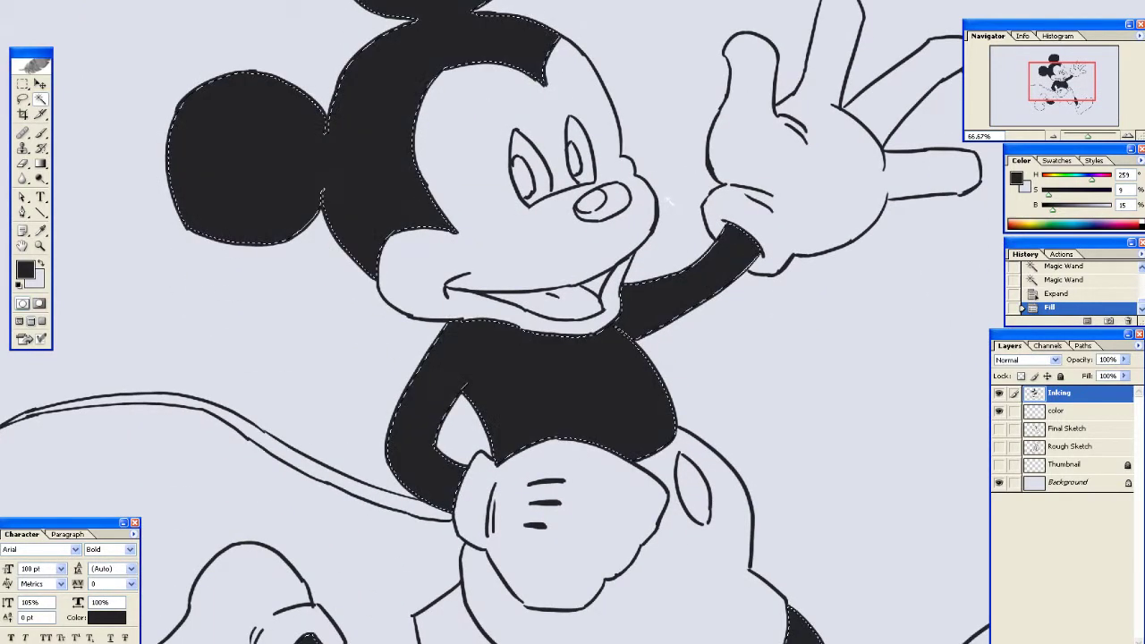
{"action": "key", "text": "ctrl+d"}
{"action": "left_click_drag", "start_coordinate": [616, 186], "coordinate": [566, 293]}
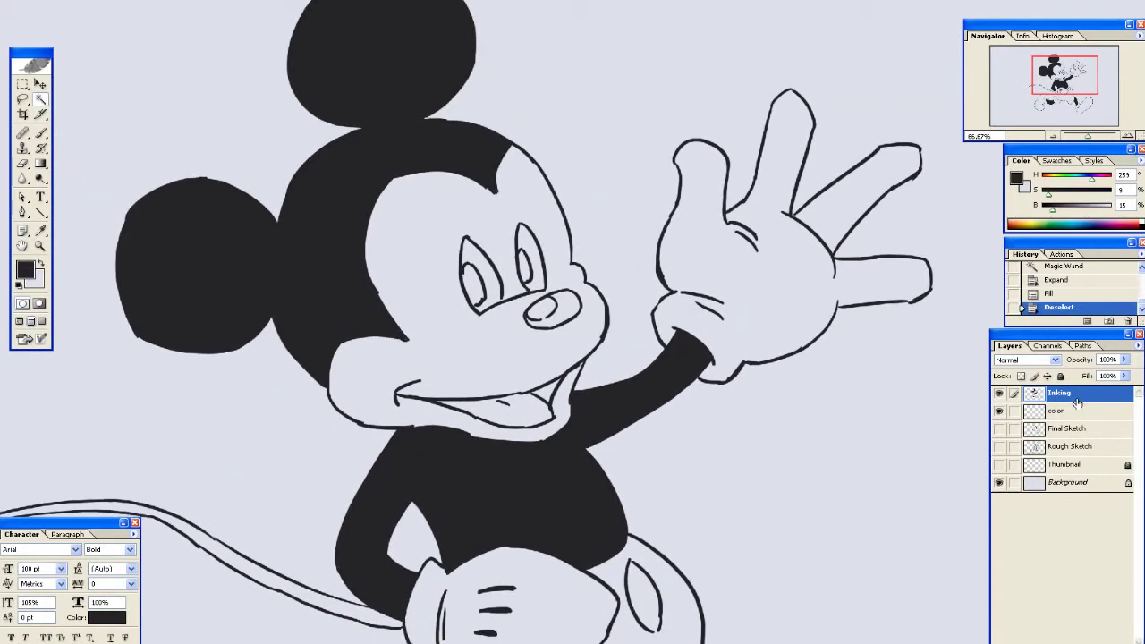
{"action": "left_click", "coordinate": [1055, 279]}
Fill the expanded selection with the dark foreground color on the color layer, return to the Inking layer and deselect
{"action": "left_click", "coordinate": [1074, 410]}
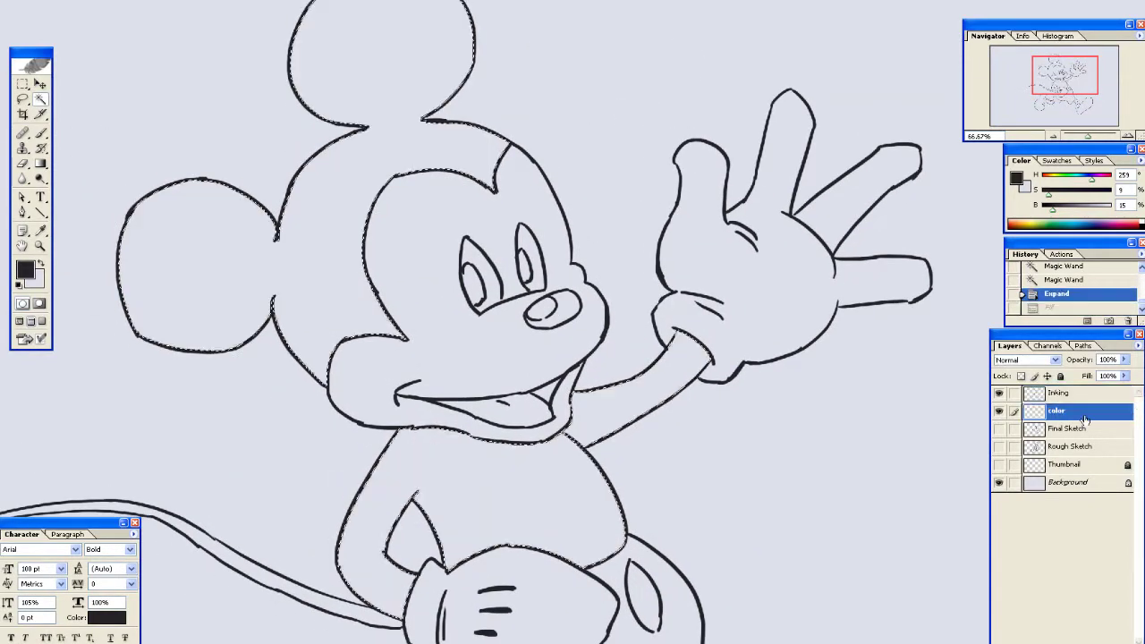
{"action": "key", "text": "alt+BackSpace"}
{"action": "left_click", "coordinate": [1069, 394]}
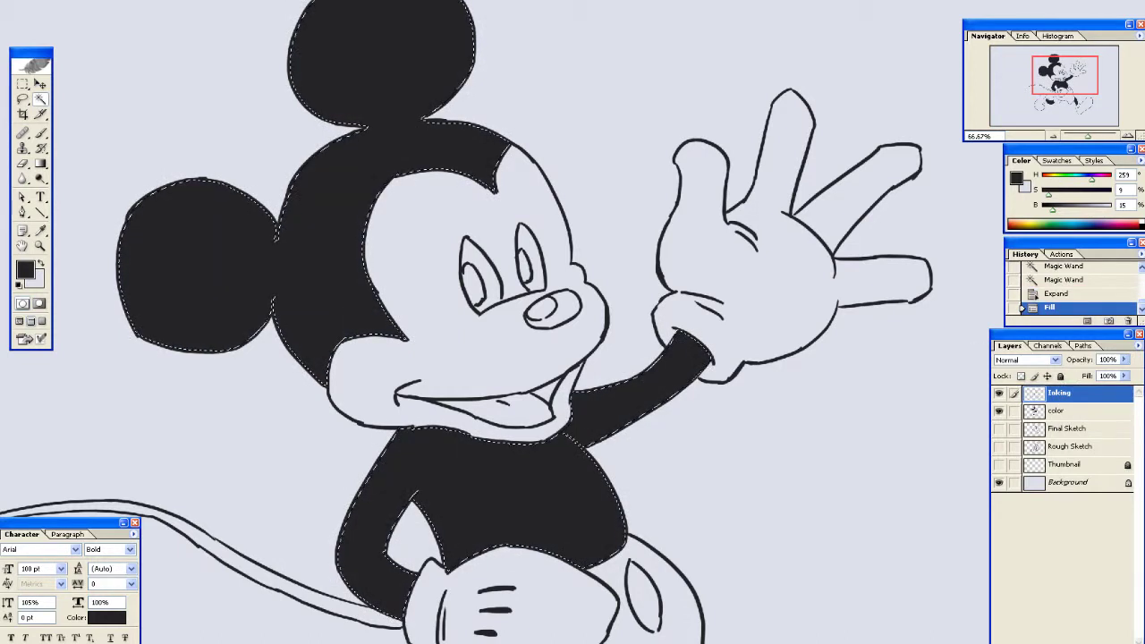
{"action": "key", "text": "ctrl+d"}
Touch up the outline of the larger eye with two short brush dabs on the Inking layer
{"action": "key", "text": "b"}
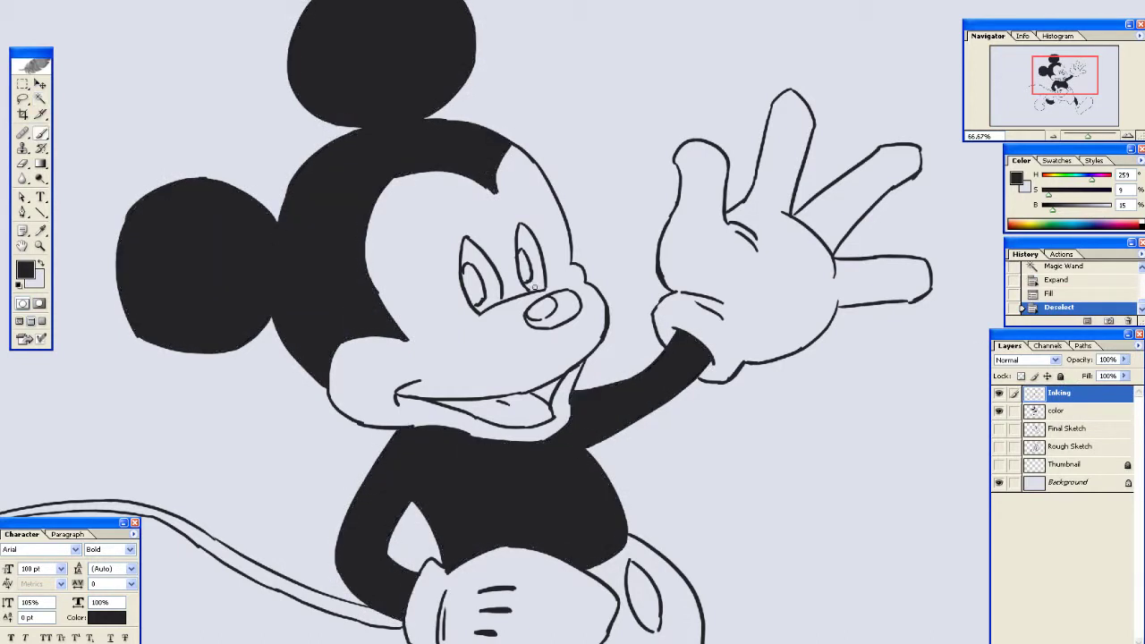
{"action": "left_click", "coordinate": [500, 300]}
{"action": "left_click", "coordinate": [462, 235]}
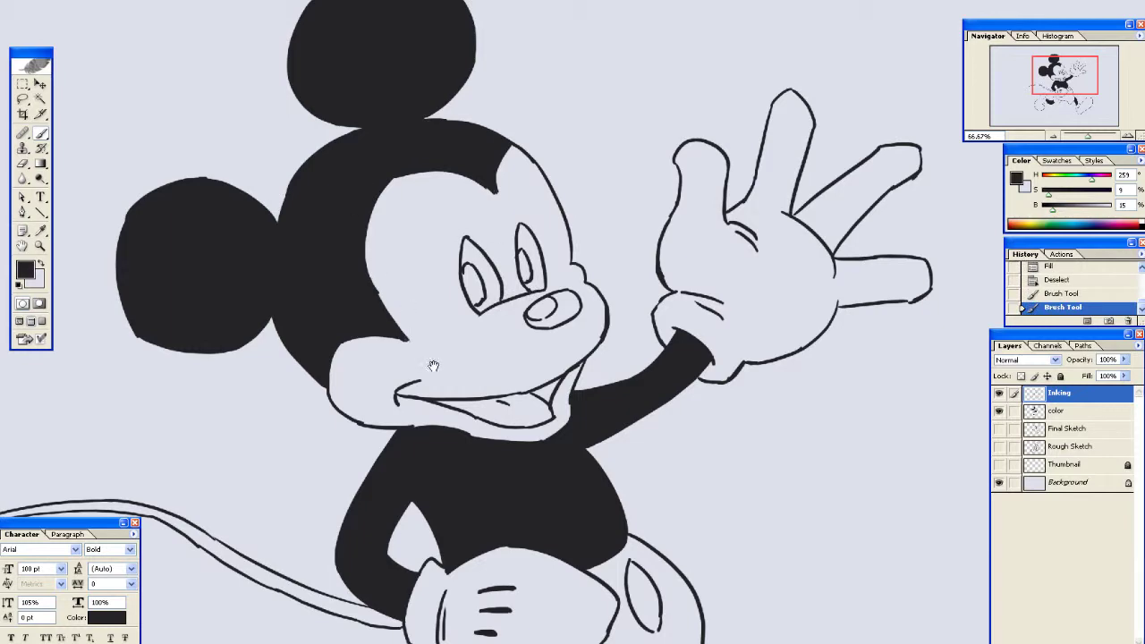
Erase the old nose and the upper front outline of the muzzle with an enlarged Eraser
{"action": "left_click_drag", "start_coordinate": [433, 366], "coordinate": [310, 338]}
{"action": "left_click_drag", "start_coordinate": [691, 167], "coordinate": [832, 183]}
{"action": "left_click", "coordinate": [1130, 136]}
{"action": "left_click", "coordinate": [1130, 136]}
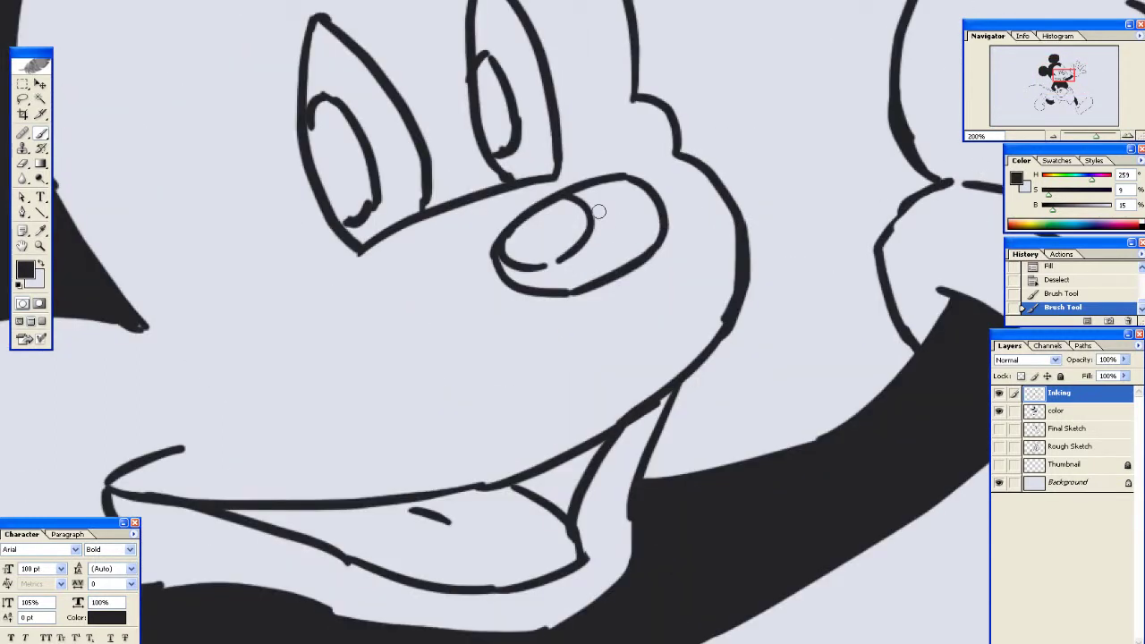
{"action": "key", "text": "e"}
{"action": "key", "text": "bracketright"}
{"action": "key", "text": "bracketright"}
{"action": "key", "text": "bracketright"}
{"action": "key", "text": "bracketright"}
{"action": "key", "text": "bracketright"}
{"action": "key", "text": "bracketright"}
{"action": "key", "text": "bracketright"}
{"action": "left_click_drag", "start_coordinate": [575, 228], "coordinate": [530, 286]}
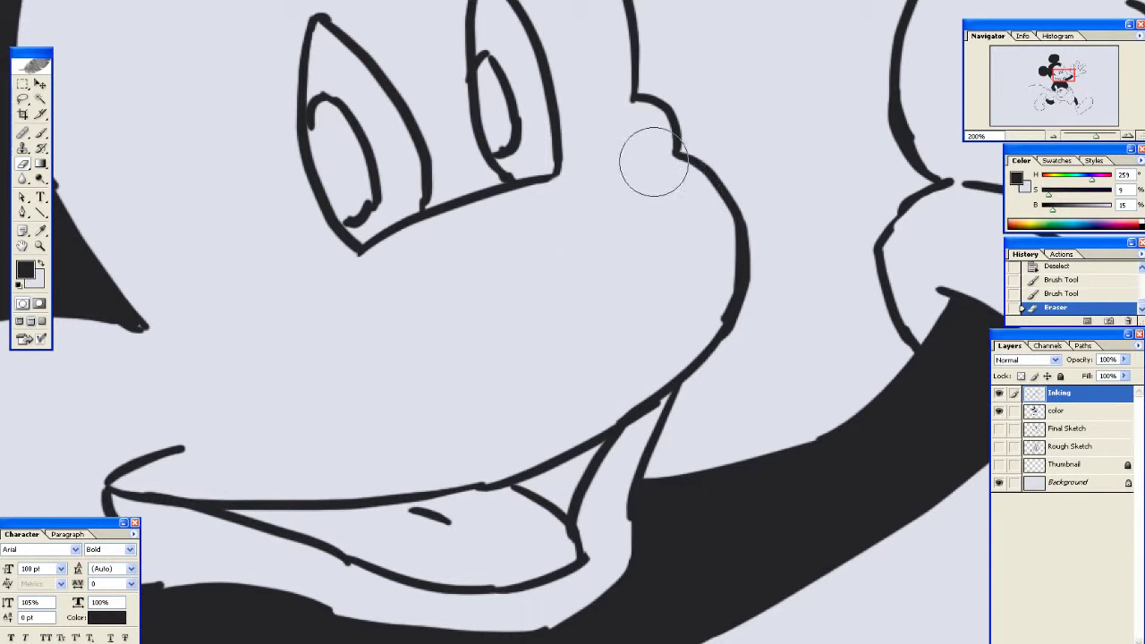
{"action": "mouse_move", "coordinate": [669, 165]}
{"action": "left_mouse_down"}
{"action": "mouse_move", "coordinate": [733, 252]}
{"action": "mouse_move", "coordinate": [733, 291]}
{"action": "left_mouse_up"}
{"action": "left_click_drag", "start_coordinate": [618, 248], "coordinate": [538, 339]}
Redraw the nose bridge line and the front curve of the muzzle with the Brush
{"action": "key", "text": "b"}
{"action": "mouse_move", "coordinate": [446, 299]}
{"action": "left_mouse_down"}
{"action": "mouse_move", "coordinate": [598, 211]}
{"action": "mouse_move", "coordinate": [651, 356]}
{"action": "left_mouse_up"}
{"action": "key", "text": "ctrl+z"}
{"action": "mouse_move", "coordinate": [609, 211]}
{"action": "left_mouse_down"}
{"action": "mouse_move", "coordinate": [676, 370]}
{"action": "mouse_move", "coordinate": [662, 251]}
{"action": "mouse_move", "coordinate": [676, 390]}
{"action": "mouse_move", "coordinate": [623, 443]}
{"action": "left_mouse_up"}
{"action": "key", "text": "ctrl+z"}
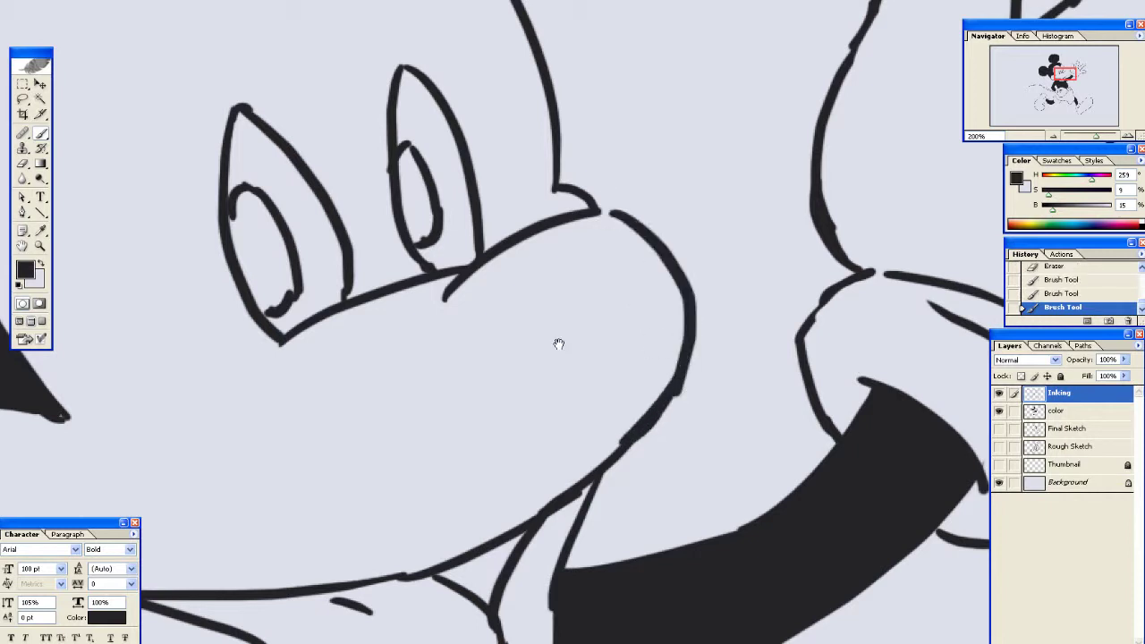
Draw the outline of a new upward-tilted oval nose at the tip of the muzzle with brush strokes
{"action": "left_click_drag", "start_coordinate": [557, 340], "coordinate": [660, 321]}
{"action": "mouse_move", "coordinate": [593, 282]}
{"action": "left_mouse_down"}
{"action": "mouse_move", "coordinate": [640, 231]}
{"action": "mouse_move", "coordinate": [696, 211]}
{"action": "left_mouse_up"}
{"action": "key", "text": "ctrl+z"}
{"action": "left_click_drag", "start_coordinate": [632, 267], "coordinate": [727, 157]}
{"action": "left_click_drag", "start_coordinate": [646, 244], "coordinate": [716, 268]}
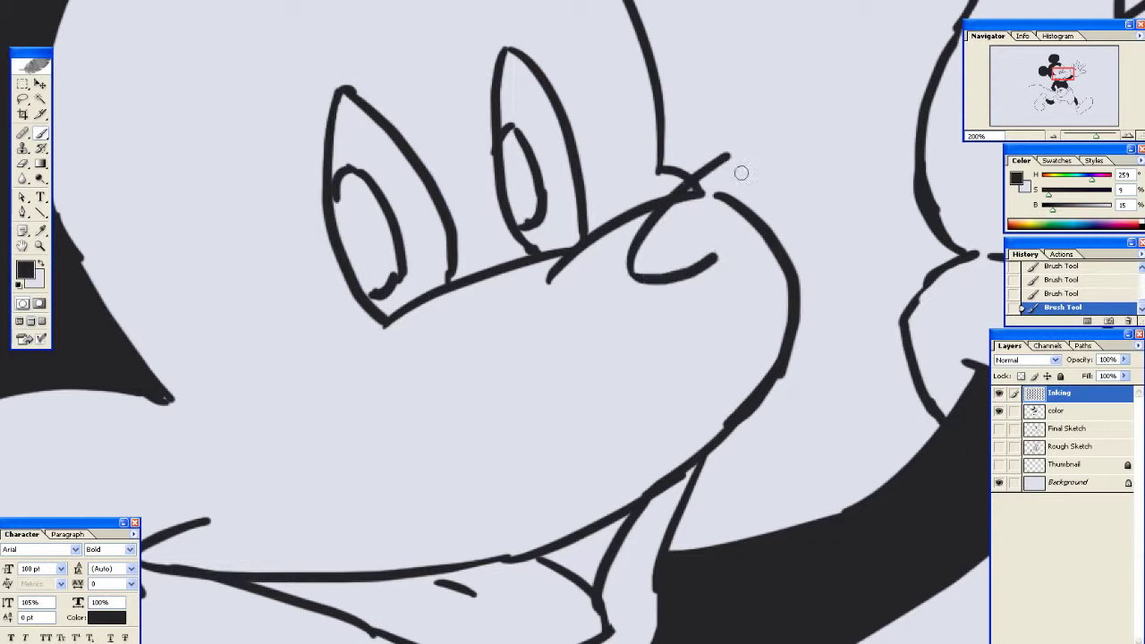
{"action": "left_click_drag", "start_coordinate": [741, 173], "coordinate": [739, 236]}
Undo the new nose strokes to judge the face from farther out, and restore them
{"action": "key", "text": "ctrl+alt+z"}
{"action": "key", "text": "ctrl+alt+z"}
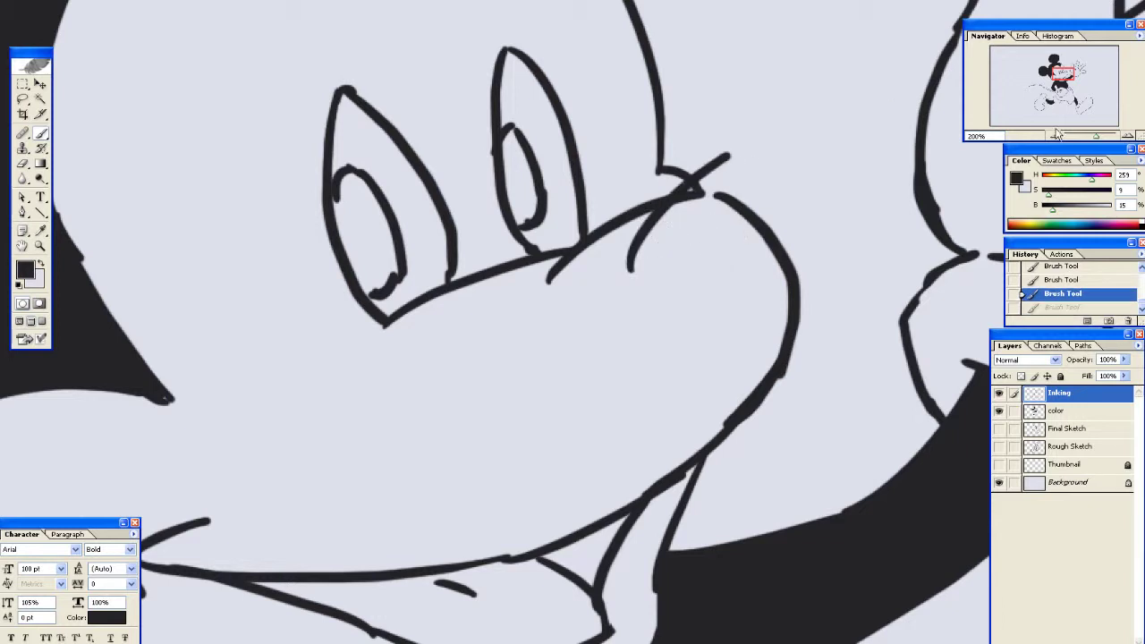
{"action": "left_click", "coordinate": [1056, 135]}
{"action": "left_click", "coordinate": [1056, 135]}
{"action": "left_click", "coordinate": [1121, 136]}
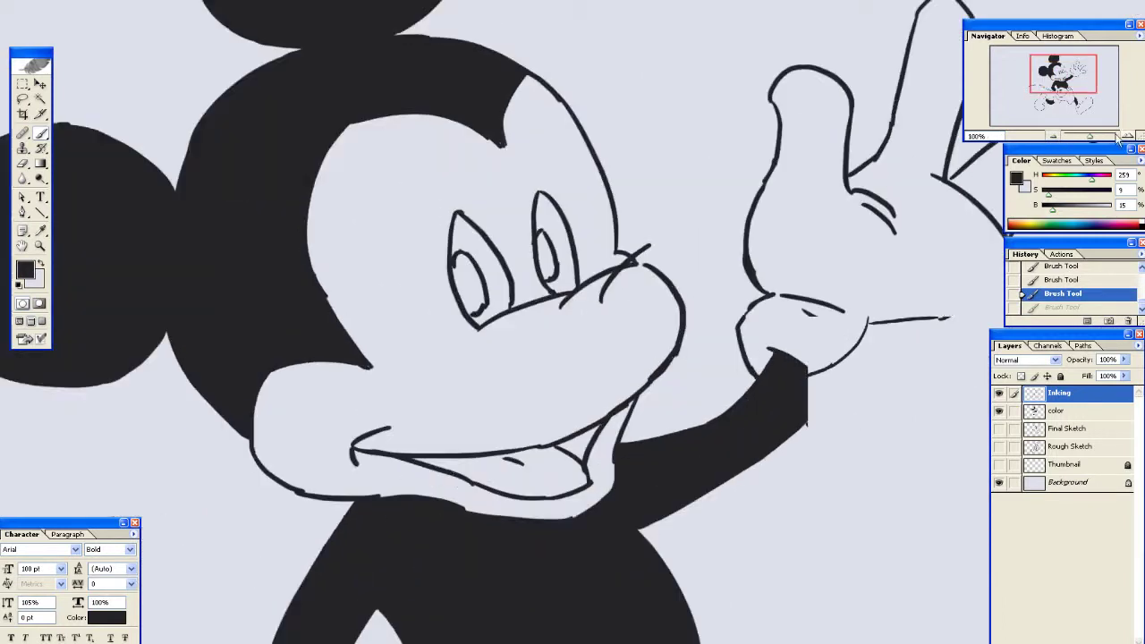
{"action": "key", "text": "ctrl+alt+z"}
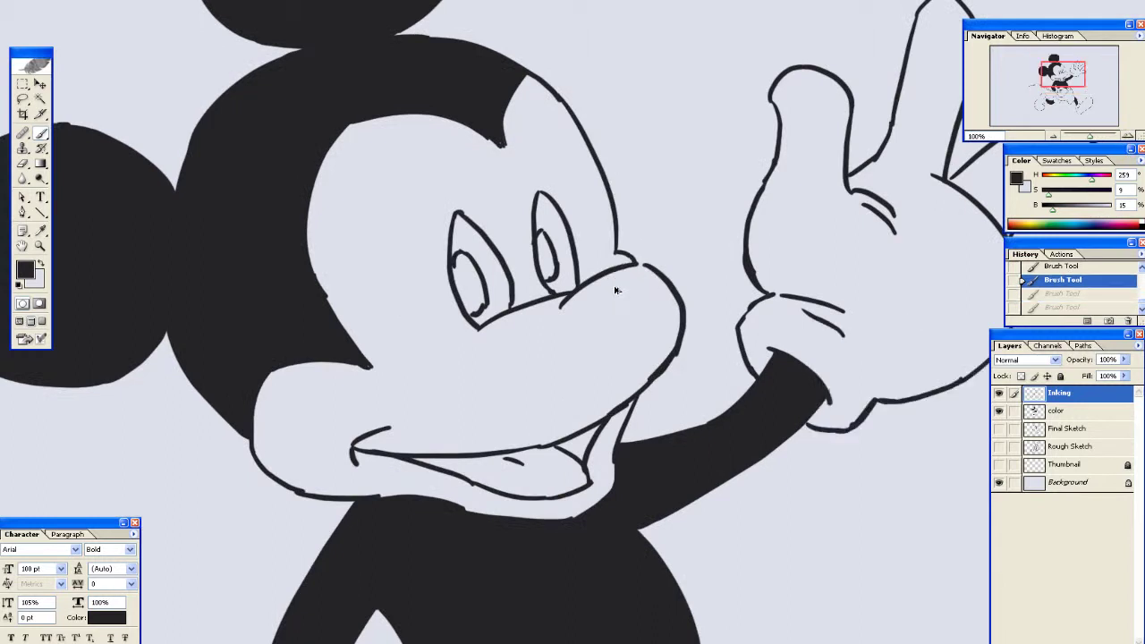
{"action": "key", "text": "ctrl+shift+z"}
{"action": "key", "text": "ctrl+shift+z"}
Complete the nose outline and paint its inside dark with the Brush, leaving a small light highlight
{"action": "mouse_move", "coordinate": [657, 239]}
{"action": "left_mouse_down"}
{"action": "mouse_move", "coordinate": [646, 296]}
{"action": "mouse_move", "coordinate": [615, 299]}
{"action": "mouse_move", "coordinate": [633, 257]}
{"action": "left_mouse_up"}
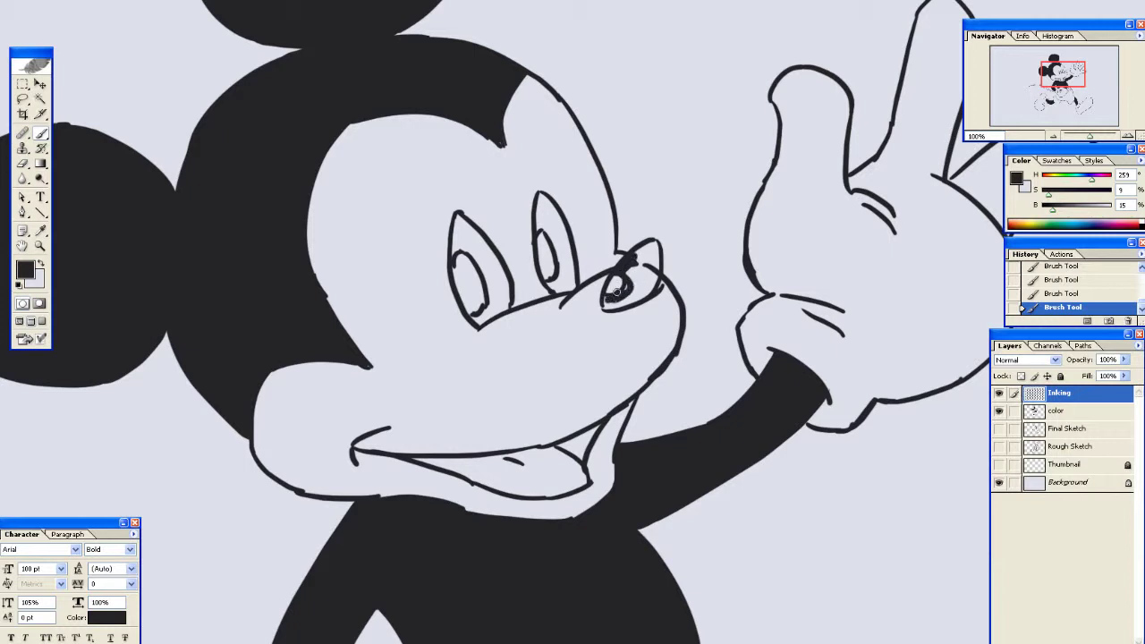
{"action": "key", "text": "x"}
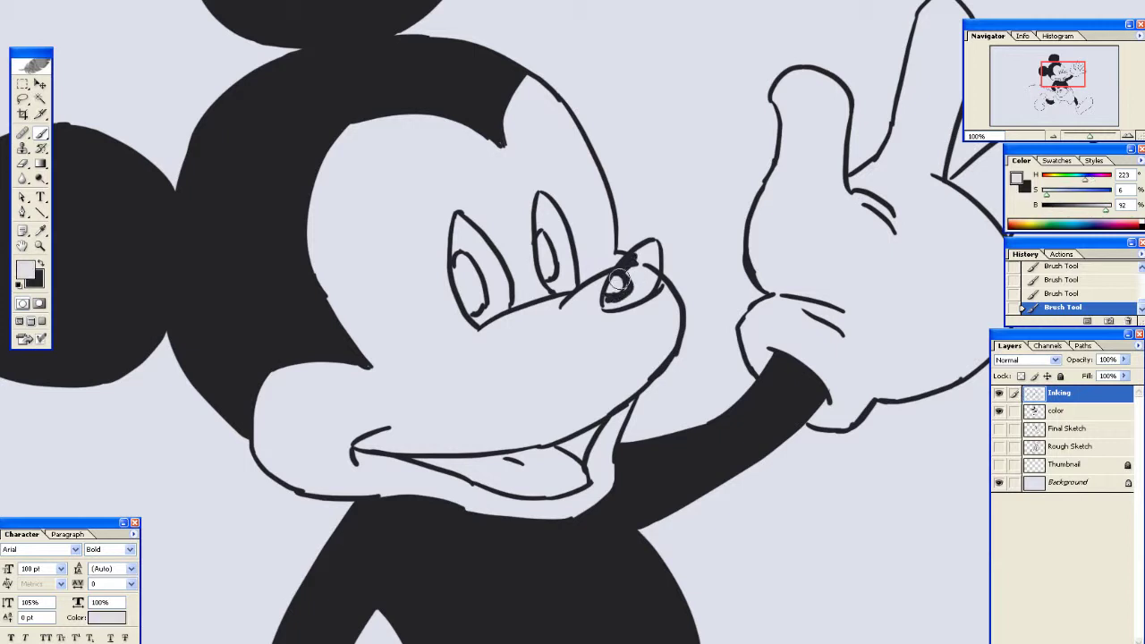
{"action": "key", "text": "x"}
{"action": "mouse_move", "coordinate": [617, 279]}
{"action": "left_mouse_down"}
{"action": "mouse_move", "coordinate": [608, 306]}
{"action": "mouse_move", "coordinate": [630, 300]}
{"action": "mouse_move", "coordinate": [633, 261]}
{"action": "mouse_move", "coordinate": [652, 249]}
{"action": "mouse_move", "coordinate": [654, 268]}
{"action": "left_mouse_up"}
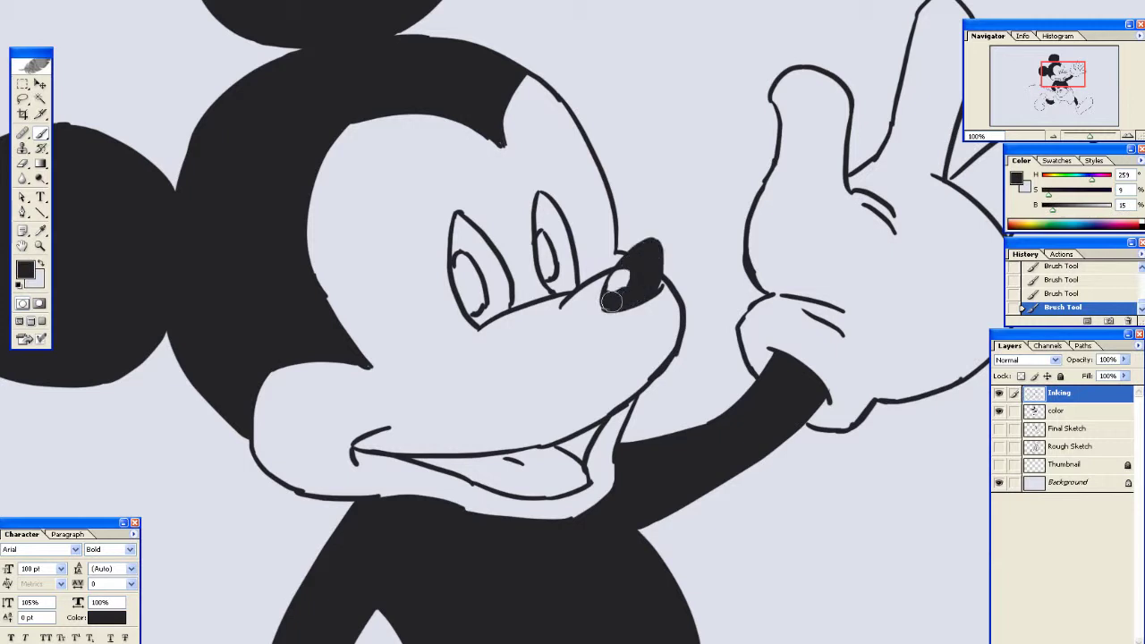
{"action": "key", "text": "x"}
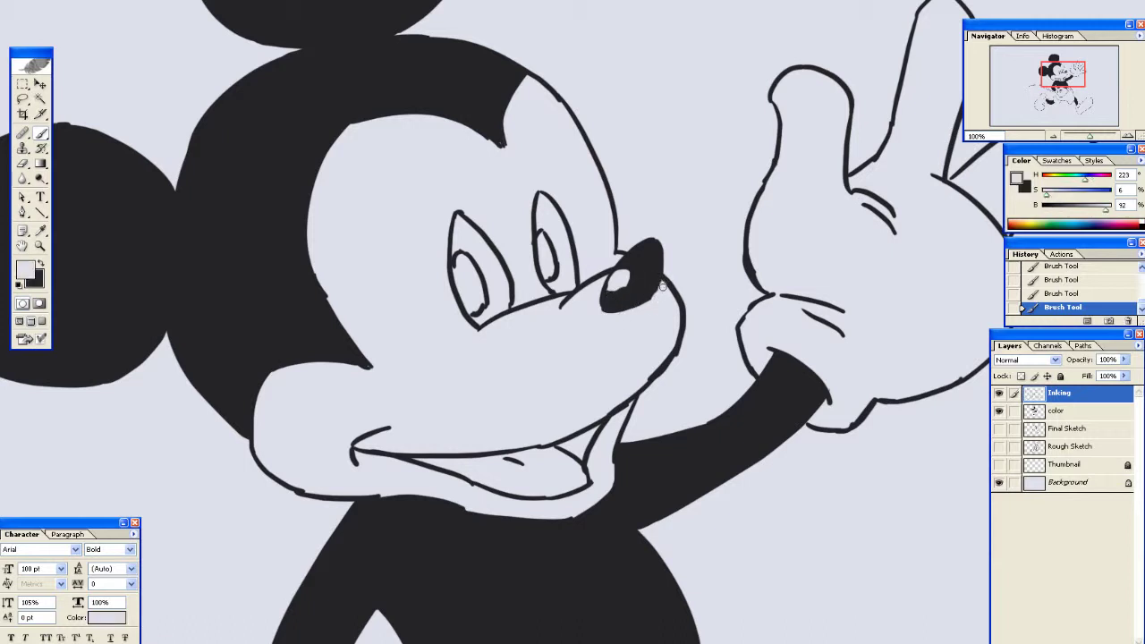
Activate the color layer and select both parts of the shorts with the Magic Wand
{"action": "left_click_drag", "start_coordinate": [617, 334], "coordinate": [719, 208]}
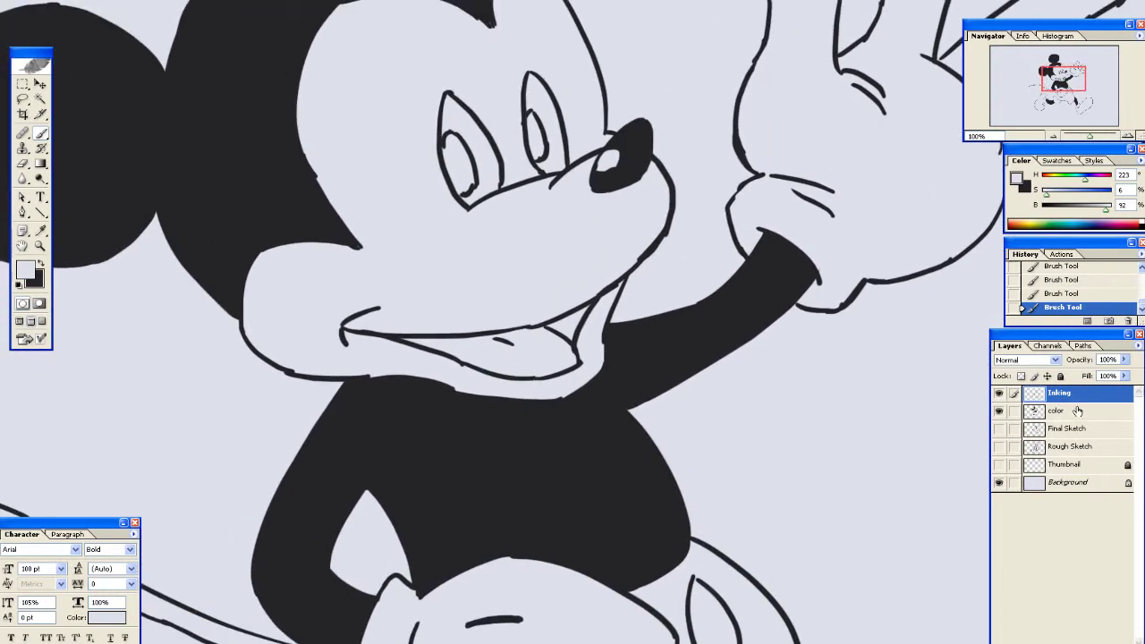
{"action": "left_click", "coordinate": [1078, 411]}
{"action": "key", "text": "ctrl+minus"}
{"action": "key", "text": "ctrl+minus"}
{"action": "left_click_drag", "start_coordinate": [689, 287], "coordinate": [669, 141]}
{"action": "left_click_drag", "start_coordinate": [634, 271], "coordinate": [657, 204]}
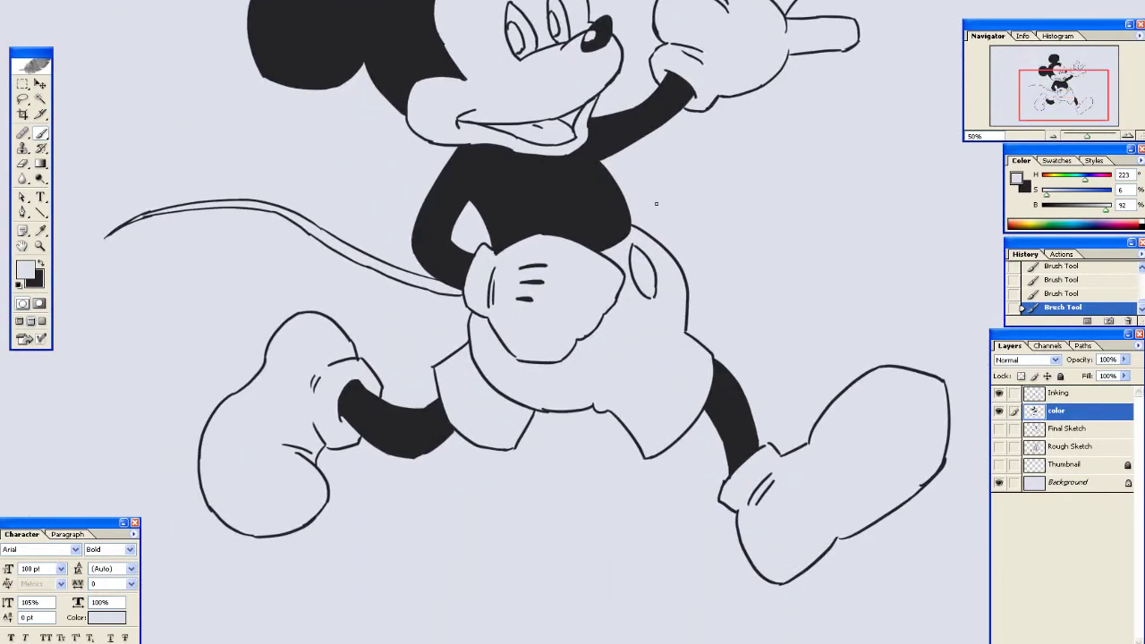
{"action": "left_click", "coordinate": [644, 360]}
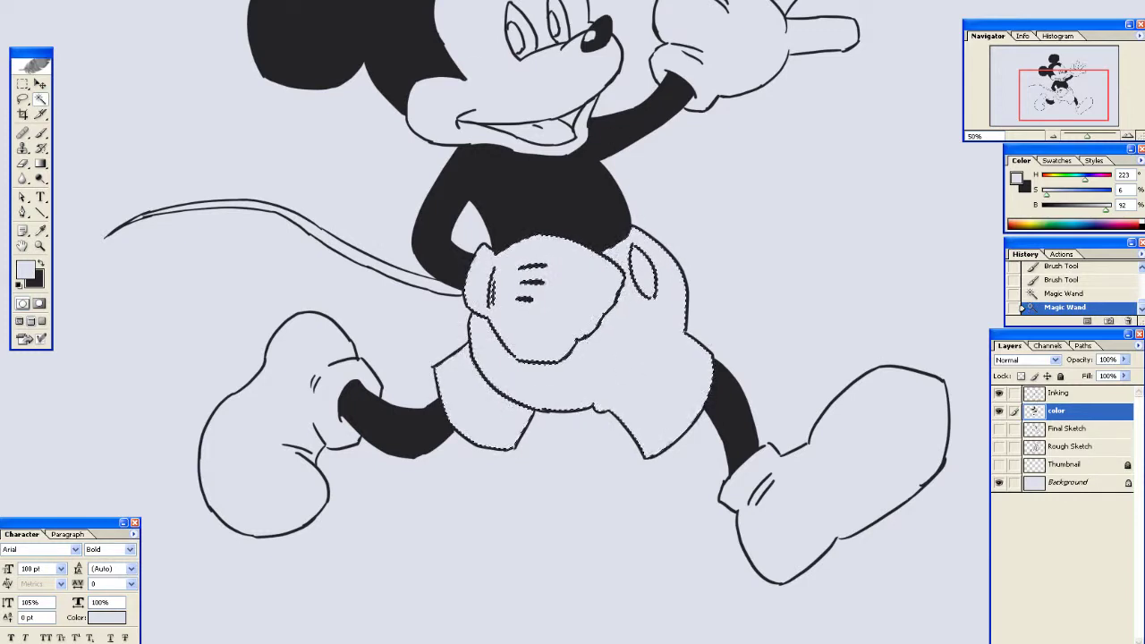
Expand the selection of the shorts by 2 pixels
{"action": "scroll", "coordinate": [122, 108], "scroll_direction": "up", "scroll_amount": 3}
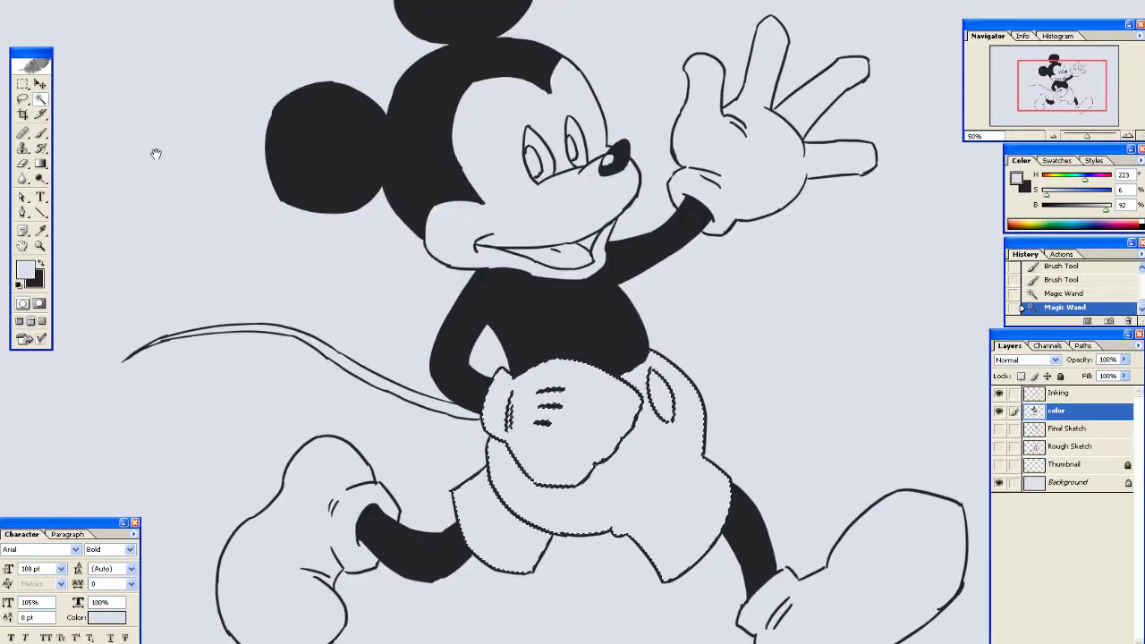
{"action": "key", "text": "alt+l"}
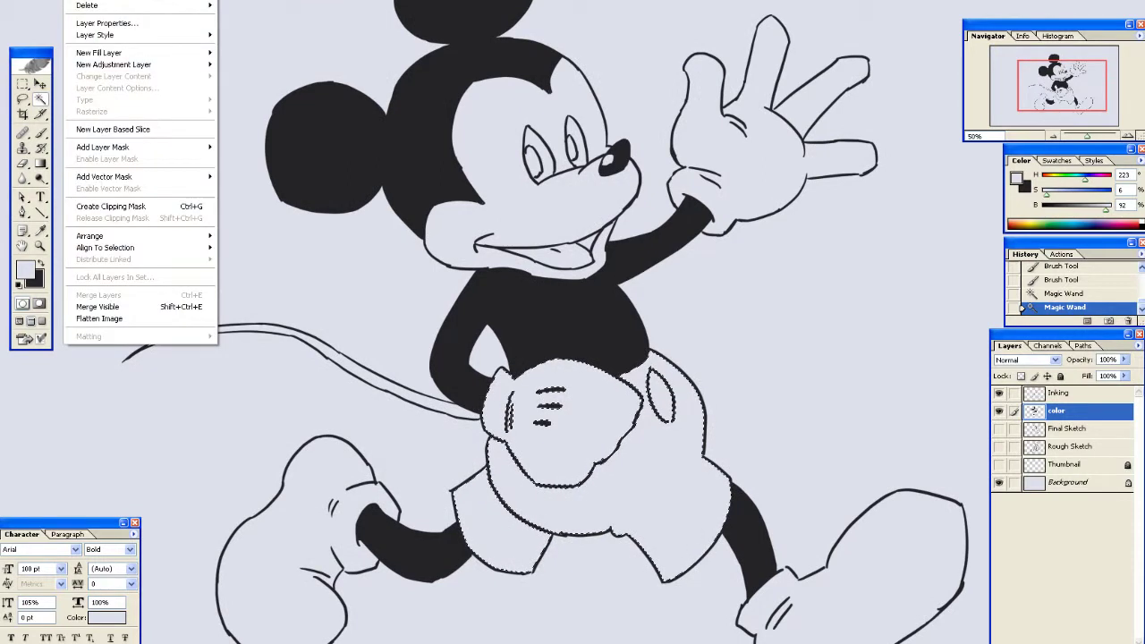
{"action": "mouse_move", "coordinate": [143, 67]}
{"action": "left_click", "coordinate": [246, 88]}
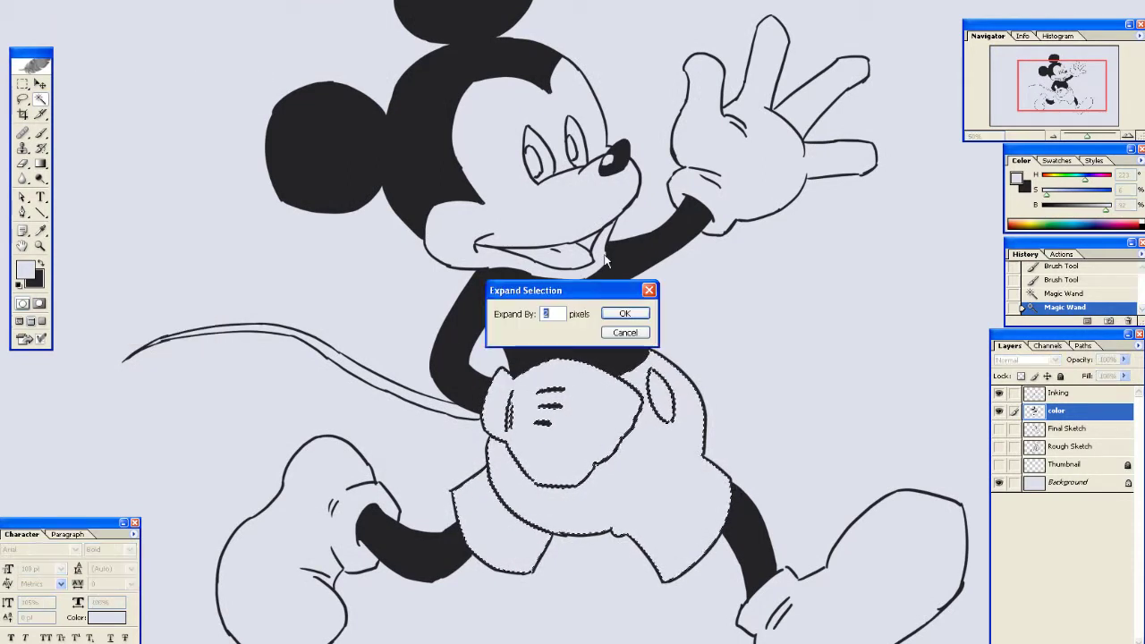
{"action": "left_click", "coordinate": [613, 314]}
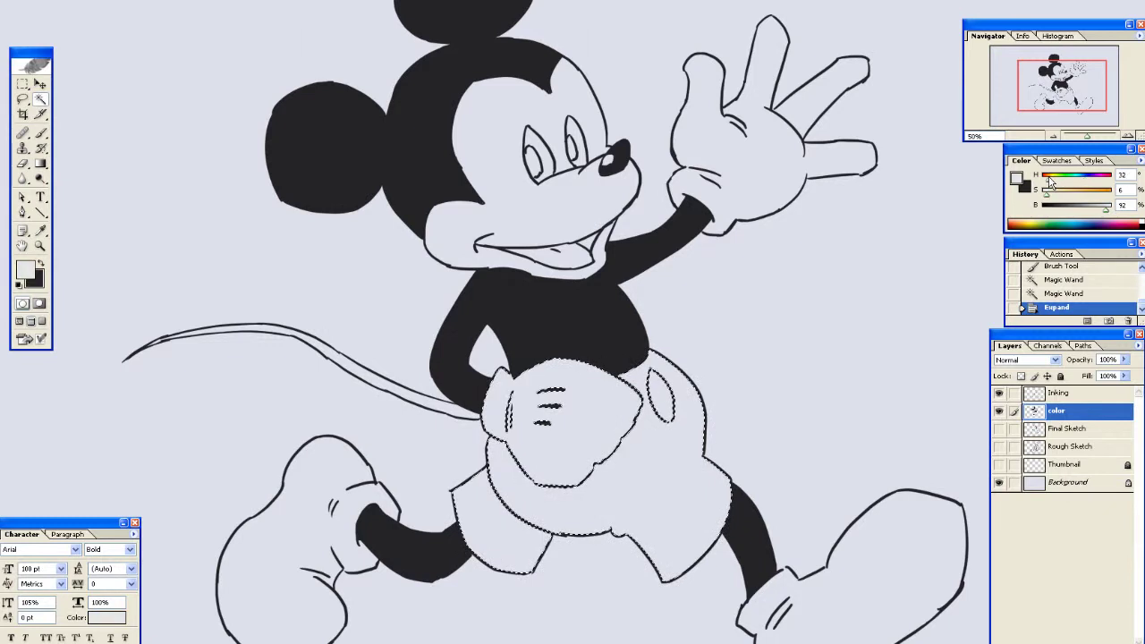
Set the foreground colour to red with H 11, S 95, B 78, fill the selected shorts with it, and deselect
{"action": "left_click", "coordinate": [1048, 179]}
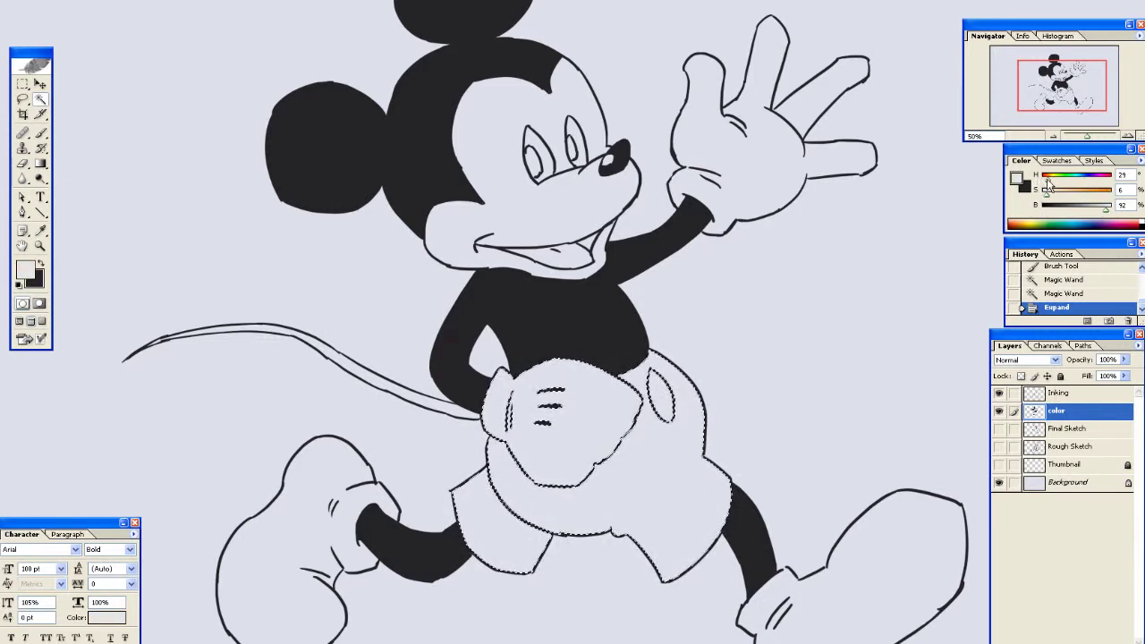
{"action": "left_click_drag", "start_coordinate": [1050, 184], "coordinate": [1048, 183]}
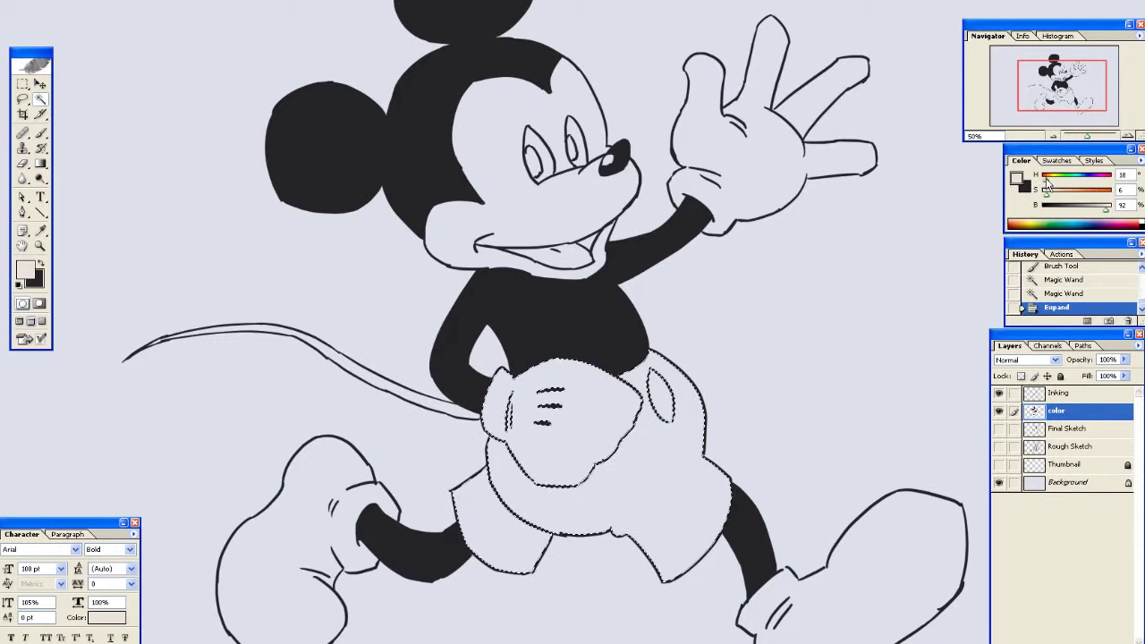
{"action": "mouse_move", "coordinate": [1049, 194]}
{"action": "left_mouse_down"}
{"action": "mouse_move", "coordinate": [1101, 195]}
{"action": "mouse_move", "coordinate": [1040, 184]}
{"action": "left_mouse_up"}
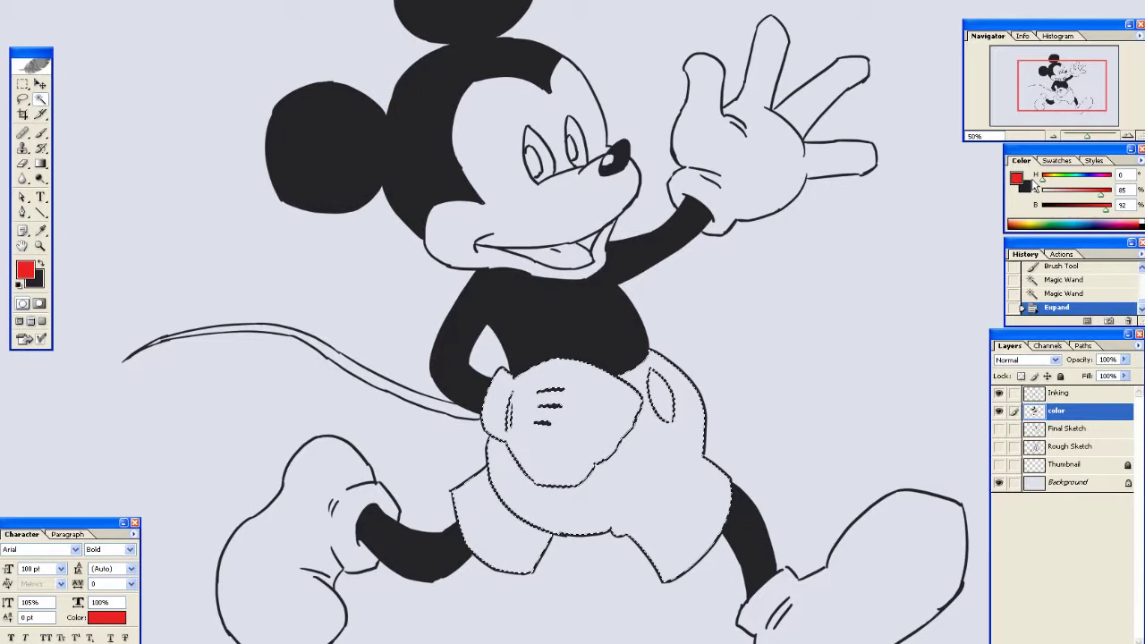
{"action": "left_click_drag", "start_coordinate": [1110, 184], "coordinate": [1061, 186]}
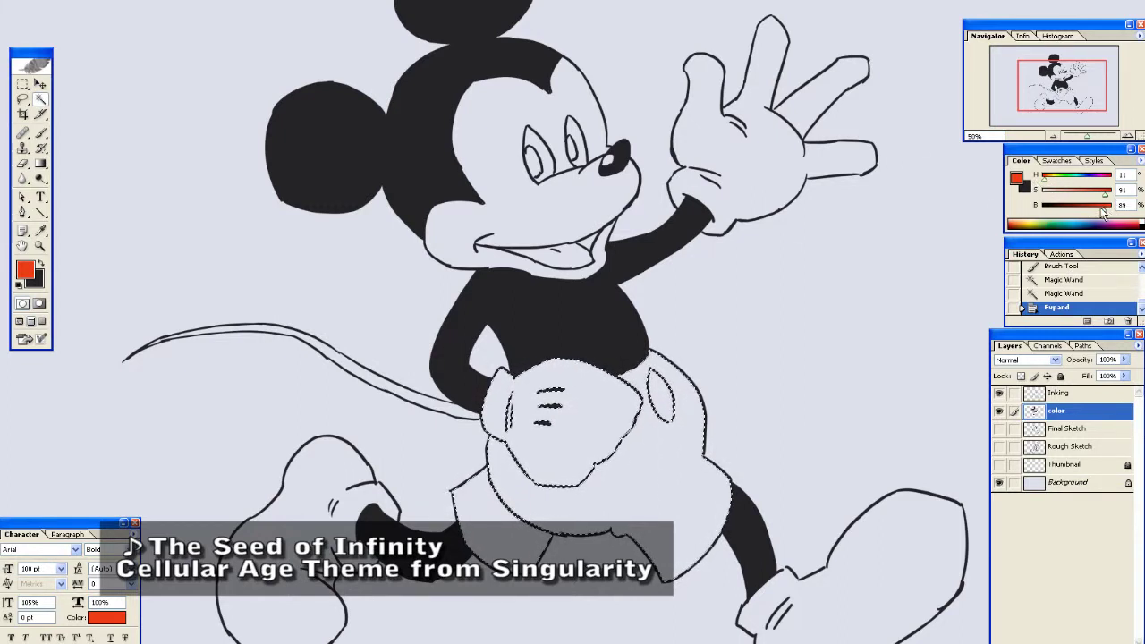
{"action": "left_click_drag", "start_coordinate": [1110, 210], "coordinate": [1108, 194]}
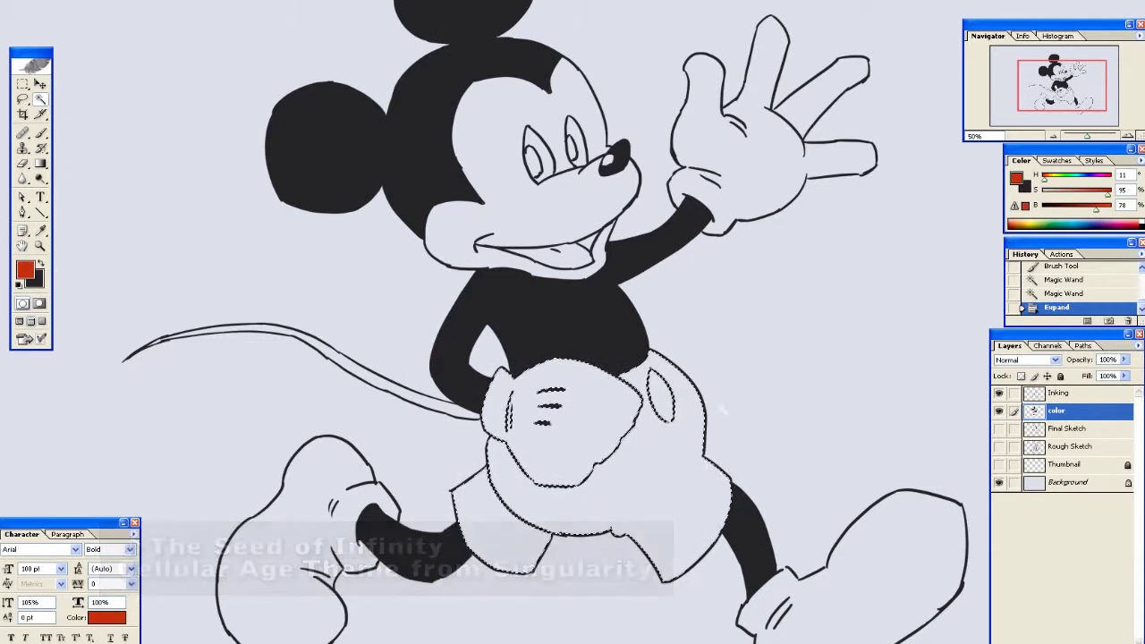
{"action": "key", "text": "alt+BackSpace"}
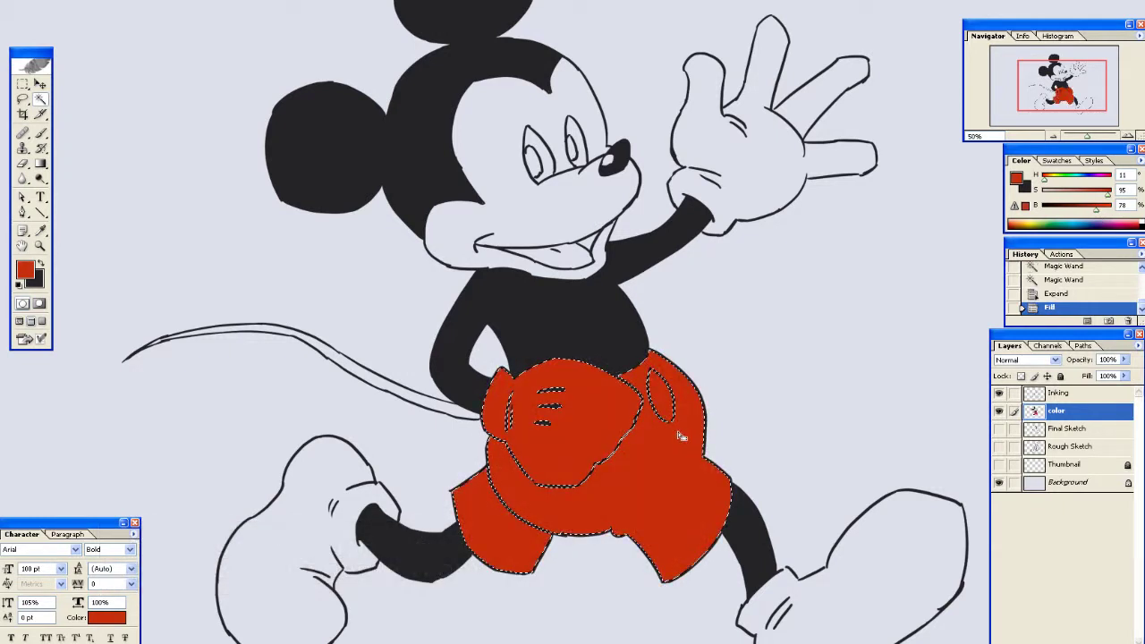
{"action": "key", "text": "ctrl+d"}
Erase the red at the gap in the hip glove's outline with a smaller Eraser to separate glove from shorts
{"action": "scroll", "coordinate": [653, 431], "scroll_direction": "down", "scroll_amount": 3}
{"action": "left_click_drag", "start_coordinate": [581, 364], "coordinate": [582, 365]}
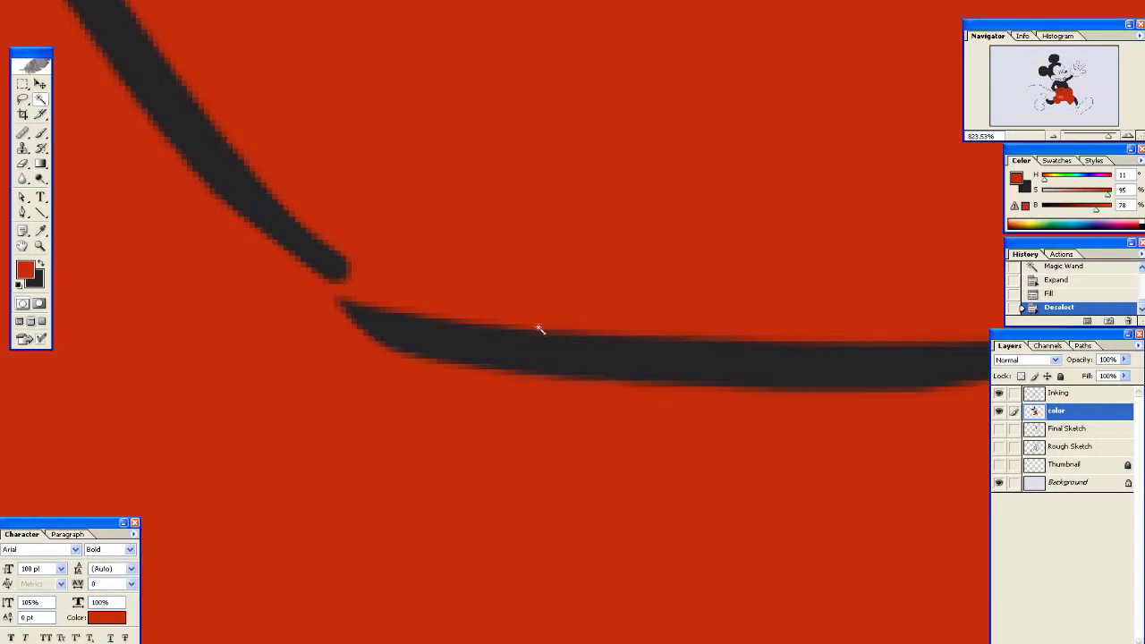
{"action": "key", "text": "e"}
{"action": "key", "text": "bracketleft"}
{"action": "key", "text": "bracketleft"}
{"action": "key", "text": "bracketleft"}
{"action": "left_click_drag", "start_coordinate": [337, 259], "coordinate": [398, 285]}
Select the glove on the hip and the raised glove including all its fingers with the Magic Wand
{"action": "left_click", "coordinate": [447, 228]}
{"action": "left_click", "coordinate": [447, 228]}
{"action": "left_click", "coordinate": [1053, 136]}
{"action": "left_click", "coordinate": [1054, 136]}
{"action": "left_click", "coordinate": [1054, 136]}
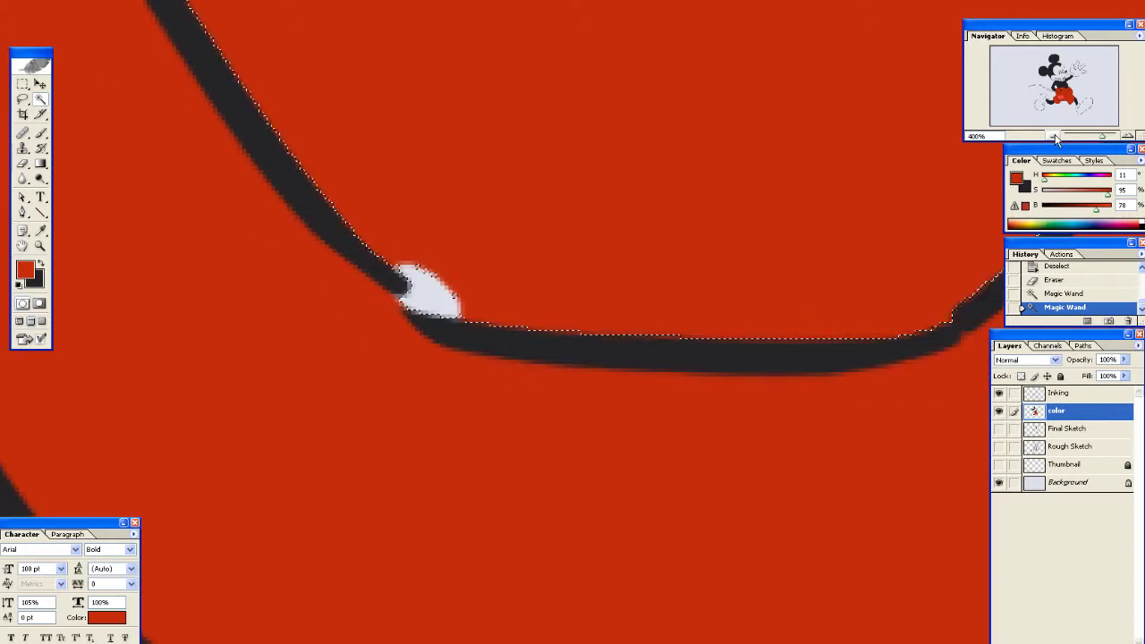
{"action": "left_click", "coordinate": [1054, 136]}
{"action": "left_click", "coordinate": [1054, 136]}
{"action": "left_click", "coordinate": [1054, 136]}
{"action": "left_click", "coordinate": [1054, 136]}
{"action": "left_click_drag", "start_coordinate": [838, 9], "coordinate": [512, 565]}
{"action": "left_click", "coordinate": [674, 241], "text": "shift"}
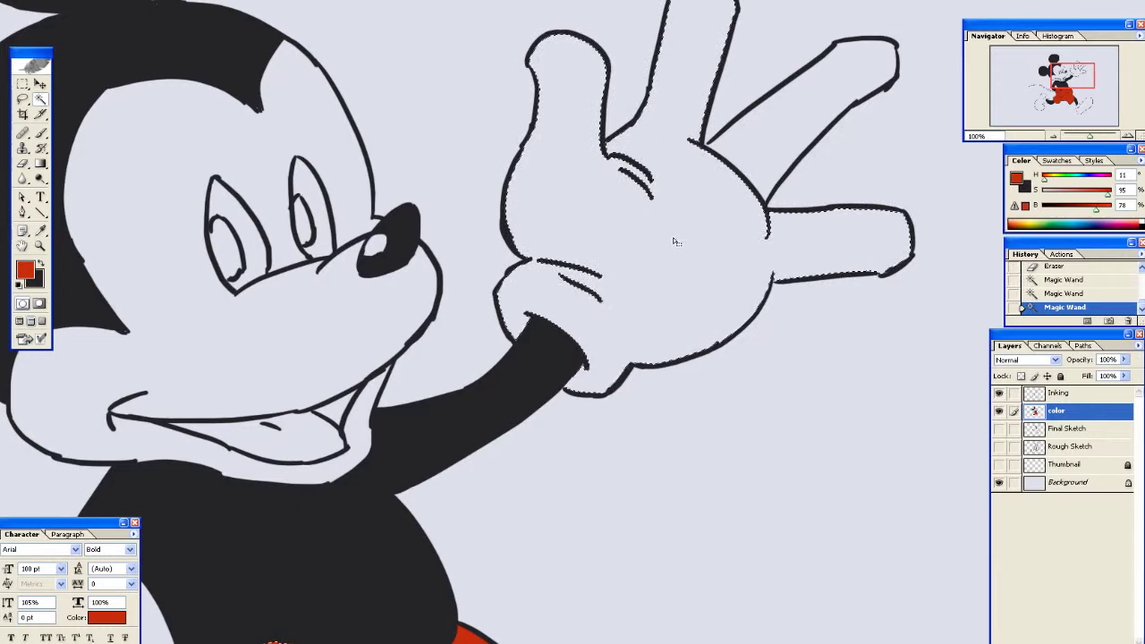
{"action": "left_click", "coordinate": [774, 140], "text": "shift"}
{"action": "left_click_drag", "start_coordinate": [746, 164], "coordinate": [812, 212]}
Expand the selection of the gloves by 2 pixels, fill it with white, and deselect
{"action": "left_click", "coordinate": [107, 0]}
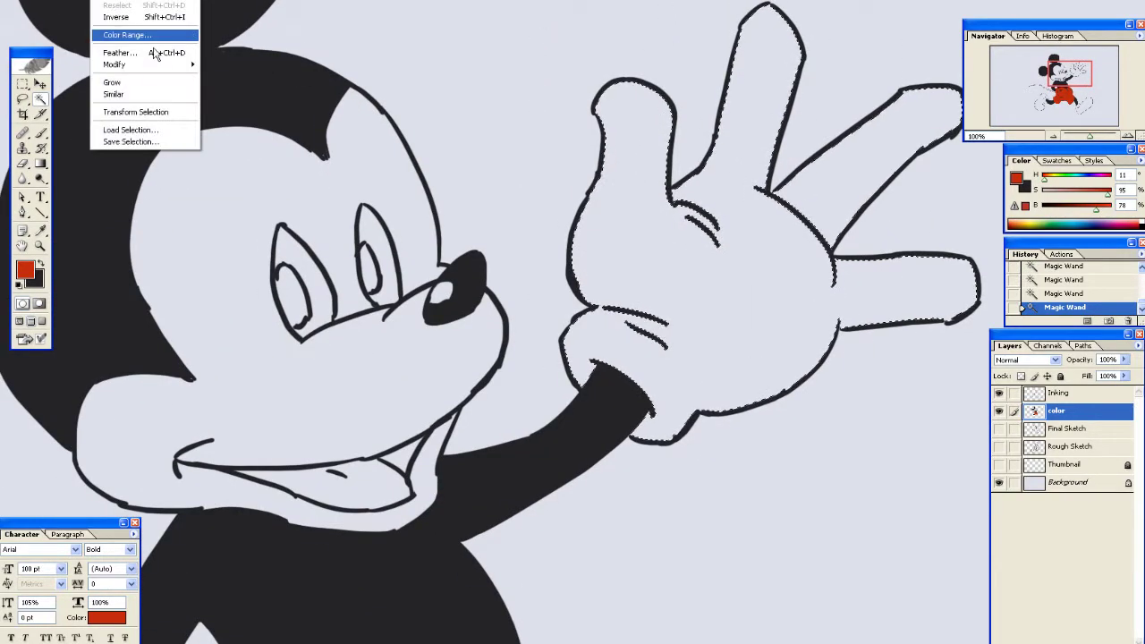
{"action": "mouse_move", "coordinate": [152, 64]}
{"action": "left_click", "coordinate": [253, 87]}
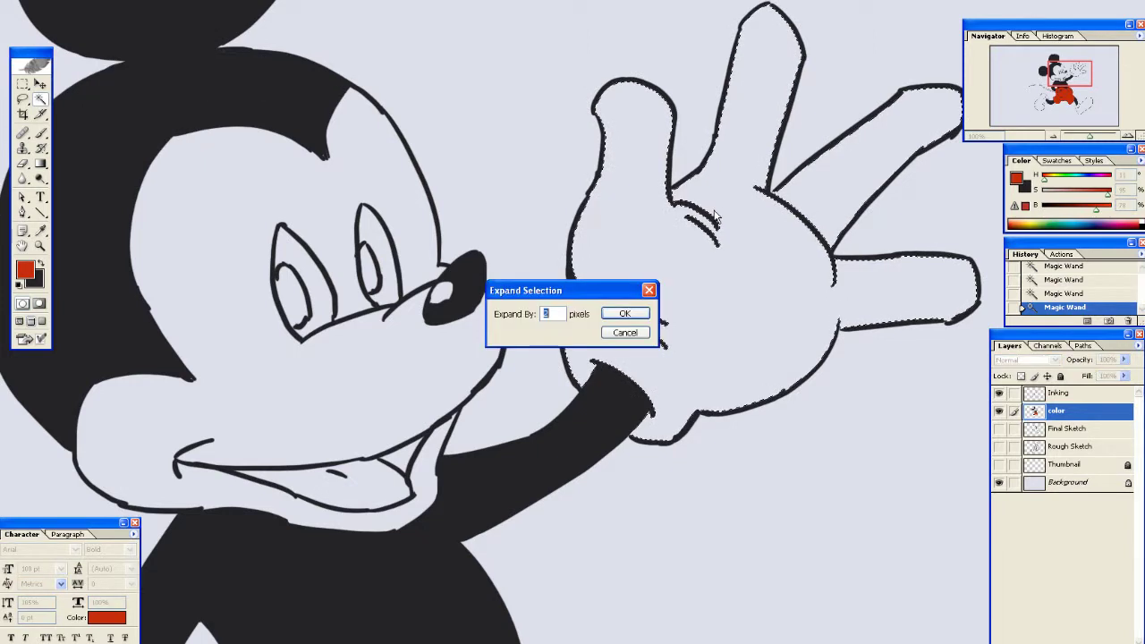
{"action": "left_click", "coordinate": [625, 314]}
{"action": "key", "text": "d"}
{"action": "key", "text": "x"}
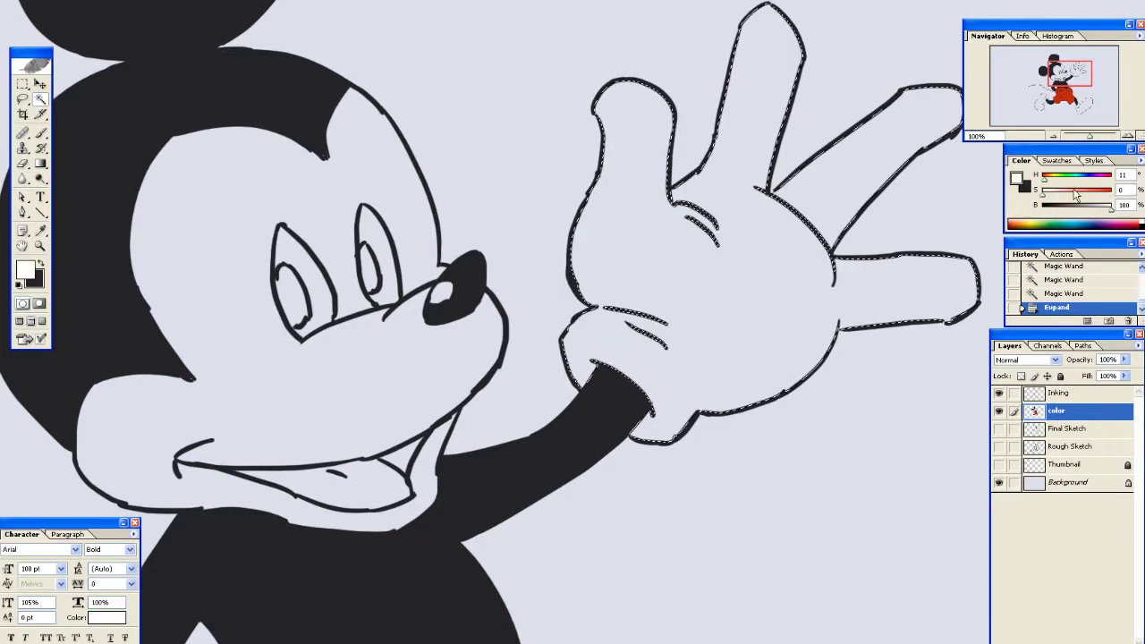
{"action": "key", "text": "alt+BackSpace"}
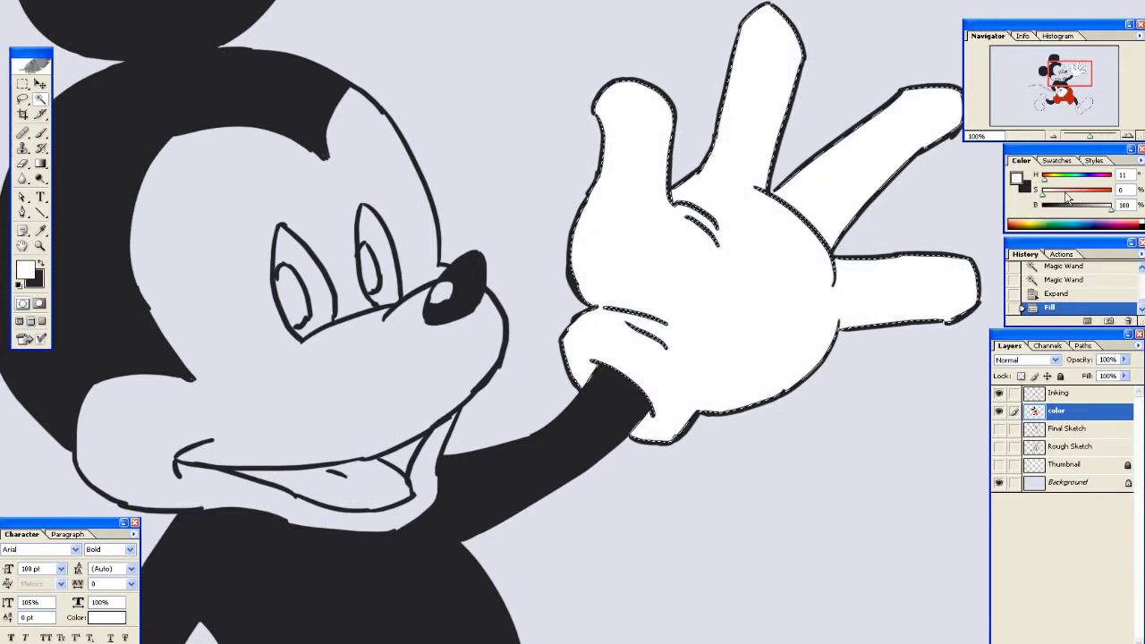
{"action": "key", "text": "ctrl+d"}
Select the whites of both eyes with the Magic Wand, fill them with white, and deselect
{"action": "left_click_drag", "start_coordinate": [564, 105], "coordinate": [663, 9]}
{"action": "left_click", "coordinate": [409, 179]}
{"action": "left_click", "coordinate": [483, 170], "text": "shift"}
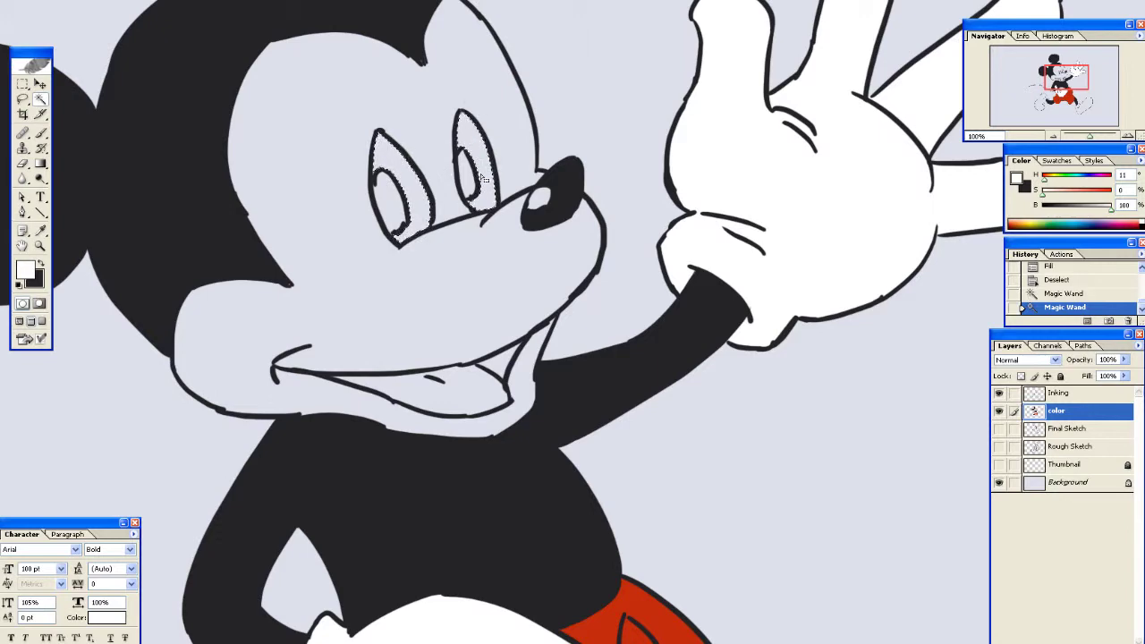
{"action": "key", "text": "alt+BackSpace"}
{"action": "key", "text": "ctrl+d"}
On the Inking layer, sample the dark outline colour and close the gaps in the shorts' oval button outline with the Brush
{"action": "left_click_drag", "start_coordinate": [454, 238], "coordinate": [465, 207]}
{"action": "left_click_drag", "start_coordinate": [441, 289], "coordinate": [521, 59]}
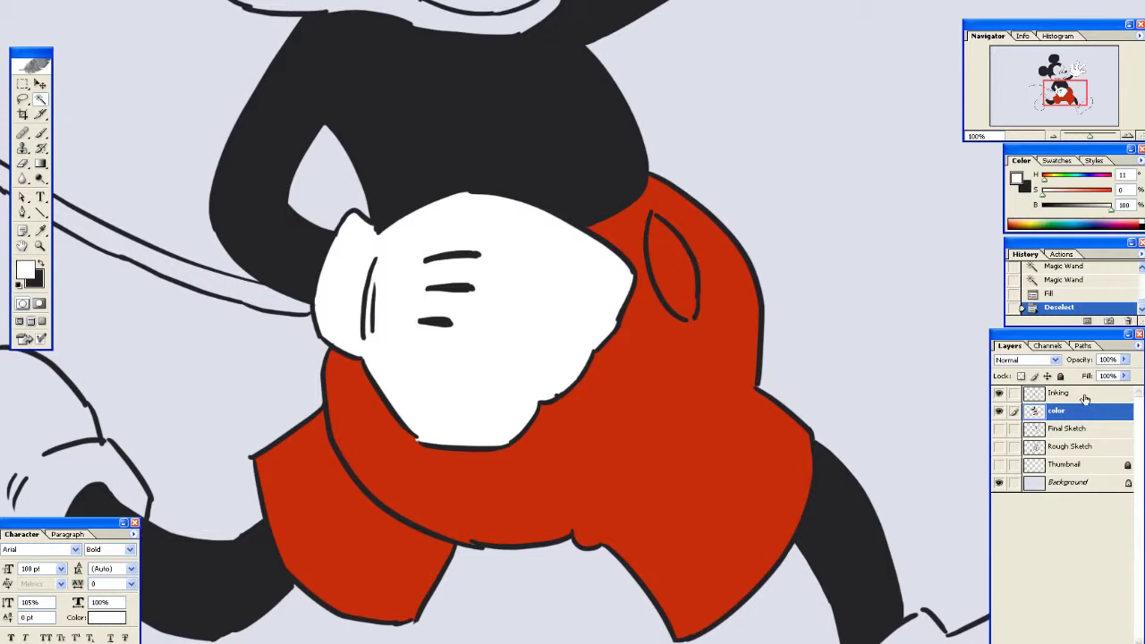
{"action": "left_click", "coordinate": [1085, 398]}
{"action": "key", "text": "x"}
{"action": "key", "text": "b"}
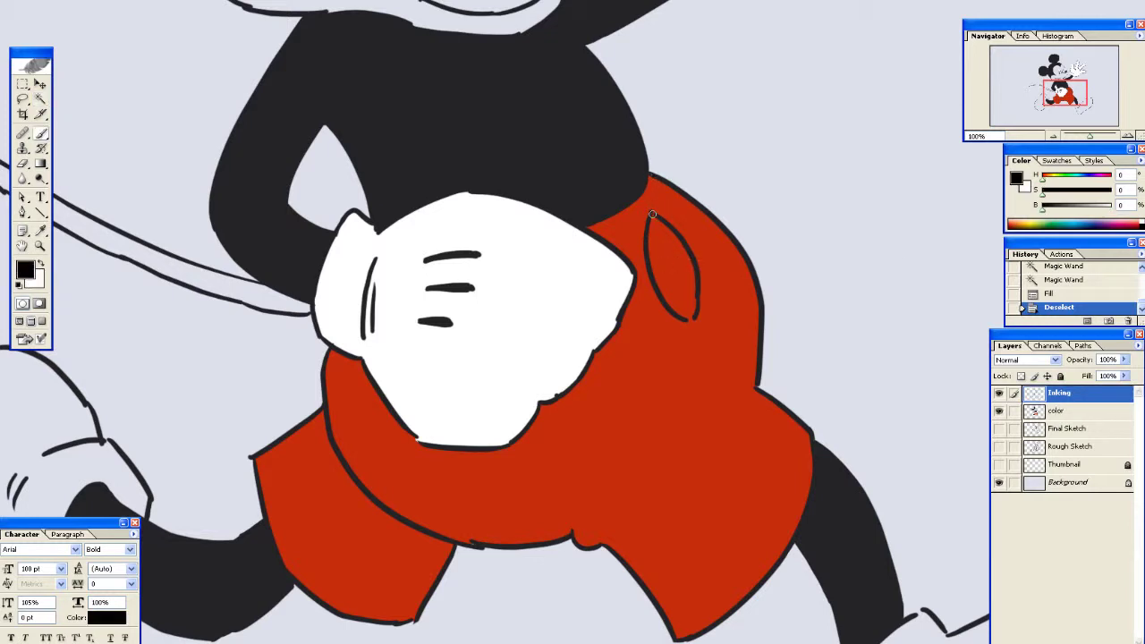
{"action": "left_click_drag", "start_coordinate": [653, 215], "coordinate": [698, 282]}
{"action": "key", "text": "ctrl+z"}
{"action": "left_click", "coordinate": [680, 228], "text": "alt"}
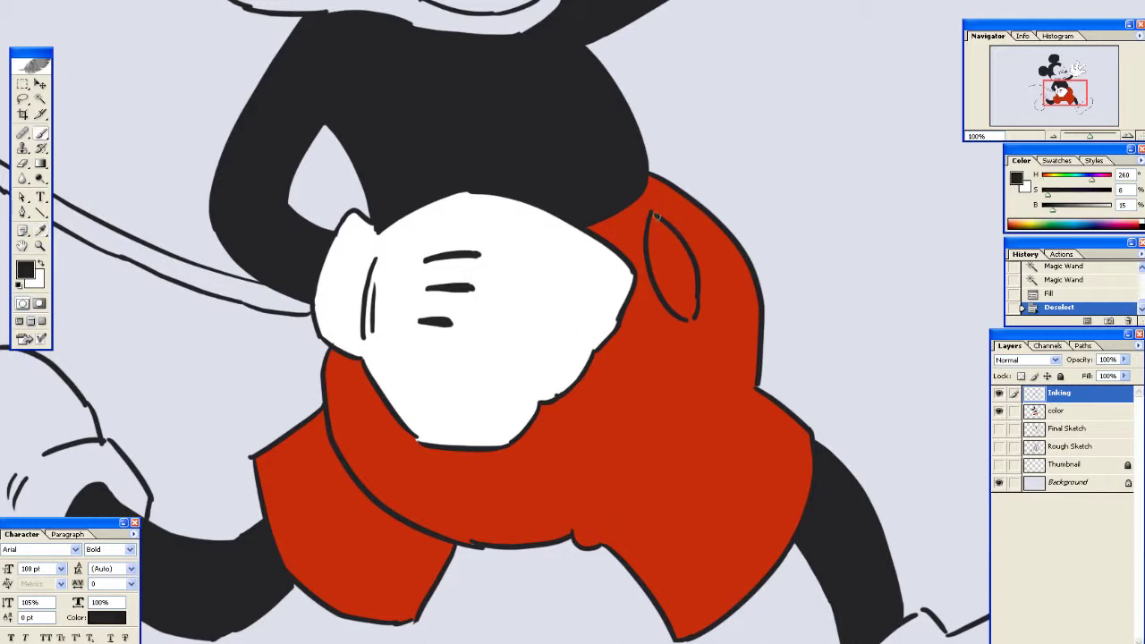
{"action": "left_click_drag", "start_coordinate": [655, 216], "coordinate": [696, 310]}
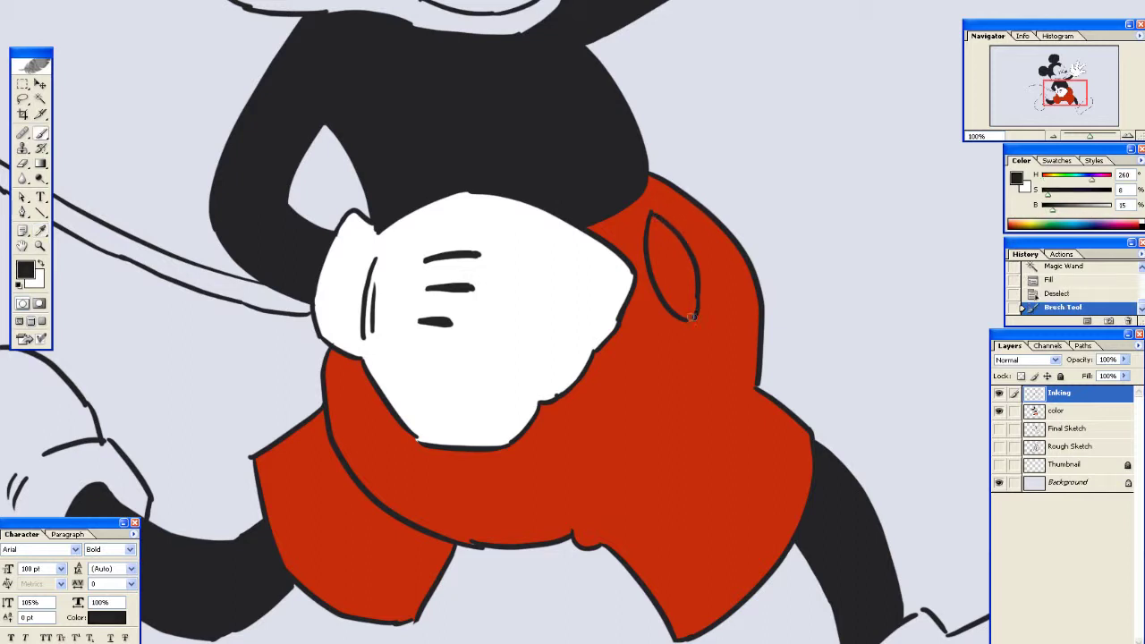
{"action": "left_click", "coordinate": [691, 315]}
Close the gap at the upper corner of the front shoe's cuff outline with the Brush
{"action": "mouse_move", "coordinate": [611, 227]}
{"action": "left_mouse_down"}
{"action": "mouse_move", "coordinate": [778, 104]}
{"action": "mouse_move", "coordinate": [864, 92]}
{"action": "left_mouse_up"}
{"action": "left_click_drag", "start_coordinate": [723, 225], "coordinate": [869, 98]}
{"action": "left_click_drag", "start_coordinate": [423, 347], "coordinate": [434, 361]}
{"action": "left_click_drag", "start_coordinate": [838, 282], "coordinate": [478, 224]}
{"action": "left_click_drag", "start_coordinate": [952, 234], "coordinate": [785, 218]}
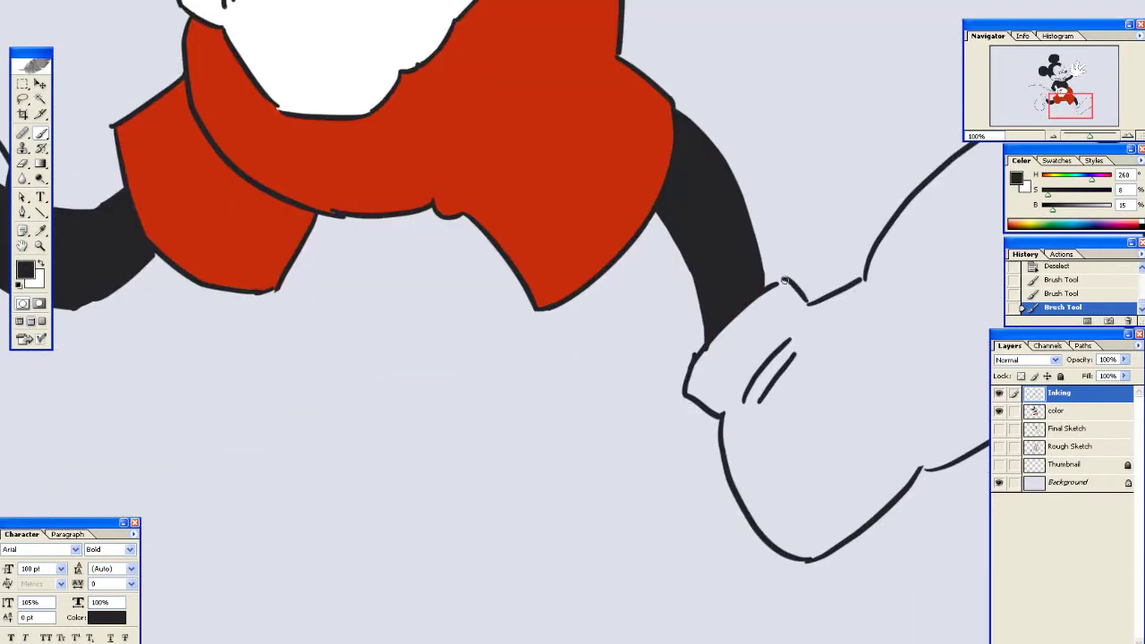
{"action": "left_click_drag", "start_coordinate": [785, 281], "coordinate": [789, 276]}
Select the tongue with the Magic Wand, expand the selection, and fill it with the red sampled from the shorts
{"action": "scroll", "coordinate": [626, 409], "scroll_direction": "up", "scroll_amount": 6}
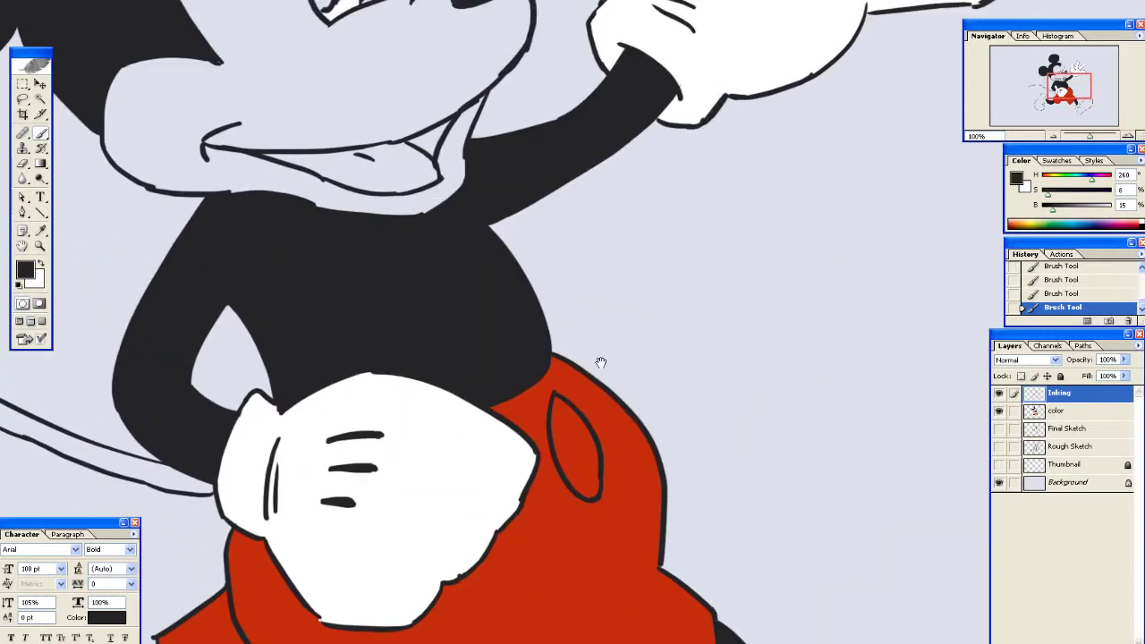
{"action": "key", "text": "w"}
{"action": "left_click", "coordinate": [599, 400]}
{"action": "key", "text": "w"}
{"action": "left_click", "coordinate": [425, 165]}
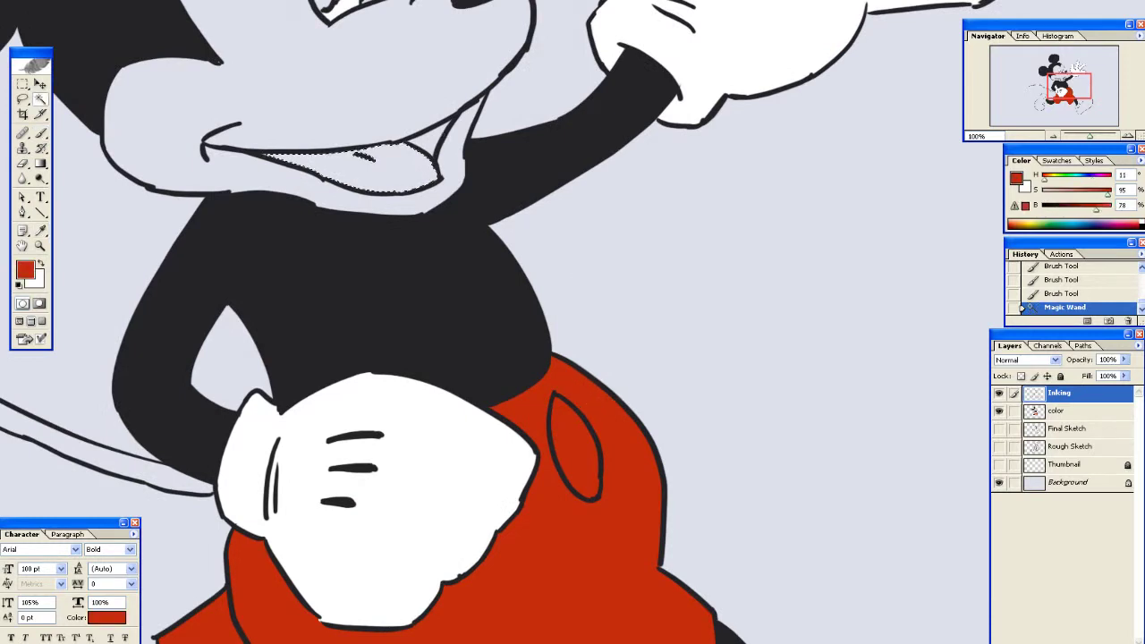
{"action": "left_click", "coordinate": [107, 0]}
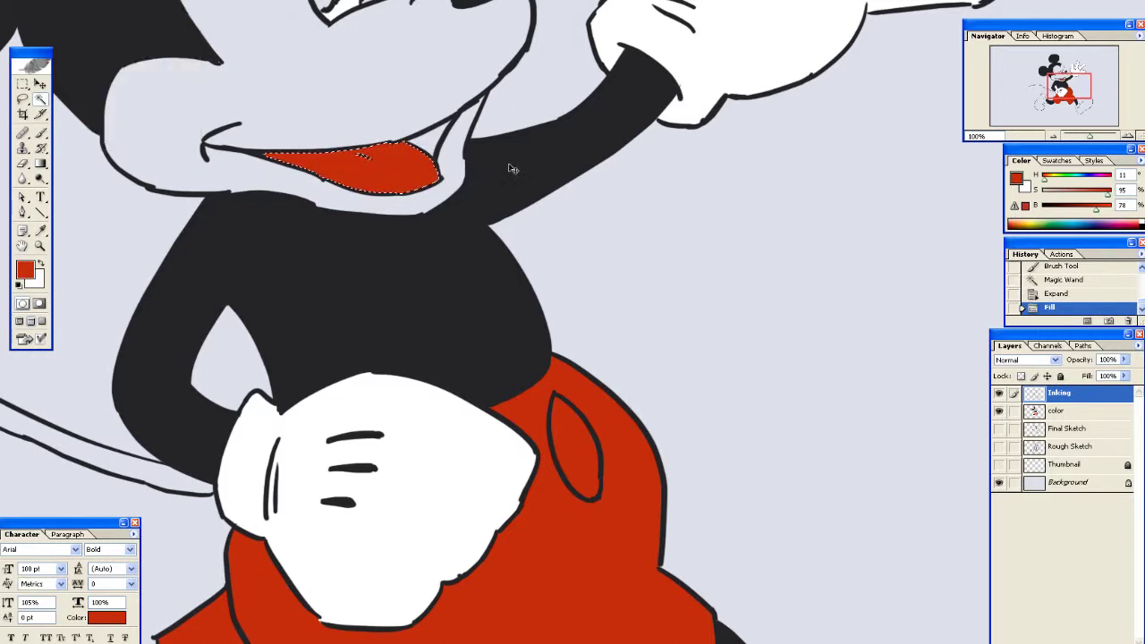
Undo the tongue's fill, refill the selection with the same red on the color layer, and deselect
{"action": "key", "text": "ctrl+z"}
{"action": "left_click", "coordinate": [1069, 411]}
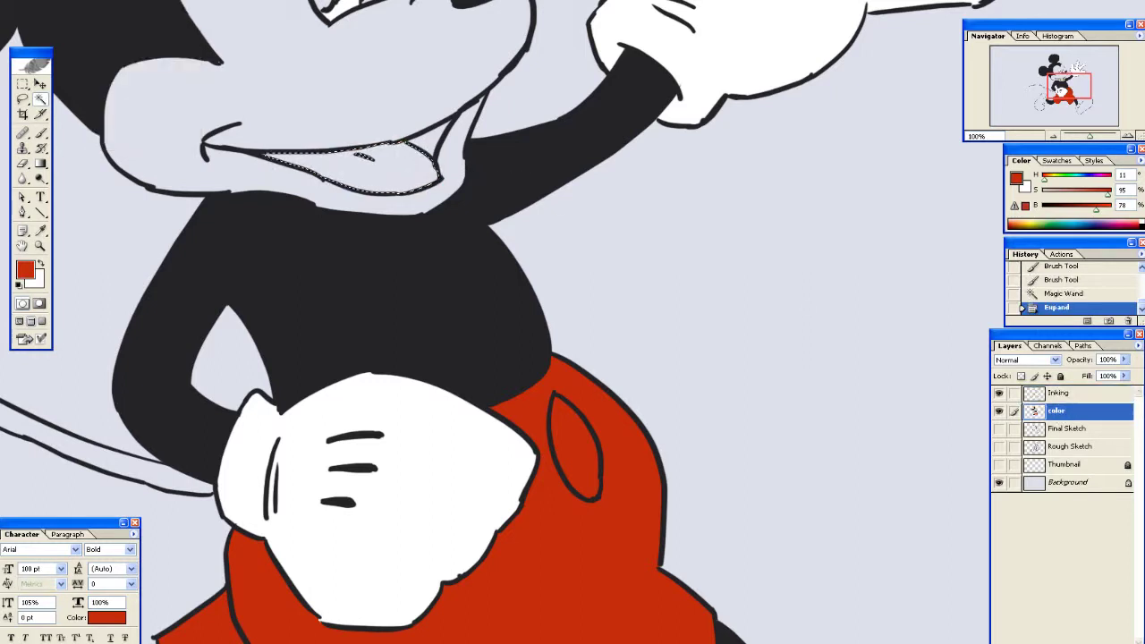
{"action": "key", "text": "alt+BackSpace"}
{"action": "key", "text": "ctrl+d"}
Sample the dark outline colour and paint the small open area of the mouth beside the tongue with the Brush
{"action": "left_click", "coordinate": [454, 136]}
{"action": "key", "text": "i"}
{"action": "left_click", "coordinate": [475, 162]}
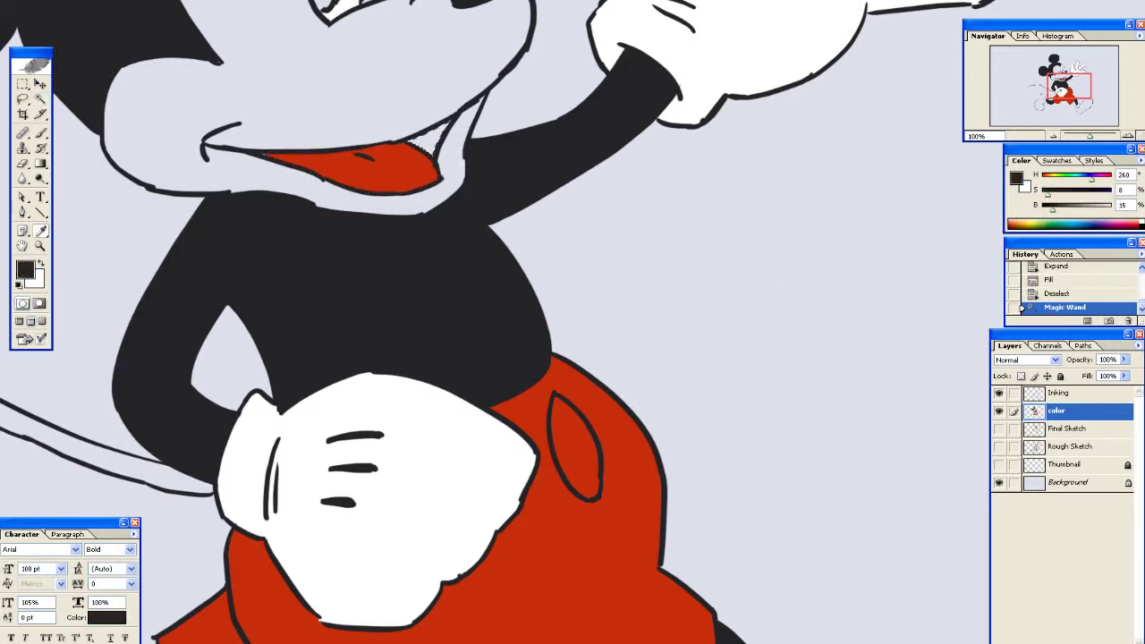
{"action": "key", "text": "ctrl+d"}
{"action": "key", "text": "b"}
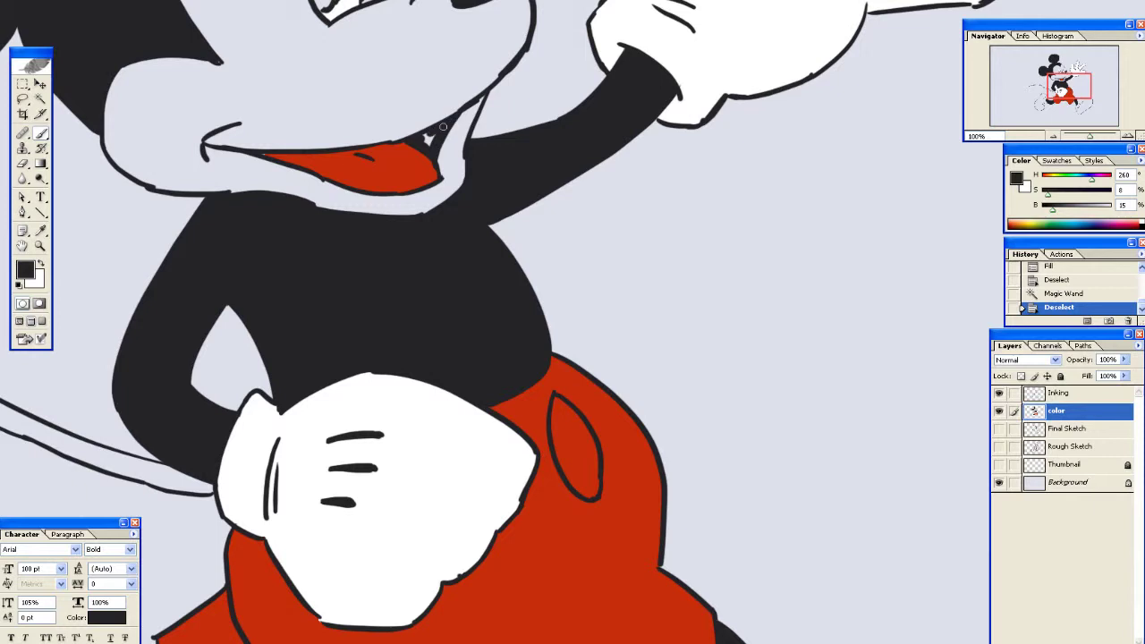
{"action": "left_click", "coordinate": [449, 133]}
Paint the pupils of both eyes solid dark with the Brush
{"action": "key", "text": "space"}
{"action": "mouse_move", "coordinate": [399, 110]}
{"action": "left_mouse_down"}
{"action": "mouse_move", "coordinate": [399, 238]}
{"action": "mouse_move", "coordinate": [485, 329]}
{"action": "left_mouse_up"}
{"action": "left_click_drag", "start_coordinate": [413, 197], "coordinate": [479, 245]}
{"action": "left_click_drag", "start_coordinate": [509, 178], "coordinate": [505, 226]}
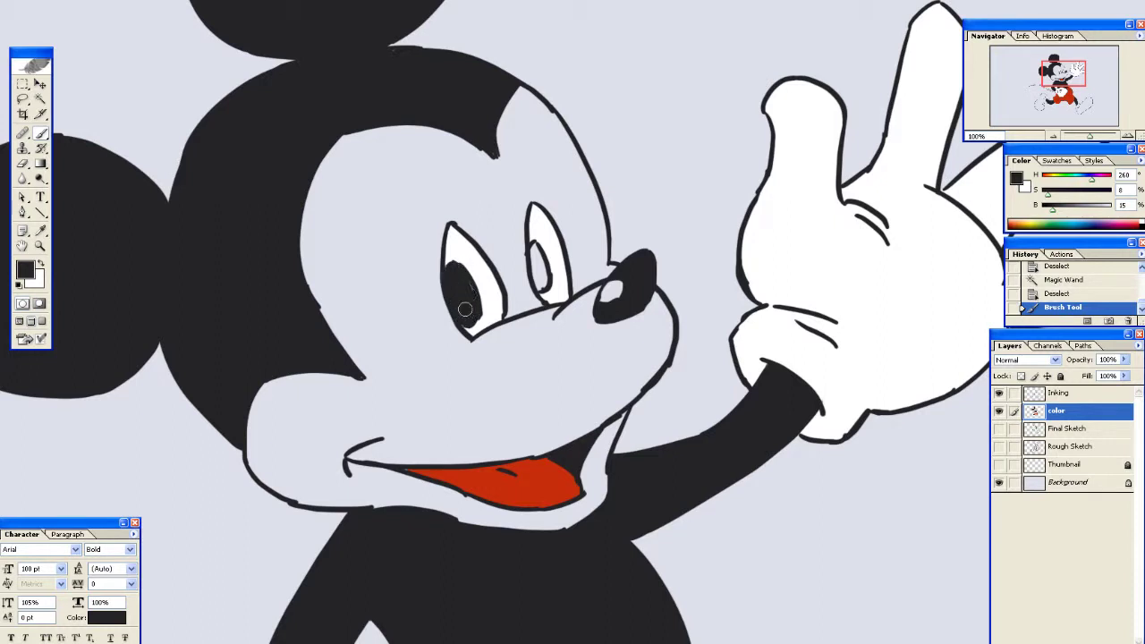
{"action": "left_click", "coordinate": [463, 305]}
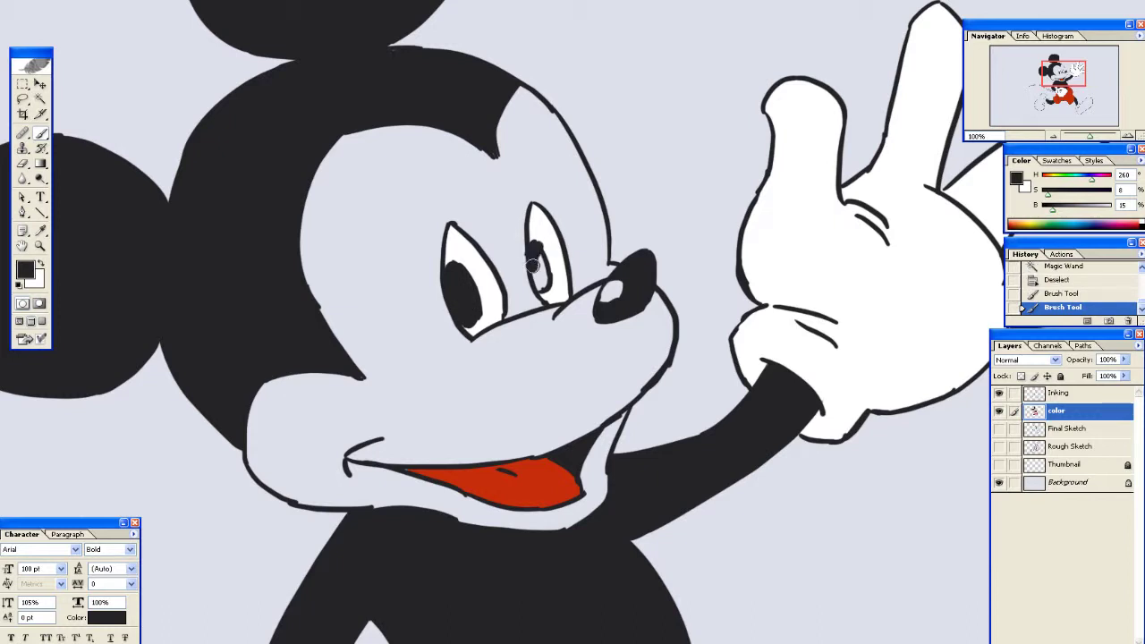
{"action": "left_click_drag", "start_coordinate": [532, 266], "coordinate": [537, 251]}
{"action": "left_click_drag", "start_coordinate": [542, 282], "coordinate": [534, 247]}
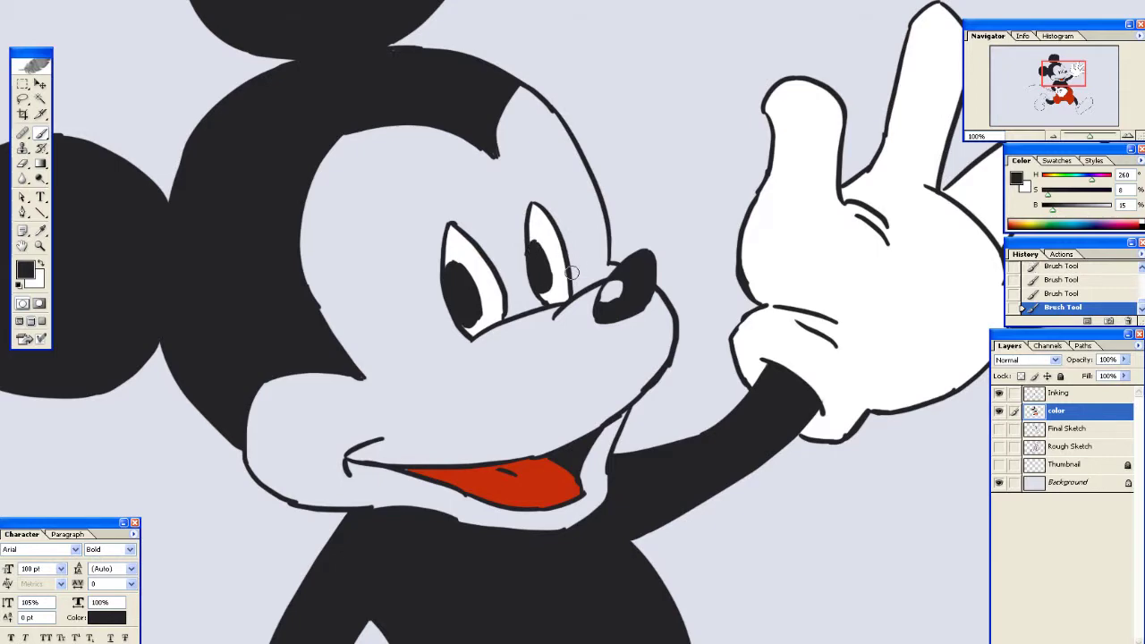
Select the inside of the tail with the Magic Wand, expand the selection, and fill it with the dark outline colour
{"action": "left_click_drag", "start_coordinate": [565, 345], "coordinate": [578, 245]}
{"action": "left_click_drag", "start_coordinate": [563, 402], "coordinate": [636, 163]}
{"action": "left_click_drag", "start_coordinate": [490, 421], "coordinate": [791, 35]}
{"action": "left_click_drag", "start_coordinate": [697, 145], "coordinate": [643, 347]}
{"action": "key", "text": "w"}
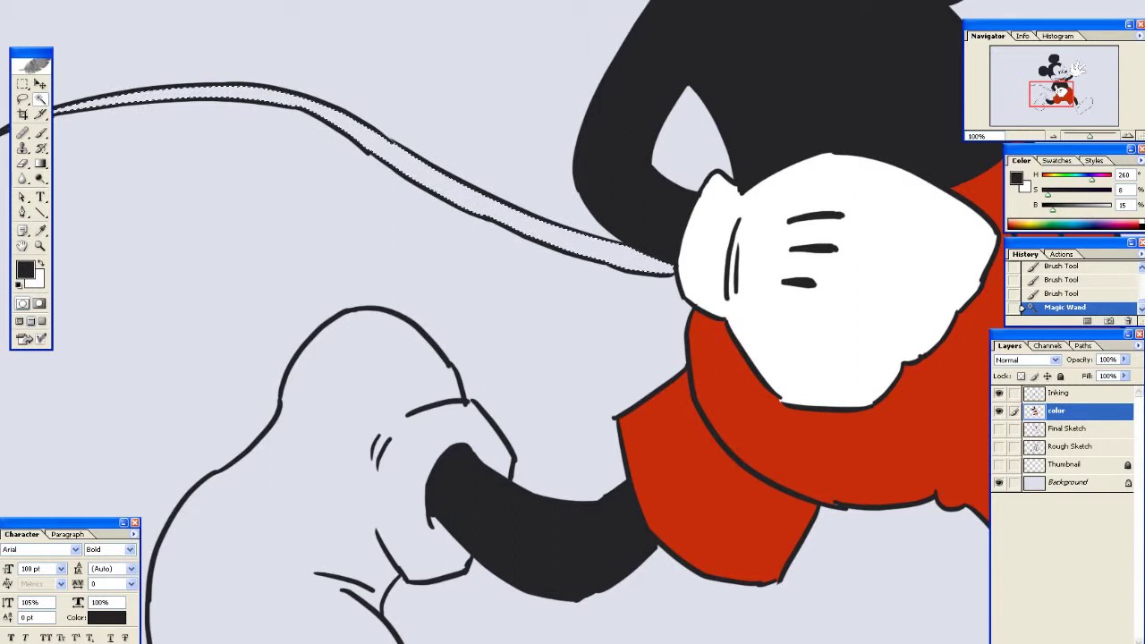
{"action": "left_click", "coordinate": [105, 0]}
{"action": "mouse_move", "coordinate": [143, 65]}
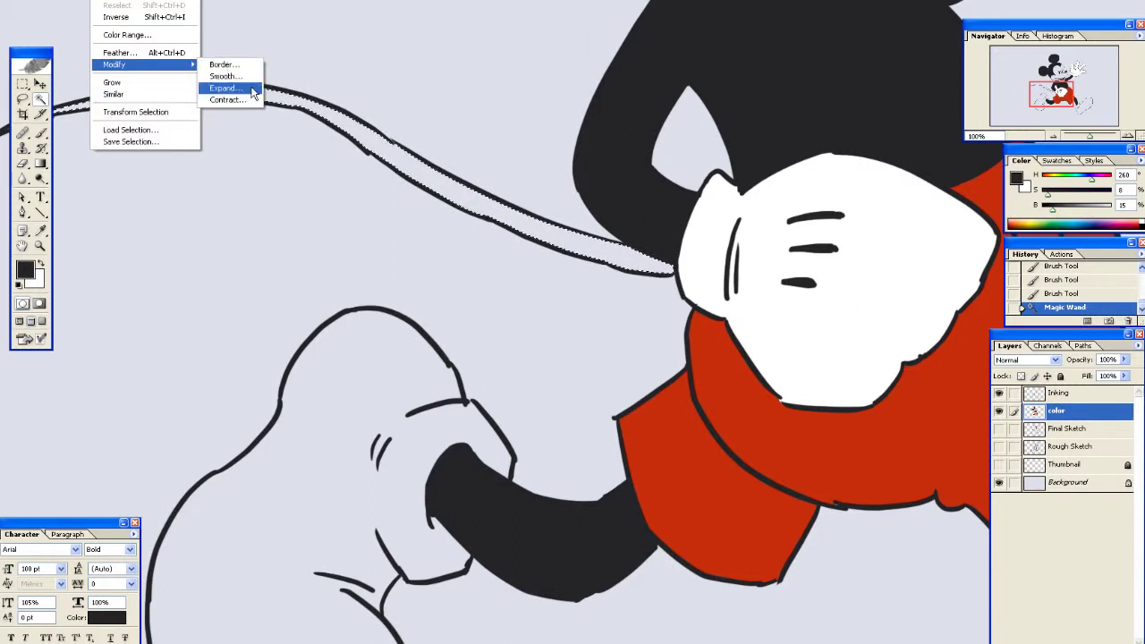
{"action": "left_click", "coordinate": [253, 90]}
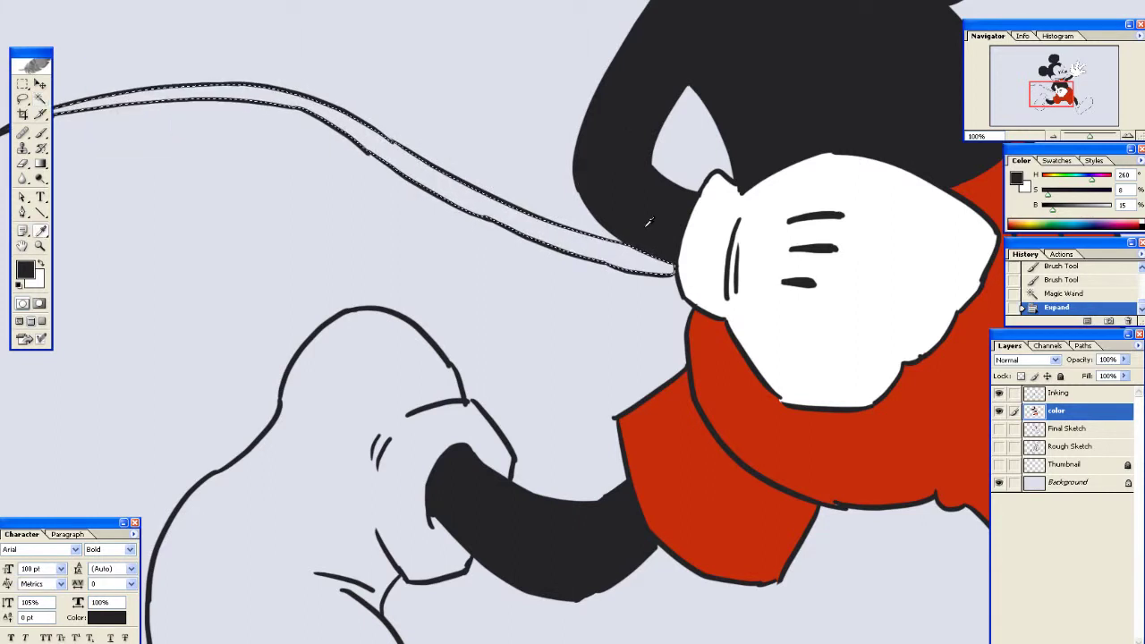
{"action": "key", "text": "alt+BackSpace"}
{"action": "key", "text": "ctrl+d"}
Select both shoes with the Magic Wand and set the foreground colour to brown with H 47, S 85, B 62
{"action": "key", "text": "w"}
{"action": "left_click", "coordinate": [394, 381]}
{"action": "left_click_drag", "start_coordinate": [984, 512], "coordinate": [422, 271]}
{"action": "left_click", "coordinate": [803, 373], "text": "shift"}
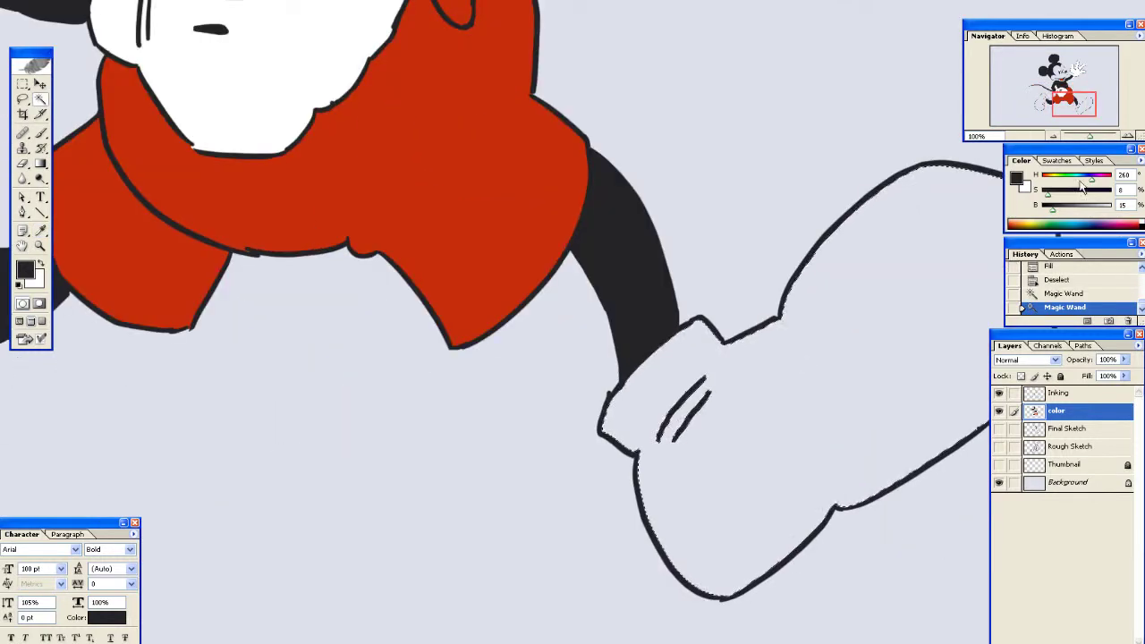
{"action": "left_click_drag", "start_coordinate": [1053, 189], "coordinate": [1093, 214]}
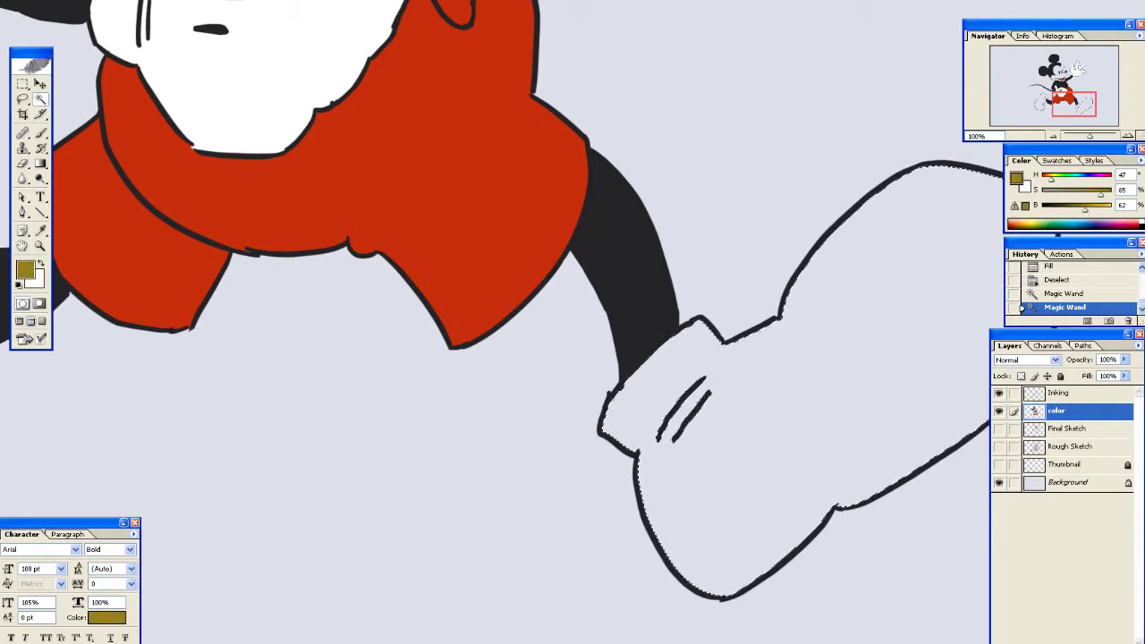
Expand the selection of the shoes
{"action": "left_click", "coordinate": [105, 1]}
{"action": "mouse_move", "coordinate": [148, 66]}
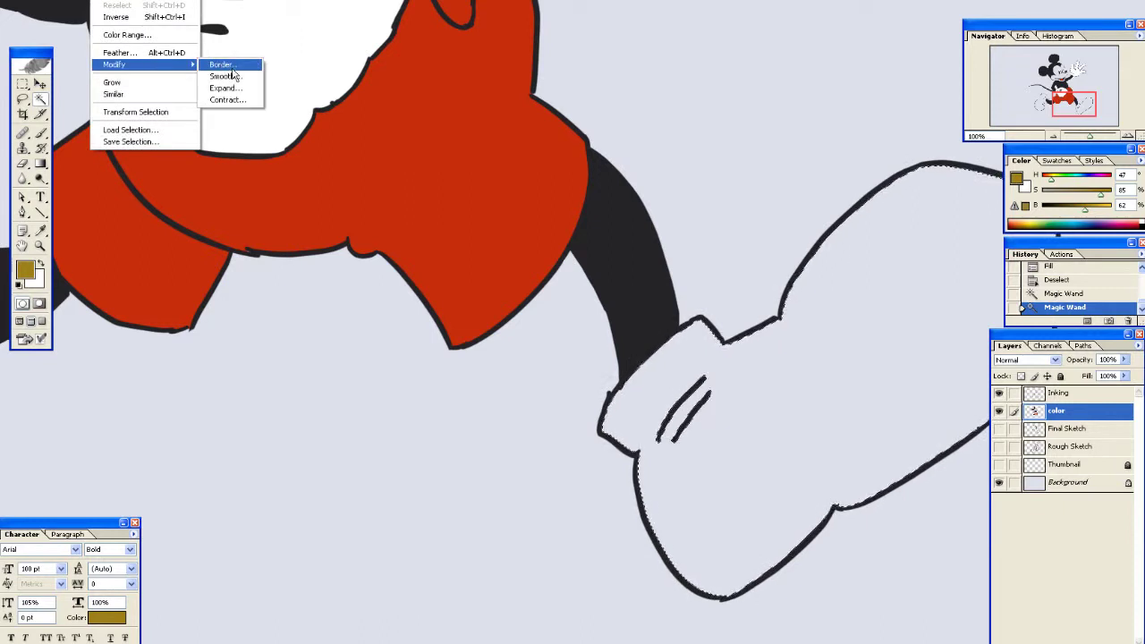
{"action": "left_click", "coordinate": [231, 88]}
{"action": "left_click", "coordinate": [640, 310]}
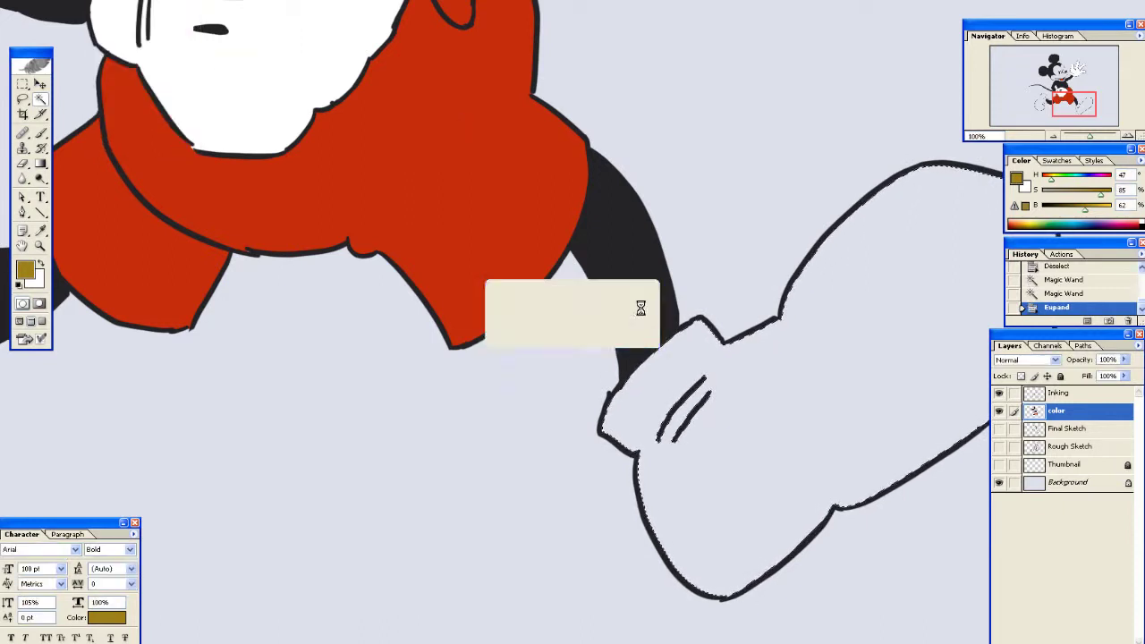
Fill the selected shoes with the brown foreground colour and drop the selection
{"action": "key", "text": "alt+BackSpace"}
{"action": "key", "text": "ctrl+d"}
Select the oval button on the shorts with the Magic Wand, expand the selection, fill it with white and deselect
{"action": "left_click_drag", "start_coordinate": [552, 161], "coordinate": [549, 412]}
{"action": "left_click_drag", "start_coordinate": [549, 296], "coordinate": [581, 187]}
{"action": "left_click", "coordinate": [577, 279]}
{"action": "left_click", "coordinate": [105, 2]}
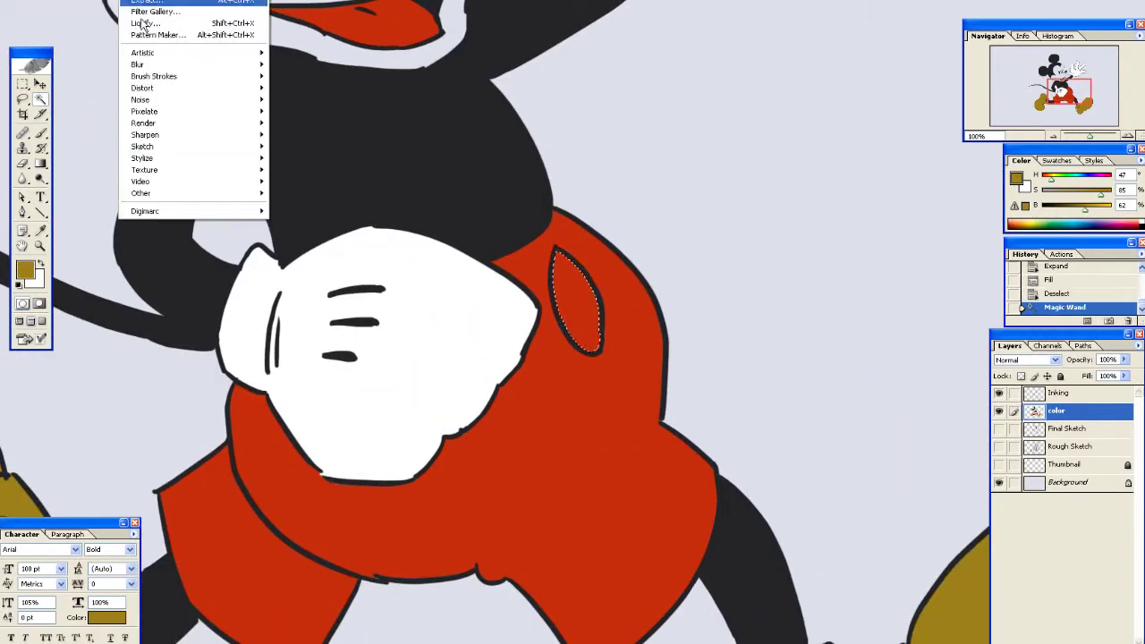
{"action": "mouse_move", "coordinate": [128, 66]}
{"action": "left_click", "coordinate": [224, 89]}
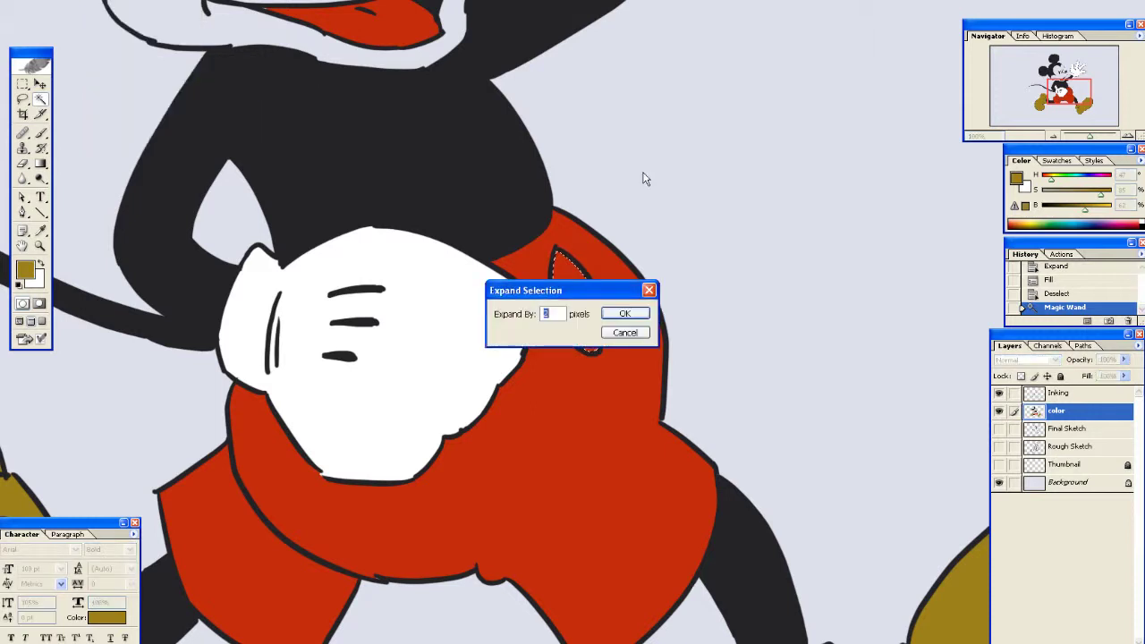
{"action": "left_click", "coordinate": [624, 312]}
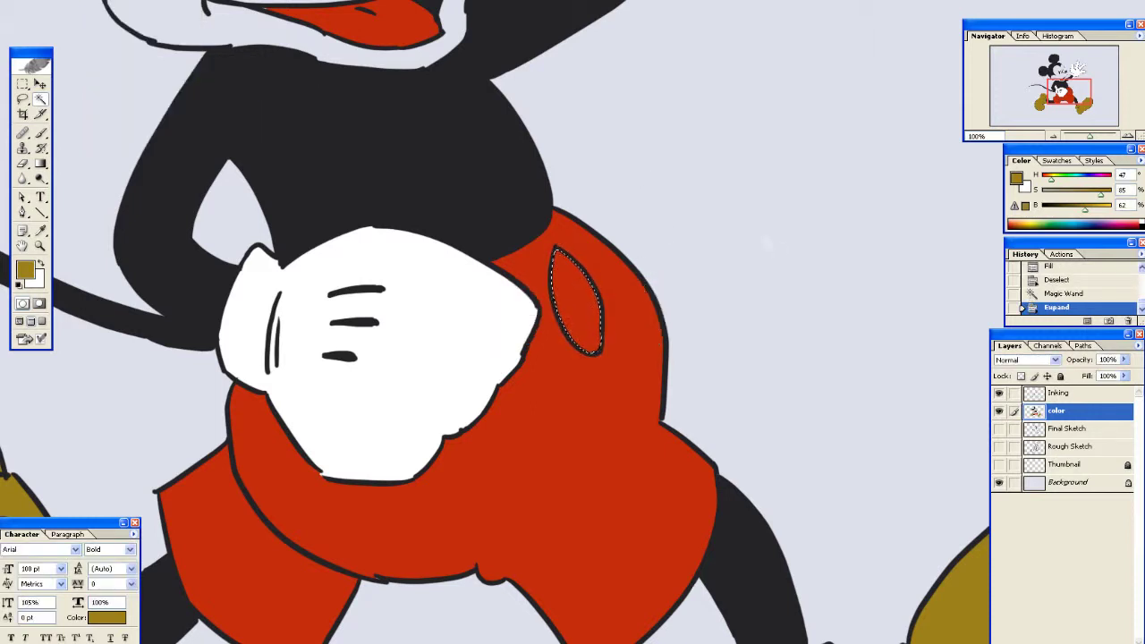
{"action": "key", "text": "x"}
{"action": "key", "text": "alt+BackSpace"}
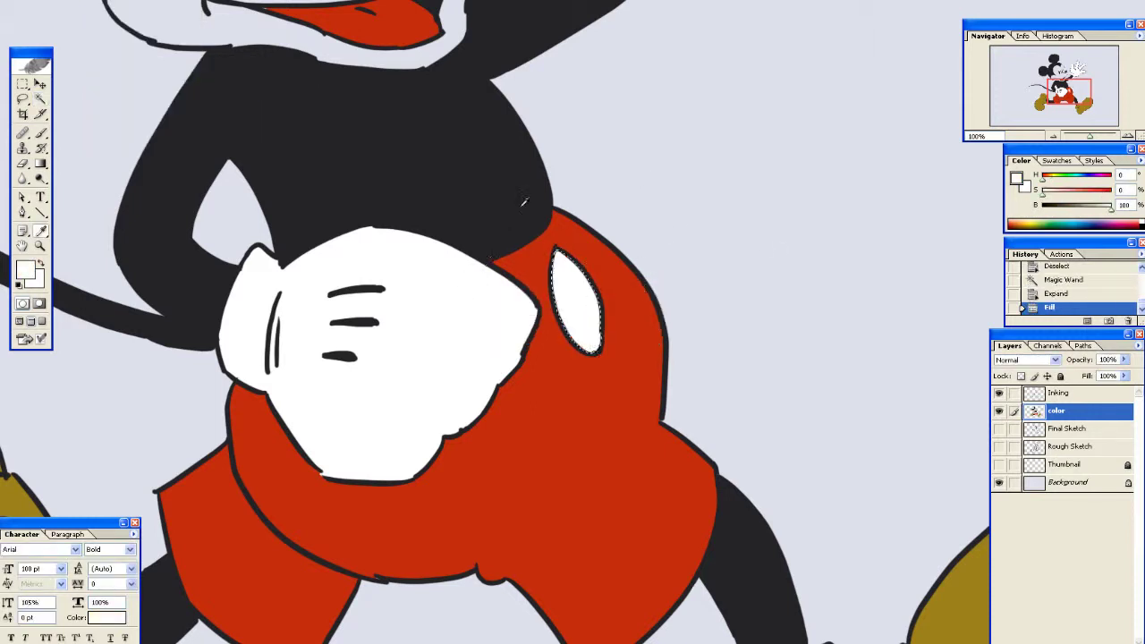
{"action": "key", "text": "ctrl+d"}
Select the unfilled skin area of the face with the Magic Wand and expand the selection
{"action": "scroll", "coordinate": [447, 224], "scroll_direction": "up", "scroll_amount": 5}
{"action": "key", "text": "w"}
{"action": "left_click", "coordinate": [370, 114]}
{"action": "left_click", "coordinate": [107, 0]}
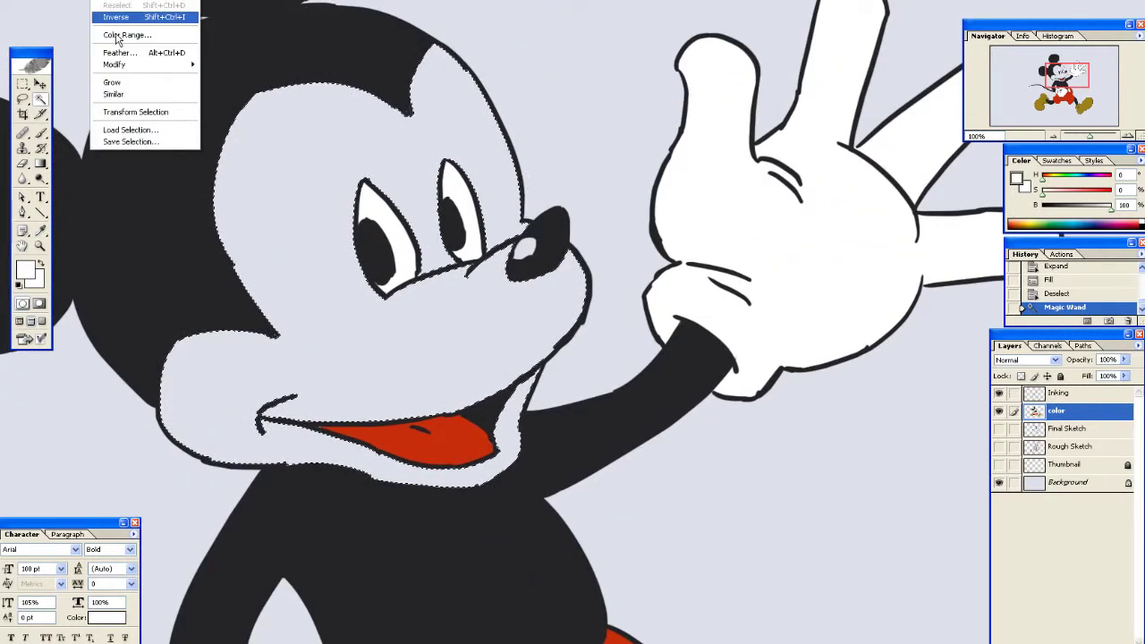
{"action": "mouse_move", "coordinate": [115, 64]}
{"action": "left_click", "coordinate": [226, 88]}
{"action": "left_click", "coordinate": [625, 314]}
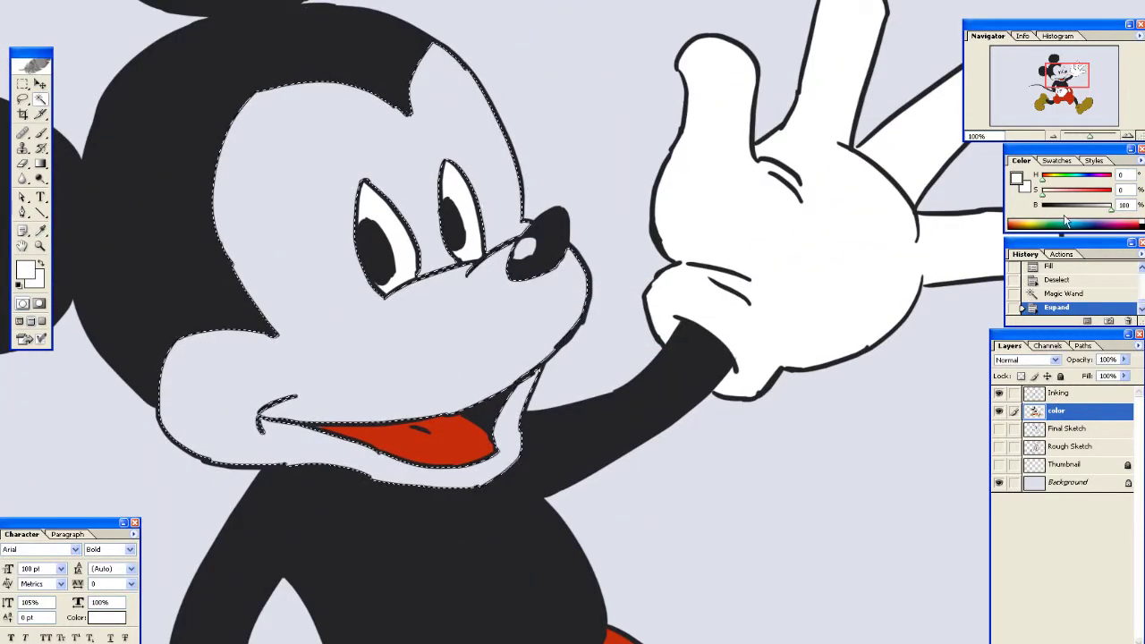
Set the foreground colour to a light skin tone with H 32, S 22, B 84
{"action": "left_click", "coordinate": [1052, 178]}
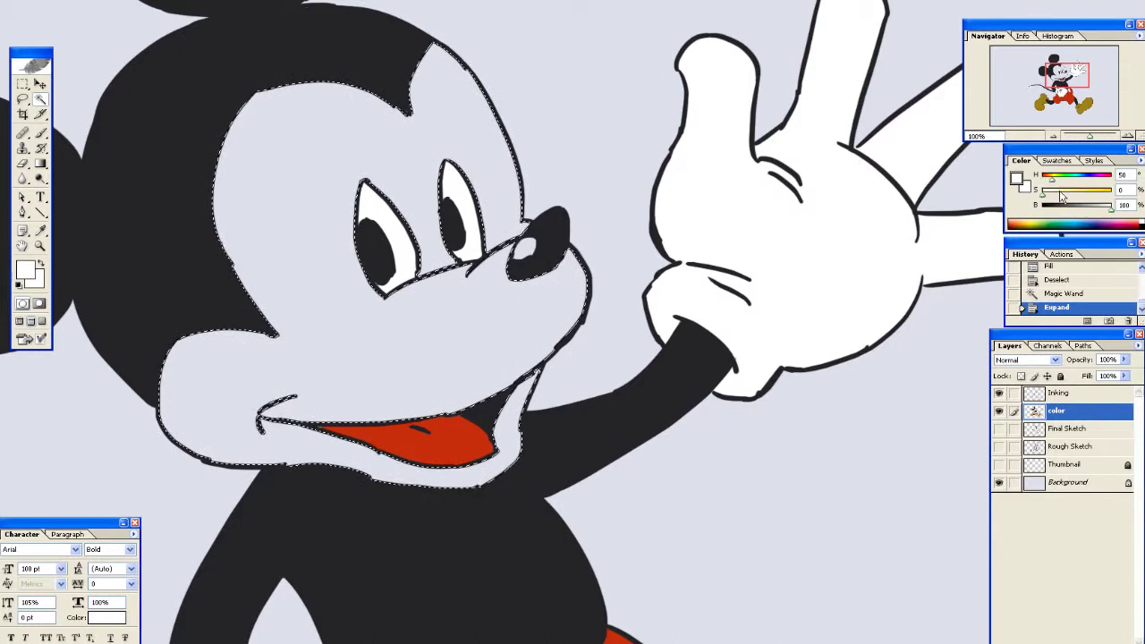
{"action": "left_click", "coordinate": [1092, 192]}
{"action": "left_click", "coordinate": [1096, 207]}
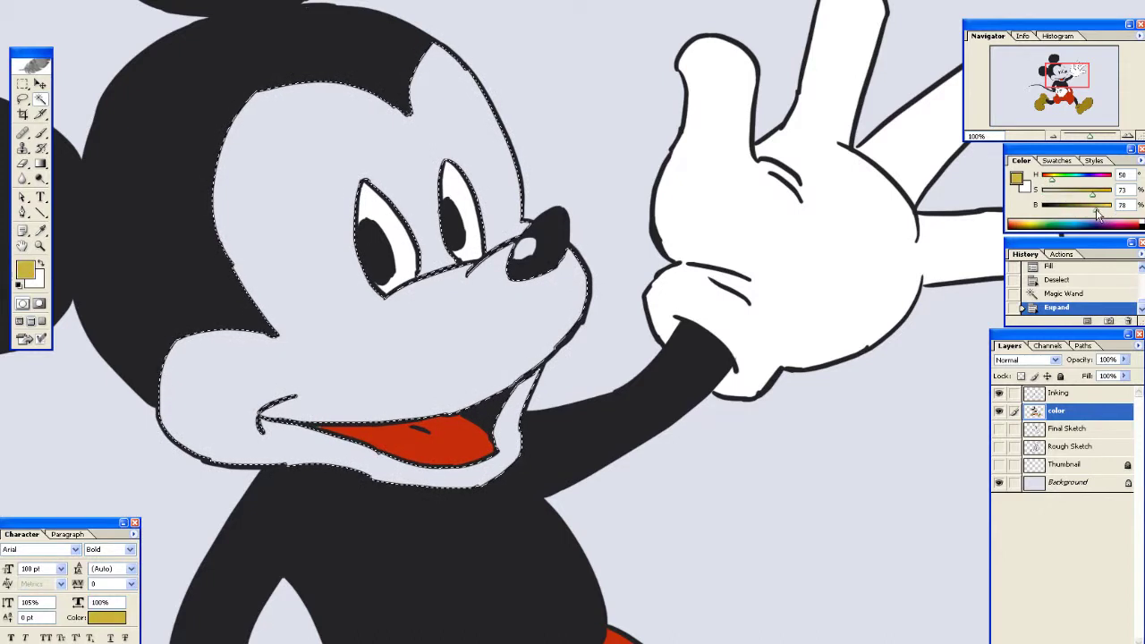
{"action": "left_click", "coordinate": [1050, 178]}
{"action": "left_click", "coordinate": [1095, 192]}
{"action": "left_click", "coordinate": [1097, 208]}
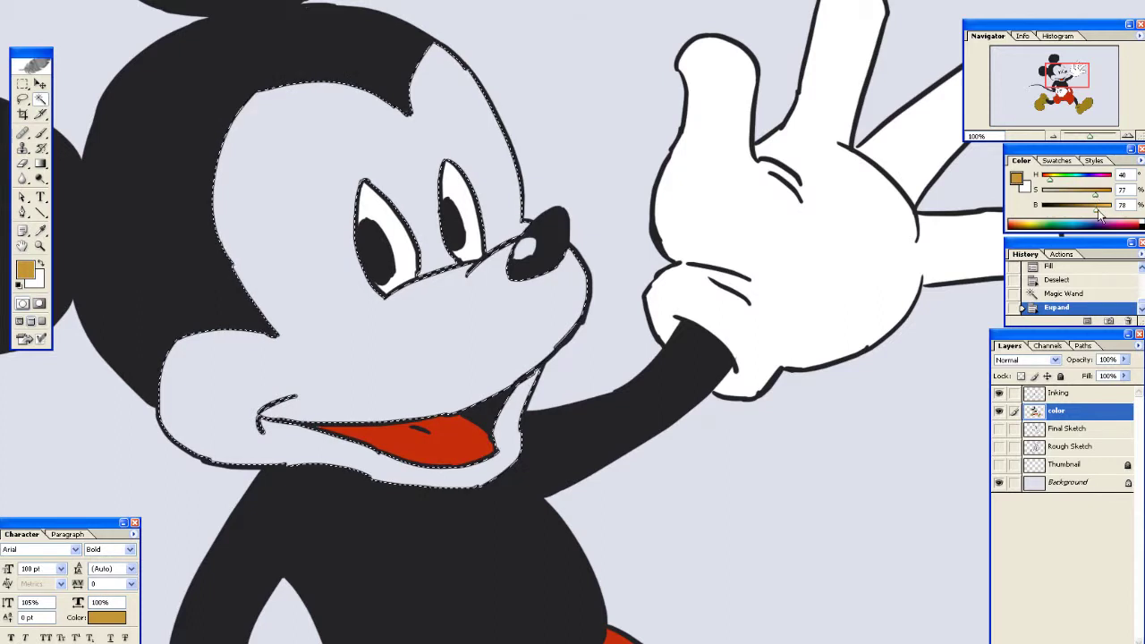
{"action": "left_click", "coordinate": [1066, 194]}
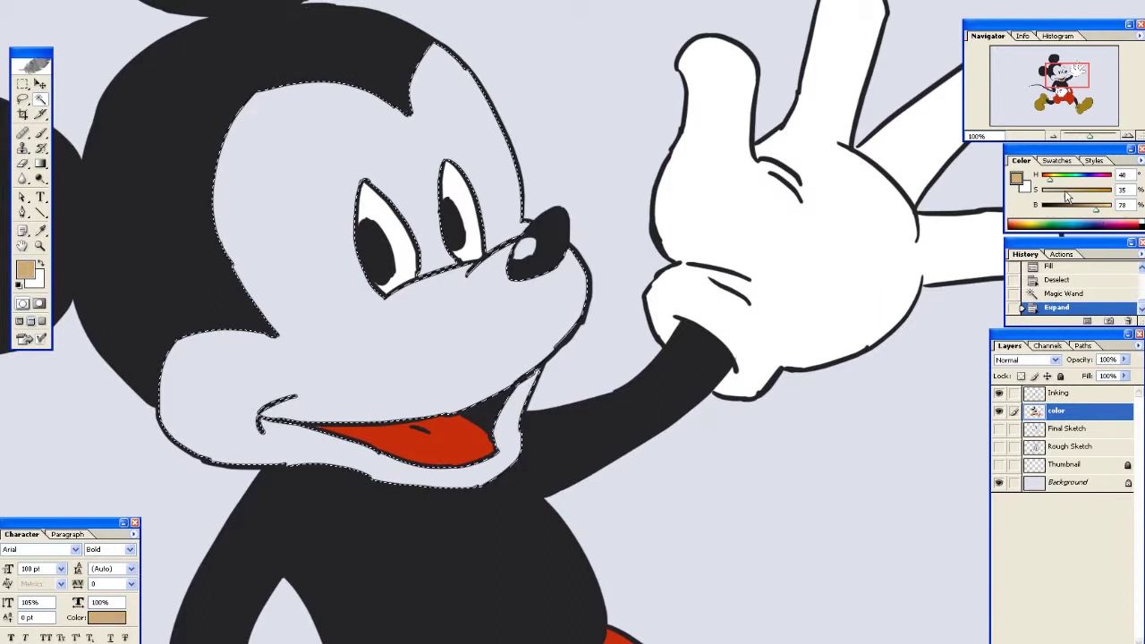
{"action": "left_click_drag", "start_coordinate": [1050, 179], "coordinate": [1100, 210]}
Fill the selected face area with the skin tone and deselect
{"action": "left_click_drag", "start_coordinate": [384, 121], "coordinate": [534, 170]}
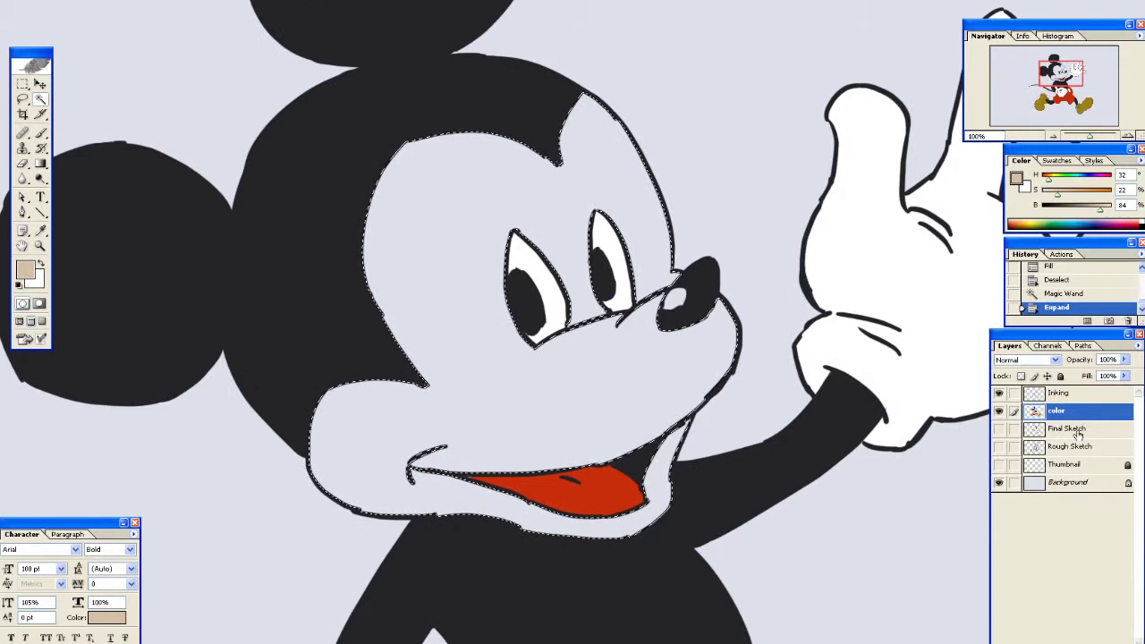
{"action": "key", "text": "alt+BackSpace"}
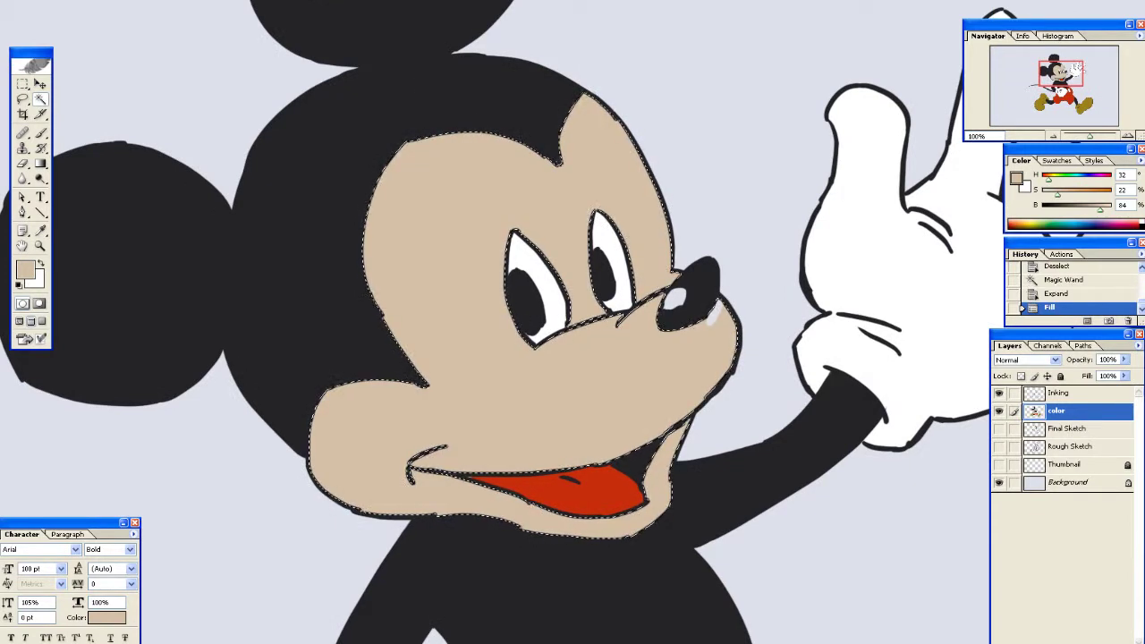
{"action": "key", "text": "ctrl+d"}
Delete the stray light spot below the nose from the Inking layer using the Magic Wand, and make the color layer active again
{"action": "key", "text": "b"}
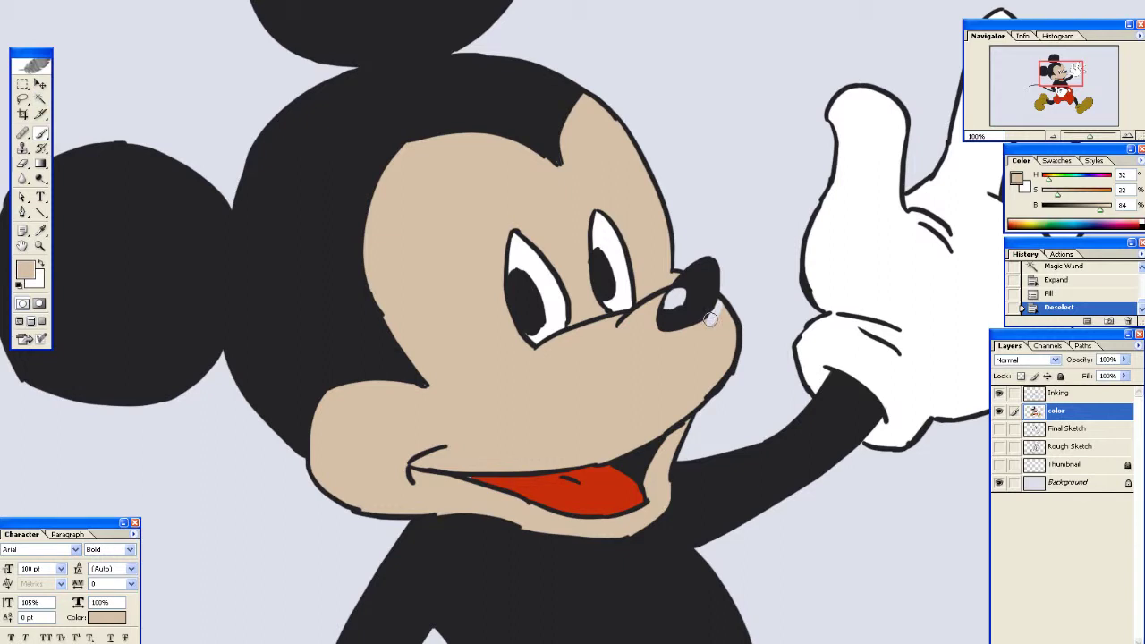
{"action": "left_click", "coordinate": [1063, 393]}
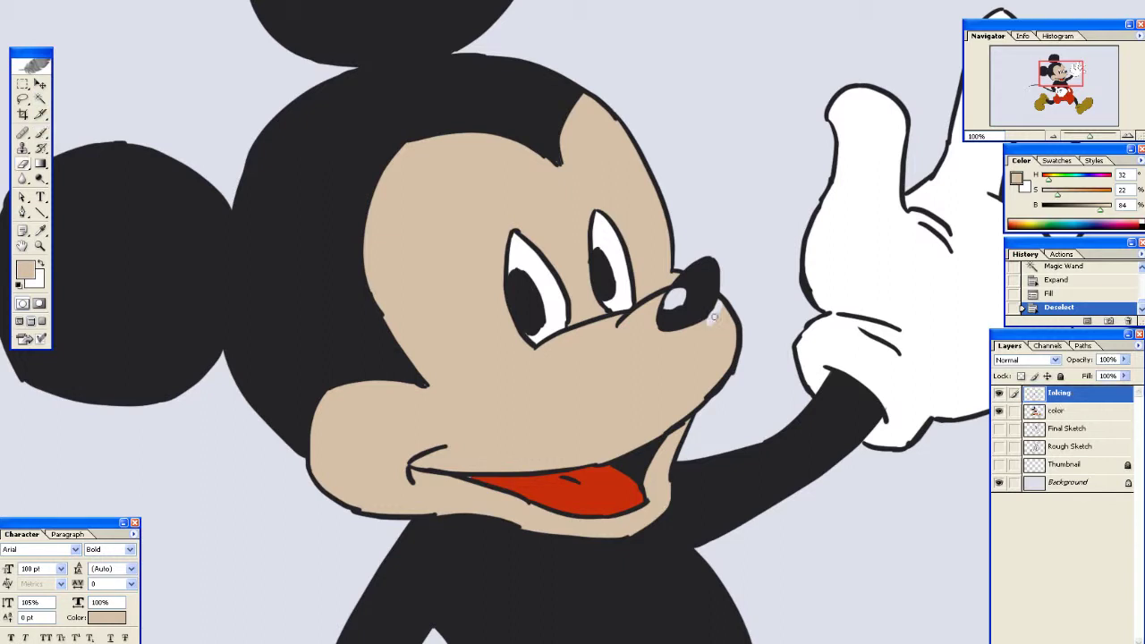
{"action": "key", "text": "w"}
{"action": "left_click", "coordinate": [714, 315]}
{"action": "key", "text": "Delete"}
{"action": "key", "text": "ctrl+d"}
{"action": "left_click", "coordinate": [1090, 412]}
Examine the coloured face and the whole figure for unfilled or stray areas
{"action": "left_click_drag", "start_coordinate": [623, 287], "coordinate": [632, 192]}
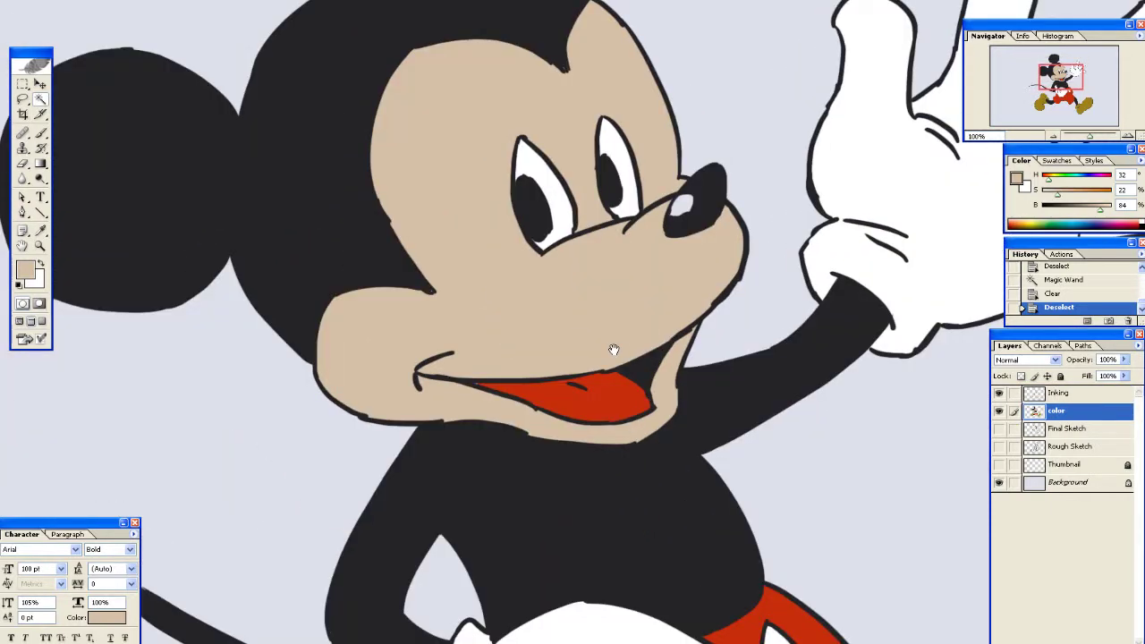
{"action": "left_click_drag", "start_coordinate": [614, 350], "coordinate": [620, 224]}
{"action": "left_click_drag", "start_coordinate": [675, 97], "coordinate": [603, 215]}
{"action": "left_click_drag", "start_coordinate": [561, 183], "coordinate": [597, 273]}
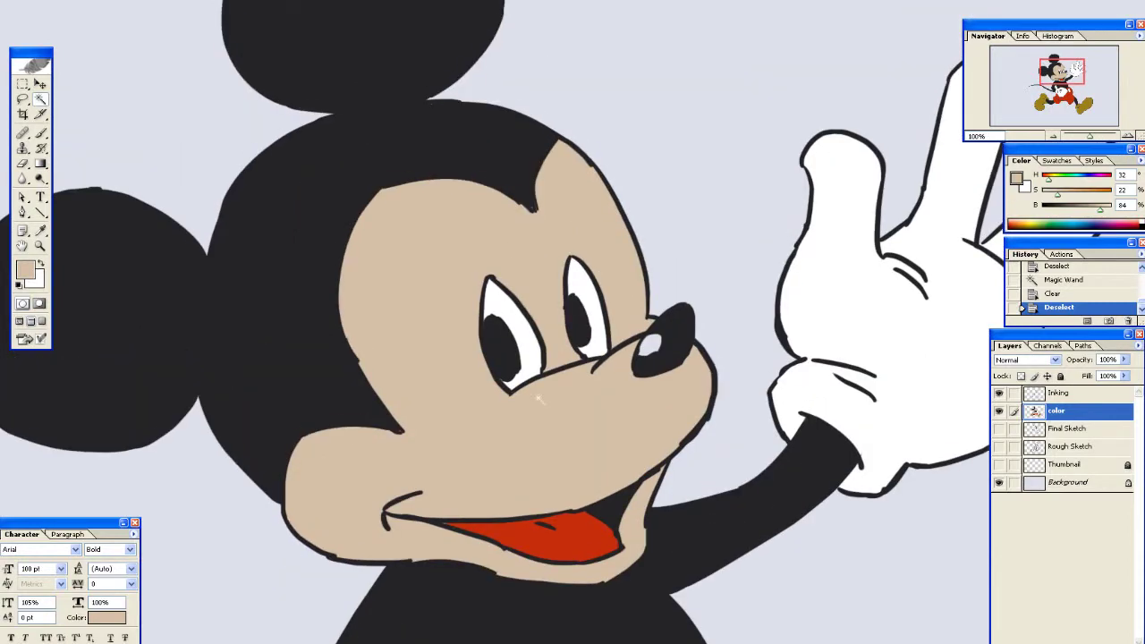
{"action": "left_click_drag", "start_coordinate": [527, 429], "coordinate": [538, 273]}
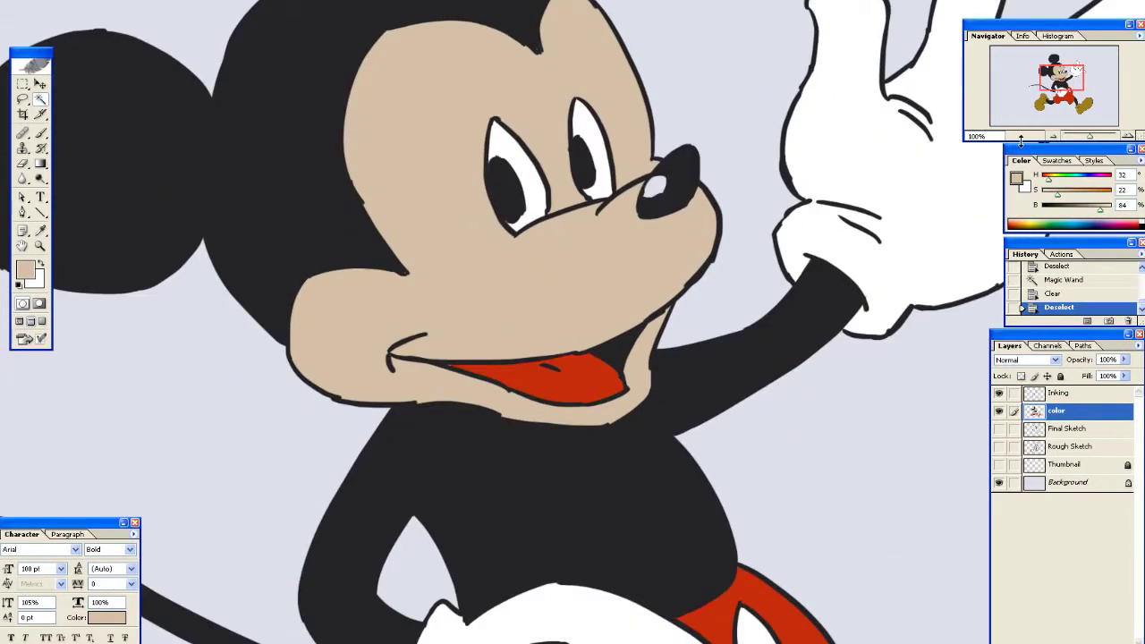
{"action": "left_click", "coordinate": [1053, 136]}
{"action": "left_click", "coordinate": [1053, 136]}
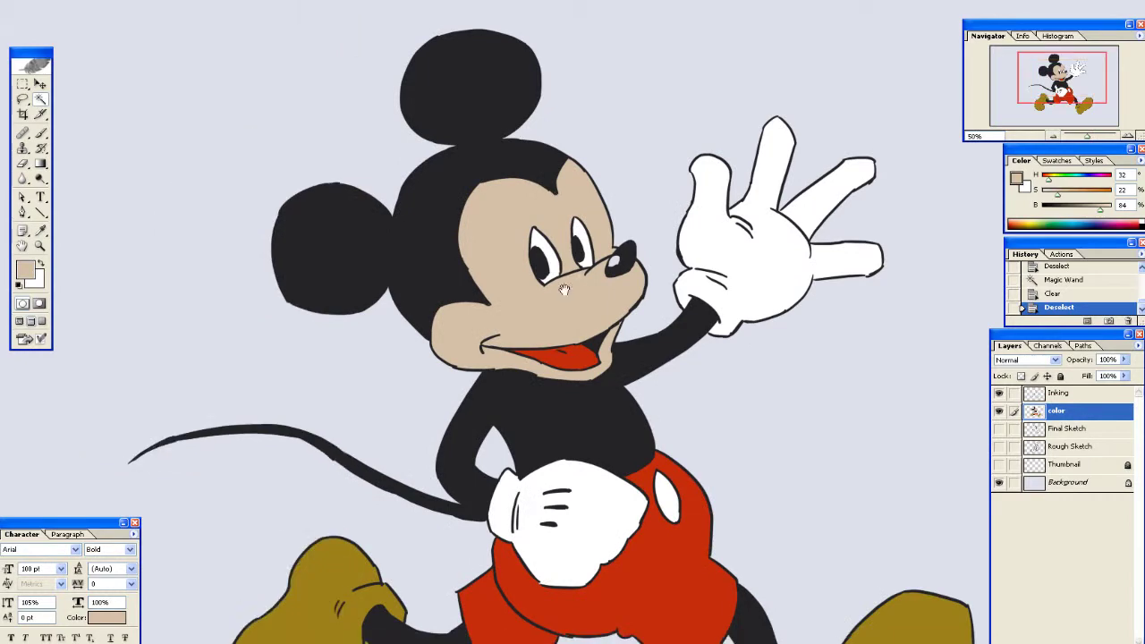
{"action": "left_click_drag", "start_coordinate": [564, 290], "coordinate": [636, 208]}
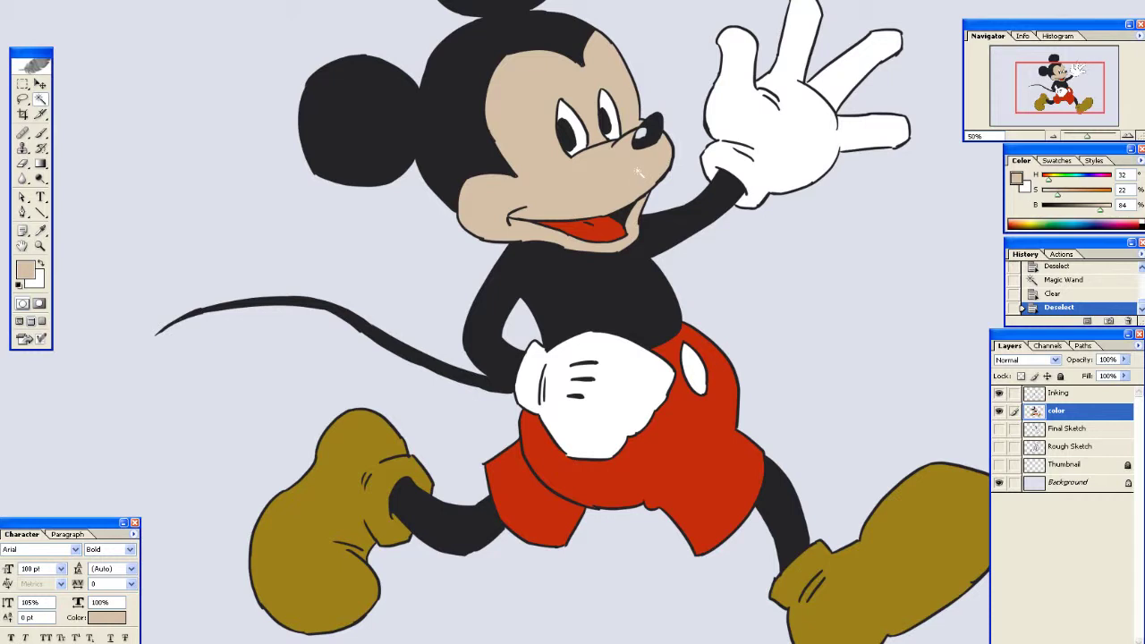
{"action": "left_click_drag", "start_coordinate": [713, 152], "coordinate": [672, 162]}
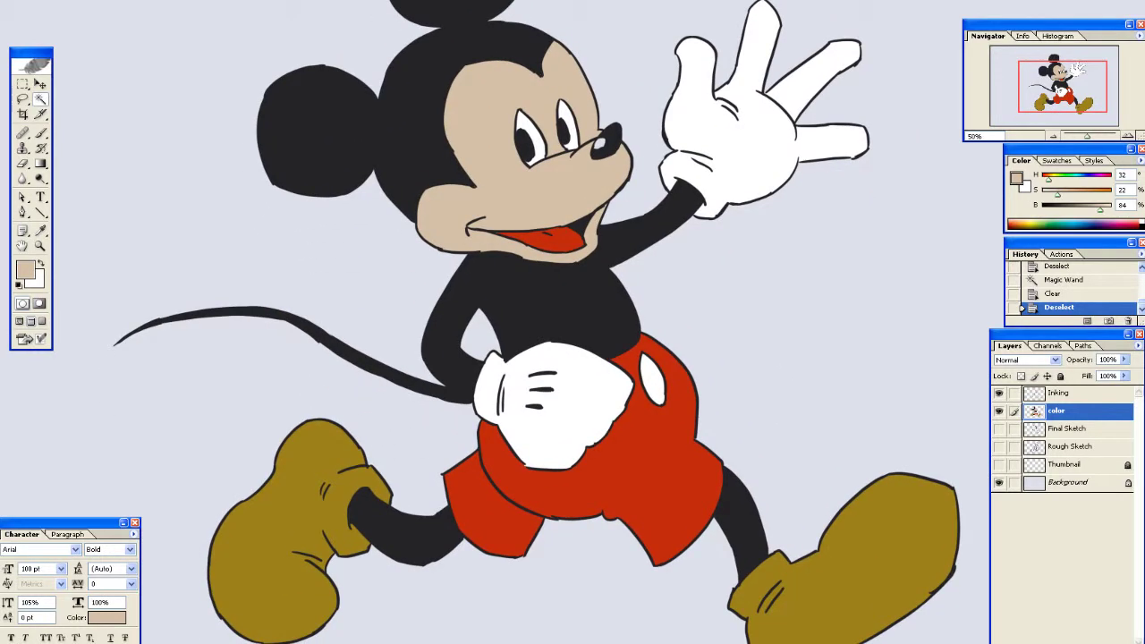
{"action": "left_click", "coordinate": [1057, 139]}
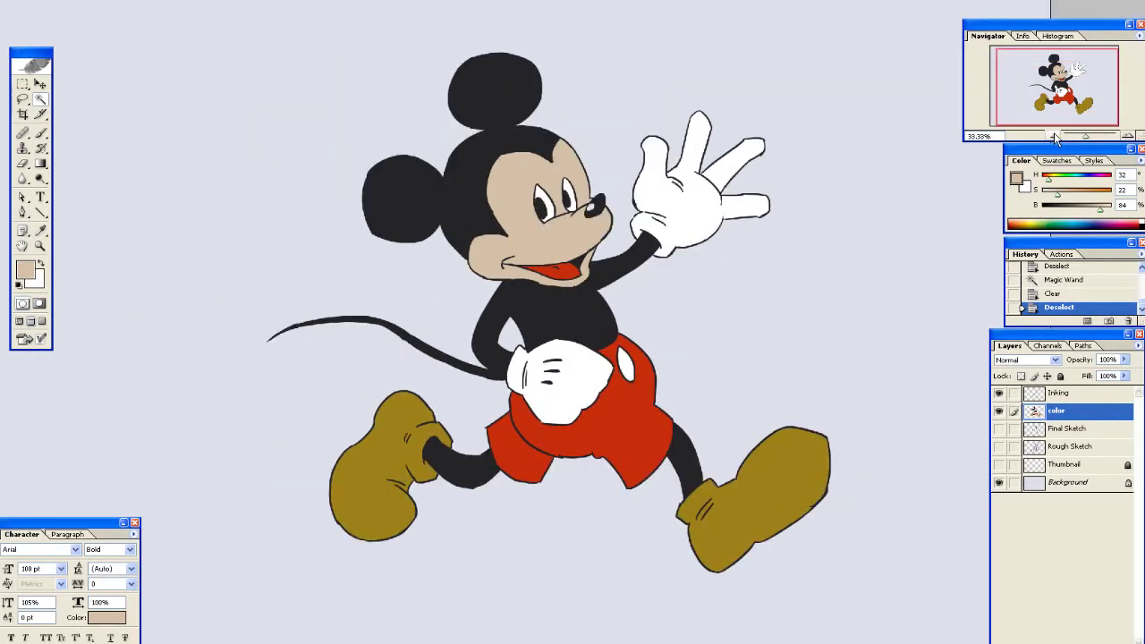
{"action": "left_click", "coordinate": [1130, 138]}
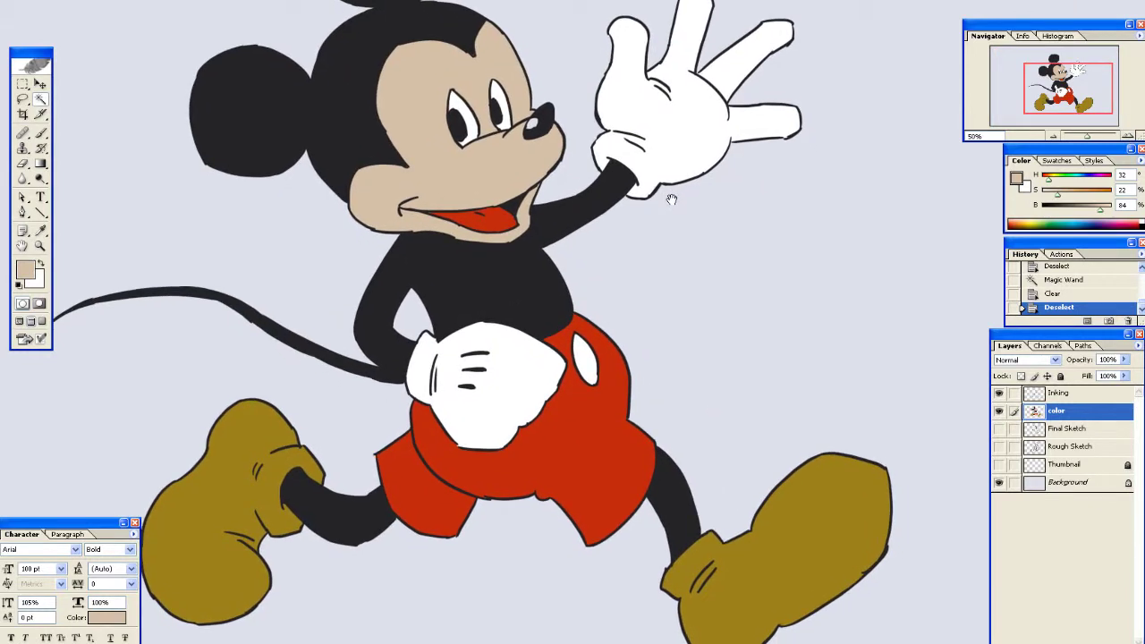
{"action": "mouse_move", "coordinate": [672, 198]}
{"action": "left_mouse_down"}
{"action": "mouse_move", "coordinate": [673, 184]}
{"action": "mouse_move", "coordinate": [685, 245]}
{"action": "mouse_move", "coordinate": [728, 158]}
{"action": "mouse_move", "coordinate": [689, 184]}
{"action": "left_mouse_up"}
{"action": "key", "text": "ctrl+minus"}
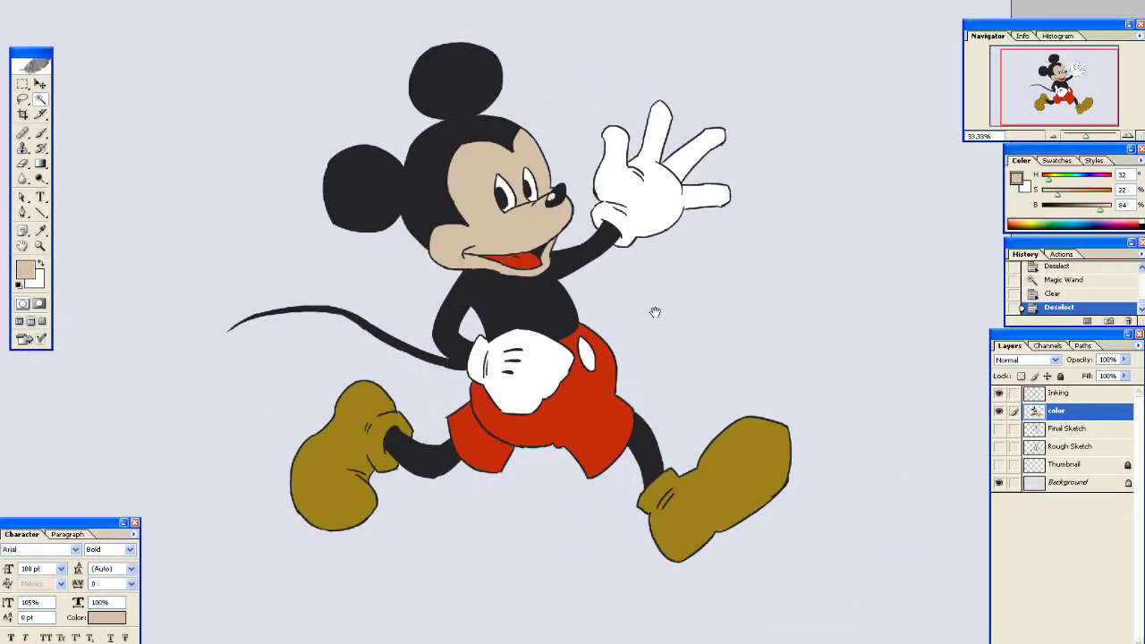
{"action": "left_click_drag", "start_coordinate": [655, 312], "coordinate": [680, 291]}
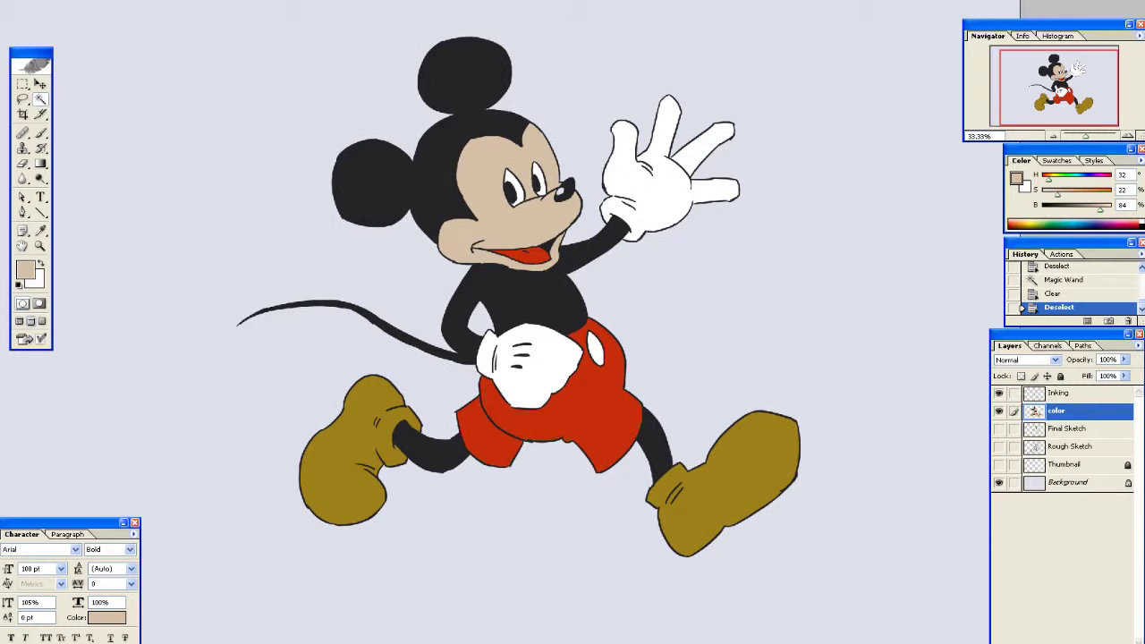
Create a new layer above the Inking layer and name it sig
{"action": "key", "text": "ctrl+shift+alt+n"}
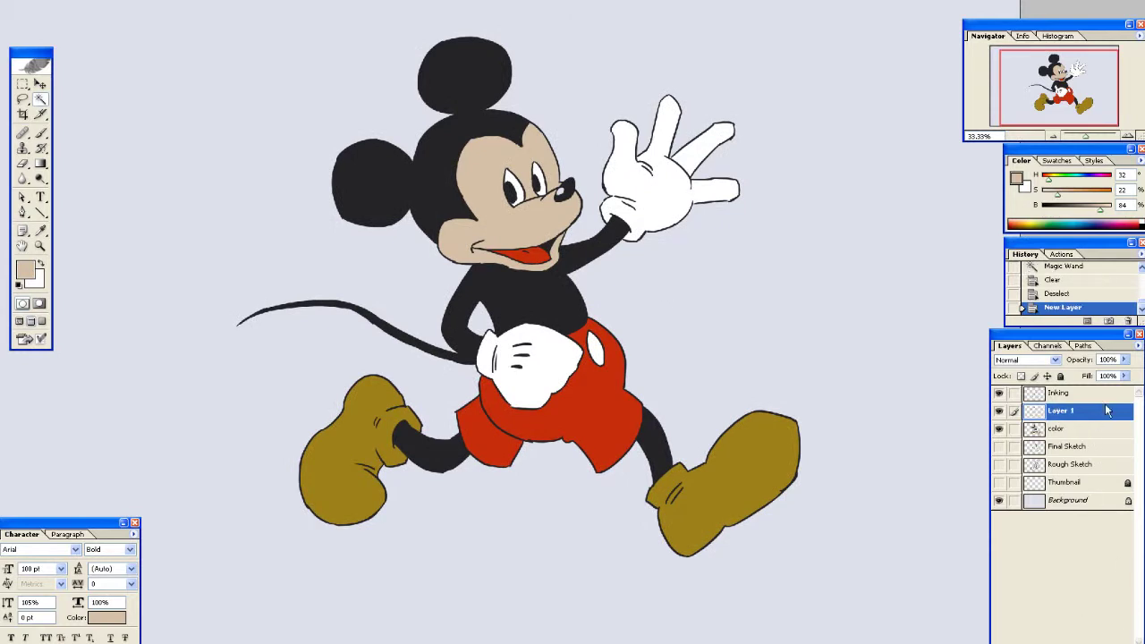
{"action": "left_click_drag", "start_coordinate": [1088, 408], "coordinate": [1091, 393]}
{"action": "double_click", "coordinate": [1060, 394]}
{"action": "type", "text": "sig"}
{"action": "key", "text": "Return"}
Reset the colours to black and white and handwrite the artist's name with the Brush on the empty background beside the shorts
{"action": "key", "text": "d"}
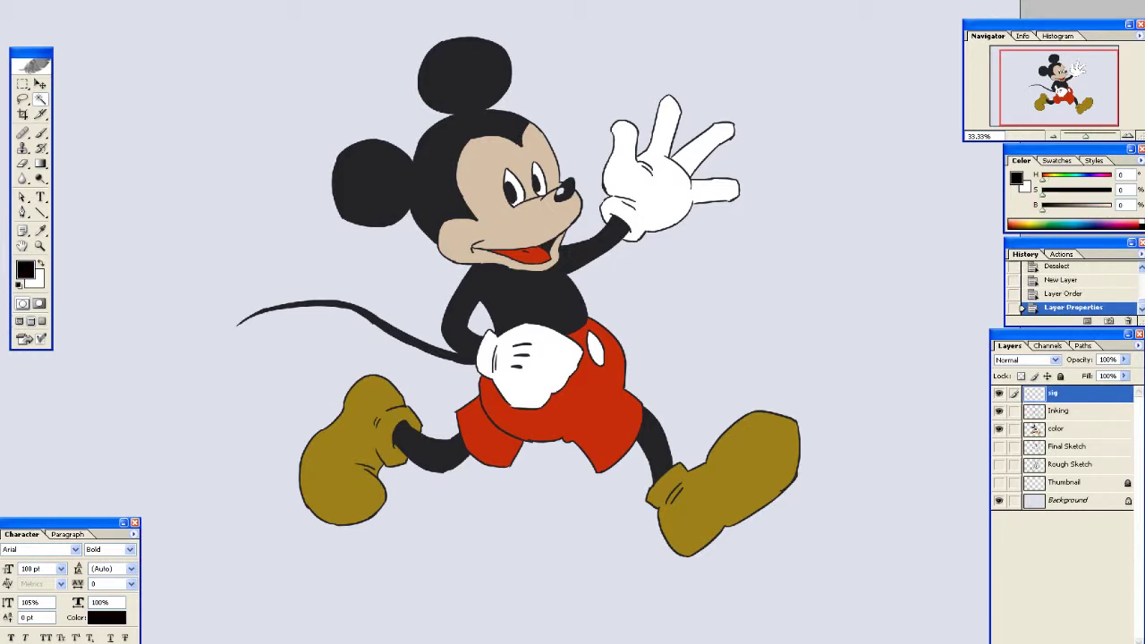
{"action": "key", "text": "b"}
{"action": "key", "text": "ctrl+space"}
{"action": "left_click_drag", "start_coordinate": [614, 256], "coordinate": [724, 347]}
{"action": "left_click_drag", "start_coordinate": [361, 150], "coordinate": [369, 244]}
{"action": "mouse_move", "coordinate": [322, 193]}
{"action": "left_mouse_down"}
{"action": "mouse_move", "coordinate": [442, 153]}
{"action": "mouse_move", "coordinate": [365, 236]}
{"action": "left_mouse_up"}
{"action": "mouse_move", "coordinate": [480, 194]}
{"action": "left_mouse_down"}
{"action": "mouse_move", "coordinate": [525, 183]}
{"action": "mouse_move", "coordinate": [527, 218]}
{"action": "left_mouse_up"}
{"action": "left_click_drag", "start_coordinate": [571, 119], "coordinate": [566, 215]}
{"action": "left_click_drag", "start_coordinate": [567, 210], "coordinate": [613, 228]}
{"action": "mouse_move", "coordinate": [641, 126]}
{"action": "left_mouse_down"}
{"action": "mouse_move", "coordinate": [438, 153]}
{"action": "mouse_move", "coordinate": [646, 140]}
{"action": "left_mouse_up"}
{"action": "mouse_move", "coordinate": [462, 181]}
{"action": "left_mouse_down"}
{"action": "mouse_move", "coordinate": [604, 170]}
{"action": "mouse_move", "coordinate": [573, 242]}
{"action": "left_mouse_up"}
{"action": "left_click_drag", "start_coordinate": [572, 282], "coordinate": [492, 295]}
{"action": "left_click_drag", "start_coordinate": [621, 226], "coordinate": [626, 235]}
{"action": "left_click_drag", "start_coordinate": [658, 136], "coordinate": [698, 275]}
{"action": "left_click_drag", "start_coordinate": [708, 266], "coordinate": [770, 268]}
{"action": "mouse_move", "coordinate": [803, 216]}
{"action": "left_mouse_down"}
{"action": "mouse_move", "coordinate": [820, 260]}
{"action": "mouse_move", "coordinate": [879, 242]}
{"action": "mouse_move", "coordinate": [968, 247]}
{"action": "left_mouse_up"}
Handwrite the date 3/29/2013 with the Brush below the signature
{"action": "mouse_move", "coordinate": [515, 298]}
{"action": "left_mouse_down"}
{"action": "mouse_move", "coordinate": [558, 180]}
{"action": "mouse_move", "coordinate": [518, 188]}
{"action": "left_mouse_up"}
{"action": "left_click_drag", "start_coordinate": [399, 230], "coordinate": [412, 313]}
{"action": "left_click_drag", "start_coordinate": [555, 218], "coordinate": [499, 336]}
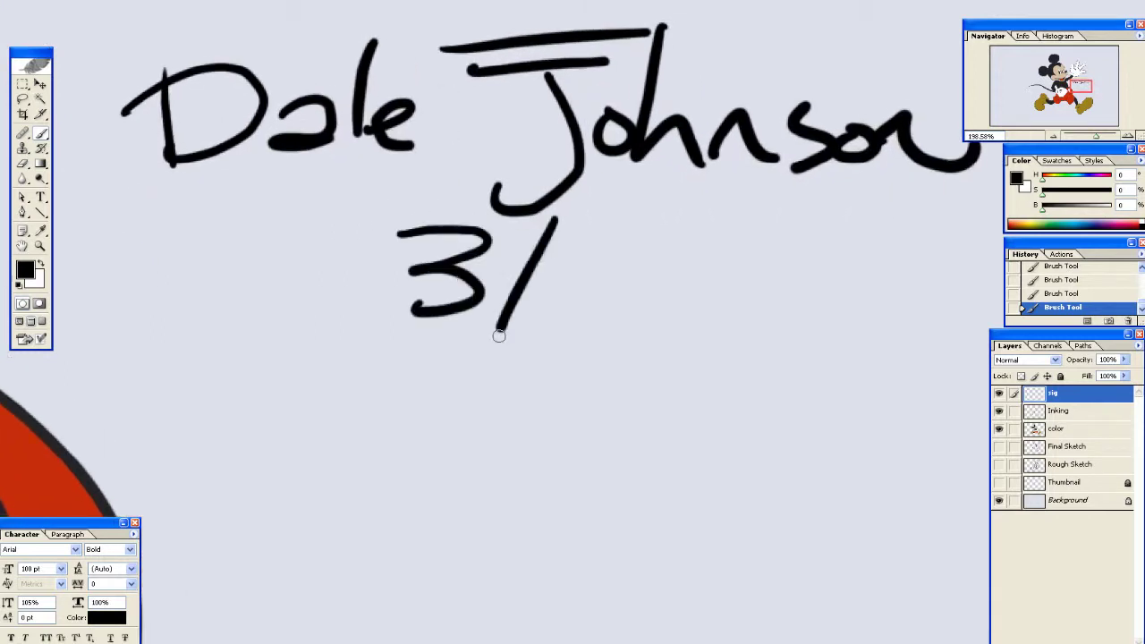
{"action": "mouse_move", "coordinate": [542, 244]}
{"action": "left_mouse_down"}
{"action": "mouse_move", "coordinate": [581, 302]}
{"action": "mouse_move", "coordinate": [609, 308]}
{"action": "left_mouse_up"}
{"action": "left_click_drag", "start_coordinate": [664, 242], "coordinate": [682, 309]}
{"action": "left_click_drag", "start_coordinate": [771, 204], "coordinate": [716, 309]}
{"action": "left_click_drag", "start_coordinate": [696, 350], "coordinate": [510, 371]}
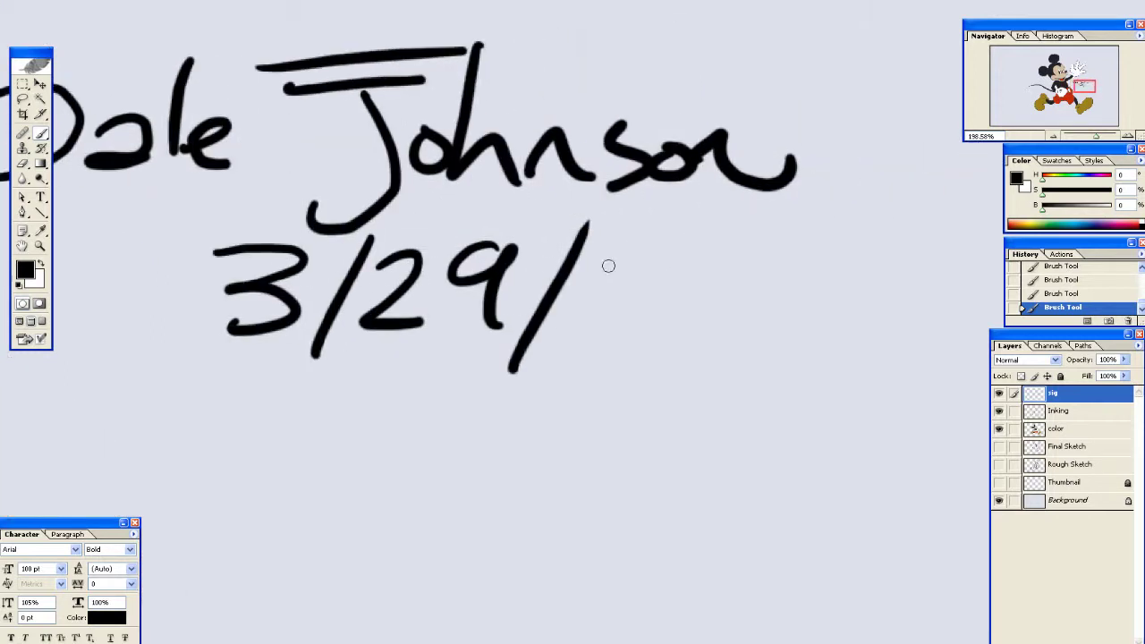
{"action": "left_click_drag", "start_coordinate": [597, 258], "coordinate": [653, 324]}
{"action": "left_click_drag", "start_coordinate": [708, 260], "coordinate": [707, 261]}
{"action": "mouse_move", "coordinate": [767, 238]}
{"action": "left_mouse_down"}
{"action": "mouse_move", "coordinate": [770, 315]}
{"action": "mouse_move", "coordinate": [787, 318]}
{"action": "left_mouse_up"}
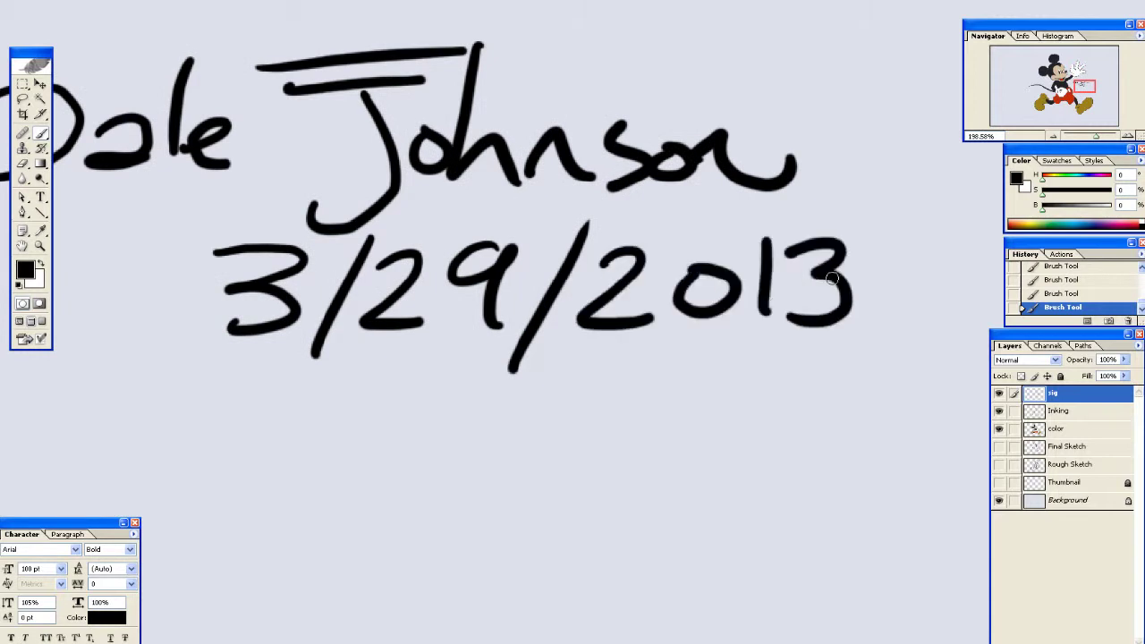
{"action": "left_click", "coordinate": [1054, 136]}
{"action": "left_click", "coordinate": [1054, 136]}
{"action": "left_click", "coordinate": [1054, 136]}
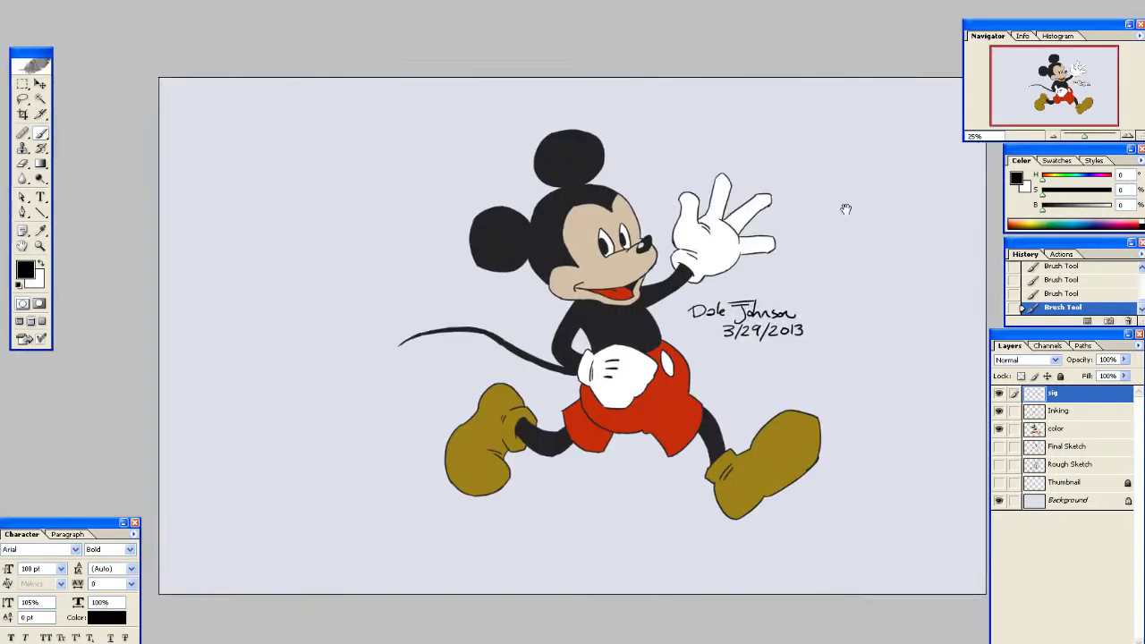